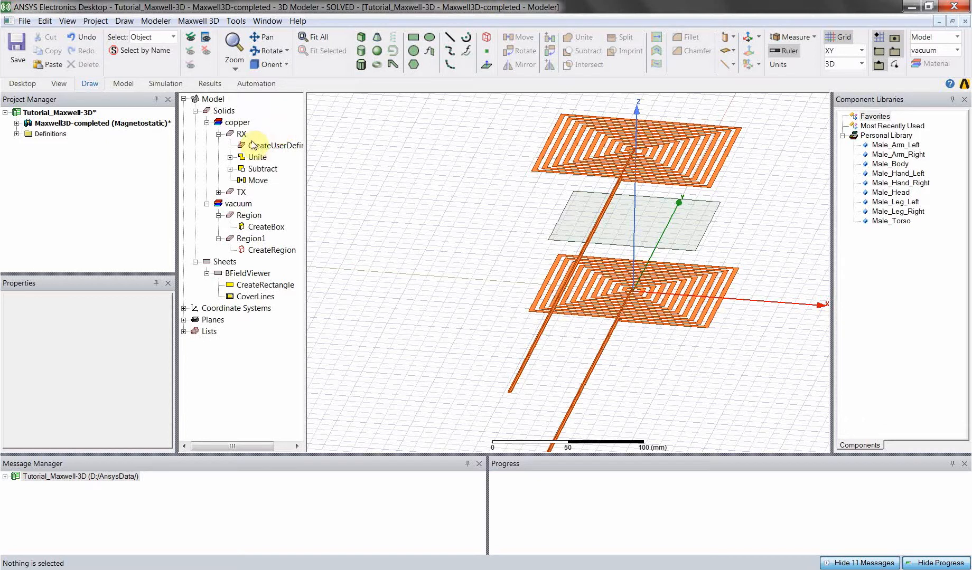
# Insert a Maxwell 3D design into the Tutorial_Maxwell-3D project and rename it VideoDemo.
pyautogui.rightClick(77, 115)
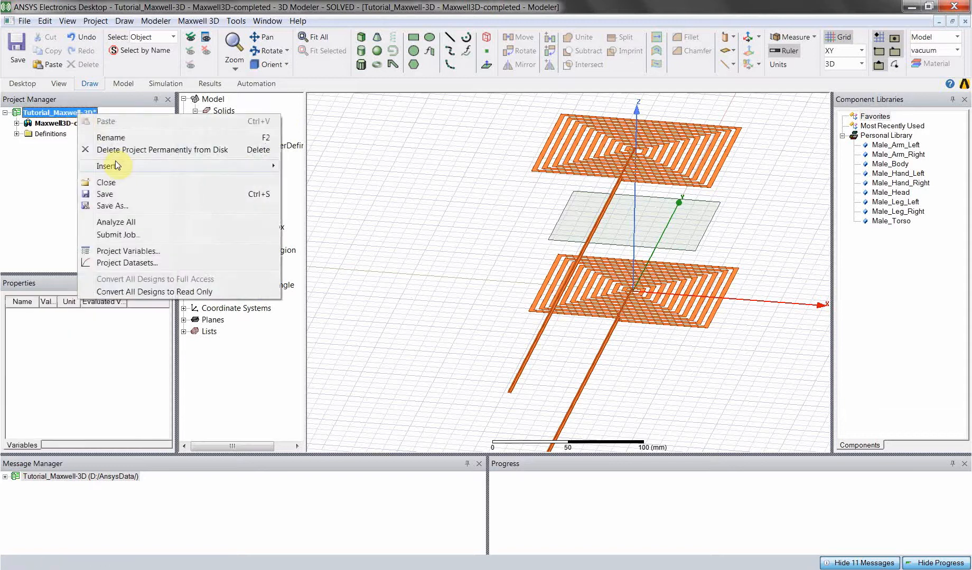
pyautogui.moveTo(270, 173)
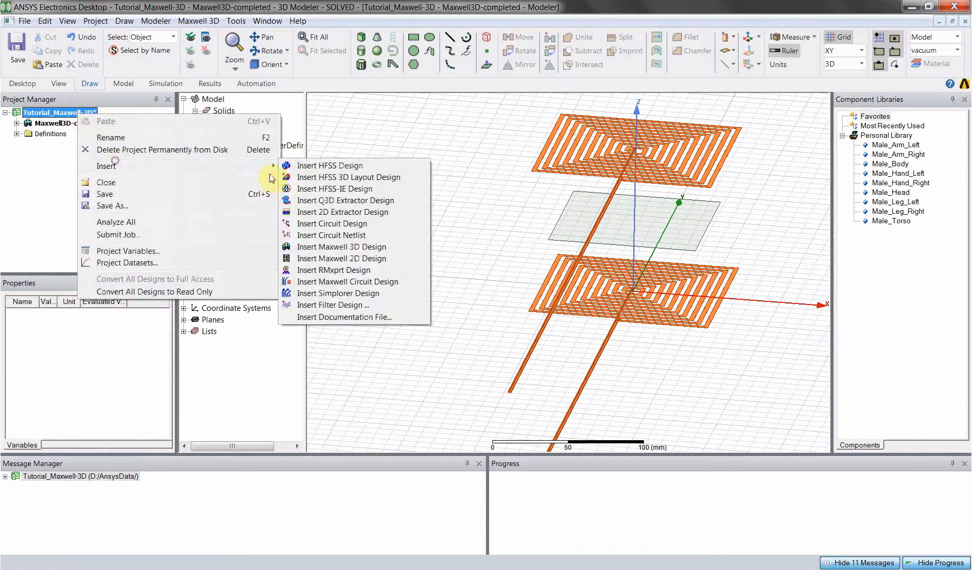
pyautogui.click(325, 252)
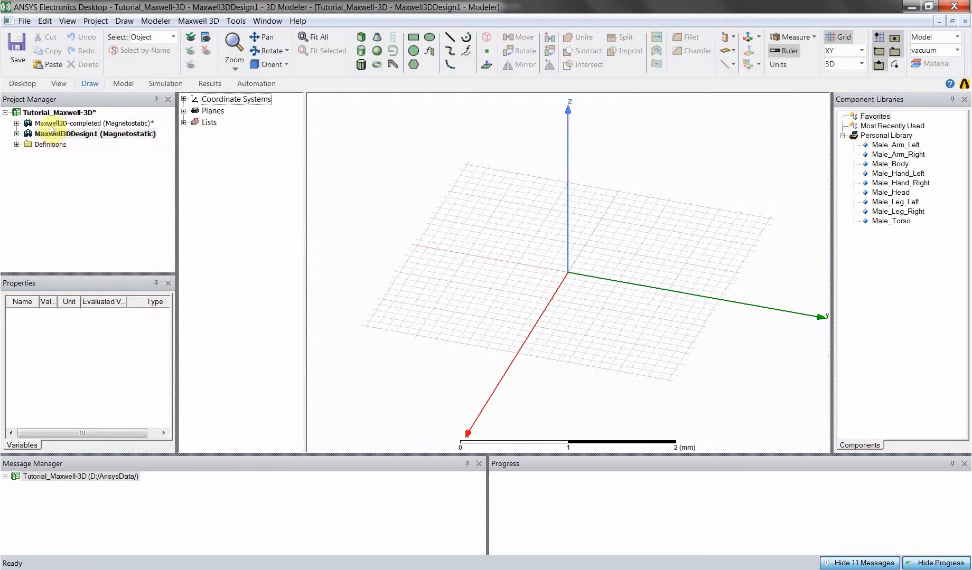
pyautogui.rightClick(64, 135)
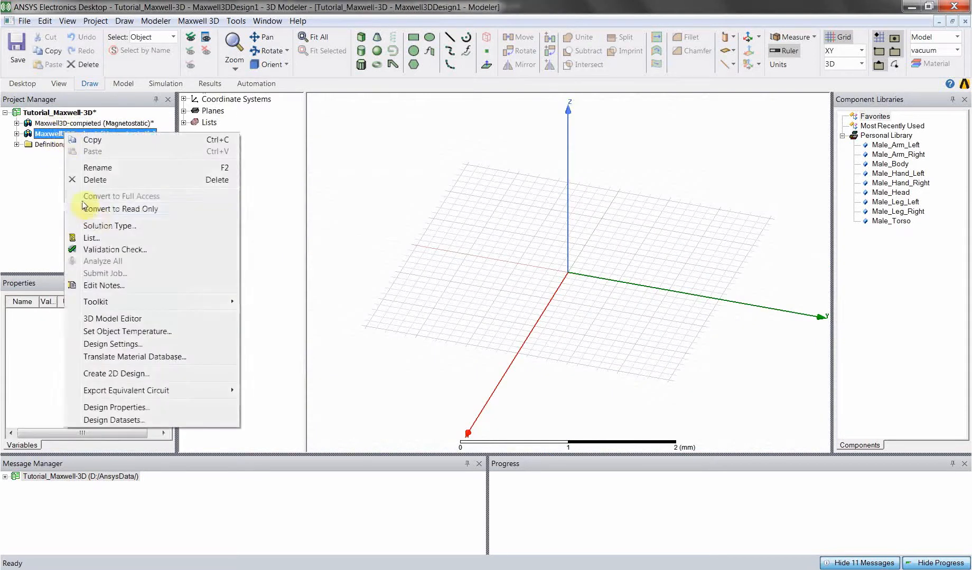
pyautogui.click(98, 168)
pyautogui.write('VideoDemo')
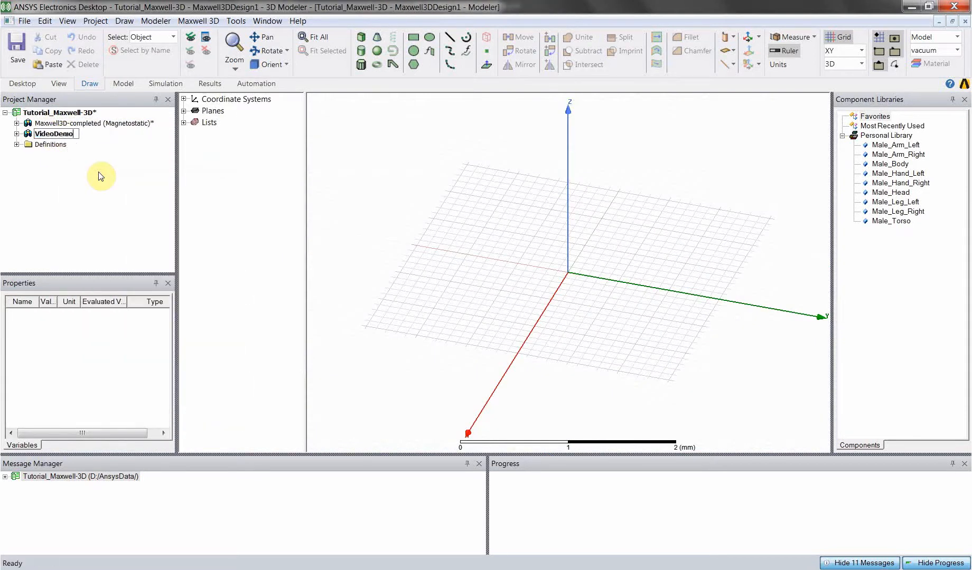
pyautogui.press('Return')
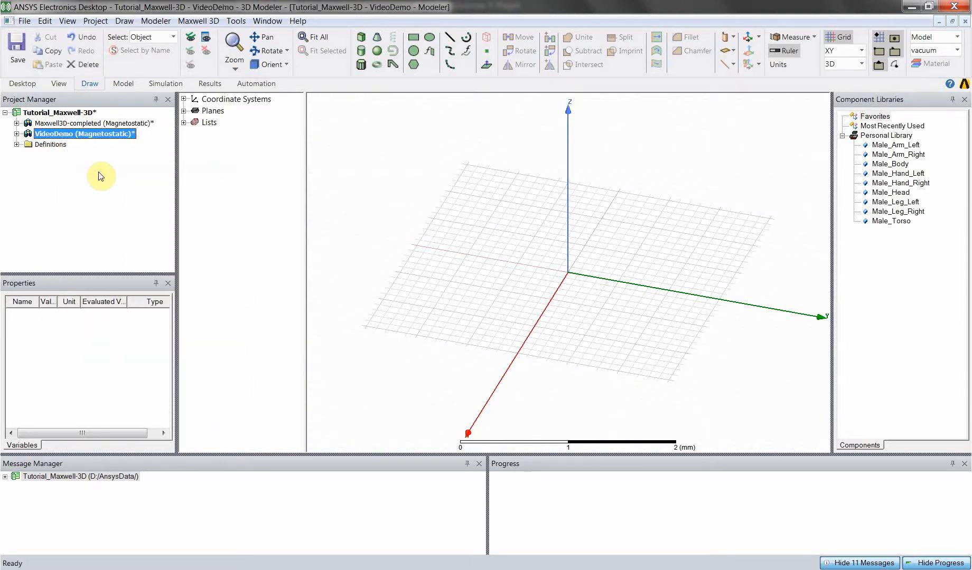
# Expand the VideoDemo design and confirm Magnetostatic as its solution type.
pyautogui.click(17, 134)
pyautogui.rightClick(62, 132)
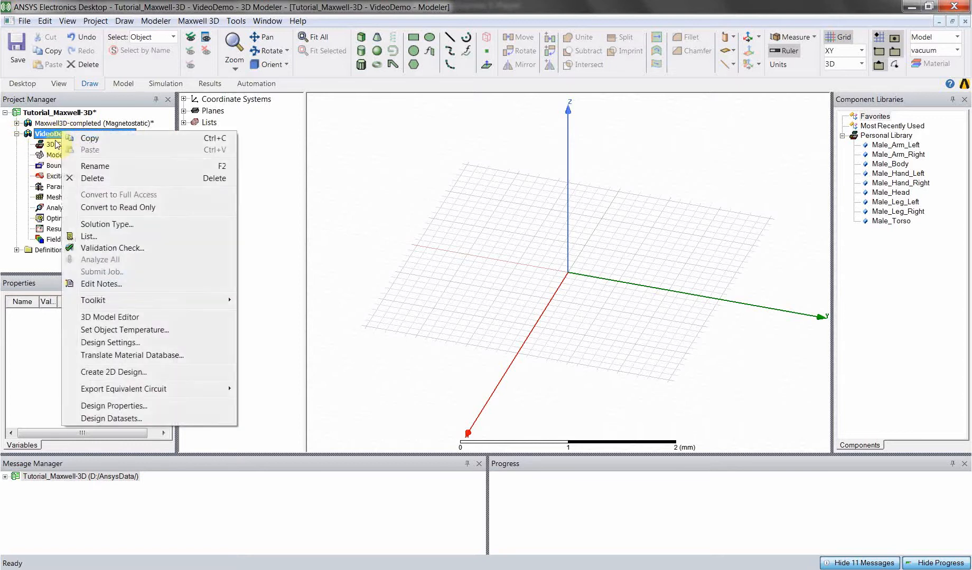
pyautogui.click(50, 135)
pyautogui.click(90, 136)
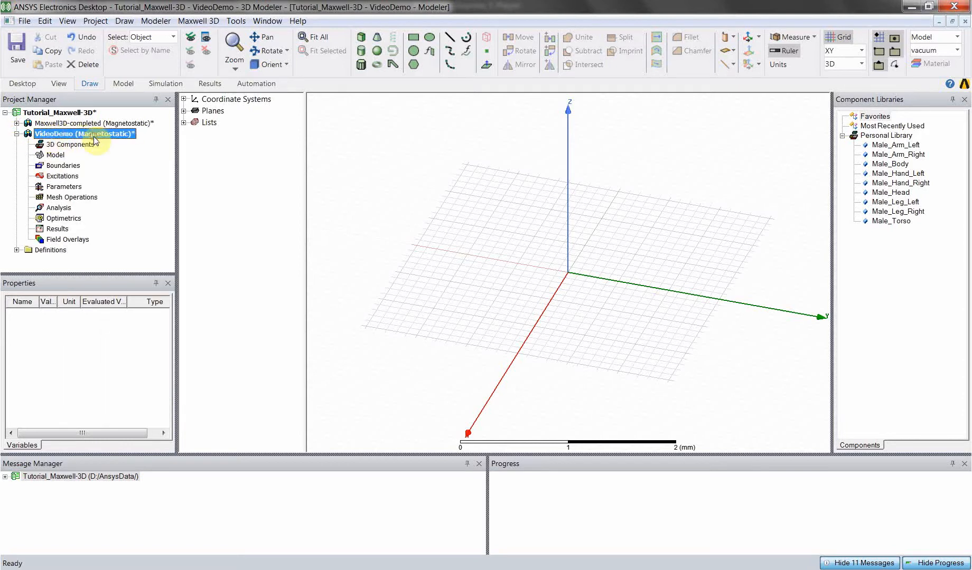
pyautogui.rightClick(78, 135)
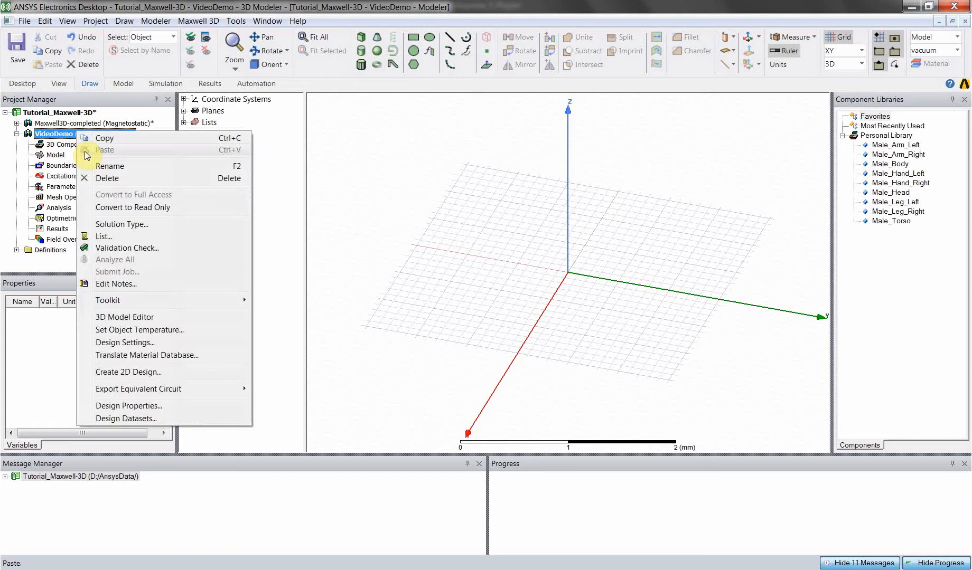
pyautogui.click(120, 224)
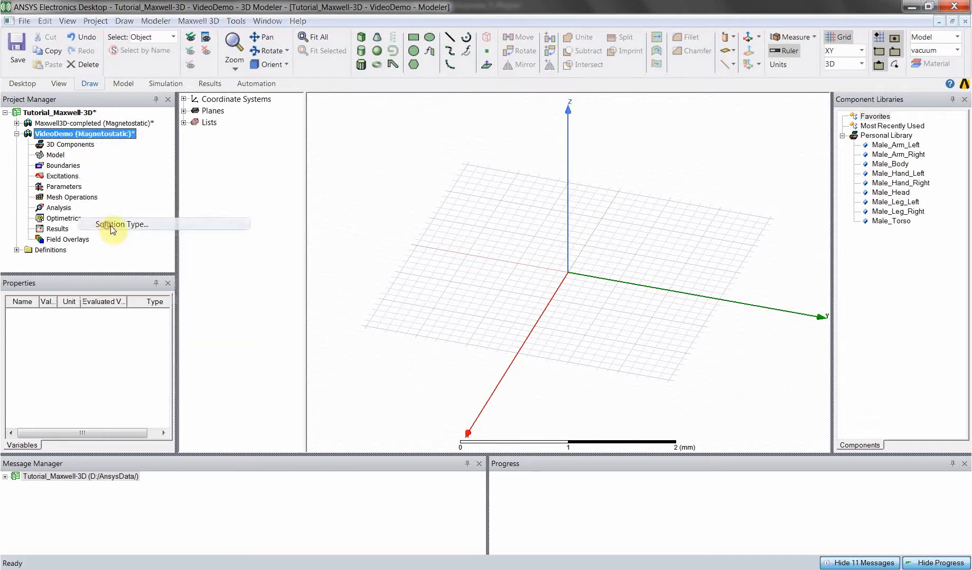
pyautogui.click(451, 385)
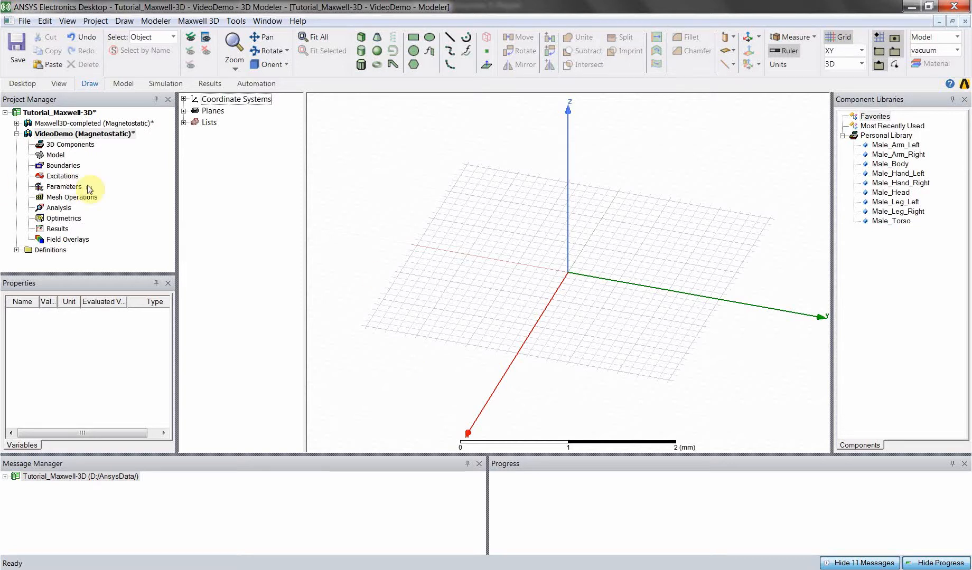
# Start a RectangularSpiral (Python) user-defined primitive and resize its parameter table so the descriptions are fully readable.
pyautogui.scroll(2, 614, 293)
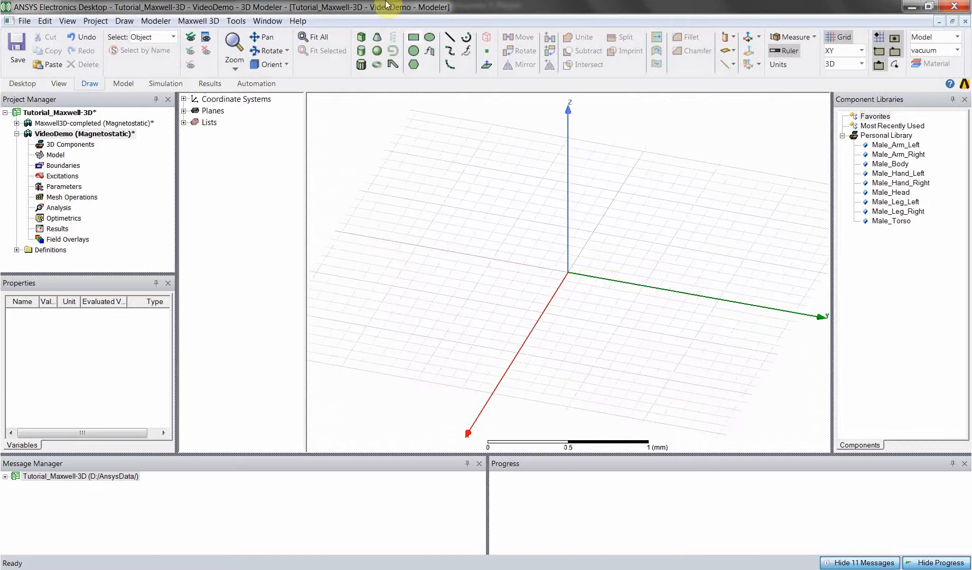
pyautogui.click(95, 21)
pyautogui.moveTo(125, 24)
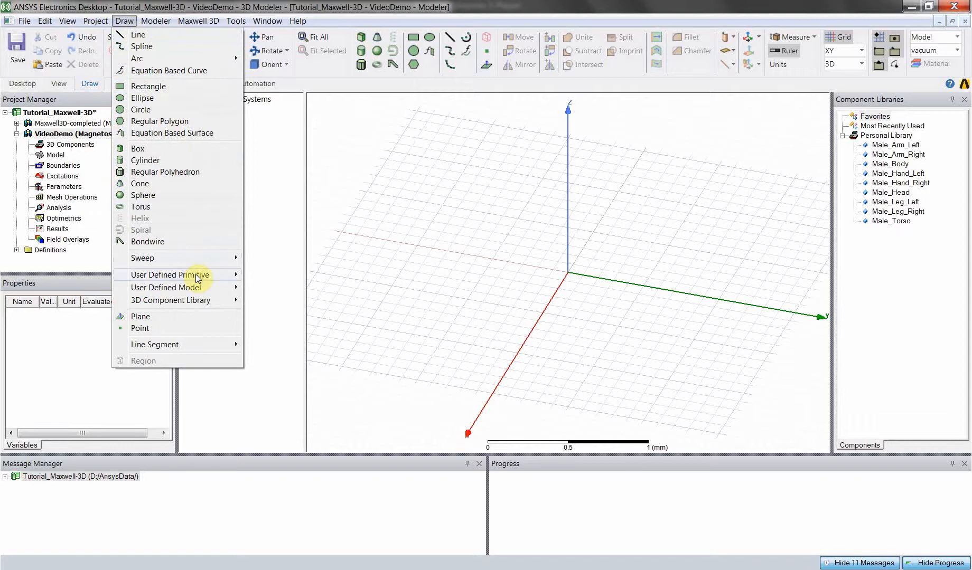
pyautogui.moveTo(197, 278)
pyautogui.moveTo(303, 300)
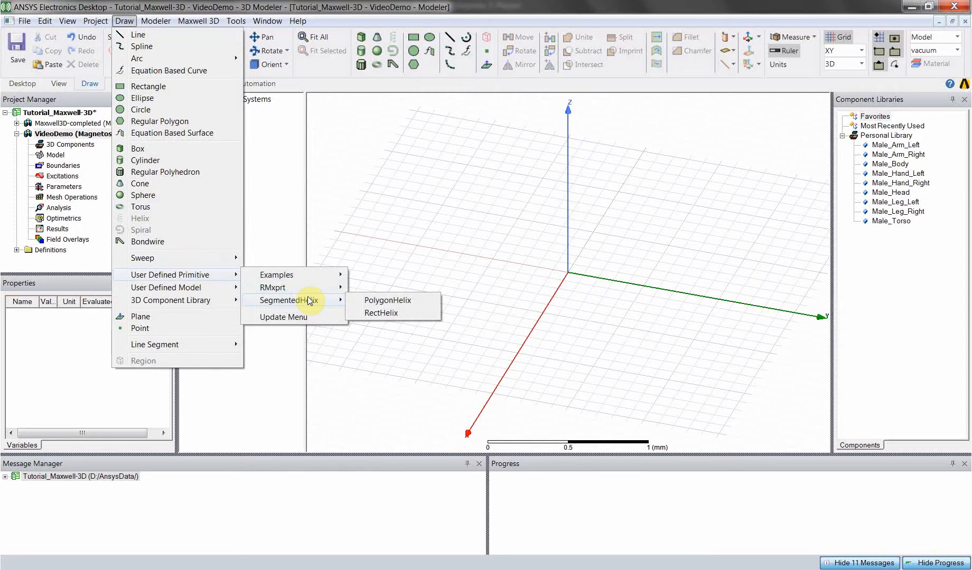
pyautogui.moveTo(328, 277)
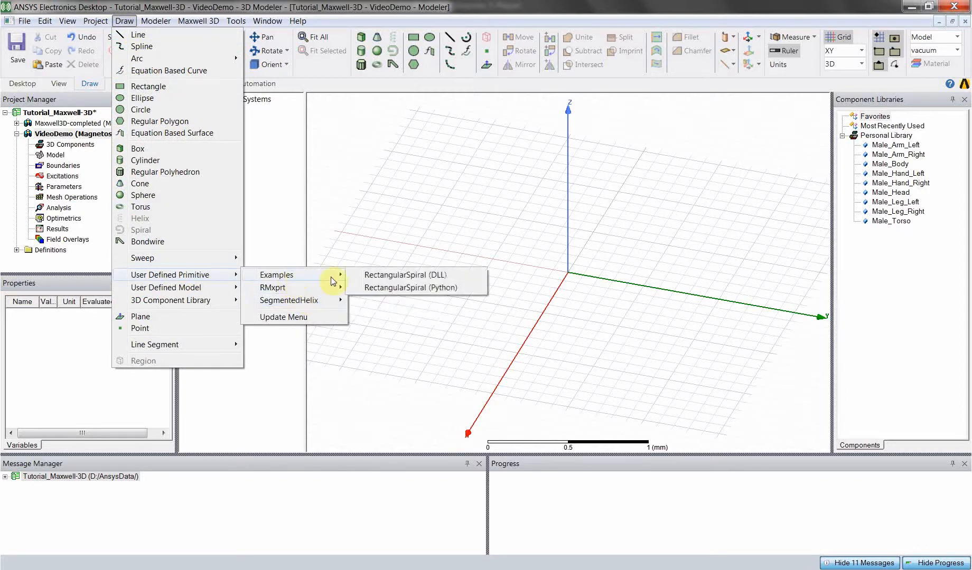
pyautogui.click(447, 289)
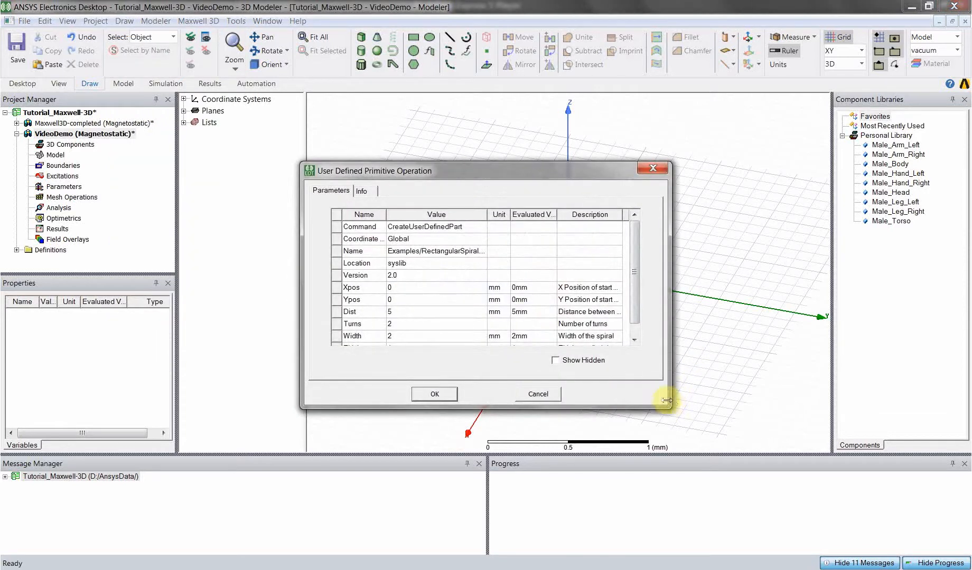
pyautogui.moveTo(668, 404); pyautogui.dragTo(809, 405)
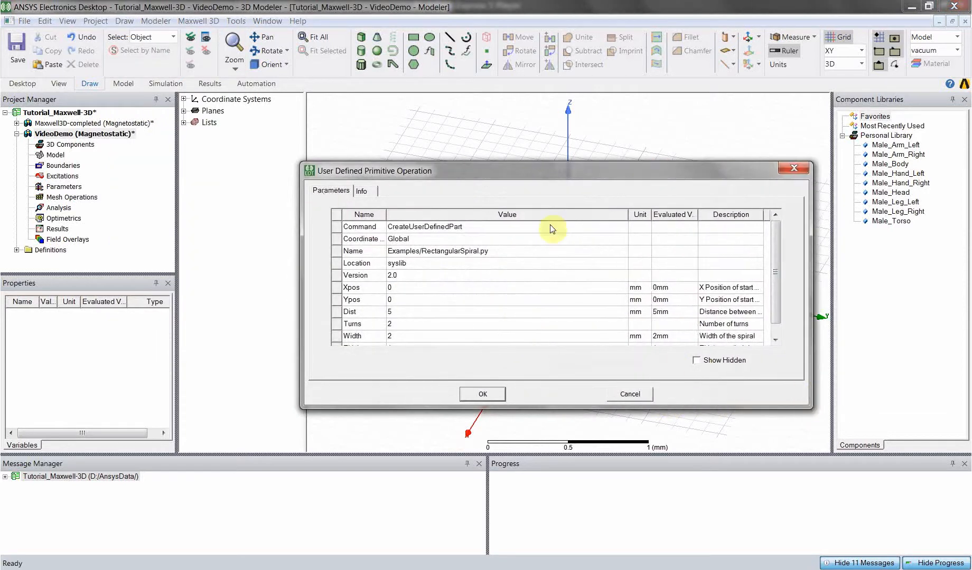
pyautogui.moveTo(629, 218); pyautogui.dragTo(515, 219)
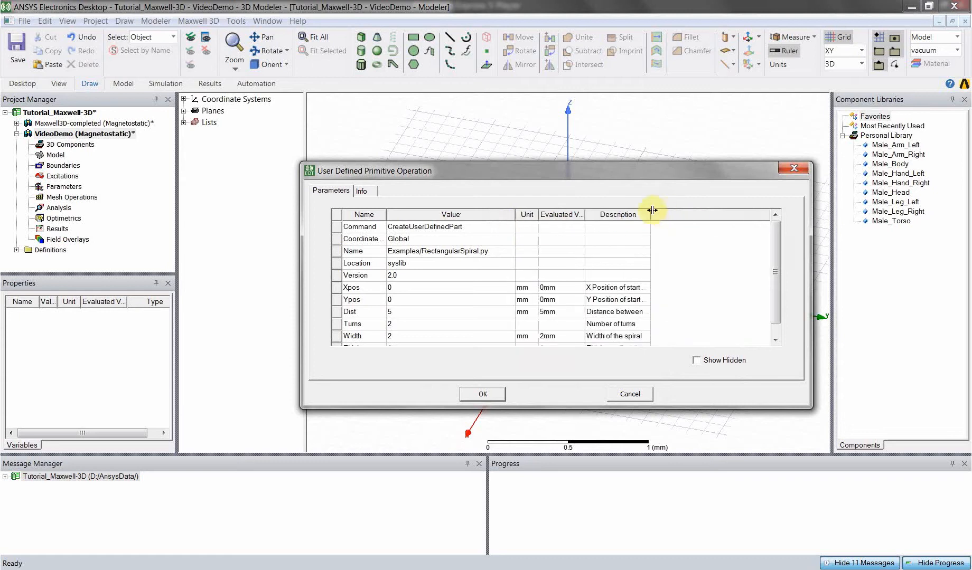
pyautogui.moveTo(651, 214); pyautogui.dragTo(736, 217)
# Set the spiral's number of turns to 10 and its thickness to 3 mil.
pyautogui.click(407, 312)
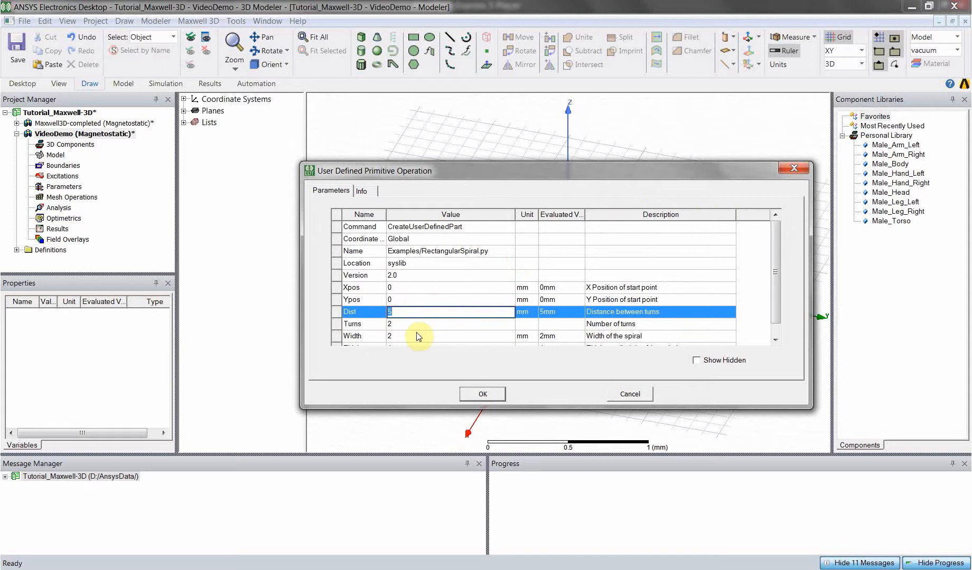
pyautogui.click(412, 327)
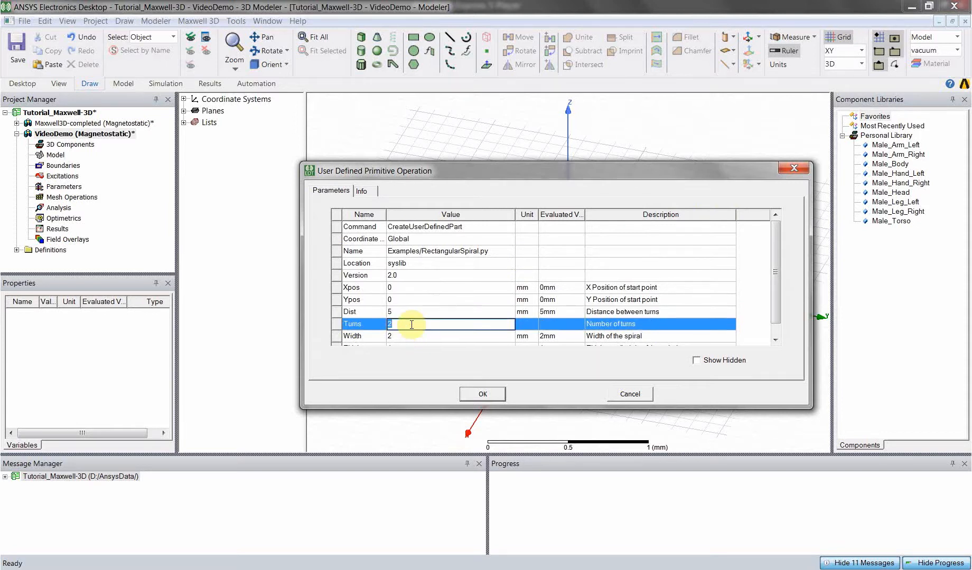
pyautogui.write('10')
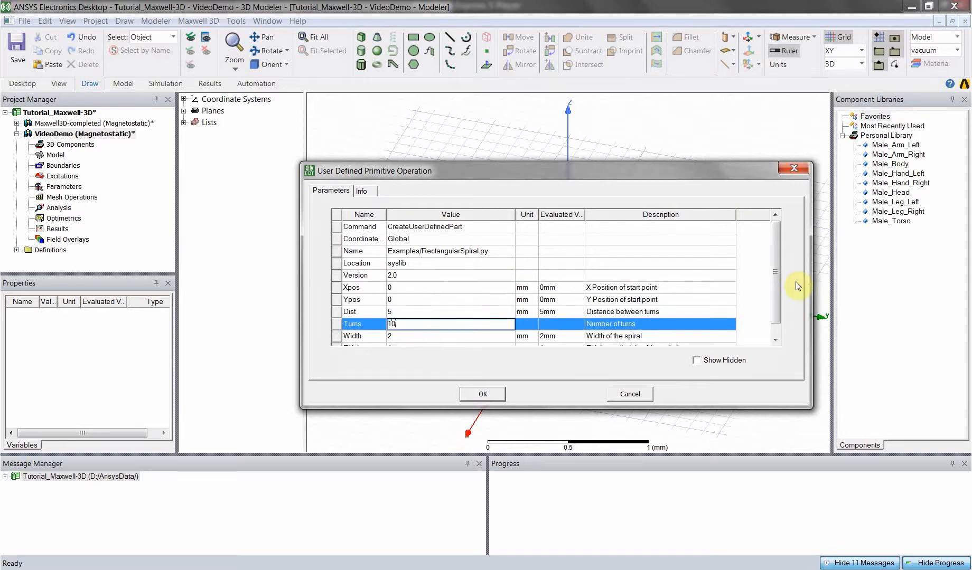
pyautogui.scroll(-1, 778, 288)
pyautogui.click(430, 337)
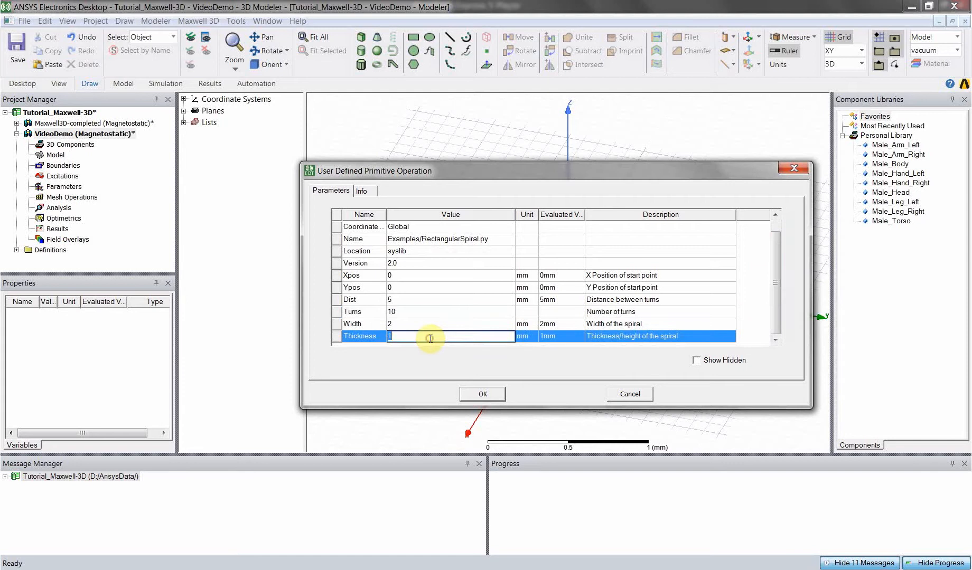
pyautogui.click(529, 341)
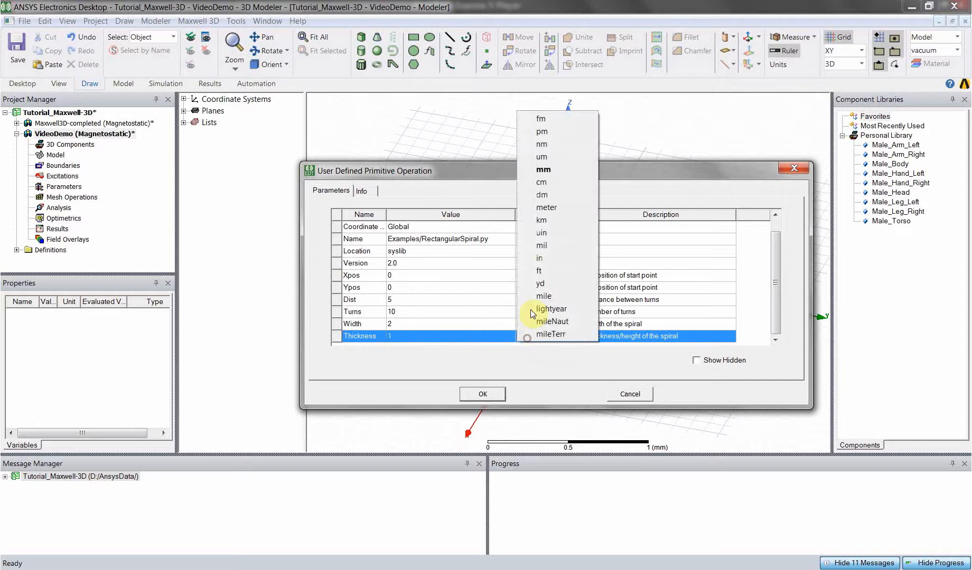
pyautogui.click(541, 251)
pyautogui.click(455, 338)
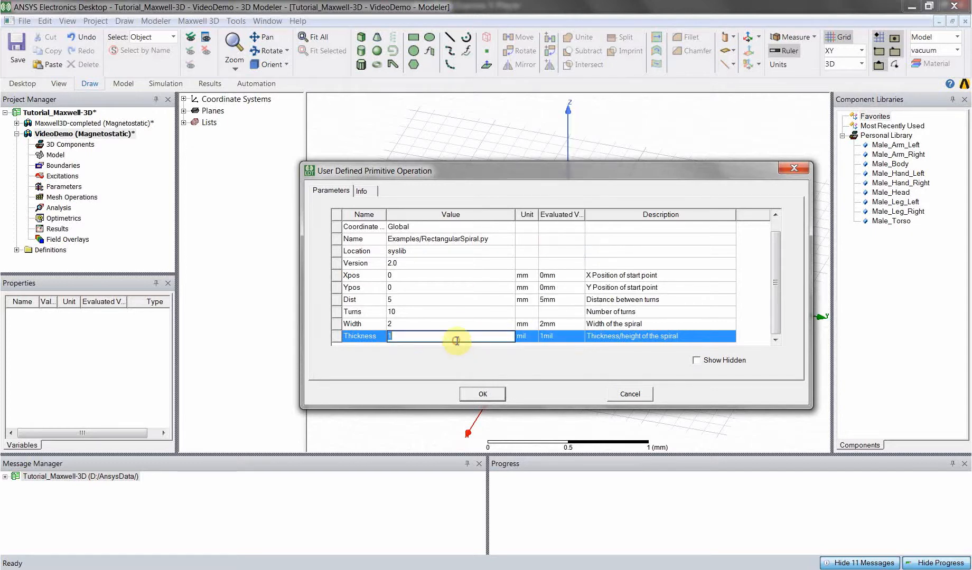
pyautogui.write('3')
# Set the spiral's width to 3 mm and the distance between turns to 6 mm, and create the part.
pyautogui.click(421, 325)
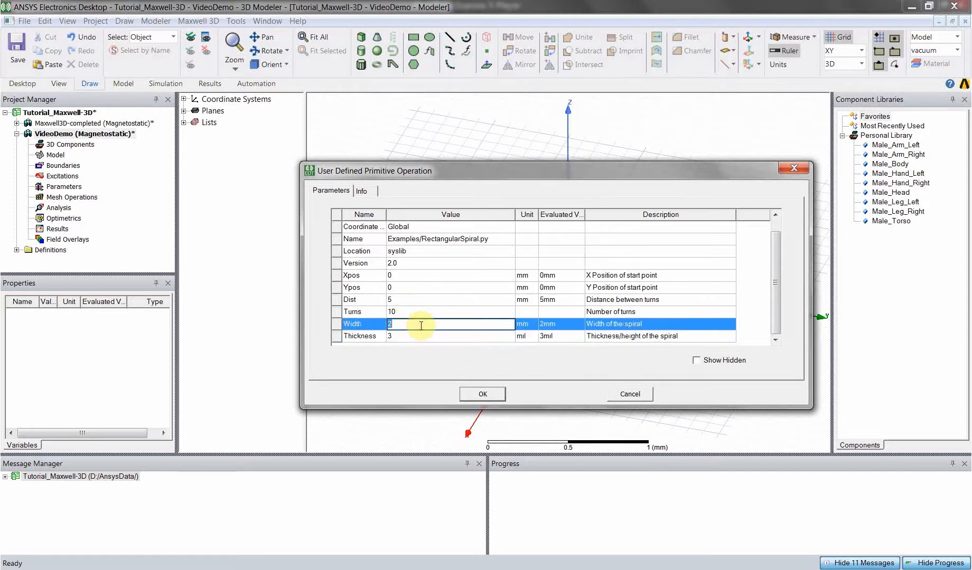
pyautogui.write('3')
pyautogui.click(394, 300)
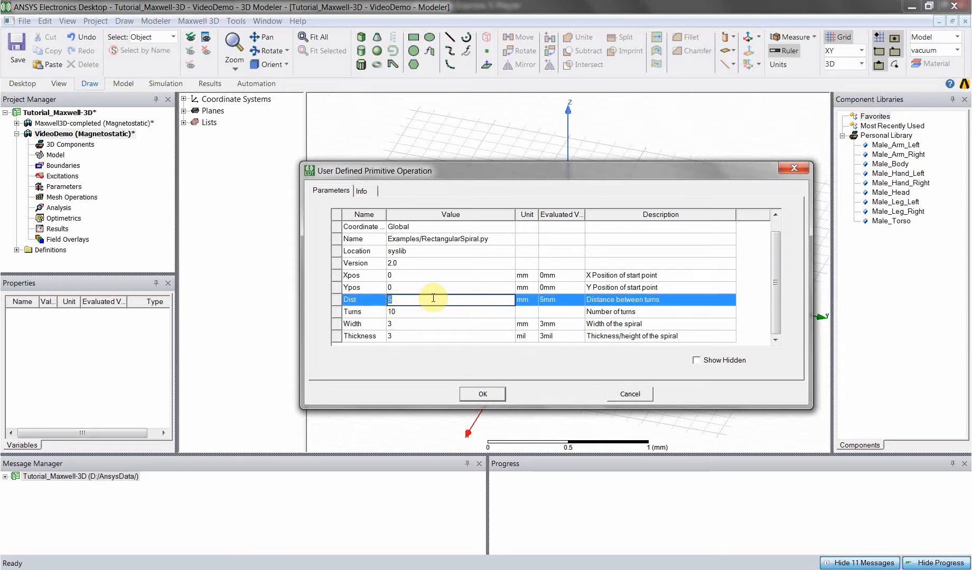
pyautogui.write('6')
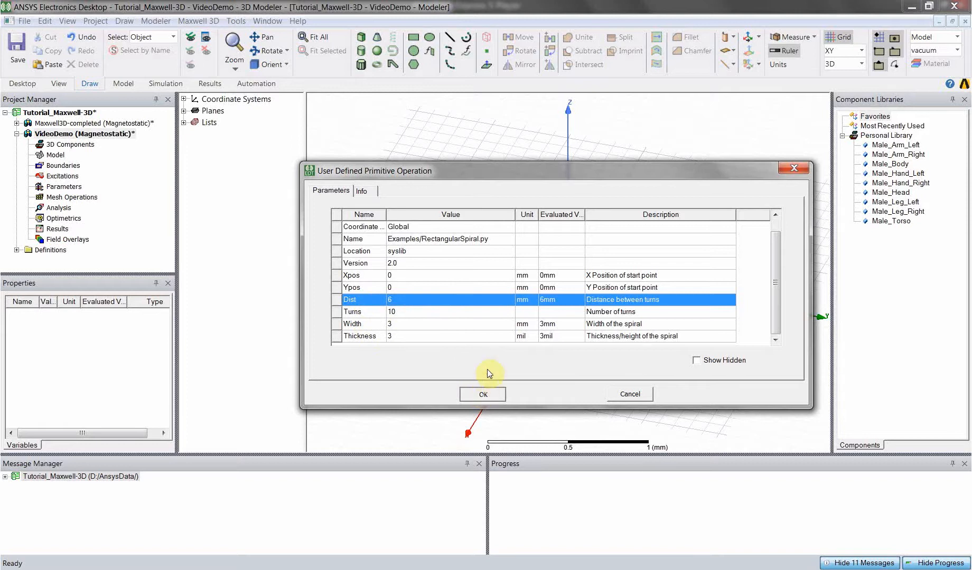
pyautogui.click(479, 327)
pyautogui.click(489, 392)
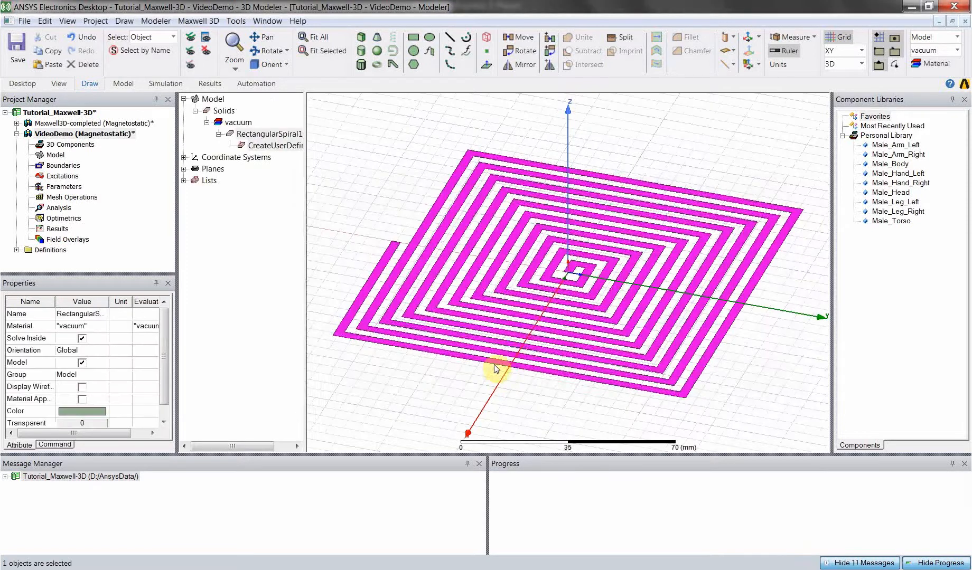
# Assign copper as the material of the rectangular spiral.
pyautogui.click(406, 169)
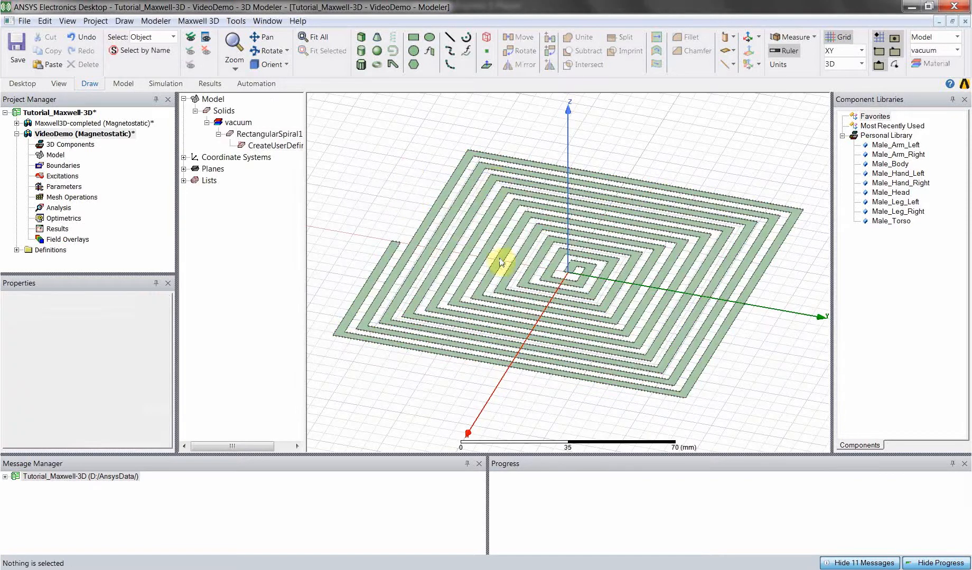
pyautogui.click(456, 224)
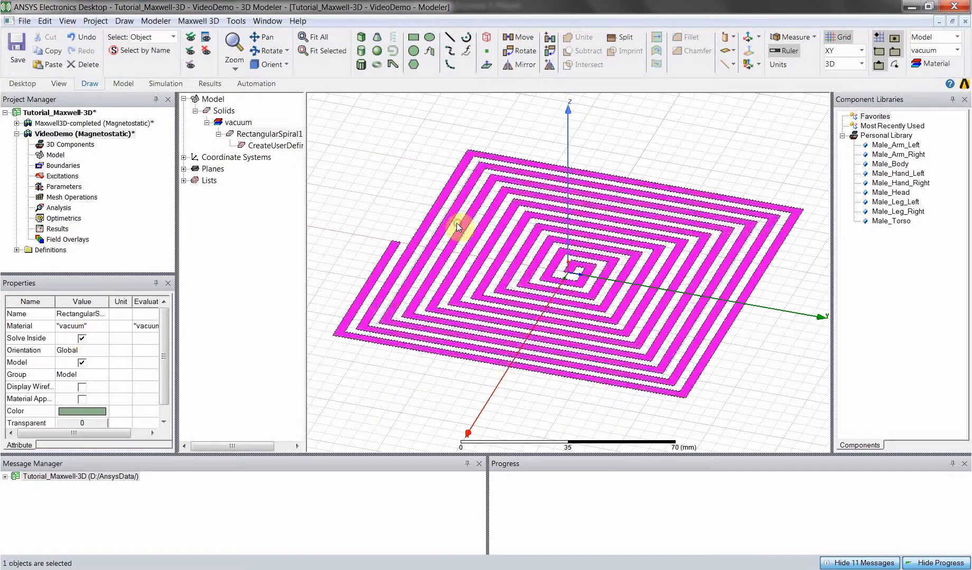
pyautogui.click(77, 328)
pyautogui.click(75, 347)
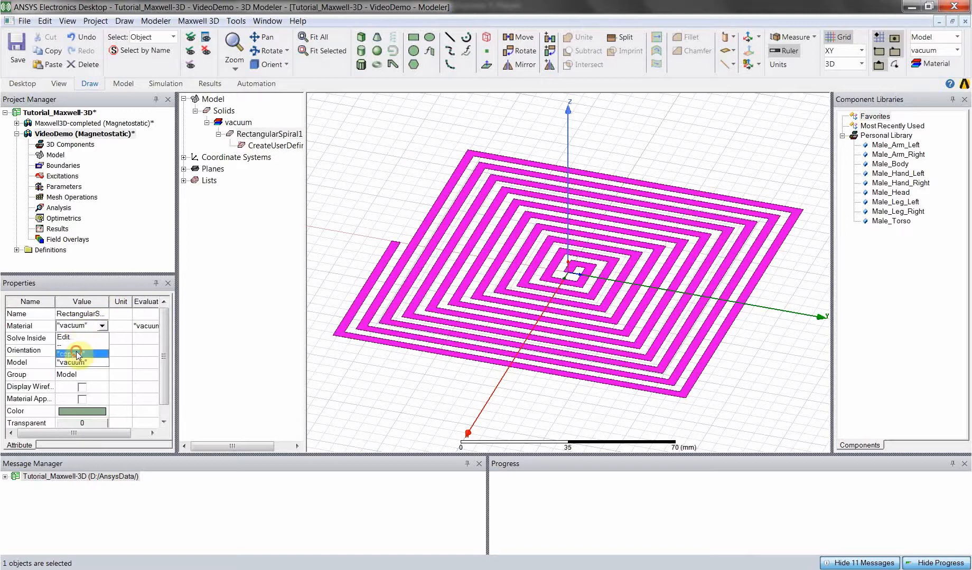
pyautogui.click(73, 428)
pyautogui.press('Escape')
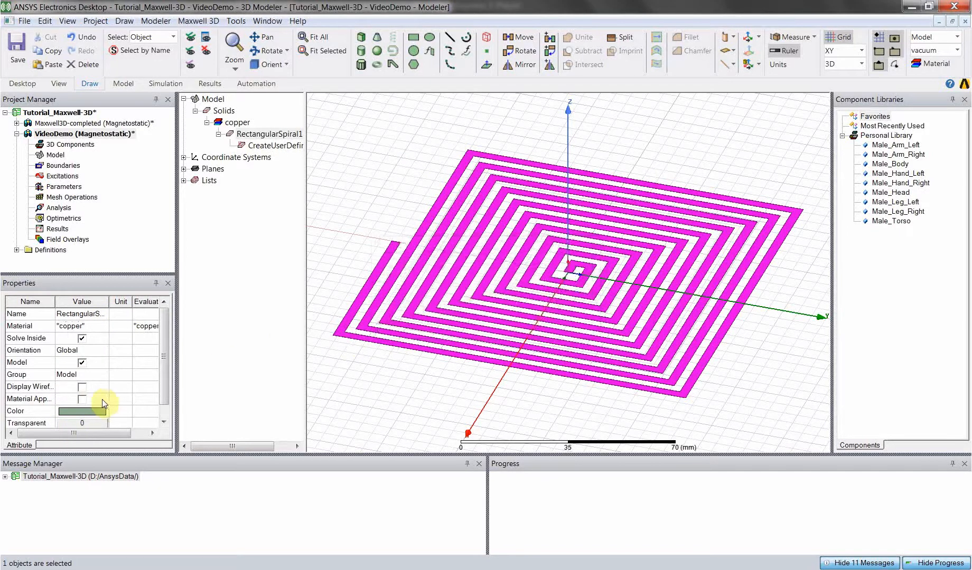
# Change the rectangular spiral's colour to orange (red 255, green 128, blue 0).
pyautogui.click(95, 411)
pyautogui.click(363, 261)
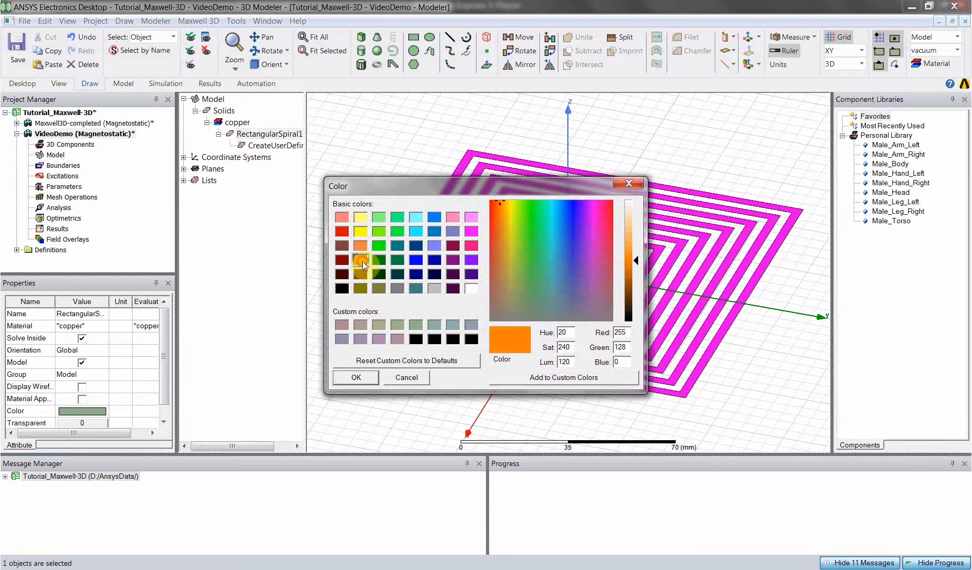
pyautogui.press('Return')
pyautogui.click(390, 358)
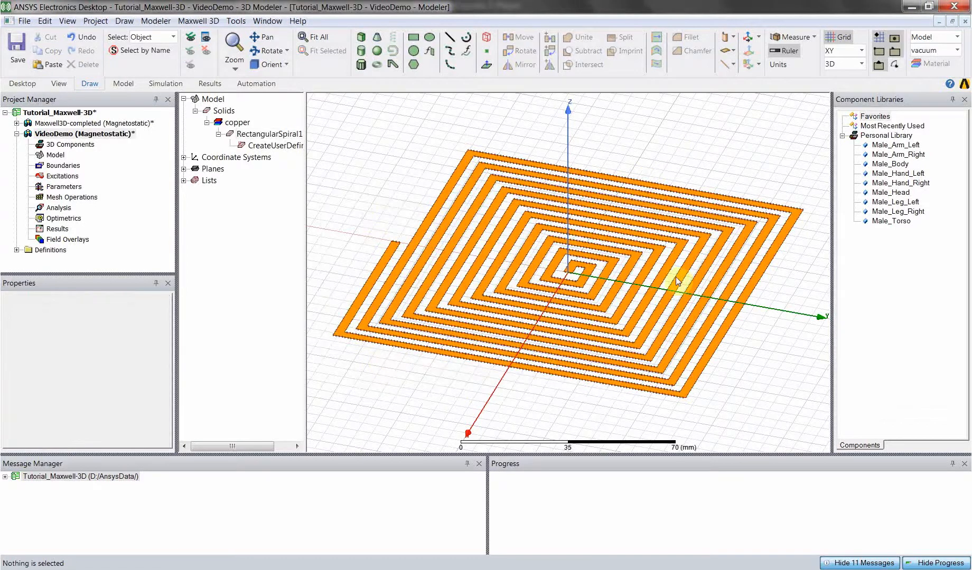
pyautogui.keyDown('alt'); pyautogui.moveTo(708, 389); pyautogui.dragTo(496, 110); pyautogui.keyUp('alt')
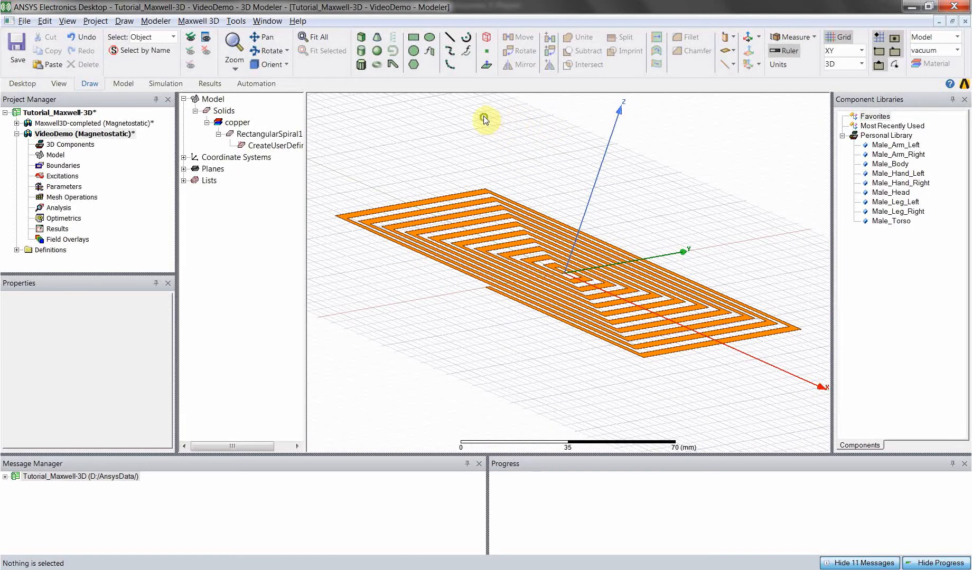
# Start a box around the coil with its first corner at X -500, Y -500, Z -500 mm.
pyautogui.scroll(-2, 516, 184)
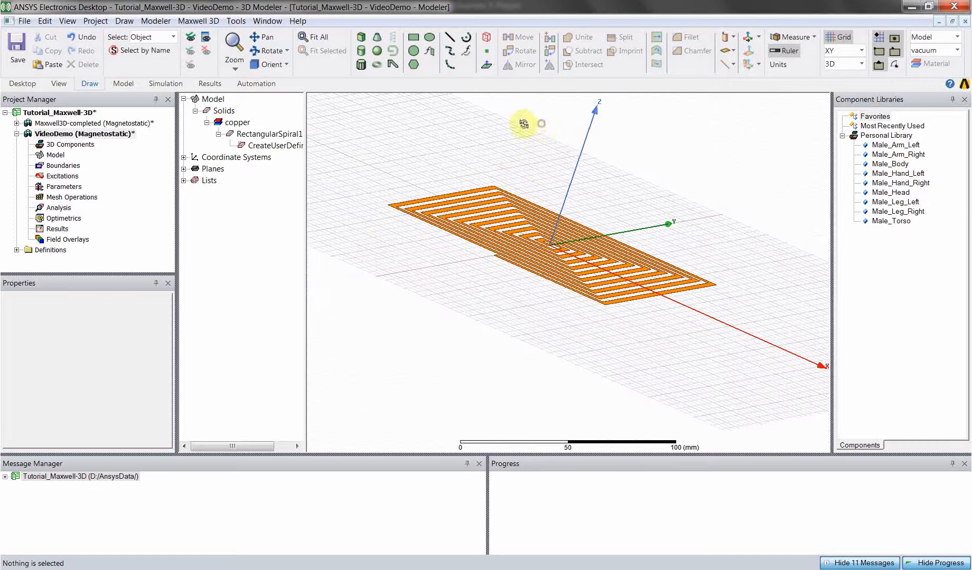
pyautogui.keyDown('alt'); pyautogui.moveTo(523, 124); pyautogui.dragTo(514, 232); pyautogui.keyUp('alt')
pyautogui.keyDown('alt'); pyautogui.keyDown('shift'); pyautogui.moveTo(529, 243); pyautogui.dragTo(538, 351); pyautogui.keyUp('shift'); pyautogui.keyUp('alt')
pyautogui.click(526, 333)
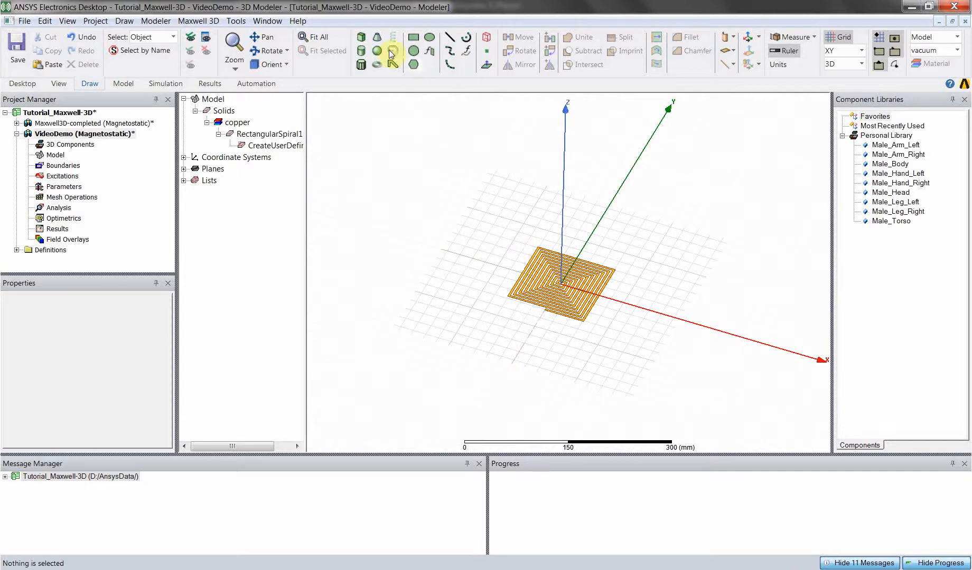
pyautogui.click(364, 40)
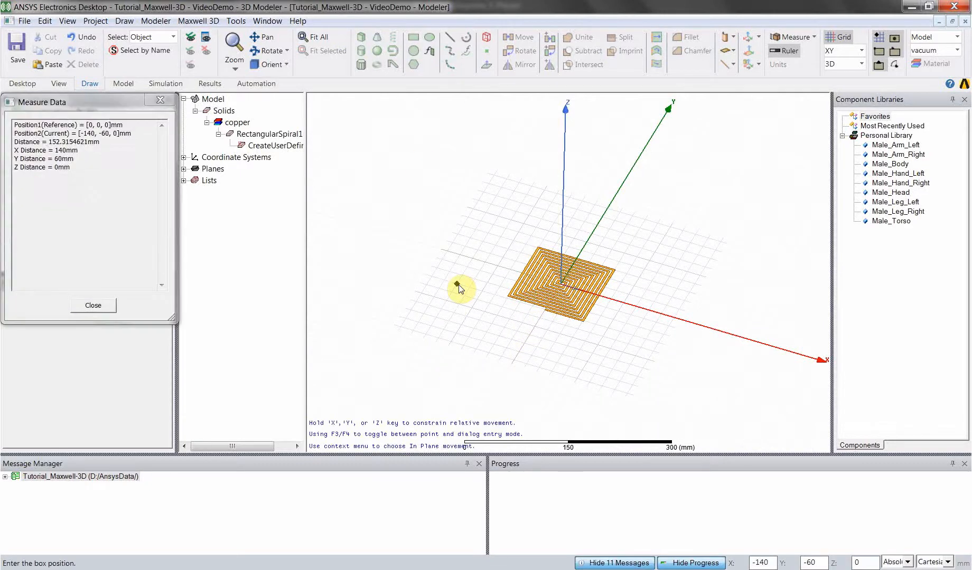
pyautogui.press('Tab')
pyautogui.write('-500')
pyautogui.press('Tab')
pyautogui.write('-500')
pyautogui.press('Tab')
pyautogui.write('-')
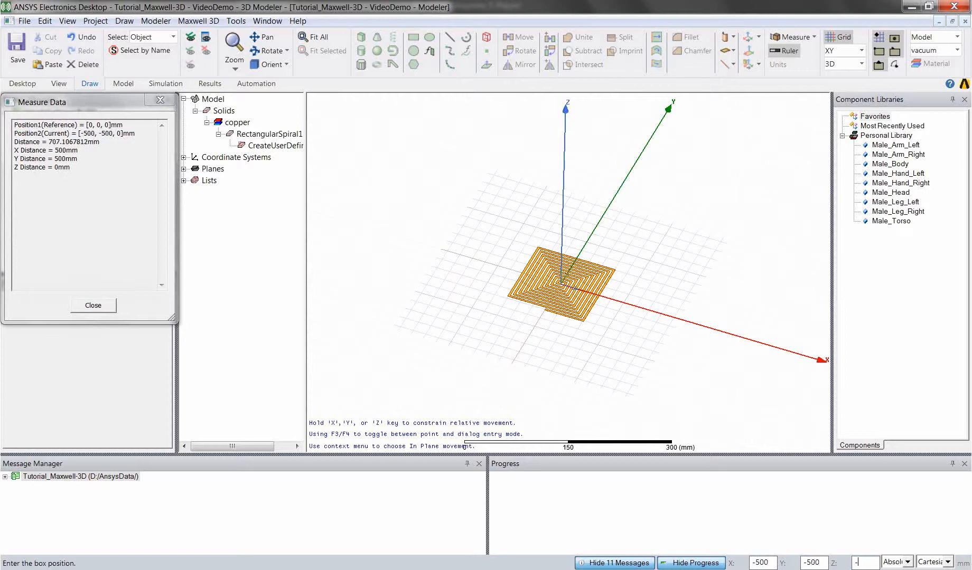
pyautogui.press('Tab')
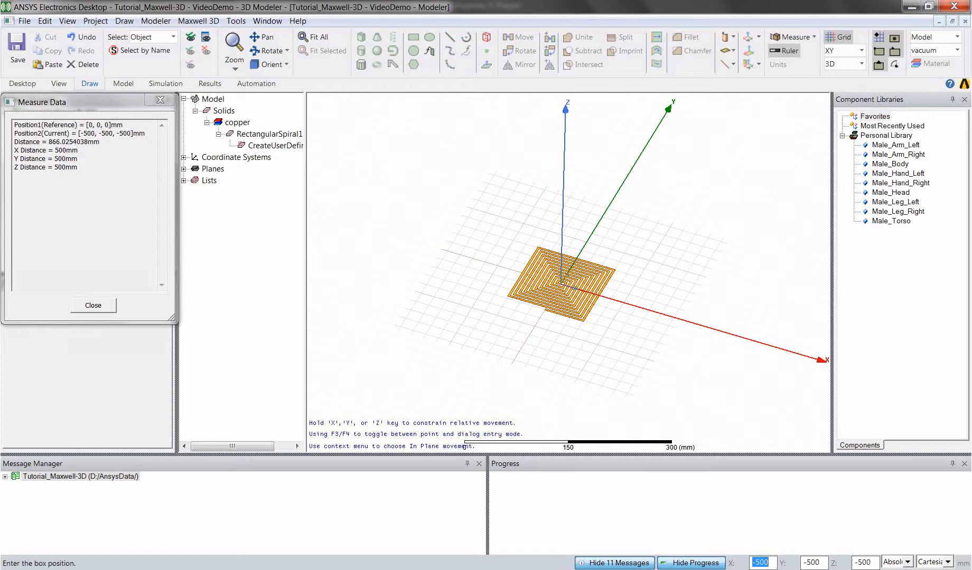
pyautogui.press('Return')
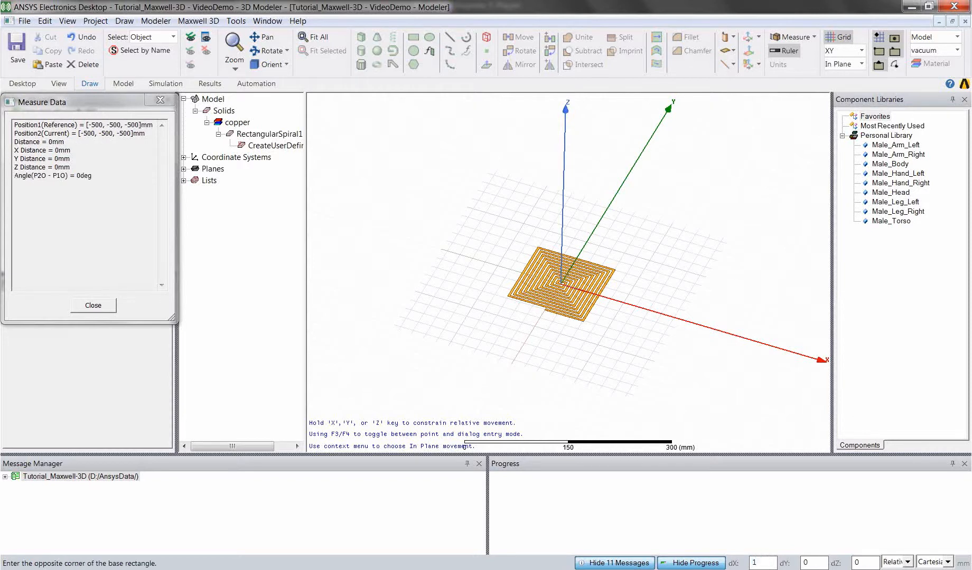
# Complete the box with a size of 1000 mm in X, Y and Z.
pyautogui.press('Tab')
pyautogui.write('1000')
pyautogui.press('Tab')
pyautogui.write('1000')
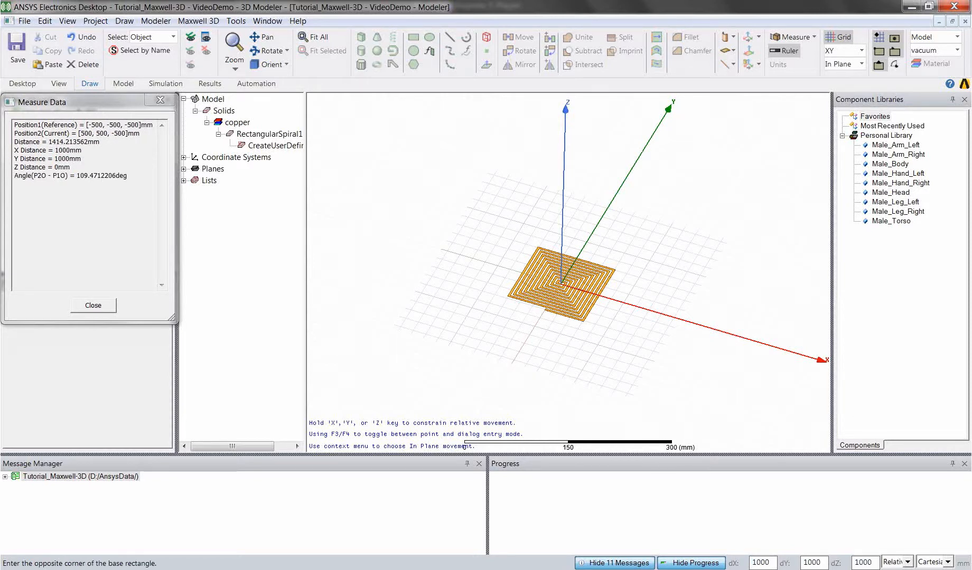
pyautogui.press('Return')
pyautogui.keyDown('alt'); pyautogui.keyDown('shift'); pyautogui.moveTo(539, 206); pyautogui.dragTo(586, 353); pyautogui.keyUp('shift'); pyautogui.keyUp('alt')
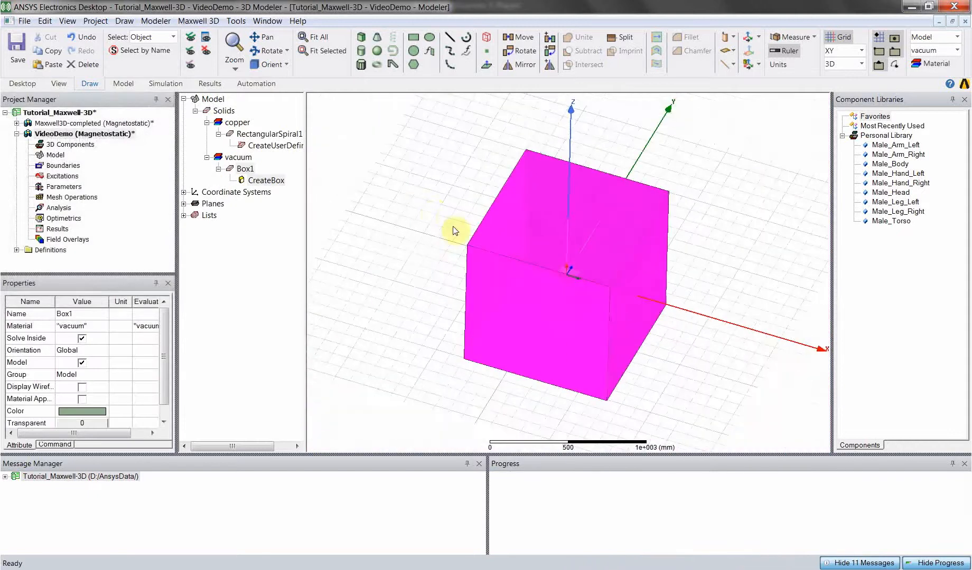
# Rename the new vacuum box as Region.
pyautogui.click(78, 314)
pyautogui.write('Region')
pyautogui.press('Return')
# Rename the copper rectangular spiral as TX.
pyautogui.click(268, 134)
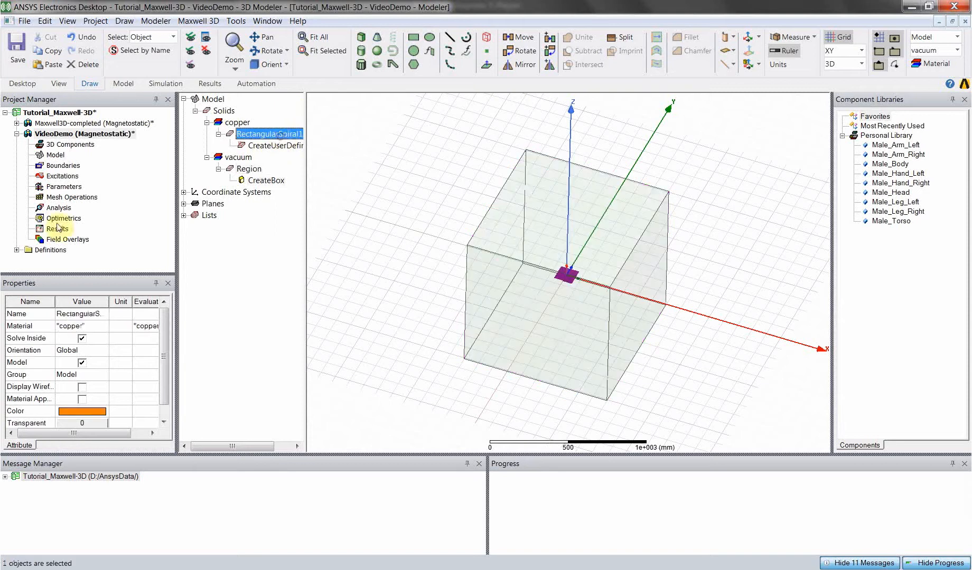
pyautogui.click(64, 314)
pyautogui.write('TX')
pyautogui.press('Return')
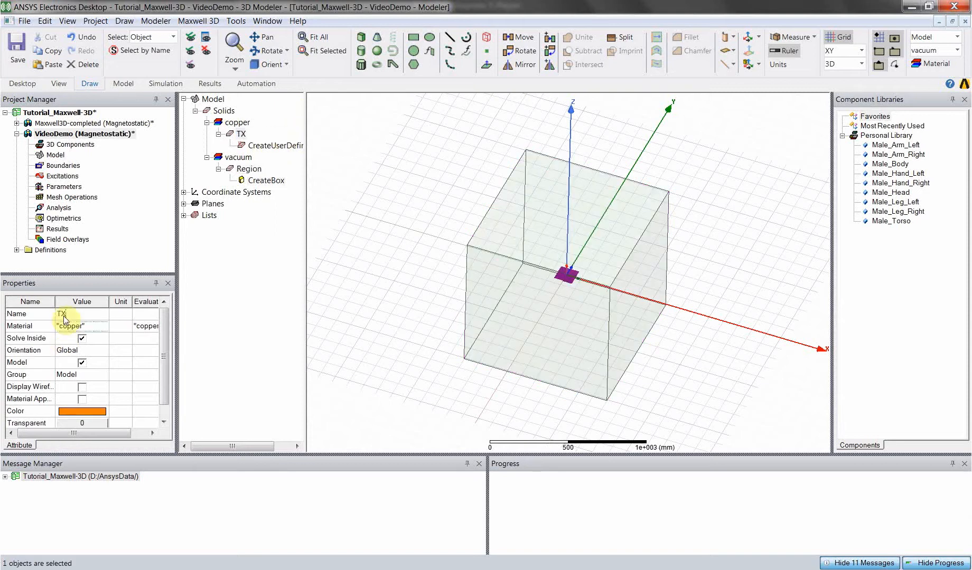
# Make the Region box fully transparent by setting its transparency to 1.
pyautogui.click(266, 181)
pyautogui.click(257, 170)
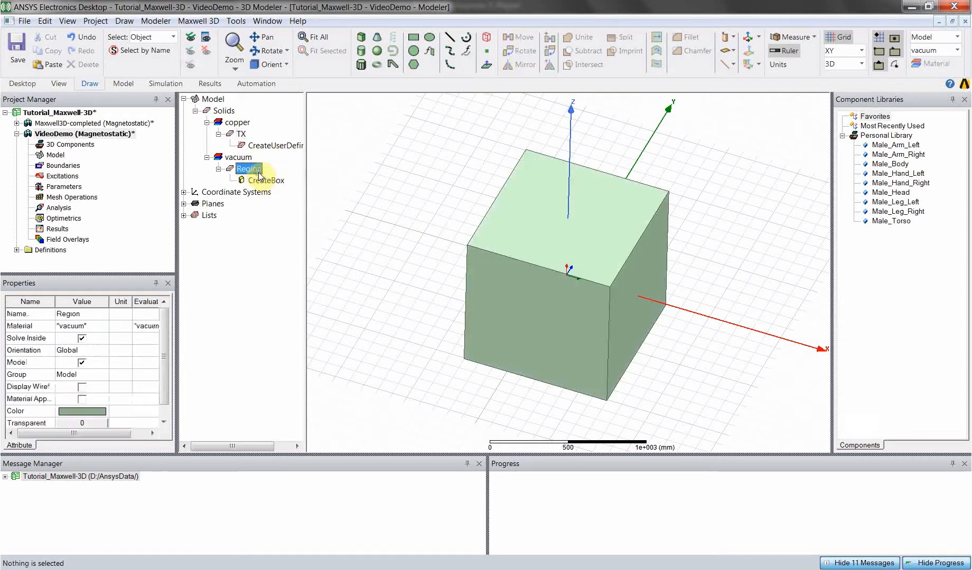
pyautogui.click(254, 181)
pyautogui.click(249, 170)
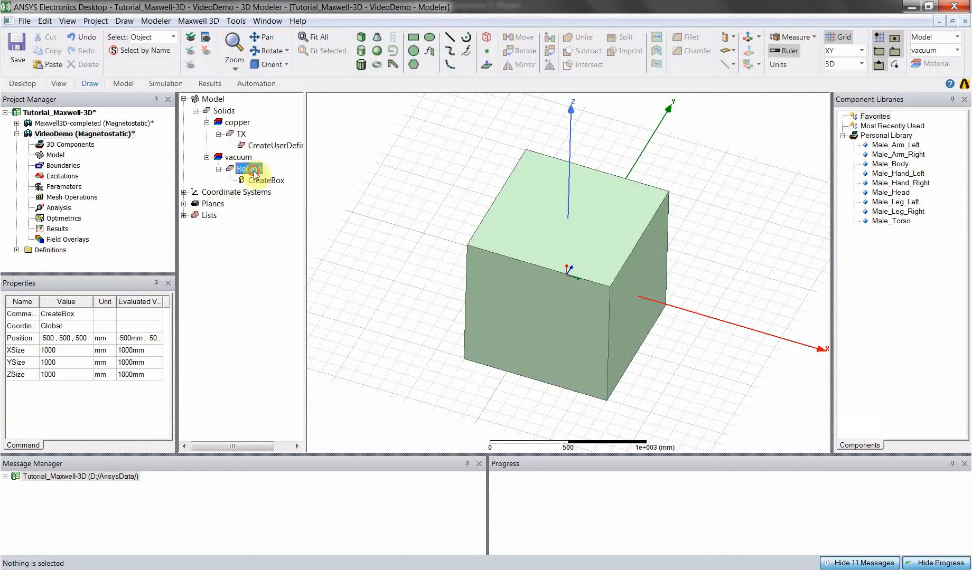
pyautogui.click(78, 427)
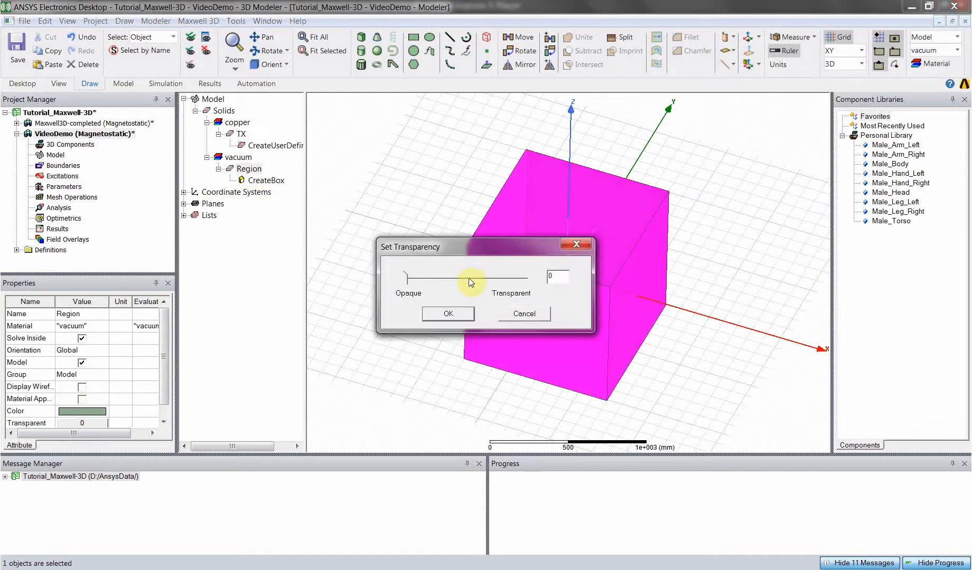
pyautogui.moveTo(469, 278); pyautogui.dragTo(526, 277)
pyautogui.click(445, 315)
pyautogui.click(421, 251)
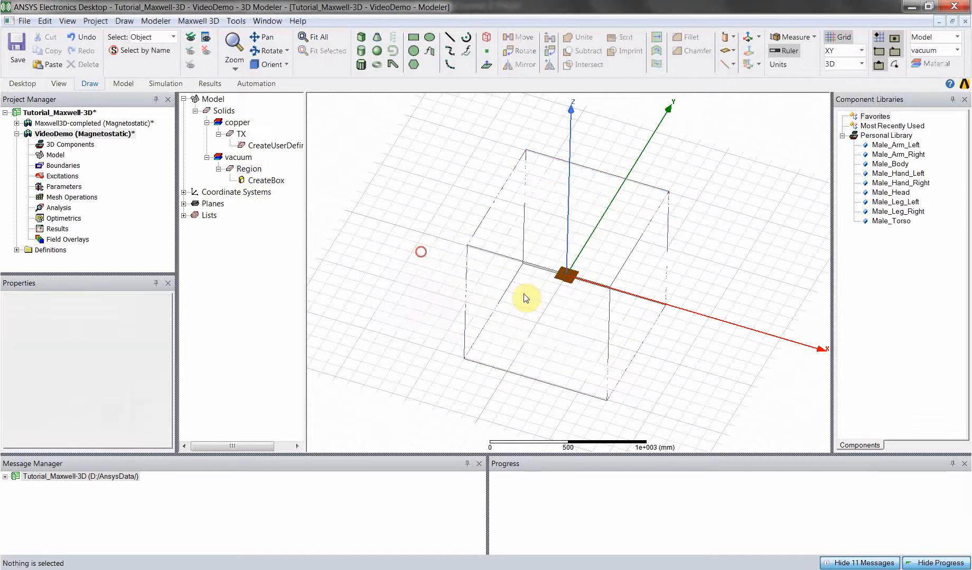
# Hide the Region box in the active view, leaving only the TX coil shown.
pyautogui.scroll(5, 532, 290)
pyautogui.click(551, 221)
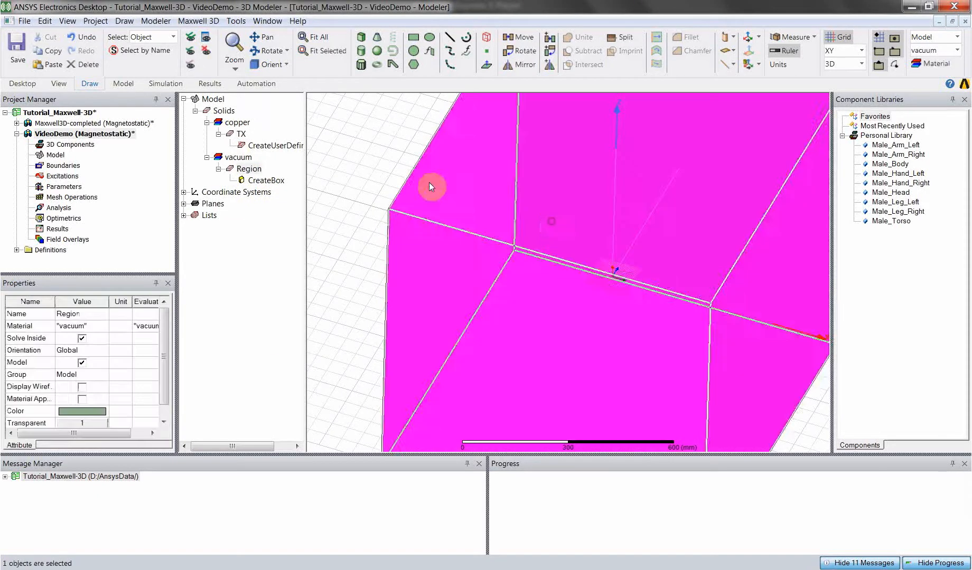
pyautogui.click(206, 51)
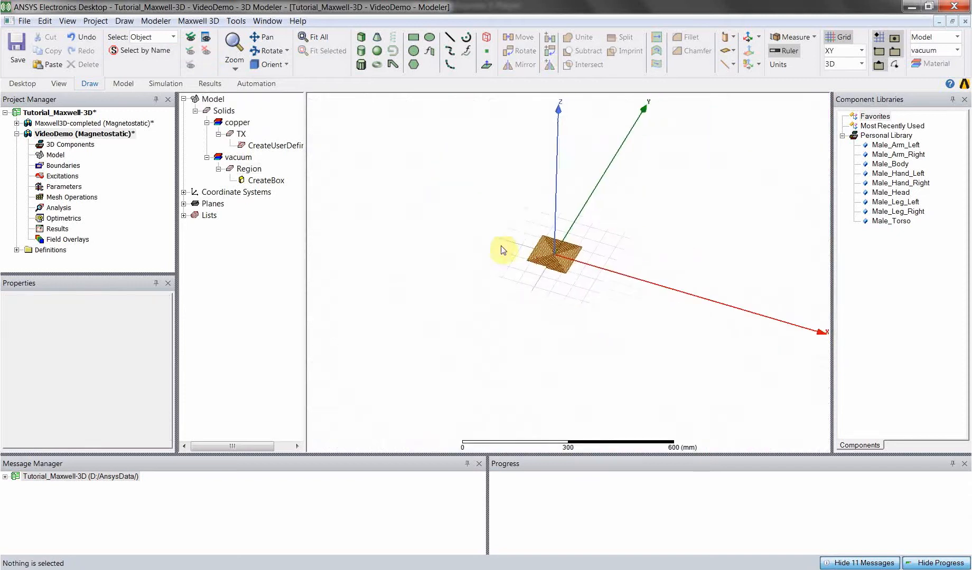
pyautogui.scroll(10, 499, 261)
pyautogui.scroll(-2, 625, 292)
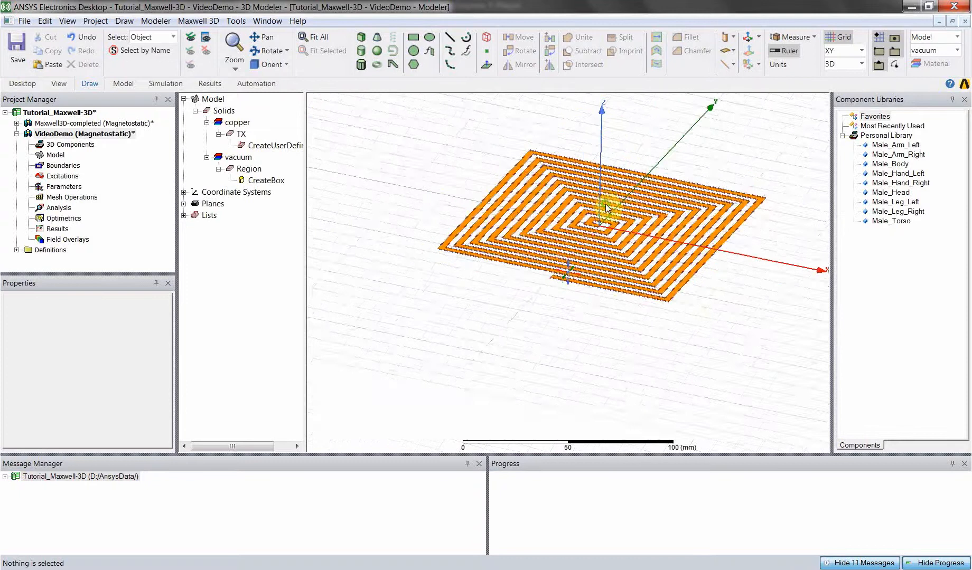
pyautogui.scroll(3, 610, 212)
pyautogui.scroll(-1, 576, 286)
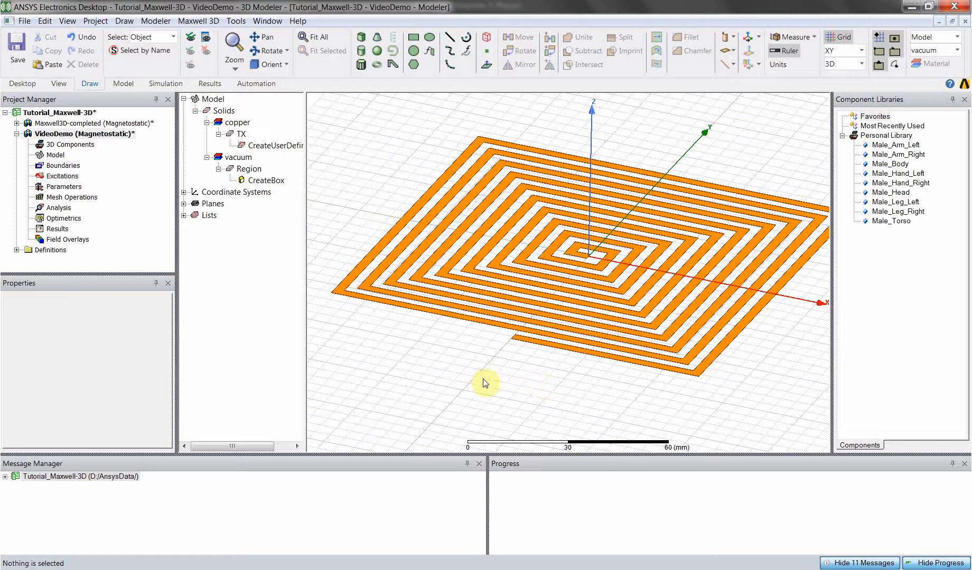
# Examine the Region box's extent around the TX coil and its position and size properties.
pyautogui.click(249, 168)
pyautogui.keyDown('alt'); pyautogui.keyDown('shift'); pyautogui.moveTo(469, 182); pyautogui.dragTo(500, 403); pyautogui.keyUp('shift'); pyautogui.keyUp('alt')
pyautogui.keyDown('alt'); pyautogui.keyDown('shift'); pyautogui.moveTo(523, 335); pyautogui.dragTo(513, 397); pyautogui.keyUp('shift'); pyautogui.keyUp('alt')
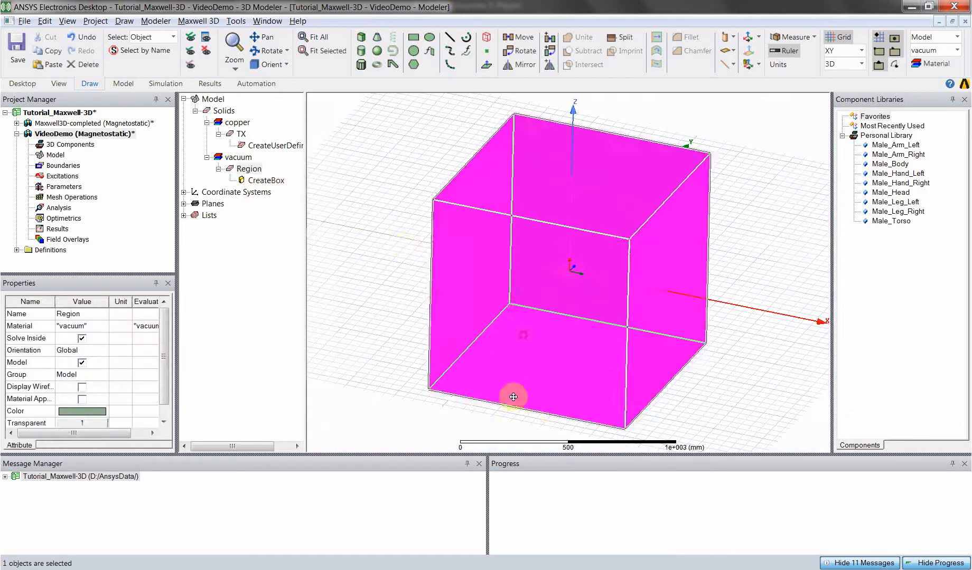
pyautogui.click(404, 240)
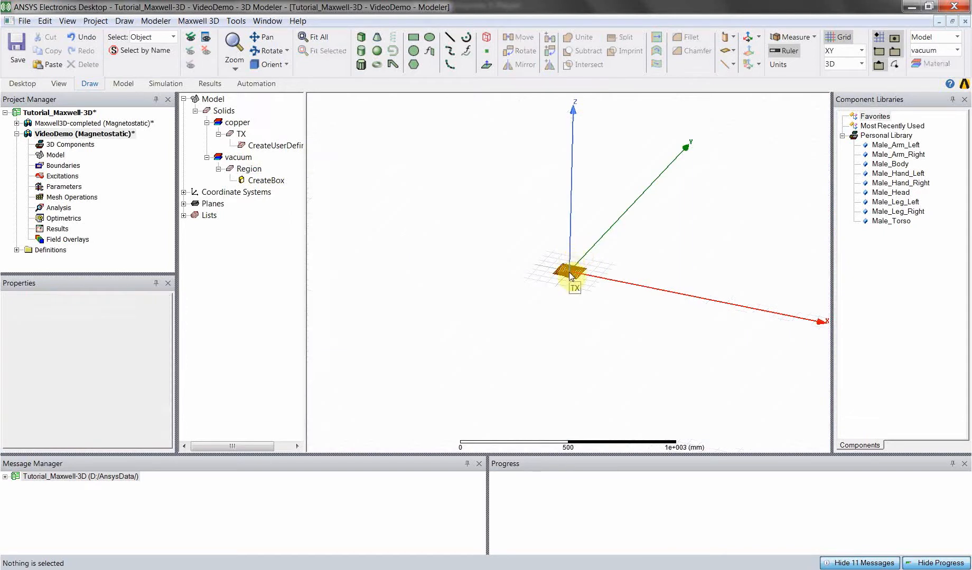
pyautogui.click(267, 181)
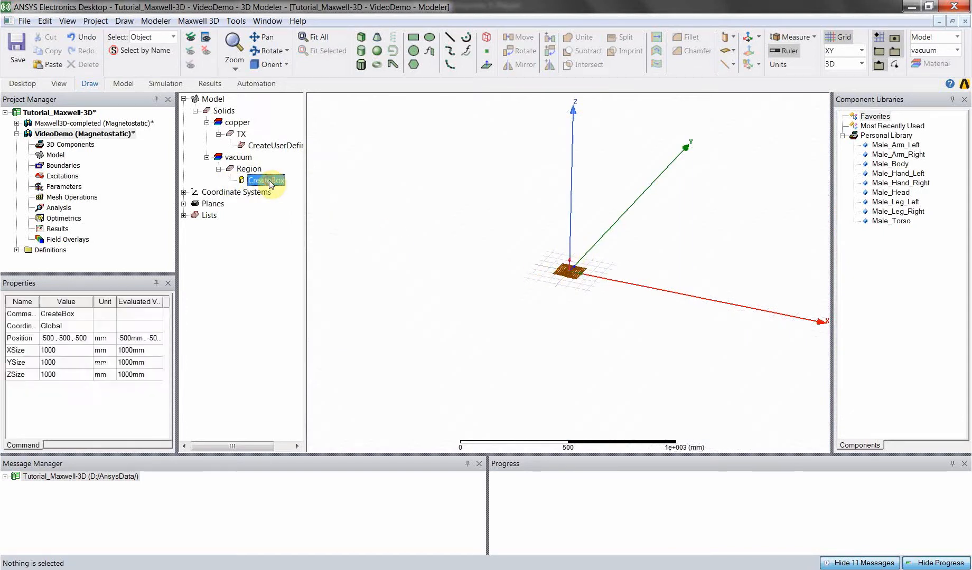
pyautogui.click(248, 168)
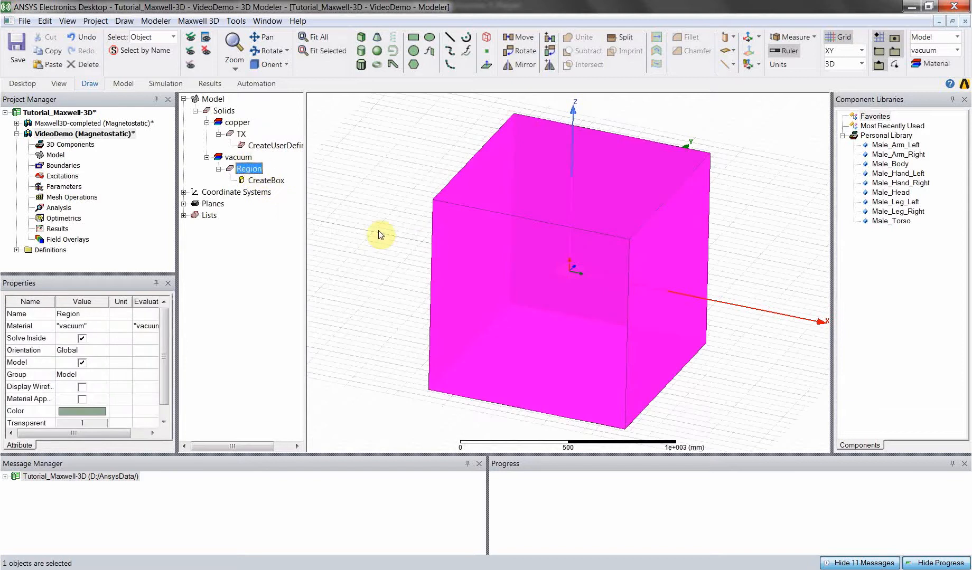
pyautogui.click(391, 254)
pyautogui.keyDown('alt'); pyautogui.keyDown('shift'); pyautogui.moveTo(514, 294); pyautogui.dragTo(637, 81); pyautogui.keyUp('shift'); pyautogui.keyUp('alt')
pyautogui.keyDown('alt'); pyautogui.keyDown('shift'); pyautogui.moveTo(637, 195); pyautogui.dragTo(588, 259); pyautogui.keyUp('shift'); pyautogui.keyUp('alt')
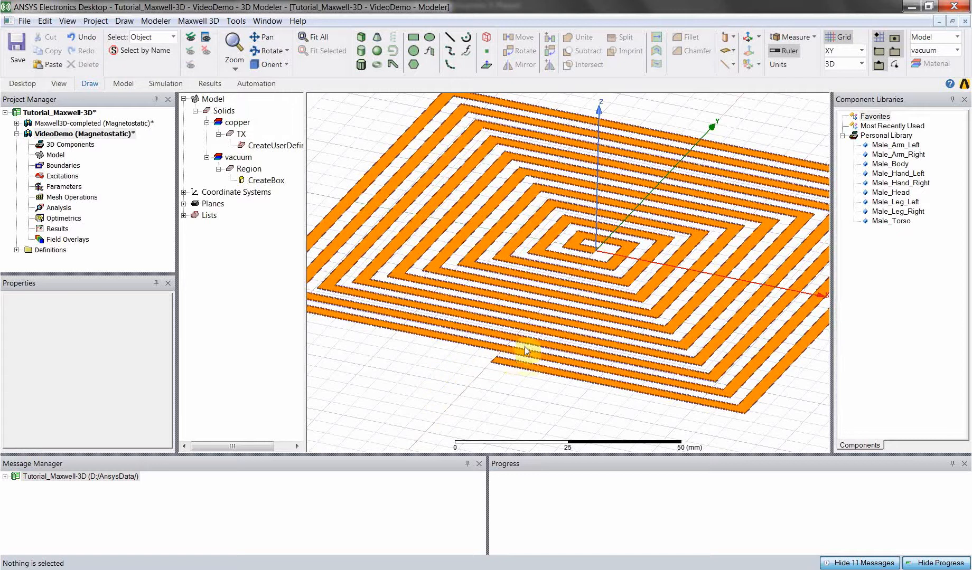
# Start another box and set the default material for new objects to copper.
pyautogui.moveTo(535, 309)
pyautogui.keyDown('shift'); pyautogui.mouseDown()
pyautogui.moveTo(548, 326)
pyautogui.moveTo(553, 312)
pyautogui.mouseUp(); pyautogui.keyUp('shift')
pyautogui.scroll(-2, 551, 280)
pyautogui.click(362, 36)
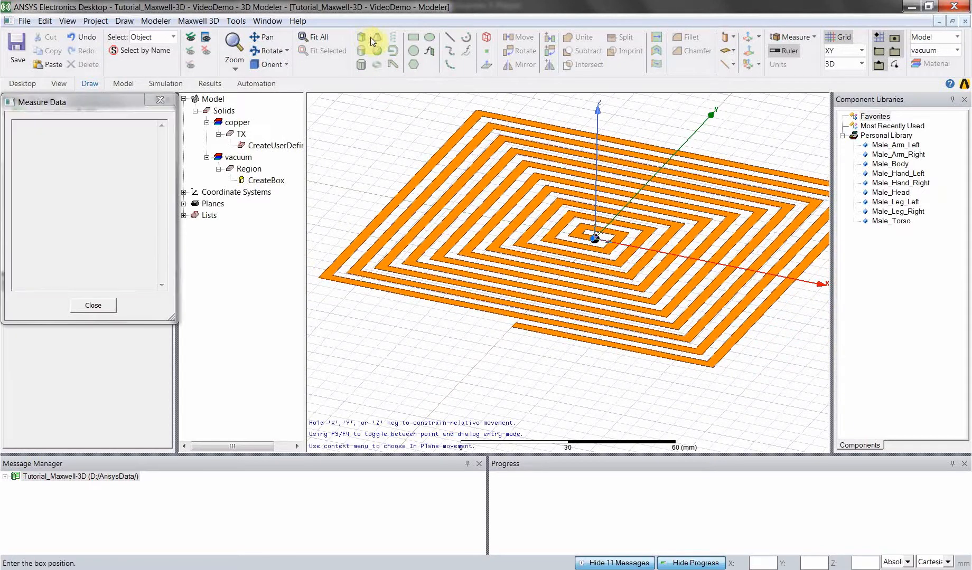
pyautogui.click(957, 50)
pyautogui.click(930, 69)
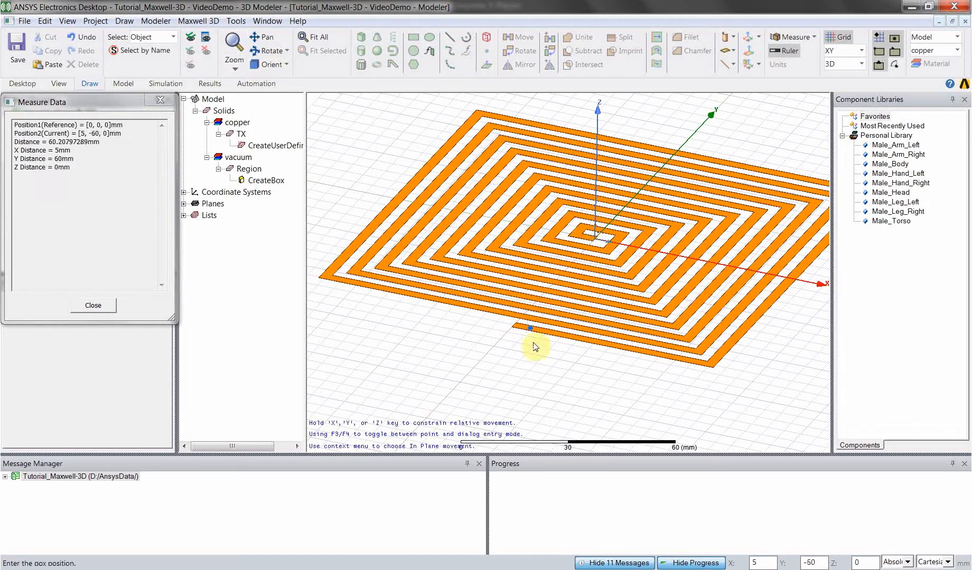
# Draw the copper box from the corner of the coil's outer end, sized 1 mm in X, 1 mm in Y and 2 mm in Z.
pyautogui.scroll(10, 531, 336)
pyautogui.keyDown('shift'); pyautogui.moveTo(590, 231); pyautogui.dragTo(678, 184); pyautogui.keyUp('shift')
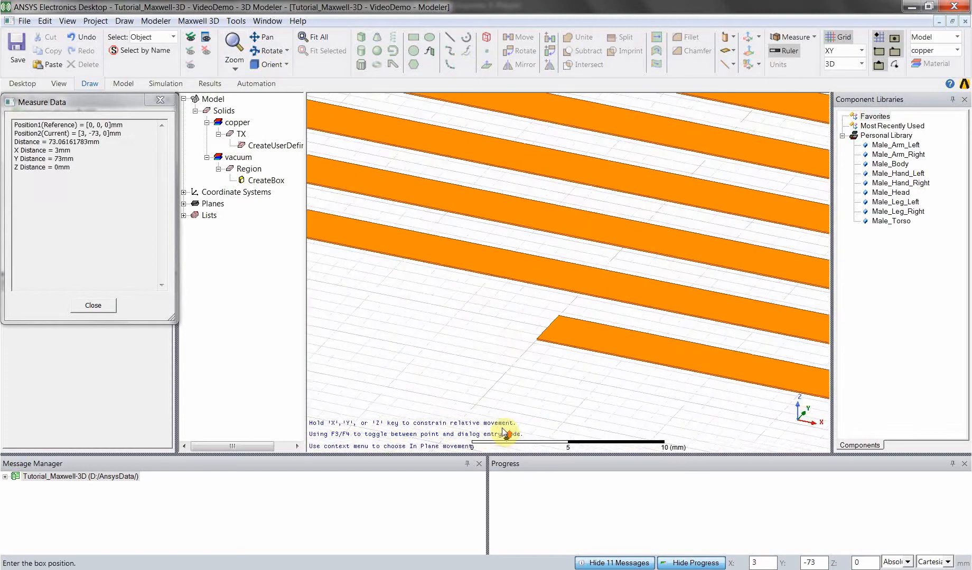
pyautogui.scroll(3, 508, 431)
pyautogui.click(546, 318)
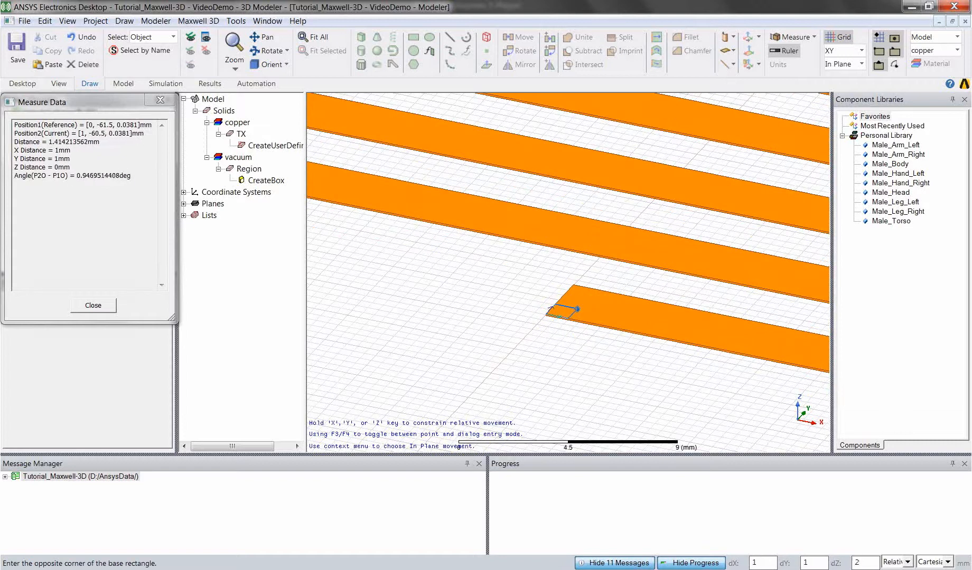
pyautogui.click(578, 308)
pyautogui.press('Return')
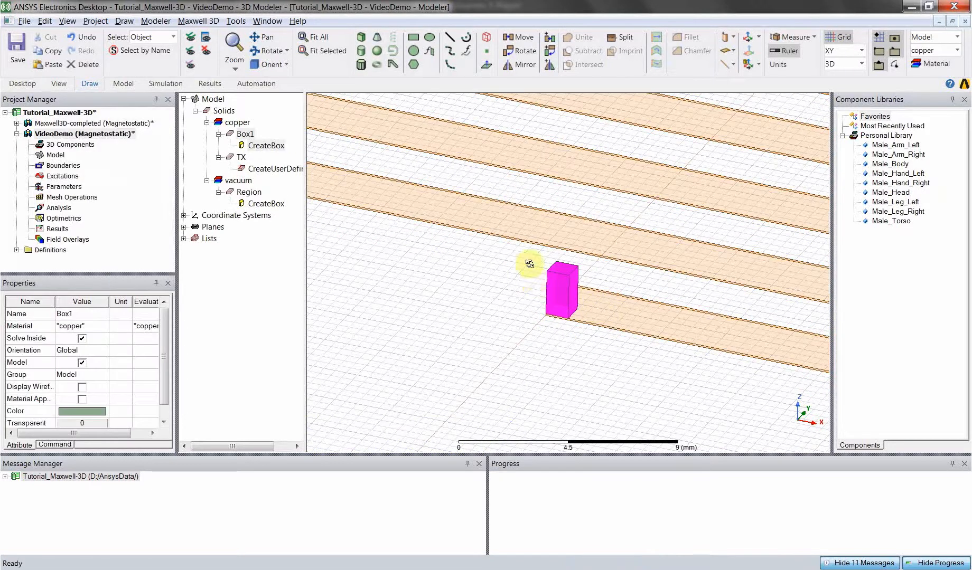
# Draw a second copper box from the corner of the coil's inner end, -1 mm in X and 1 mm in Y, as tall as the outer-end box.
pyautogui.scroll(-5, 530, 263)
pyautogui.keyDown('shift'); pyautogui.moveTo(587, 223); pyautogui.dragTo(514, 406); pyautogui.keyUp('shift')
pyautogui.scroll(4, 581, 294)
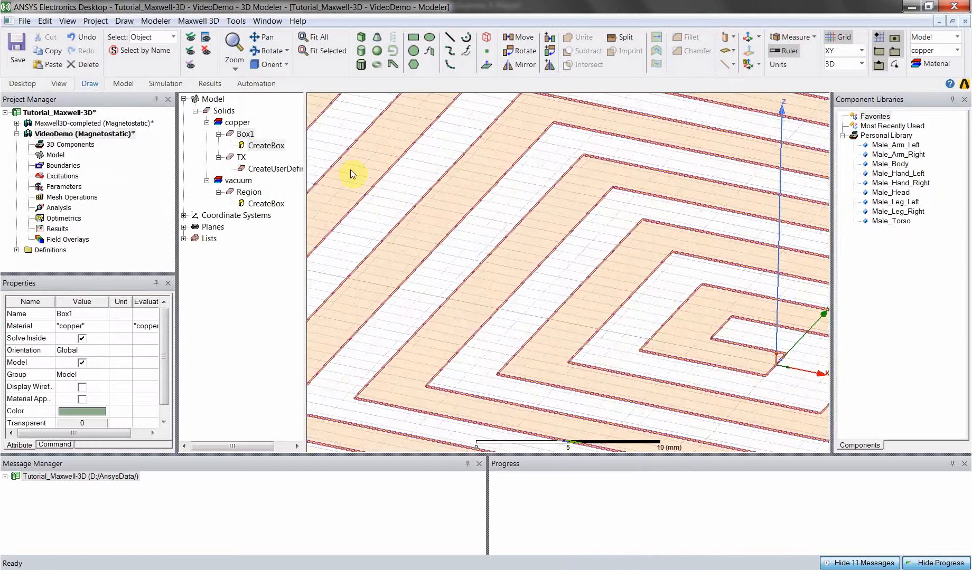
pyautogui.click(363, 37)
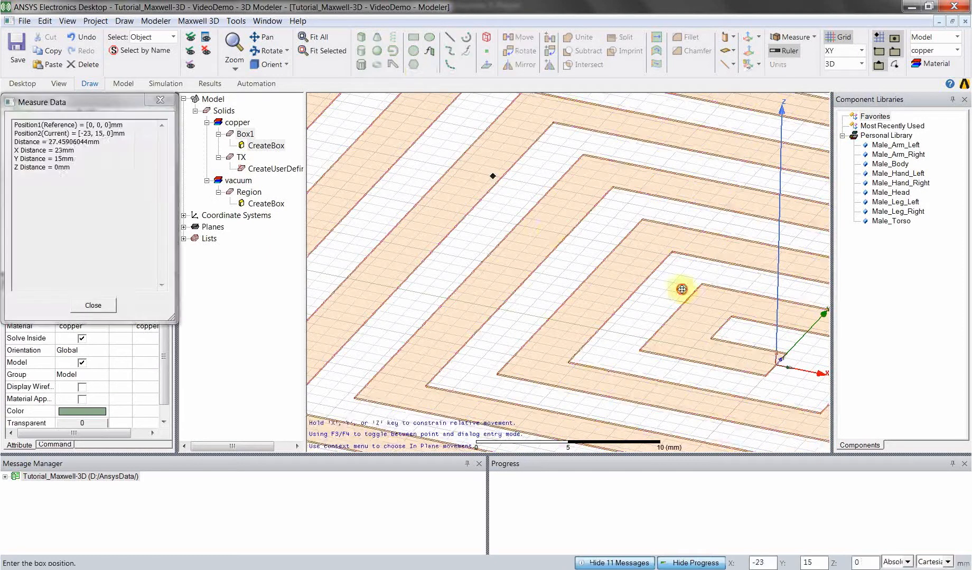
pyautogui.scroll(5, 684, 317)
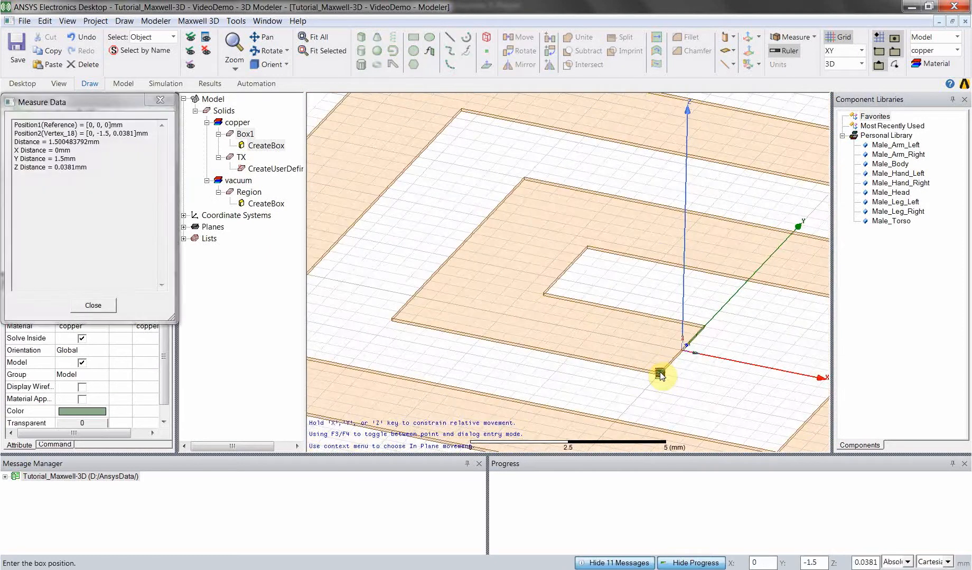
pyautogui.click(660, 375)
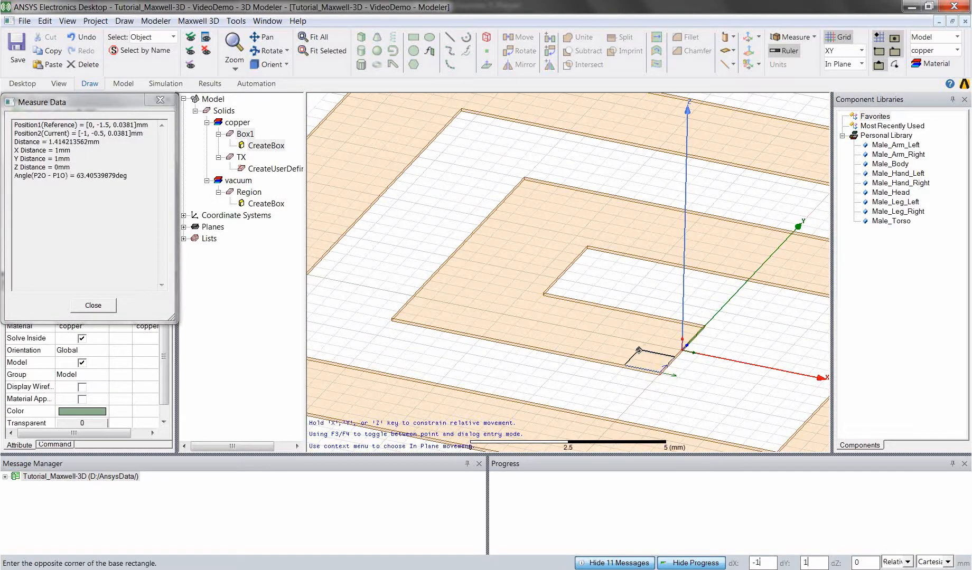
pyautogui.click(639, 350)
pyautogui.click(644, 354)
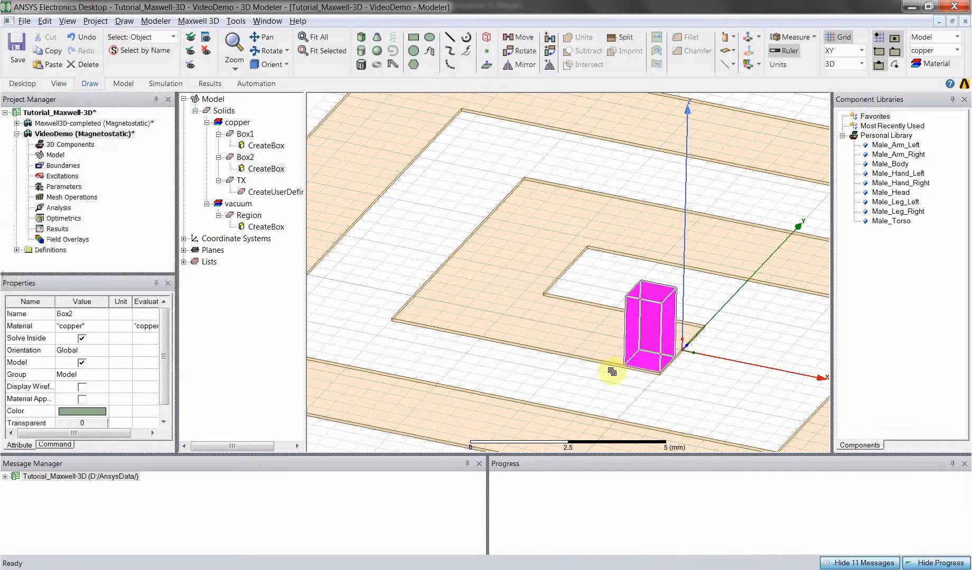
pyautogui.scroll(-3, 614, 369)
pyautogui.keyDown('alt'); pyautogui.keyDown('shift'); pyautogui.moveTo(602, 488); pyautogui.dragTo(601, 501); pyautogui.keyUp('shift'); pyautogui.keyUp('alt')
pyautogui.keyDown('shift'); pyautogui.moveTo(571, 402); pyautogui.dragTo(626, 205); pyautogui.keyUp('shift')
pyautogui.click(415, 356)
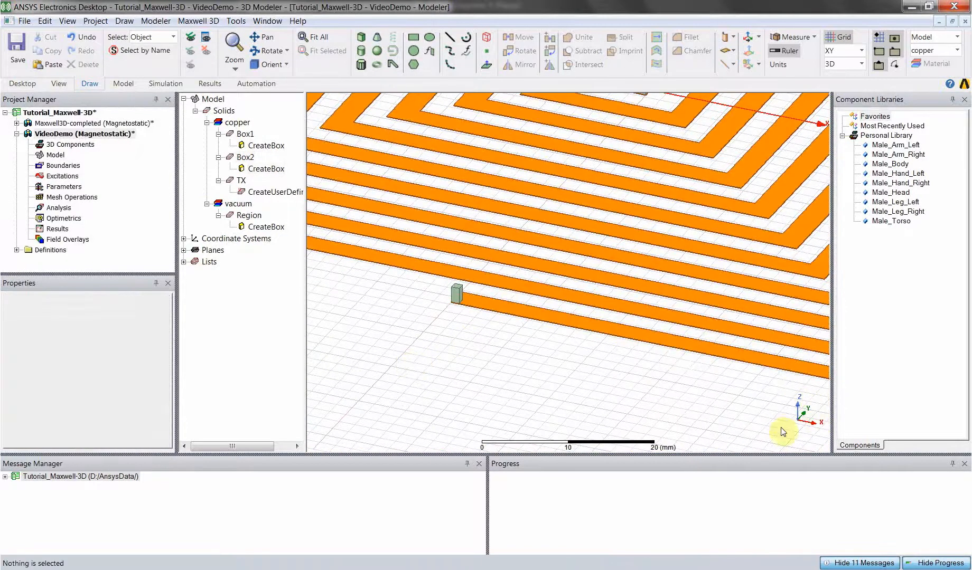
pyautogui.keyDown('shift'); pyautogui.moveTo(530, 277); pyautogui.dragTo(577, 312); pyautogui.keyUp('shift')
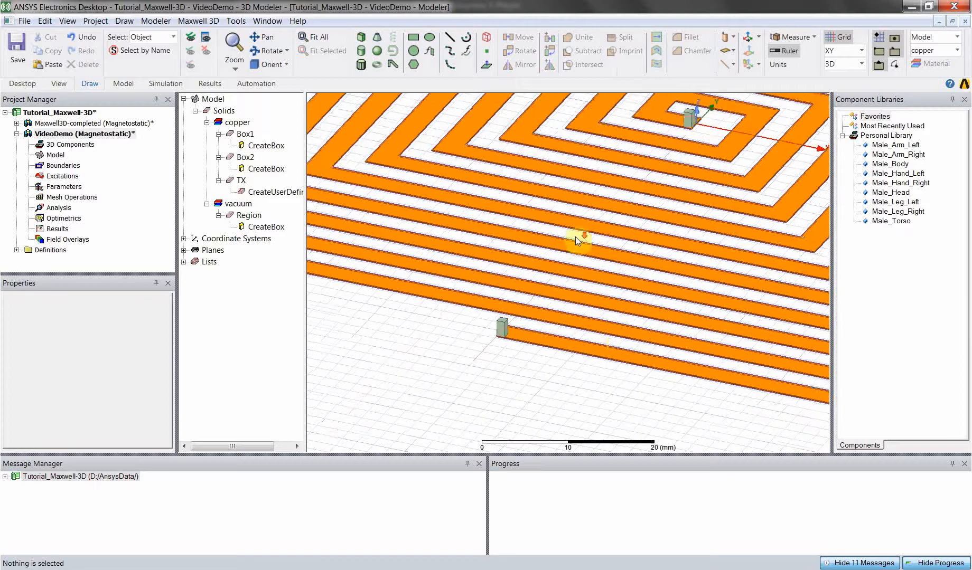
# Switch the active drawing plane to ZX.
pyautogui.scroll(-3, 576, 237)
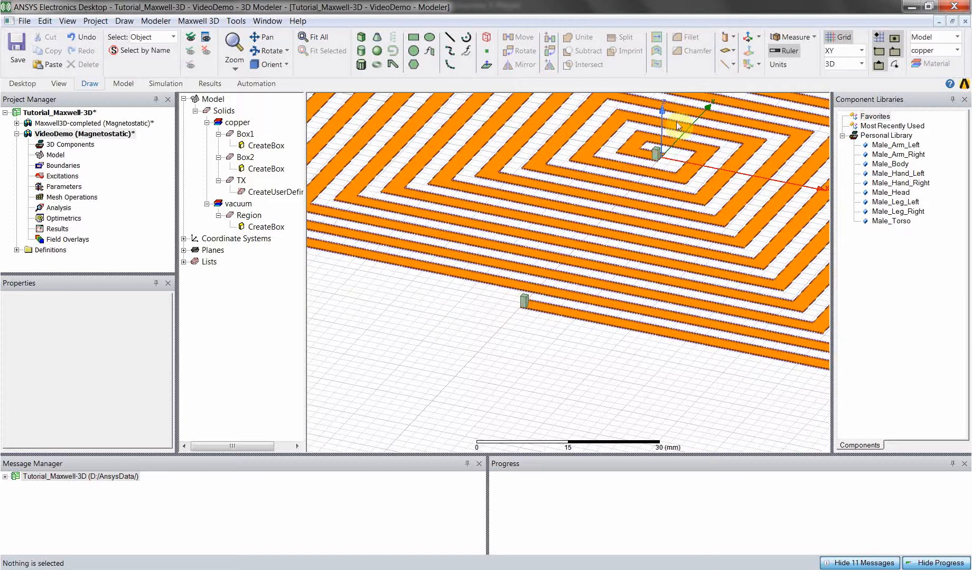
pyautogui.keyDown('shift'); pyautogui.moveTo(653, 253); pyautogui.dragTo(667, 295); pyautogui.keyUp('shift')
pyautogui.scroll(5, 697, 216)
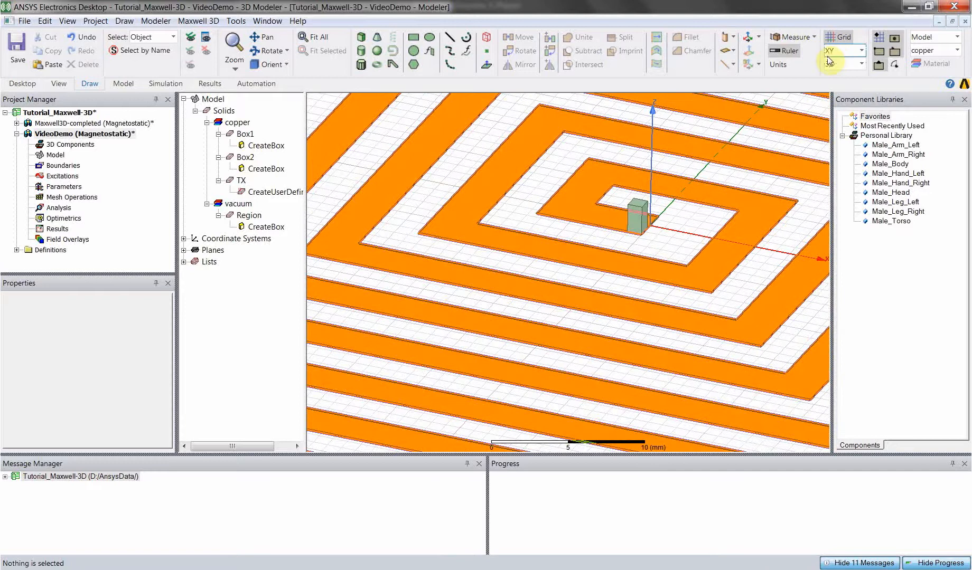
pyautogui.scroll(-5, 739, 344)
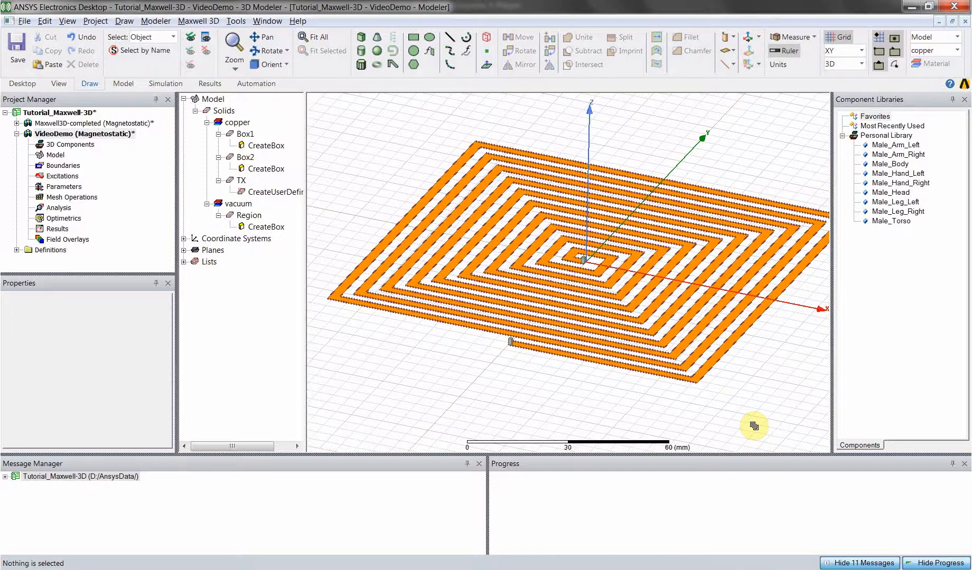
pyautogui.scroll(5, 744, 321)
pyautogui.click(845, 50)
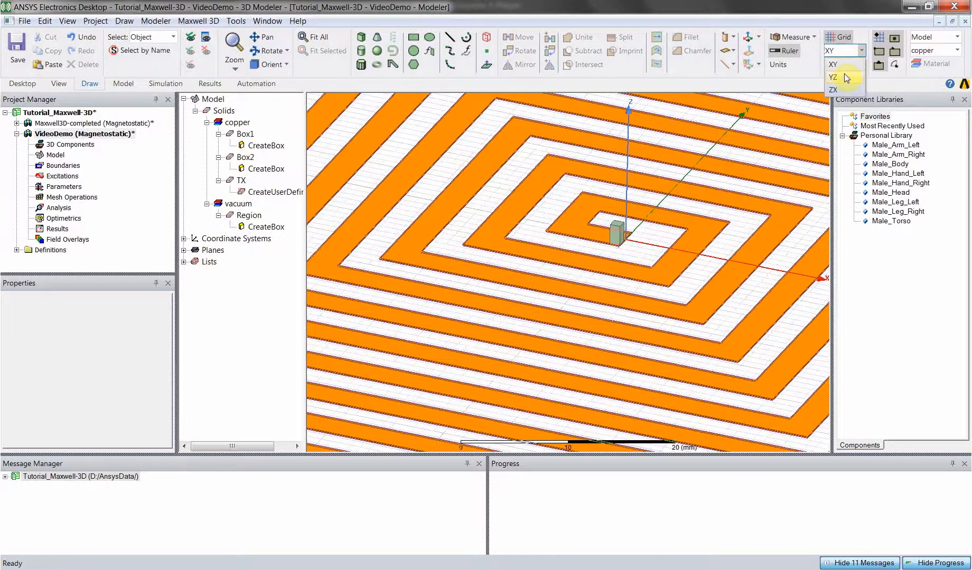
pyautogui.click(833, 90)
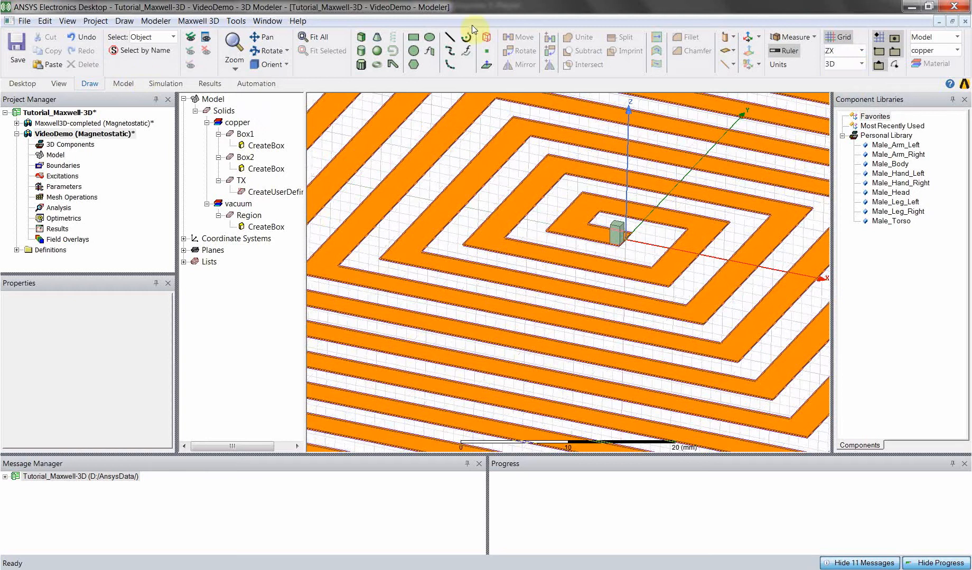
# Draw a copper lead box from the upper corner of the outer-end terminal, sized 1 mm in X, -600 mm in Y and -1 mm in Z.
pyautogui.click(362, 38)
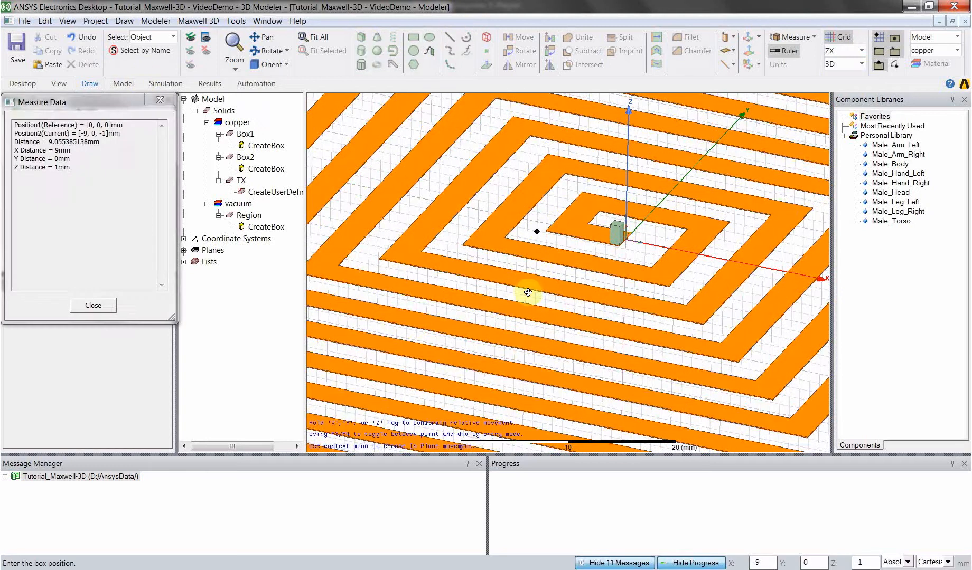
pyautogui.scroll(3, 528, 288)
pyautogui.scroll(1, 592, 260)
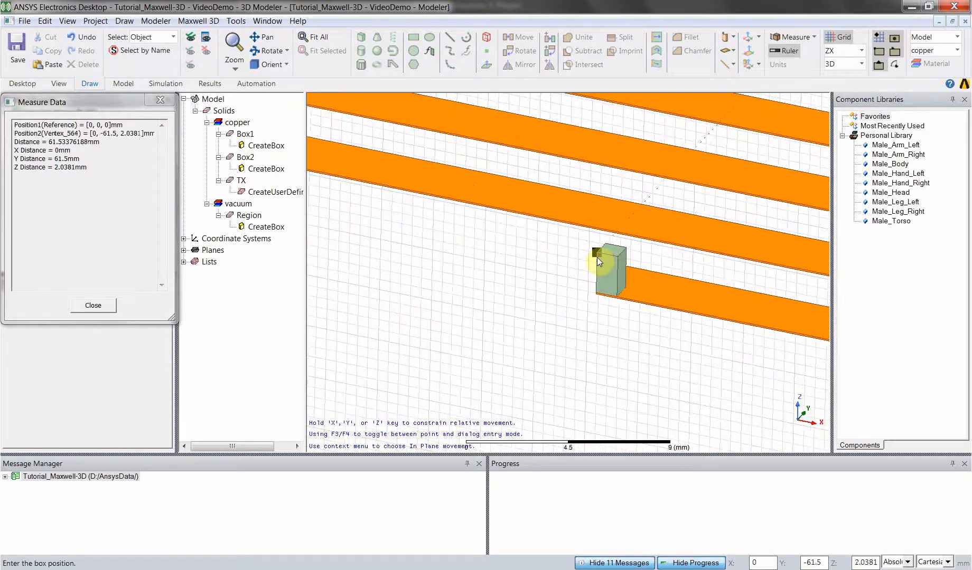
pyautogui.click(613, 272)
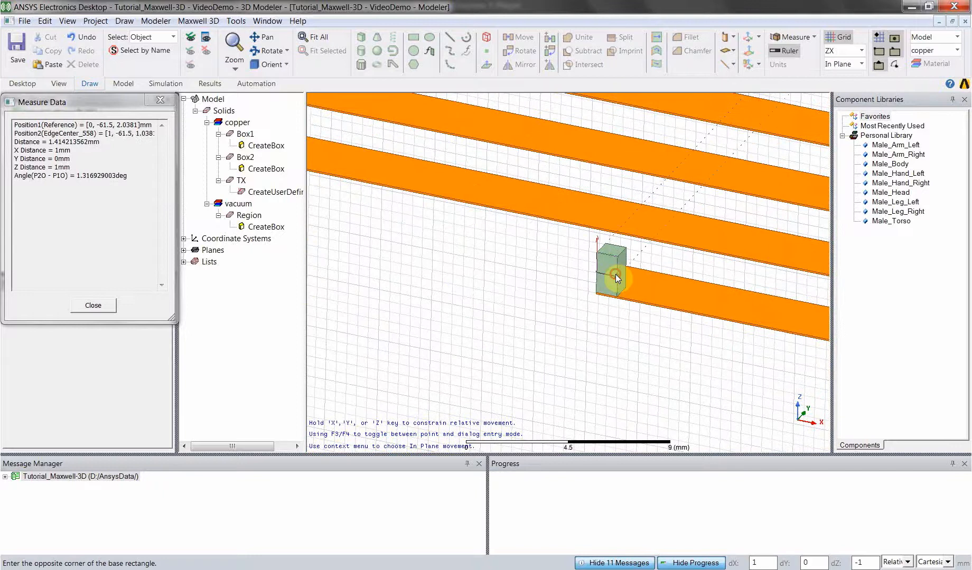
pyautogui.click(616, 277)
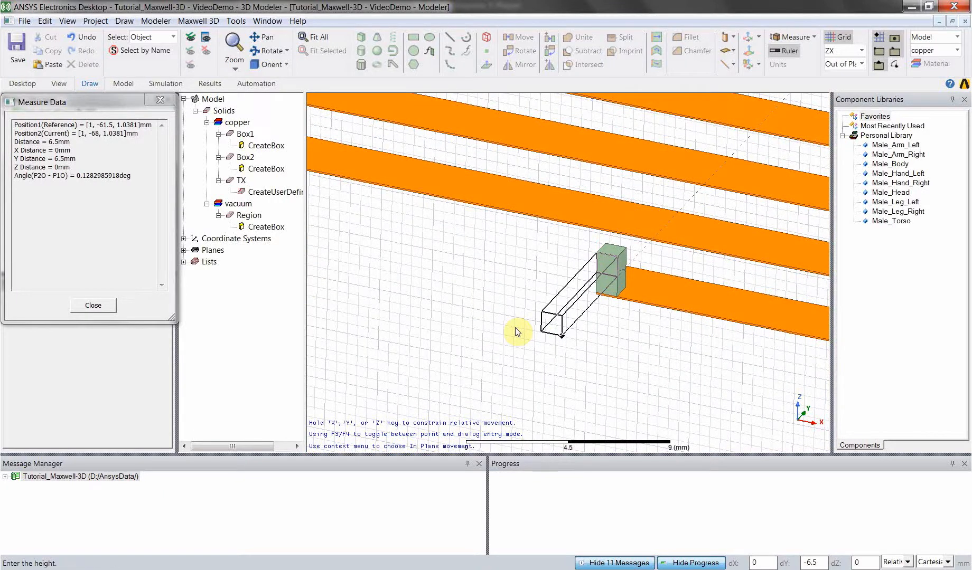
pyautogui.write('-')
pyautogui.press('Tab')
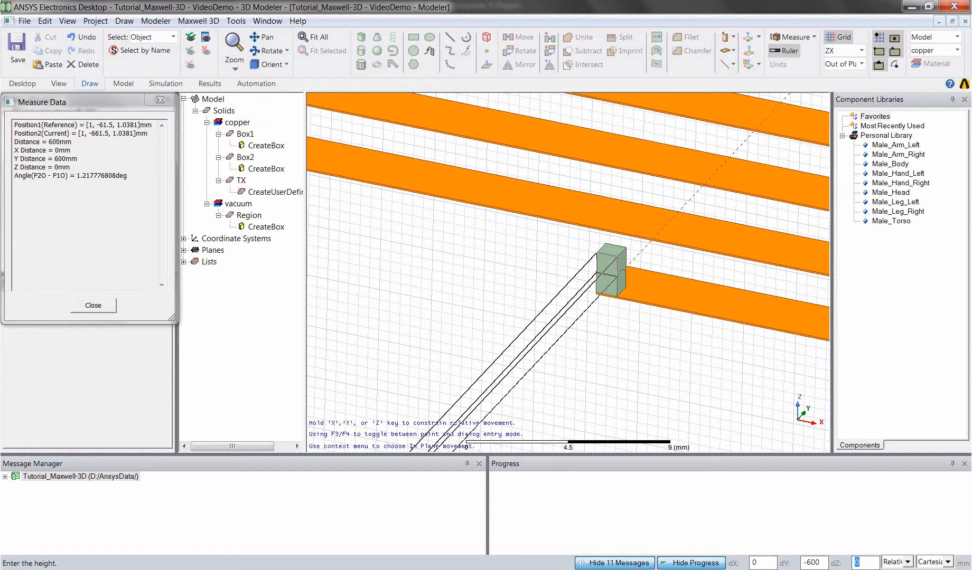
pyautogui.press('Return')
pyautogui.click(468, 292)
pyautogui.scroll(-3, 543, 273)
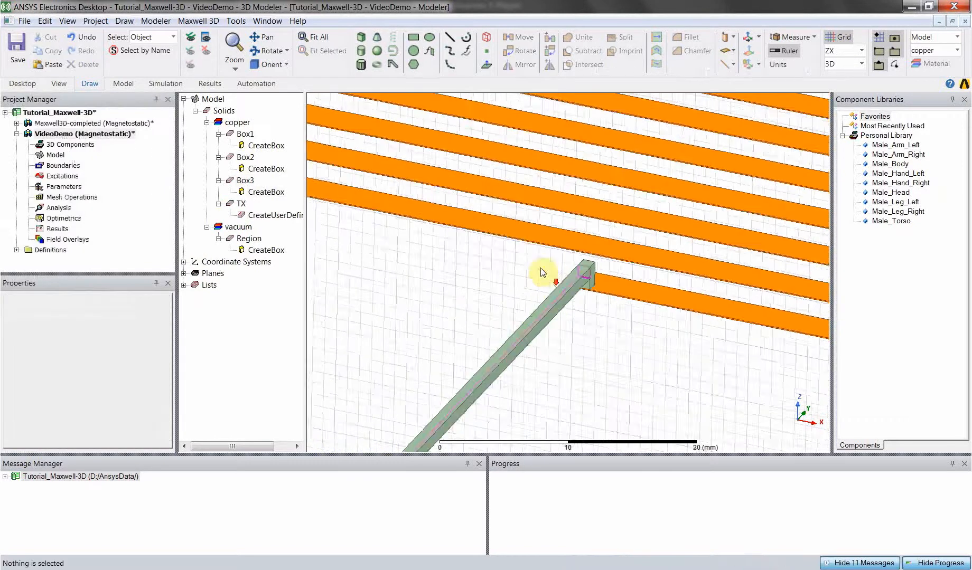
# Draw a second copper lead box from the upper corner of the inner-end terminal, sized 0.75 mm in X, -650 mm in Y and -1 mm in Z.
pyautogui.scroll(-2, 543, 273)
pyautogui.keyDown('shift'); pyautogui.moveTo(697, 106); pyautogui.dragTo(649, 246); pyautogui.keyUp('shift')
pyautogui.scroll(4, 712, 190)
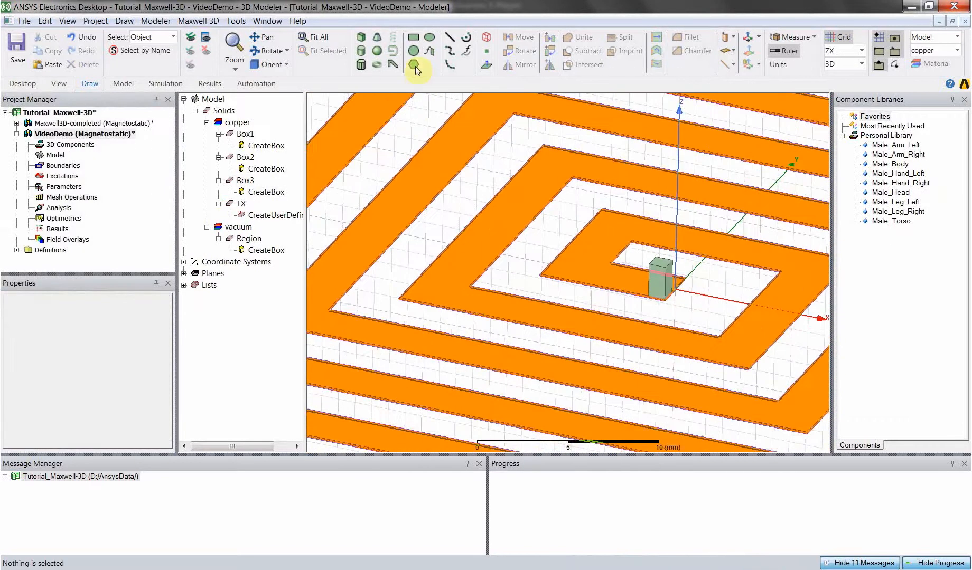
pyautogui.click(368, 36)
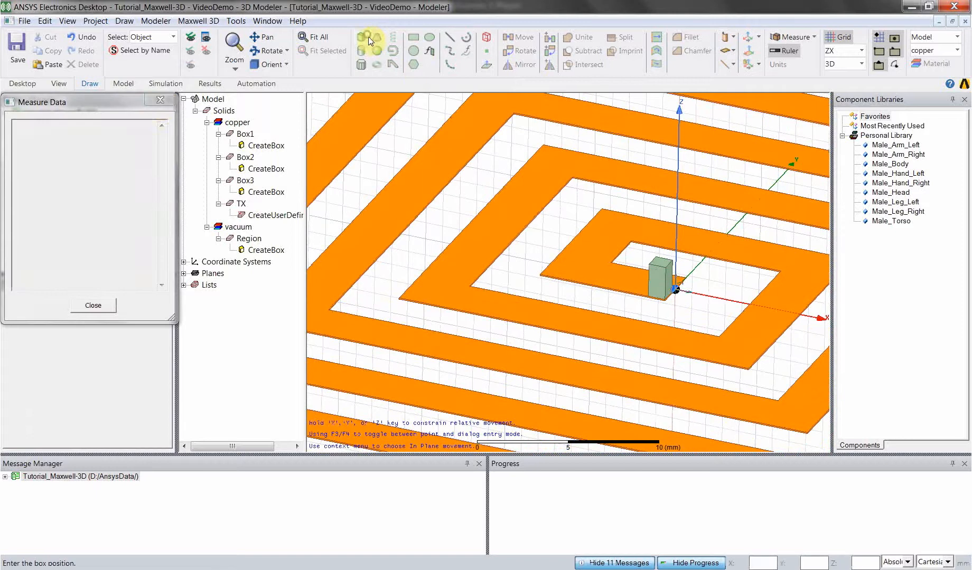
pyautogui.click(165, 102)
pyautogui.scroll(3, 563, 246)
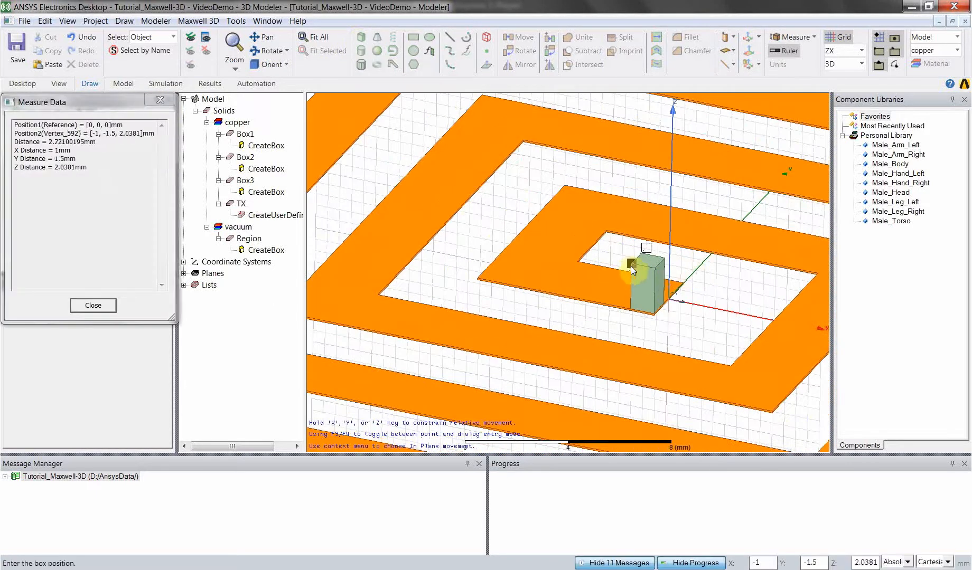
pyautogui.click(640, 271)
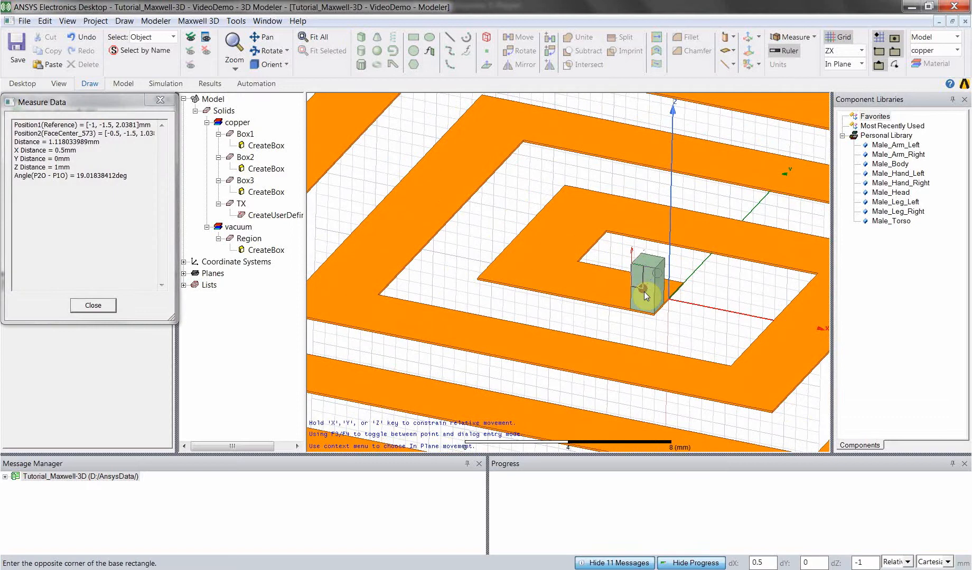
pyautogui.write('0')
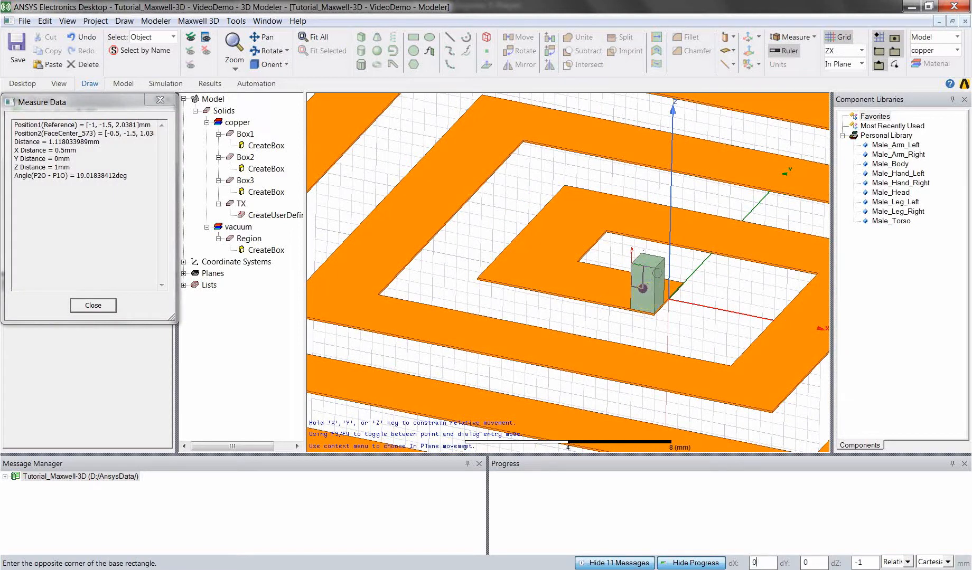
pyautogui.press('Tab')
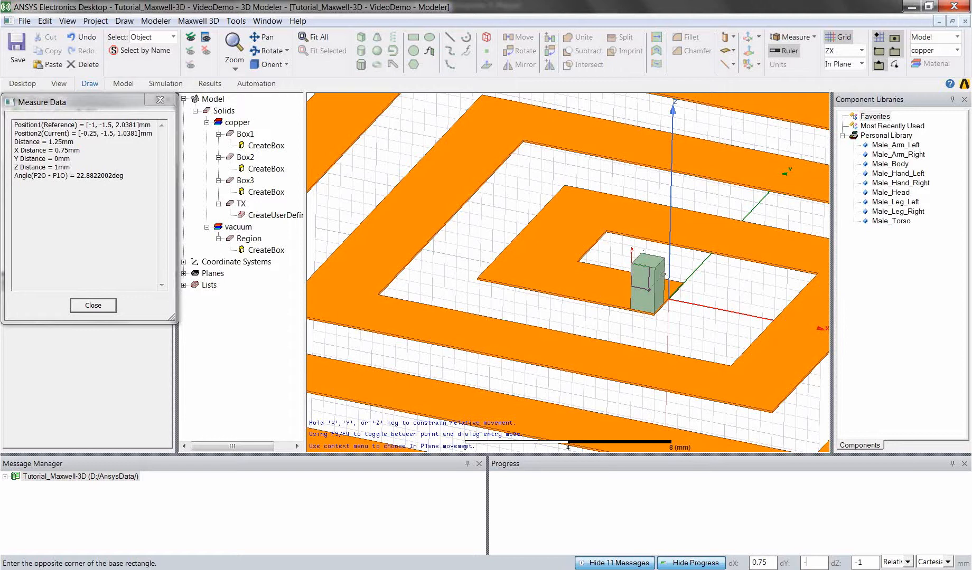
pyautogui.press('Return')
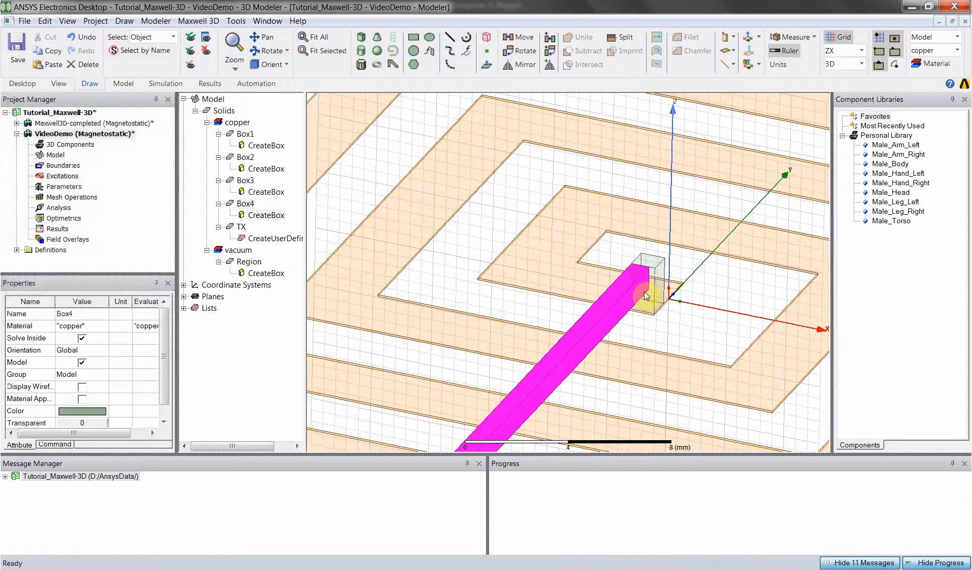
pyautogui.keyDown('alt'); pyautogui.keyDown('shift'); pyautogui.moveTo(524, 245); pyautogui.dragTo(527, 457); pyautogui.keyUp('shift'); pyautogui.keyUp('alt')
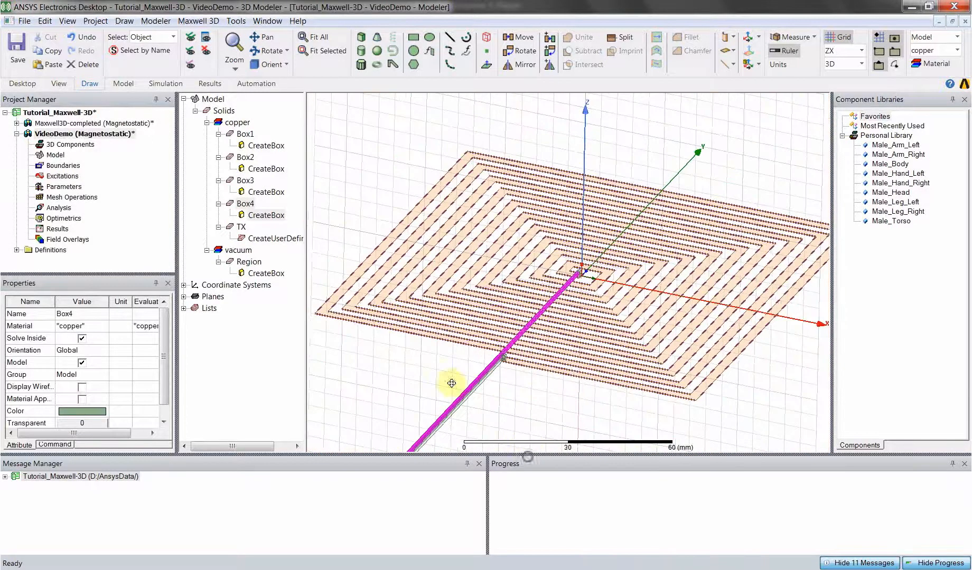
# Set the inner lead box's Y size to -700 mm.
pyautogui.click(266, 215)
pyautogui.doubleClick(56, 363)
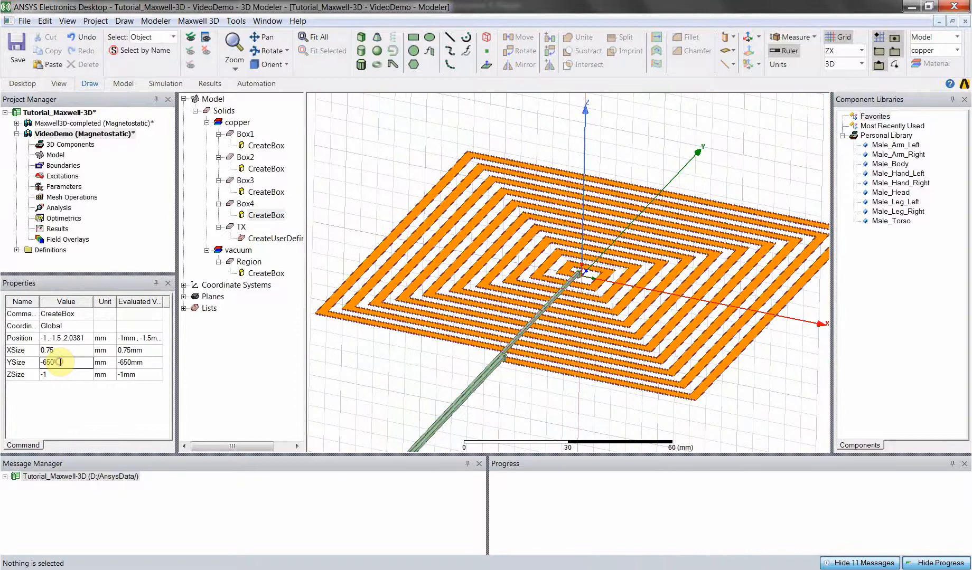
pyautogui.write('-6')
pyautogui.write('0')
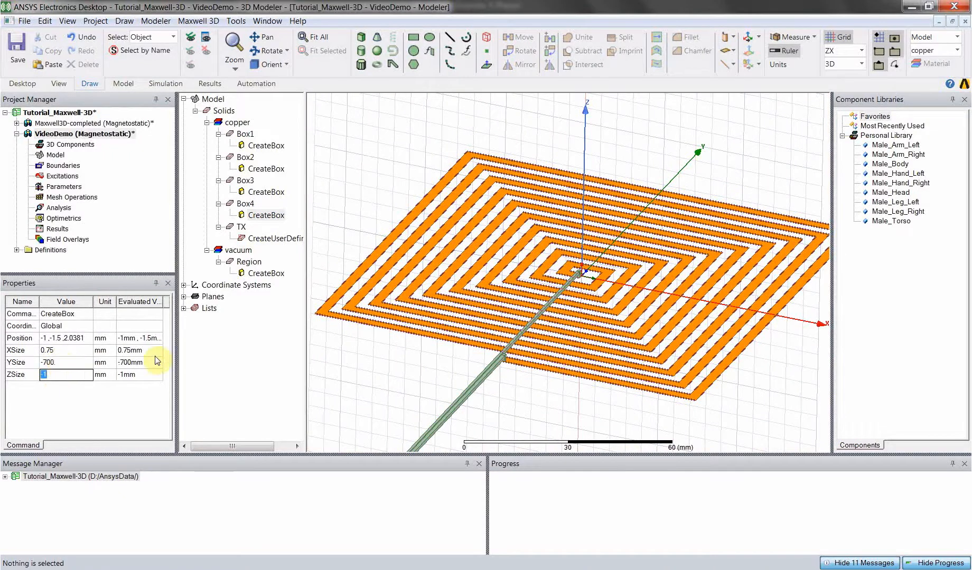
pyautogui.click(364, 399)
# Examine the two copper leads from the coil terminals out to their far ends, checking their connection, spacing and relative length.
pyautogui.keyDown('alt'); pyautogui.keyDown('shift'); pyautogui.moveTo(465, 430); pyautogui.dragTo(519, 309); pyautogui.keyUp('shift'); pyautogui.keyUp('alt')
pyautogui.keyDown('shift'); pyautogui.moveTo(519, 309); pyautogui.dragTo(731, 102); pyautogui.keyUp('shift')
pyautogui.keyDown('alt'); pyautogui.keyDown('shift'); pyautogui.moveTo(652, 325); pyautogui.dragTo(665, 282); pyautogui.keyUp('shift'); pyautogui.keyUp('alt')
pyautogui.scroll(1, 655, 290)
pyautogui.scroll(-7, 592, 265)
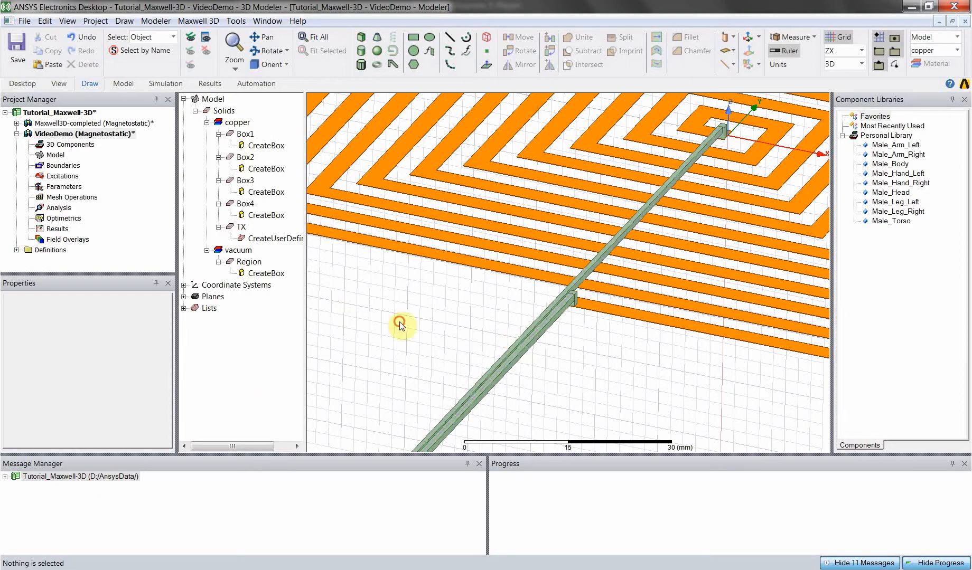
pyautogui.scroll(2, 531, 313)
pyautogui.scroll(-5, 532, 317)
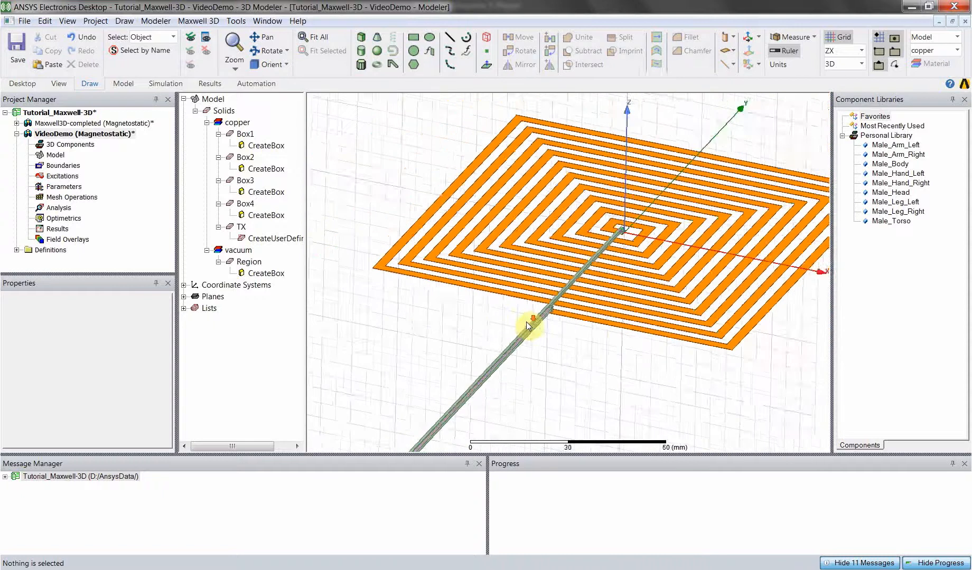
pyautogui.scroll(2, 560, 311)
pyautogui.scroll(1, 535, 259)
pyautogui.scroll(-2, 533, 248)
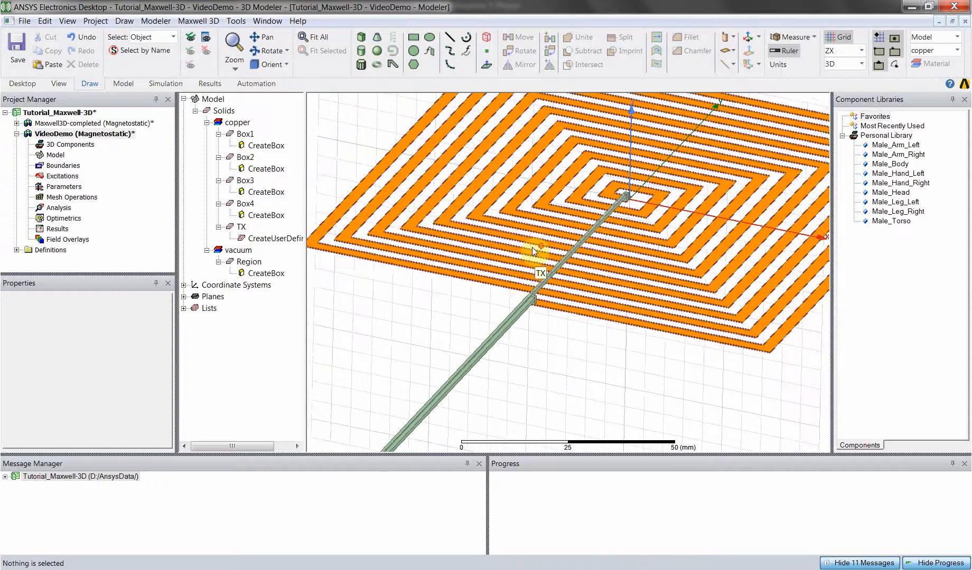
pyautogui.scroll(5, 494, 331)
pyautogui.scroll(-5, 603, 251)
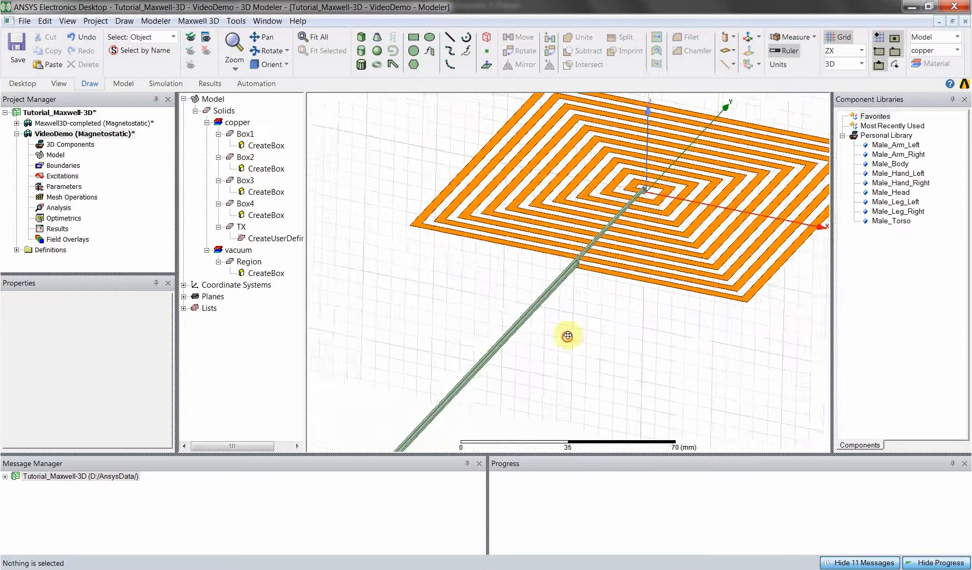
pyautogui.keyDown('shift'); pyautogui.moveTo(566, 336); pyautogui.dragTo(838, 57); pyautogui.keyUp('shift')
pyautogui.keyDown('shift'); pyautogui.moveTo(447, 388); pyautogui.dragTo(608, 107); pyautogui.keyUp('shift')
pyautogui.keyDown('shift'); pyautogui.moveTo(421, 328); pyautogui.dragTo(579, 74); pyautogui.keyUp('shift')
pyautogui.keyDown('shift'); pyautogui.moveTo(443, 194); pyautogui.dragTo(578, 245); pyautogui.keyUp('shift')
pyautogui.keyDown('alt'); pyautogui.keyDown('shift'); pyautogui.moveTo(615, 220); pyautogui.dragTo(675, 106); pyautogui.keyUp('shift'); pyautogui.keyUp('alt')
pyautogui.keyDown('shift'); pyautogui.moveTo(582, 277); pyautogui.dragTo(425, 422); pyautogui.keyUp('shift')
pyautogui.keyDown('alt'); pyautogui.keyDown('shift'); pyautogui.moveTo(547, 309); pyautogui.dragTo(598, 201); pyautogui.keyUp('shift'); pyautogui.keyUp('alt')
pyautogui.keyDown('alt'); pyautogui.keyDown('shift'); pyautogui.moveTo(578, 238); pyautogui.dragTo(548, 444); pyautogui.keyUp('shift'); pyautogui.keyUp('alt')
pyautogui.keyDown('alt'); pyautogui.keyDown('shift'); pyautogui.moveTo(651, 148); pyautogui.dragTo(606, 375); pyautogui.keyUp('shift'); pyautogui.keyUp('alt')
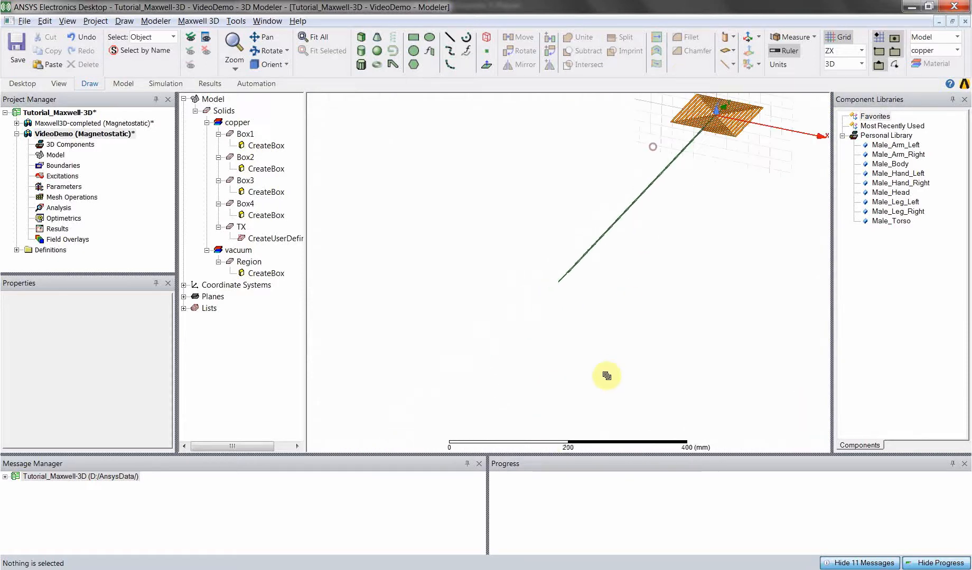
pyautogui.keyDown('alt'); pyautogui.keyDown('shift'); pyautogui.moveTo(686, 103); pyautogui.dragTo(600, 227); pyautogui.keyUp('shift'); pyautogui.keyUp('alt')
pyautogui.scroll(2, 593, 229)
pyautogui.scroll(9, 564, 288)
pyautogui.keyDown('shift'); pyautogui.moveTo(586, 124); pyautogui.dragTo(543, 319); pyautogui.keyUp('shift')
pyautogui.scroll(5, 542, 319)
pyautogui.keyDown('shift'); pyautogui.moveTo(515, 264); pyautogui.dragTo(550, 256); pyautogui.keyUp('shift')
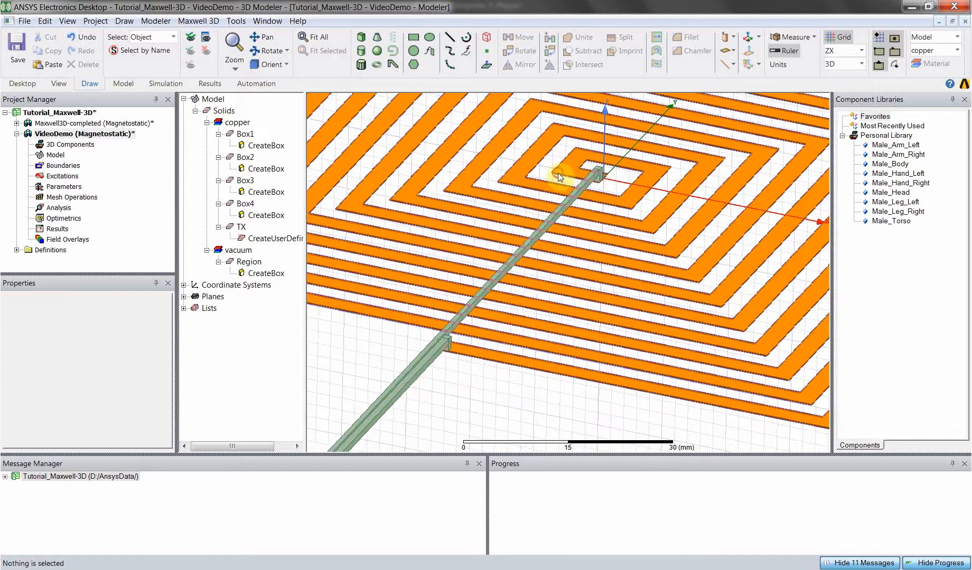
# Unite the TX coil with Box1, Box2, Box3 and Box4 into a single copper solid.
pyautogui.click(560, 176)
pyautogui.scroll(3, 608, 175)
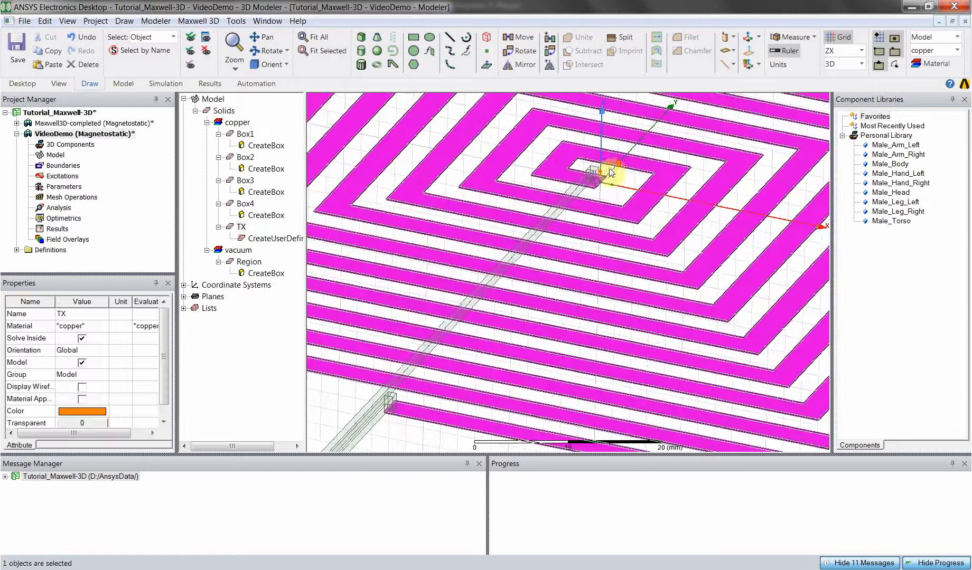
pyautogui.keyDown('ctrl'); pyautogui.click(245, 133); pyautogui.keyUp('ctrl')
pyautogui.keyDown('ctrl'); pyautogui.click(245, 157); pyautogui.keyUp('ctrl')
pyautogui.keyDown('ctrl'); pyautogui.click(244, 180); pyautogui.keyUp('ctrl')
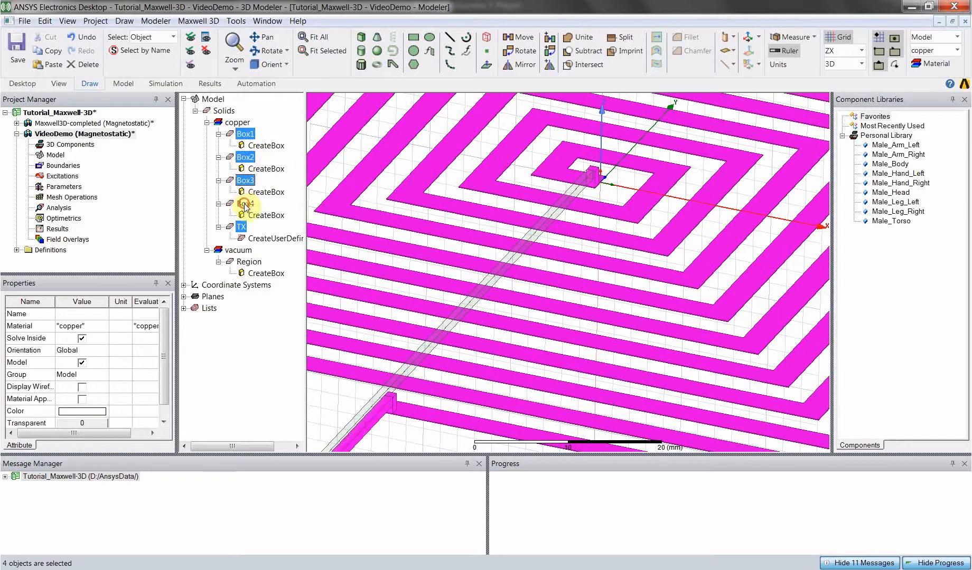
pyautogui.keyDown('ctrl'); pyautogui.click(244, 204); pyautogui.keyUp('ctrl')
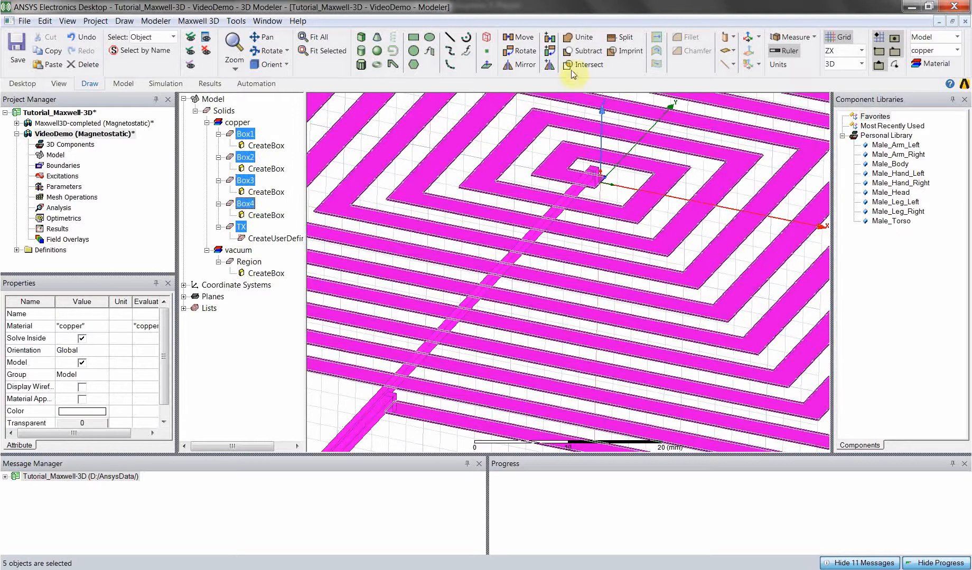
pyautogui.click(578, 41)
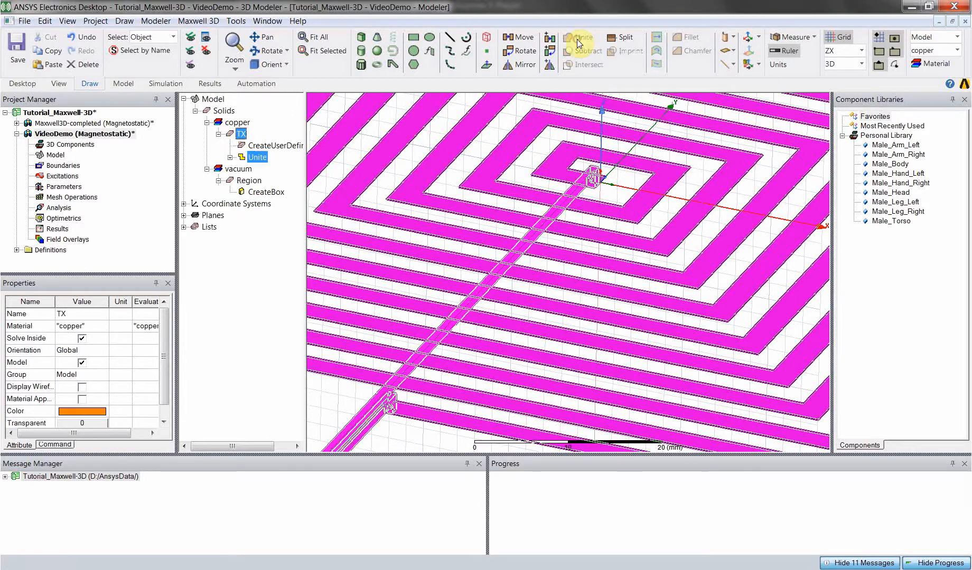
pyautogui.click(319, 412)
# Examine the united TX coil and how far its leads reach within the vacuum Region.
pyautogui.scroll(-3, 360, 375)
pyautogui.scroll(-5, 370, 372)
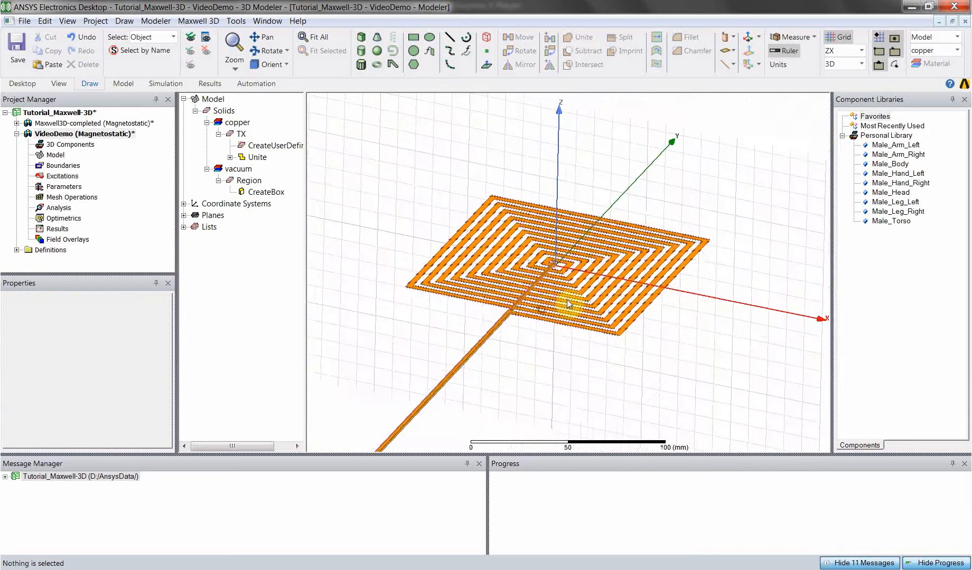
pyautogui.click(506, 290)
pyautogui.scroll(-6, 476, 288)
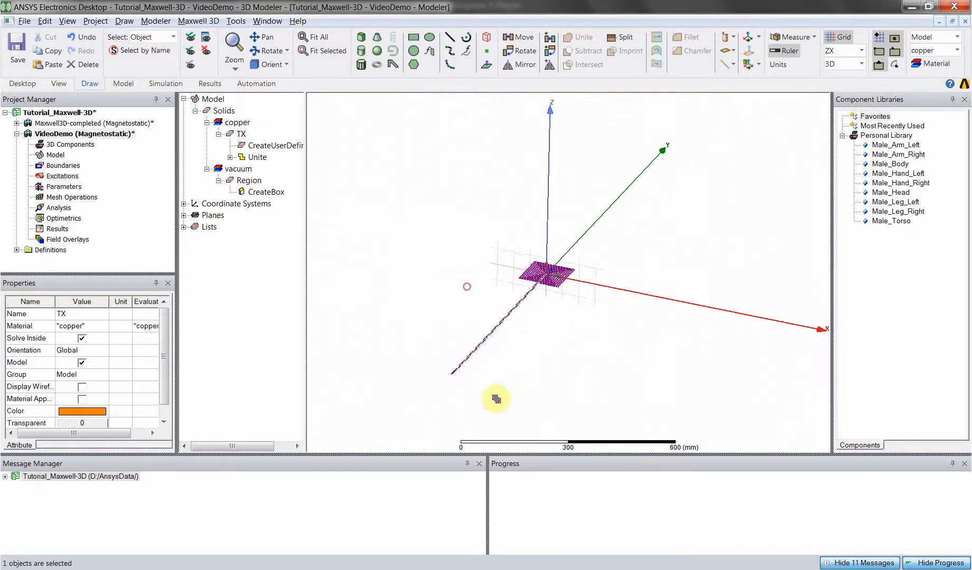
pyautogui.click(249, 180)
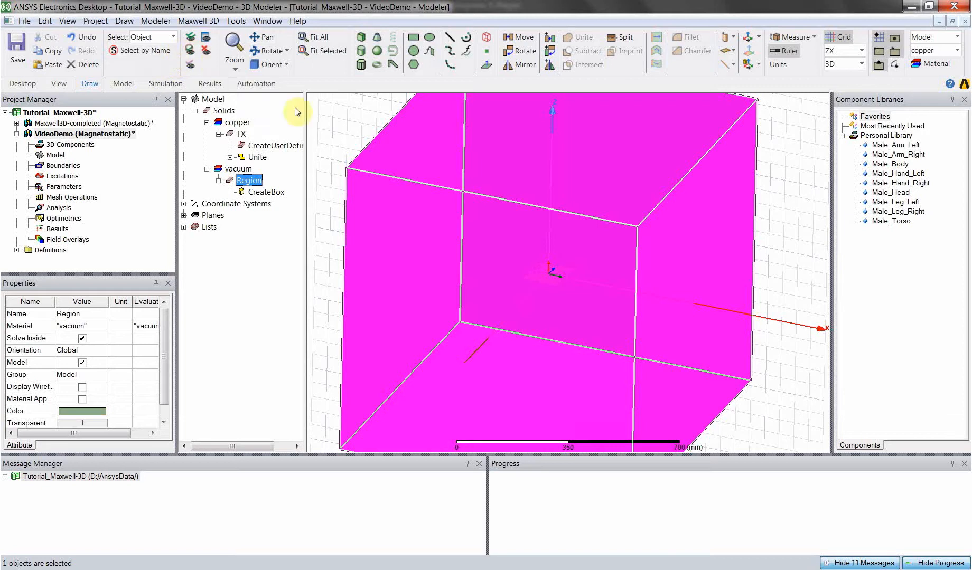
pyautogui.click(338, 112)
pyautogui.scroll(-4, 410, 259)
pyautogui.keyDown('shift'); pyautogui.moveTo(507, 306); pyautogui.dragTo(523, 243); pyautogui.keyUp('shift')
pyautogui.scroll(4, 529, 247)
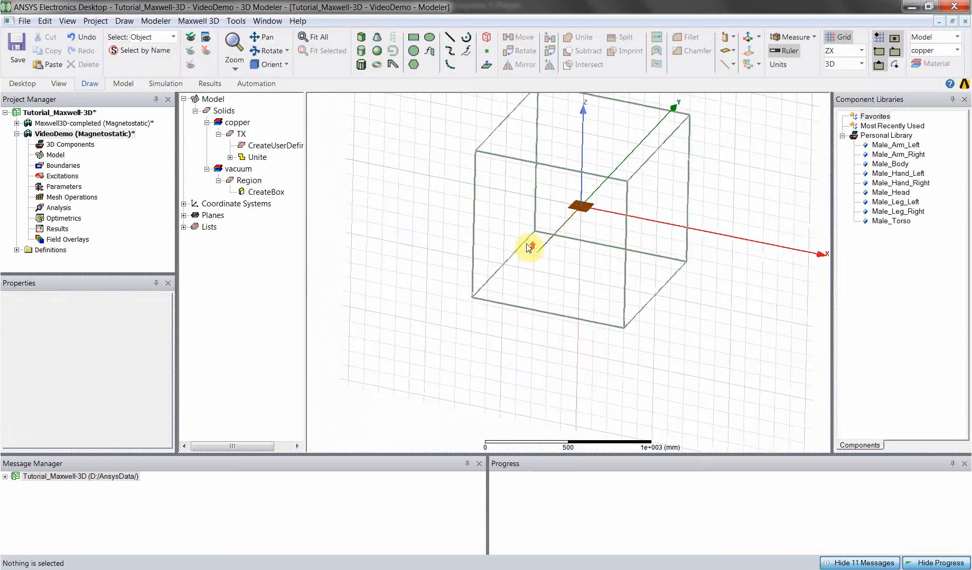
# Draw a box on the Region's negative-Y face, from corner (-500, -500, 500) to (500, -500, -500) mm, extending outward in negative Y.
pyautogui.scroll(2, 565, 249)
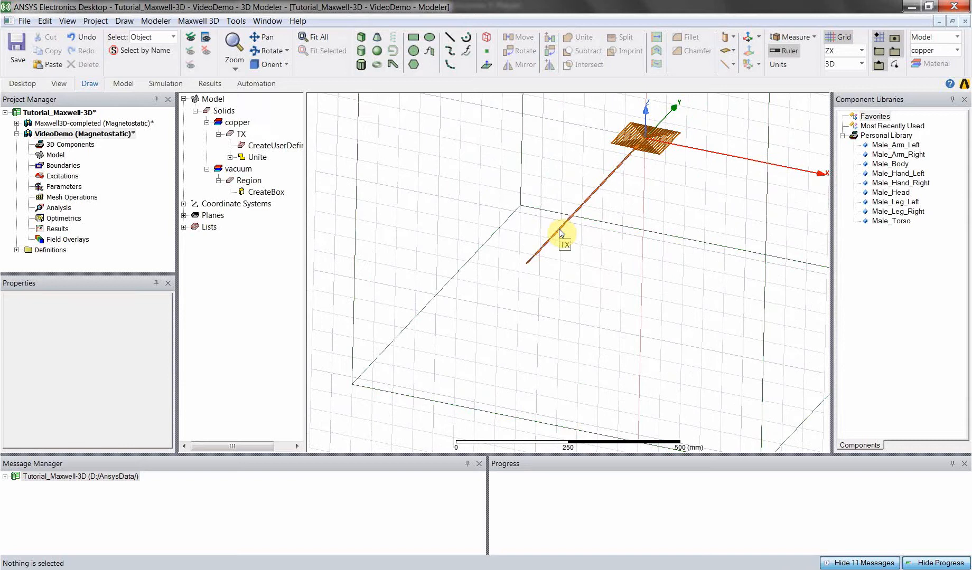
pyautogui.scroll(-5, 533, 237)
pyautogui.keyDown('shift'); pyautogui.moveTo(520, 240); pyautogui.dragTo(452, 345); pyautogui.keyUp('shift')
pyautogui.scroll(1, 451, 297)
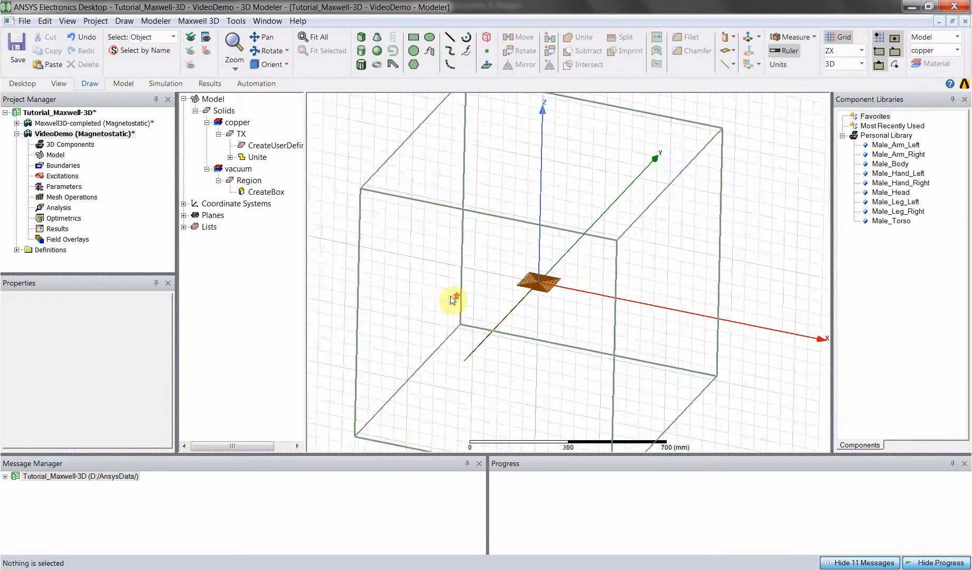
pyautogui.scroll(-1, 451, 296)
pyautogui.keyDown('shift'); pyautogui.moveTo(434, 293); pyautogui.dragTo(543, 246); pyautogui.keyUp('shift')
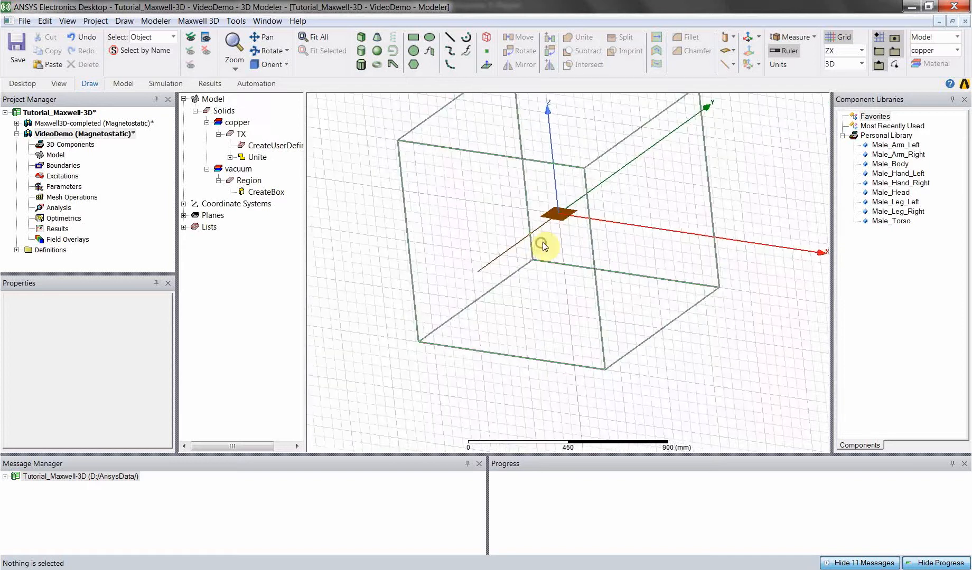
pyautogui.scroll(-1, 543, 247)
pyautogui.click(361, 37)
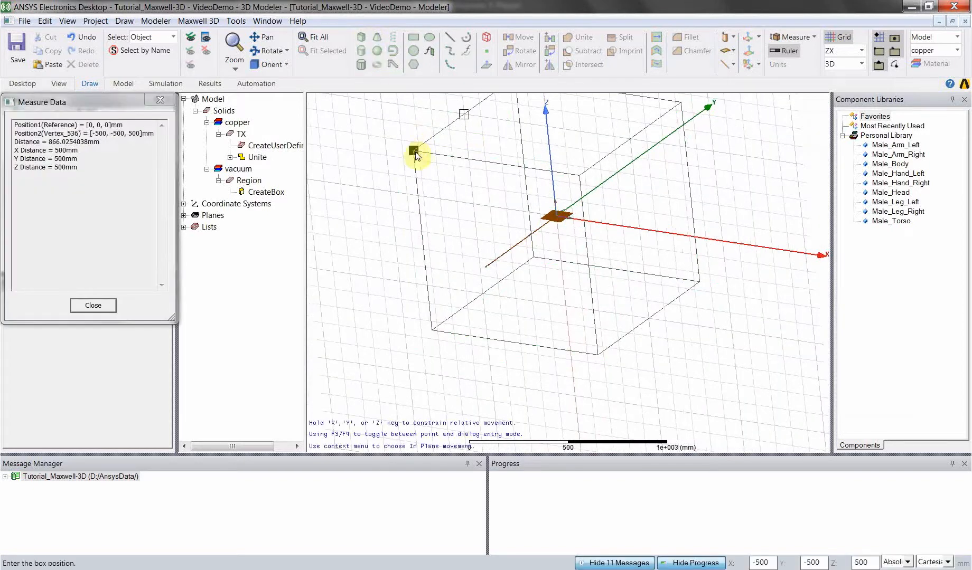
pyautogui.click(414, 151)
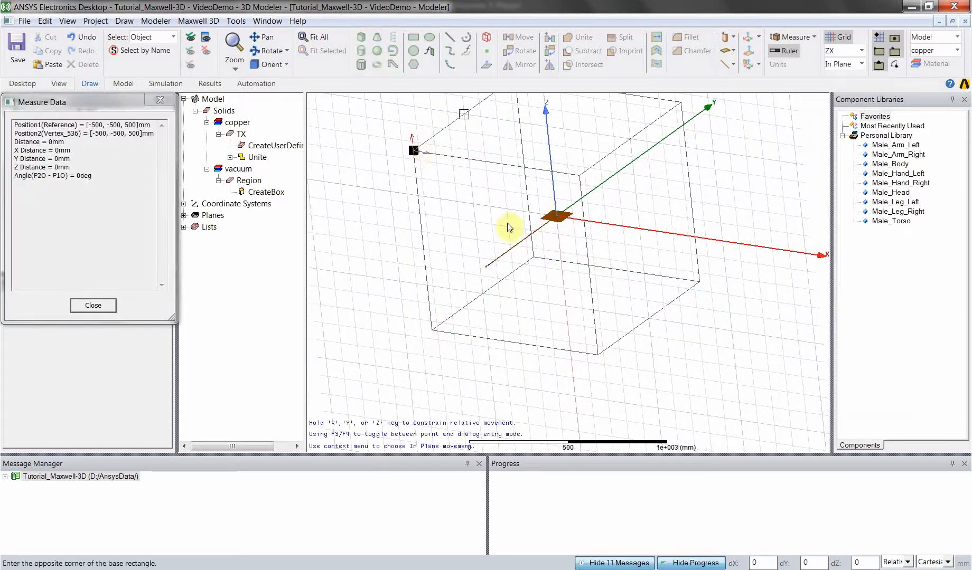
pyautogui.click(600, 359)
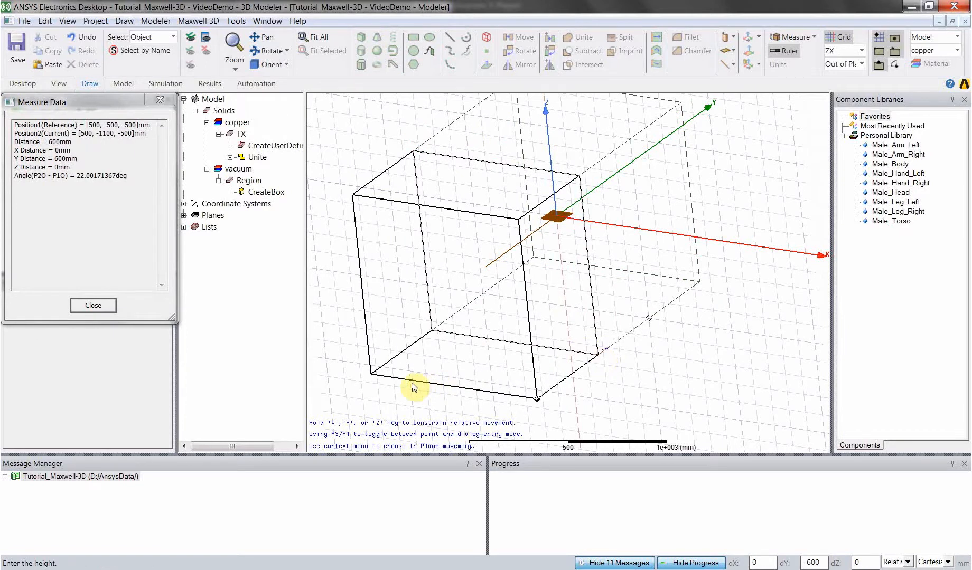
pyautogui.click(391, 385)
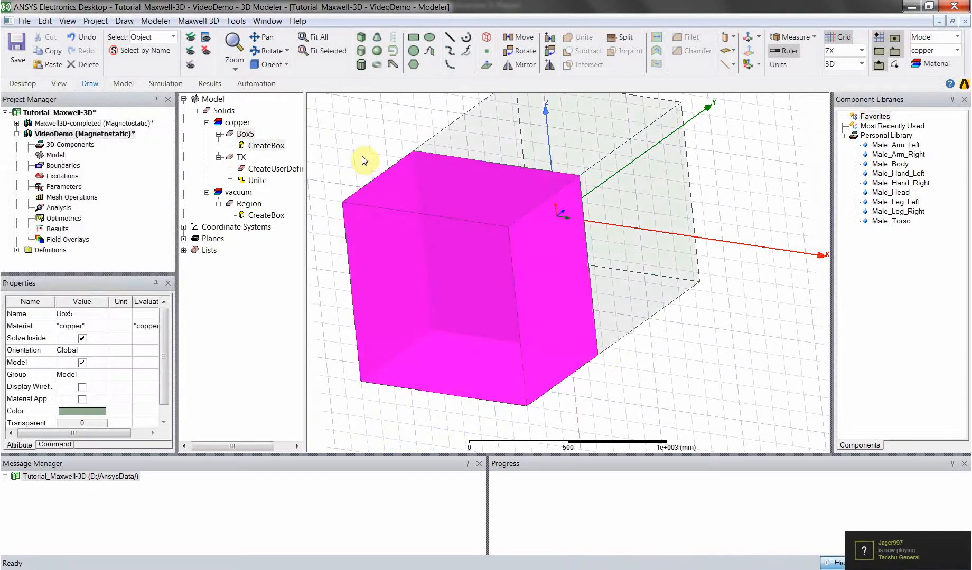
# Subtract Box5 from TX to trim the leads, without cloning the tool object.
pyautogui.click(380, 133)
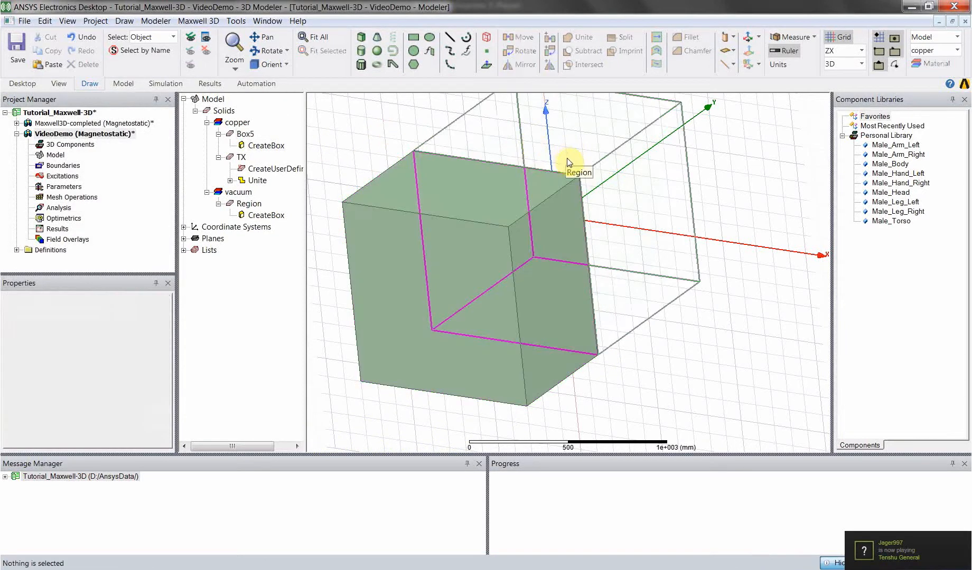
pyautogui.click(243, 158)
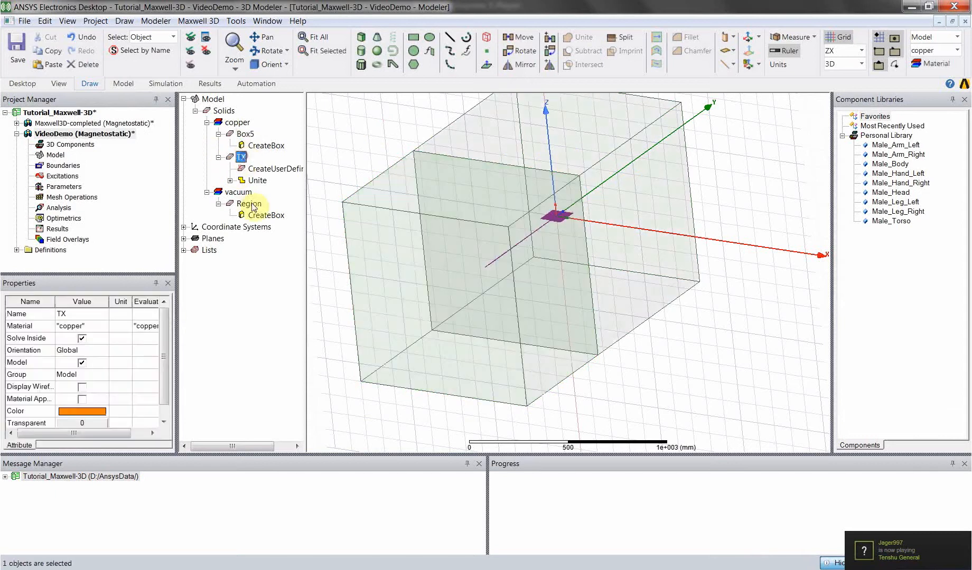
pyautogui.keyDown('ctrl'); pyautogui.click(245, 135); pyautogui.keyUp('ctrl')
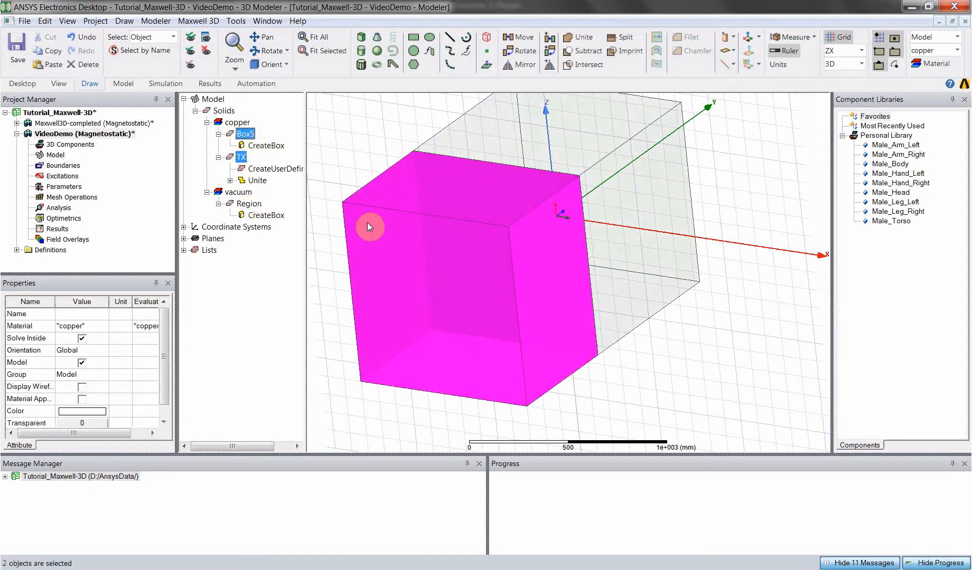
pyautogui.click(594, 52)
pyautogui.click(450, 353)
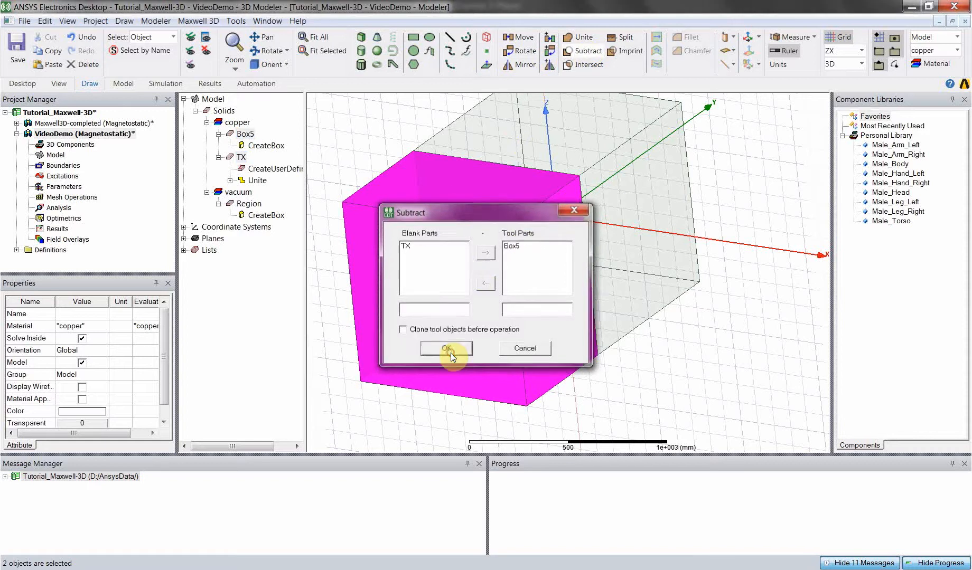
pyautogui.click(501, 297)
# Check the trimmed lead ends against the Region's boundary, and hide the Region in the modeler view.
pyautogui.scroll(5, 573, 232)
pyautogui.keyDown('shift'); pyautogui.moveTo(520, 251); pyautogui.dragTo(668, 310); pyautogui.keyUp('shift')
pyautogui.keyDown('alt'); pyautogui.keyDown('shift'); pyautogui.moveTo(570, 323); pyautogui.dragTo(627, 215); pyautogui.keyUp('shift'); pyautogui.keyUp('alt')
pyautogui.keyDown('alt'); pyautogui.keyDown('shift'); pyautogui.moveTo(483, 319); pyautogui.dragTo(507, 227); pyautogui.keyUp('shift'); pyautogui.keyUp('alt')
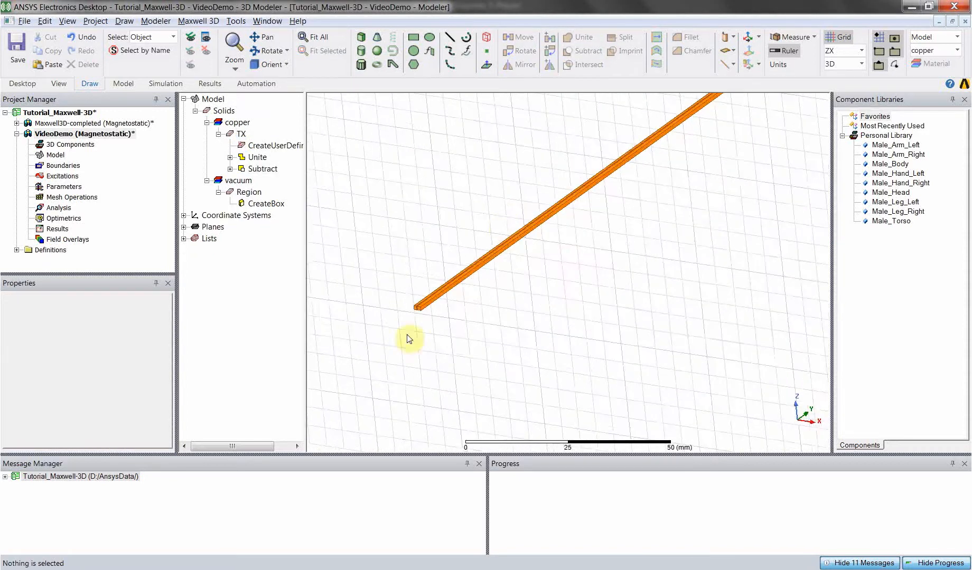
pyautogui.click(249, 192)
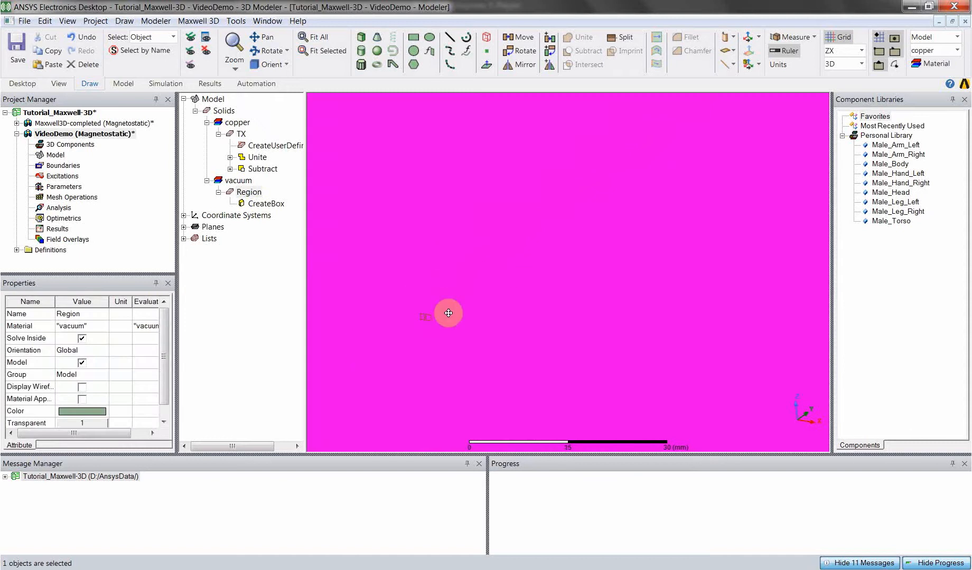
pyautogui.keyDown('alt'); pyautogui.keyDown('shift'); pyautogui.moveTo(445, 219); pyautogui.dragTo(461, 472); pyautogui.keyUp('shift'); pyautogui.keyUp('alt')
pyautogui.keyDown('alt'); pyautogui.keyDown('shift'); pyautogui.moveTo(517, 244); pyautogui.dragTo(502, 412); pyautogui.keyUp('shift'); pyautogui.keyUp('alt')
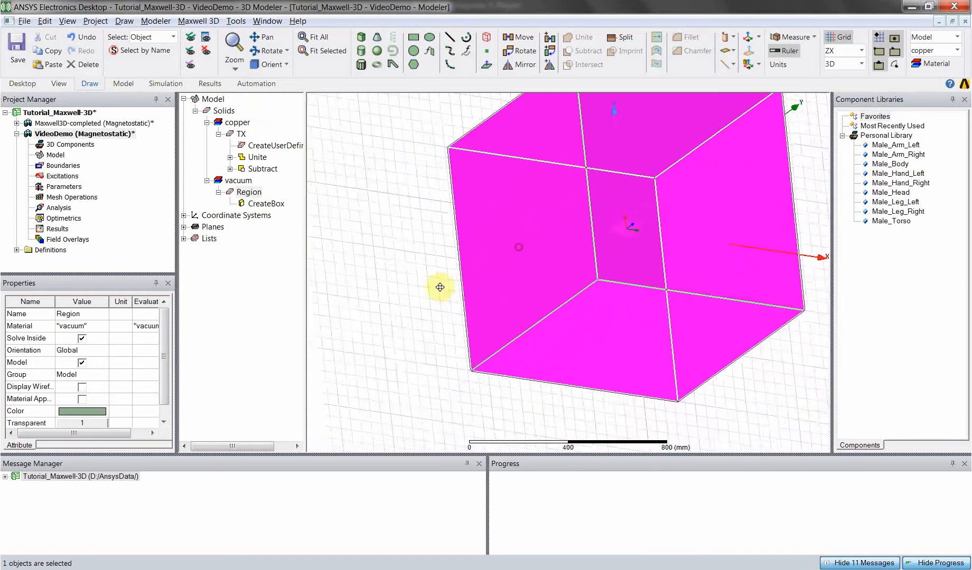
pyautogui.click(441, 287)
pyautogui.scroll(3, 705, 168)
pyautogui.scroll(1, 570, 199)
pyautogui.click(570, 199)
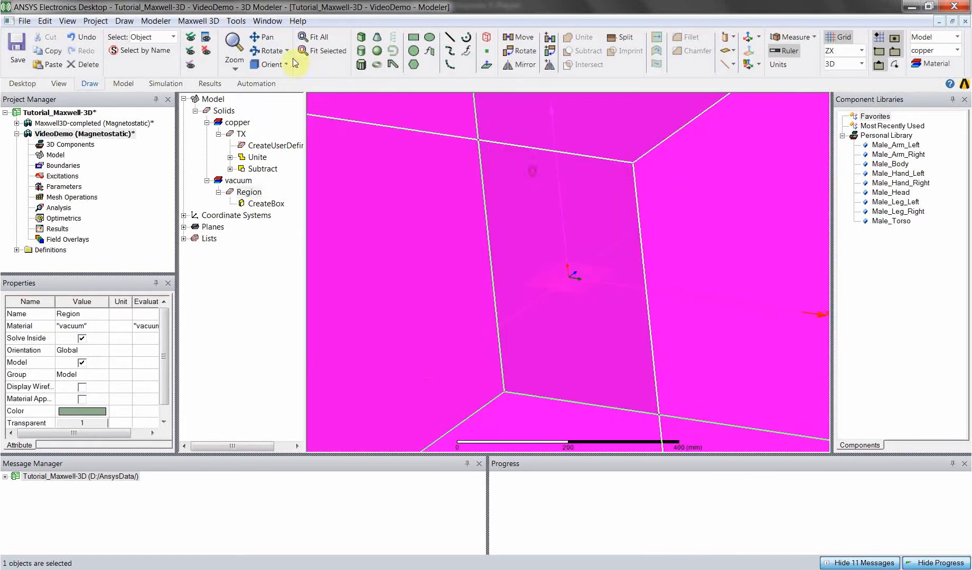
pyautogui.click(206, 51)
pyautogui.scroll(5, 517, 227)
pyautogui.scroll(3, 552, 236)
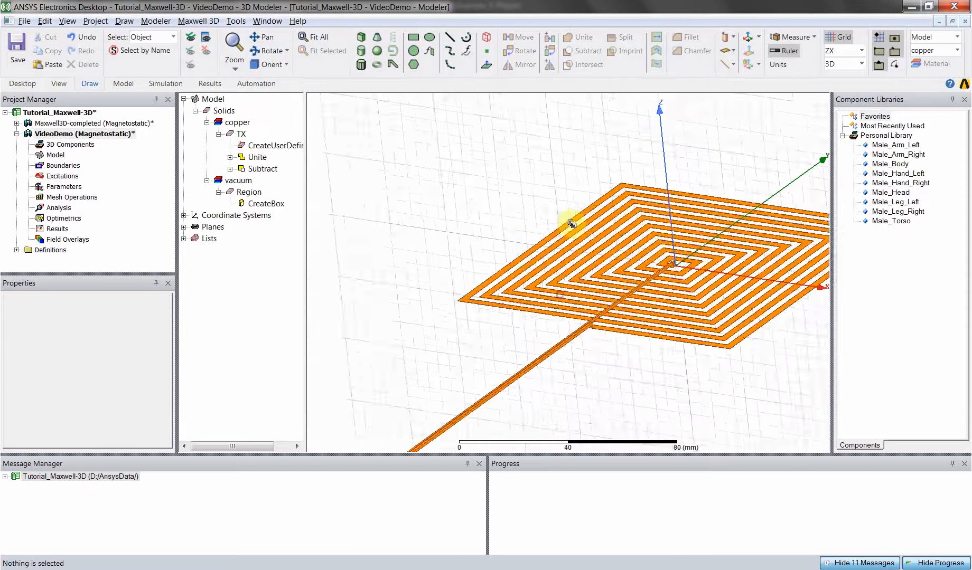
# Copy the TX coil with its leads and paste a duplicate into the model.
pyautogui.scroll(-3, 553, 275)
pyautogui.click(556, 281)
pyautogui.scroll(-2, 572, 274)
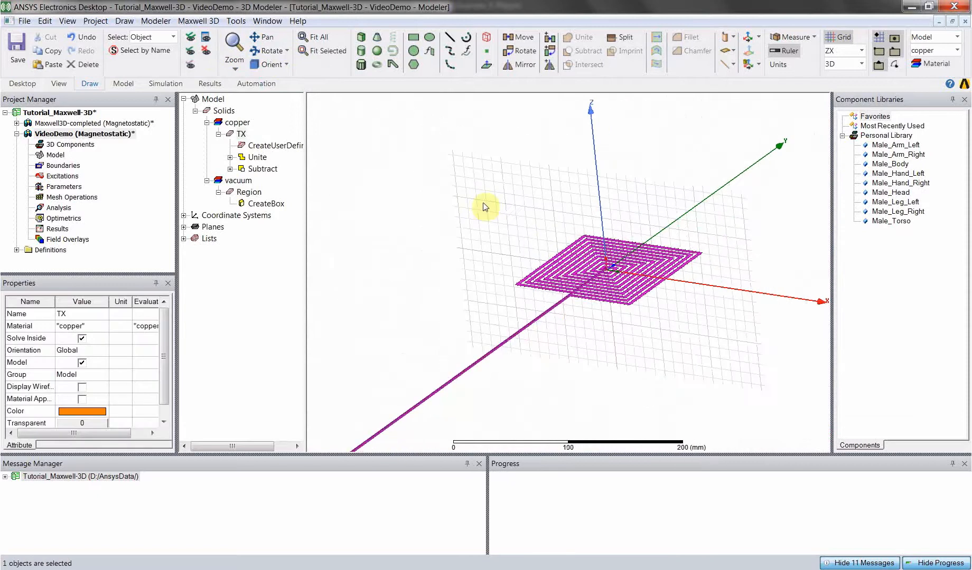
pyautogui.scroll(3, 570, 239)
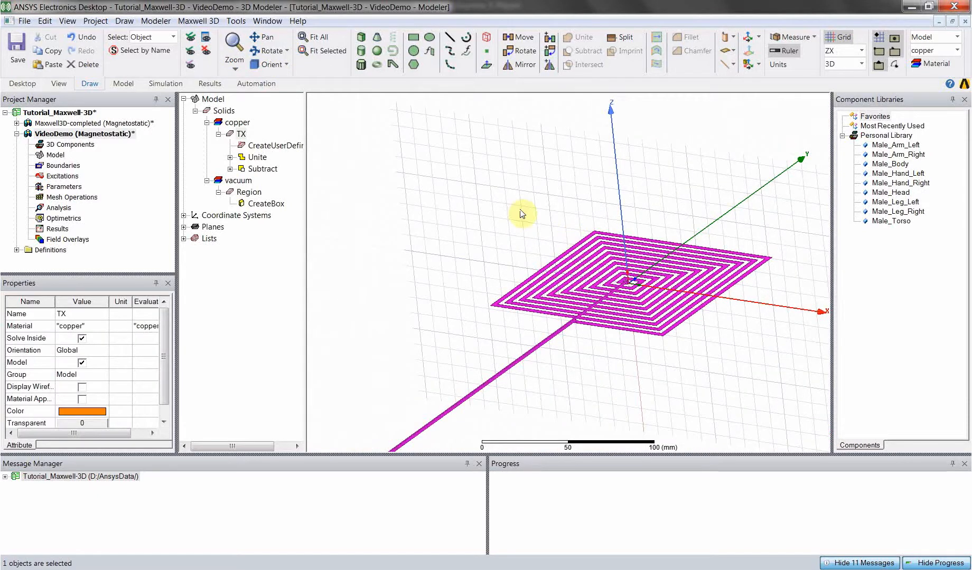
pyautogui.scroll(1, 520, 253)
pyautogui.scroll(-4, 548, 227)
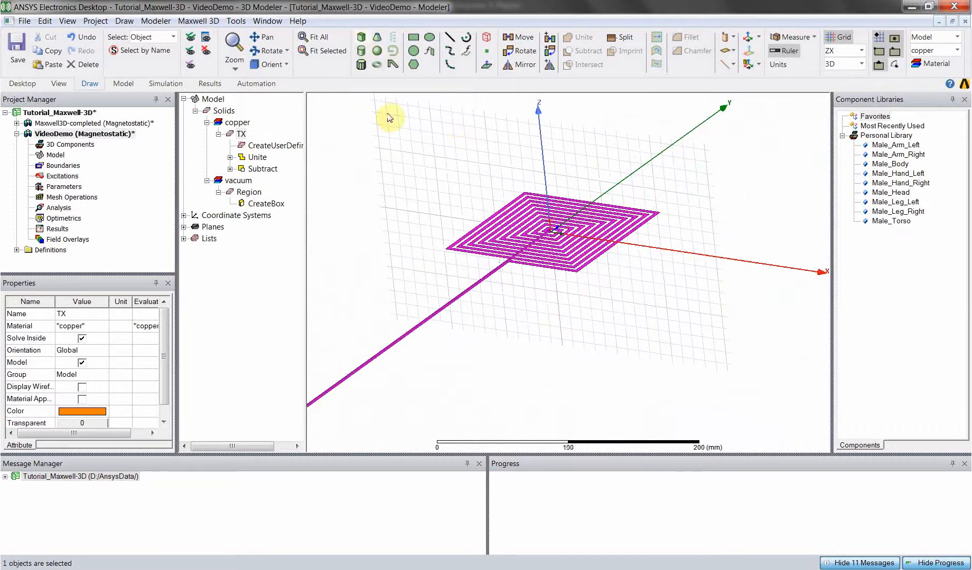
pyautogui.rightClick(242, 134)
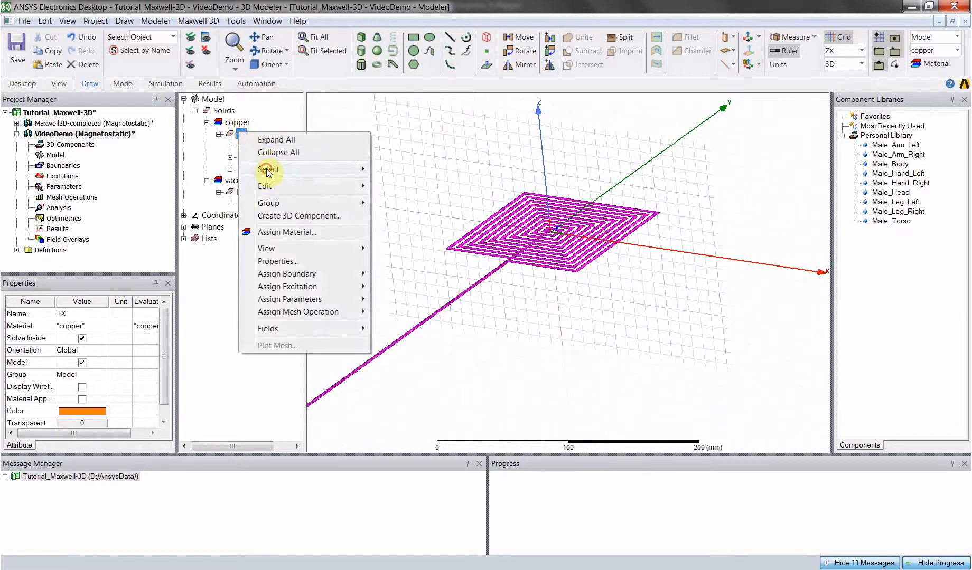
pyautogui.moveTo(276, 187)
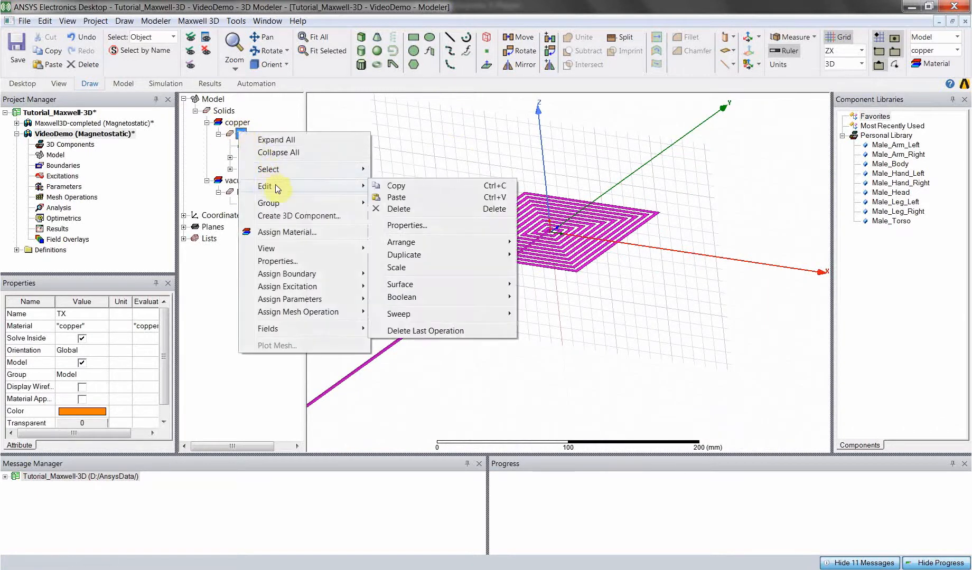
pyautogui.click(415, 188)
pyautogui.click(414, 168)
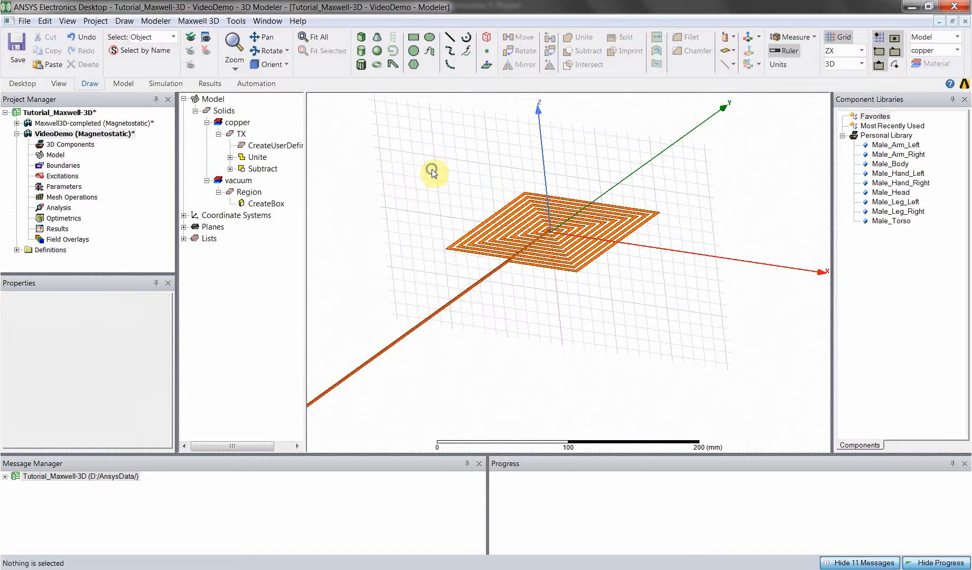
pyautogui.rightClick(432, 172)
pyautogui.moveTo(436, 283)
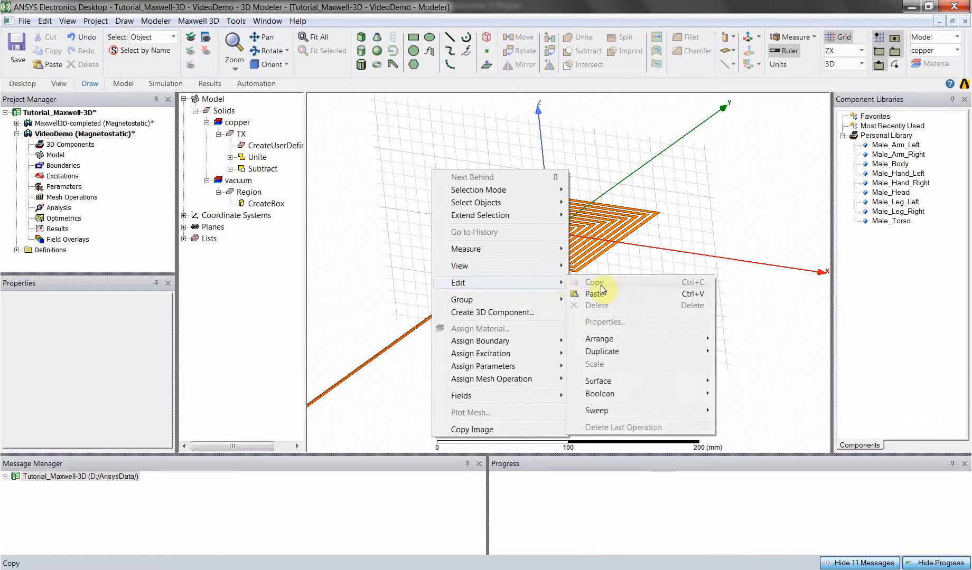
pyautogui.click(597, 294)
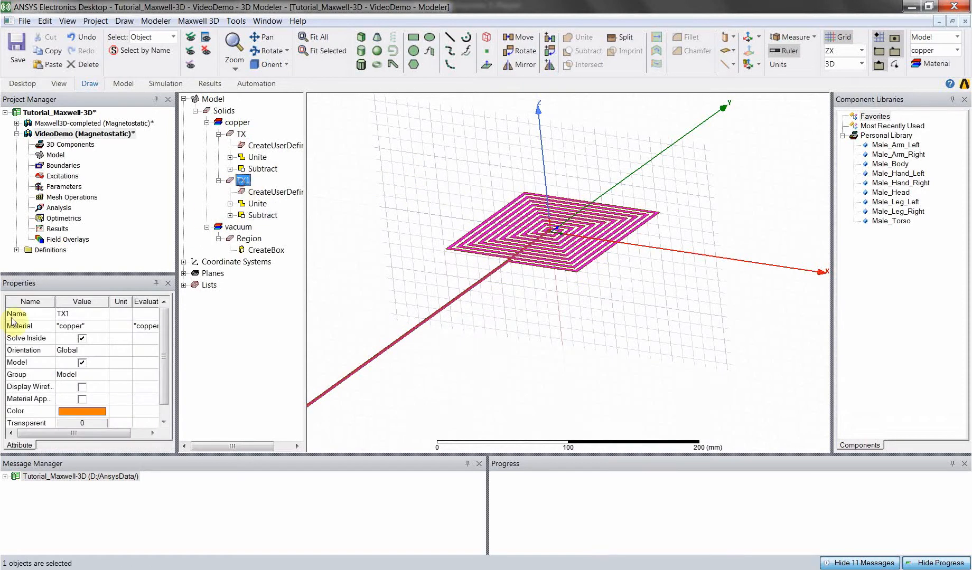
# Rename the pasted coil as RX.
pyautogui.click(62, 314)
pyautogui.write('RX')
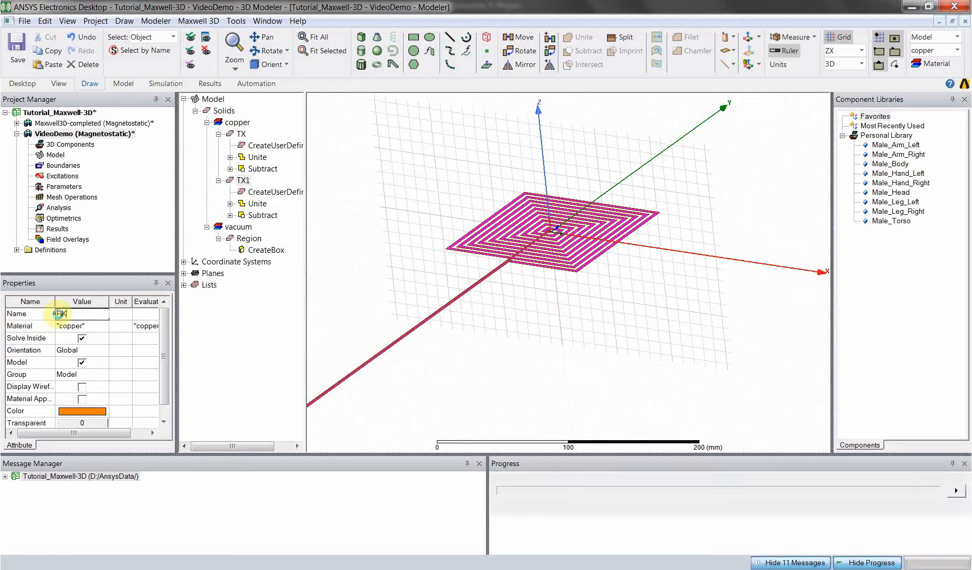
pyautogui.press('Return')
# Move the RX coil 50 mm along Z, using the origin as the reference point.
pyautogui.click(245, 136)
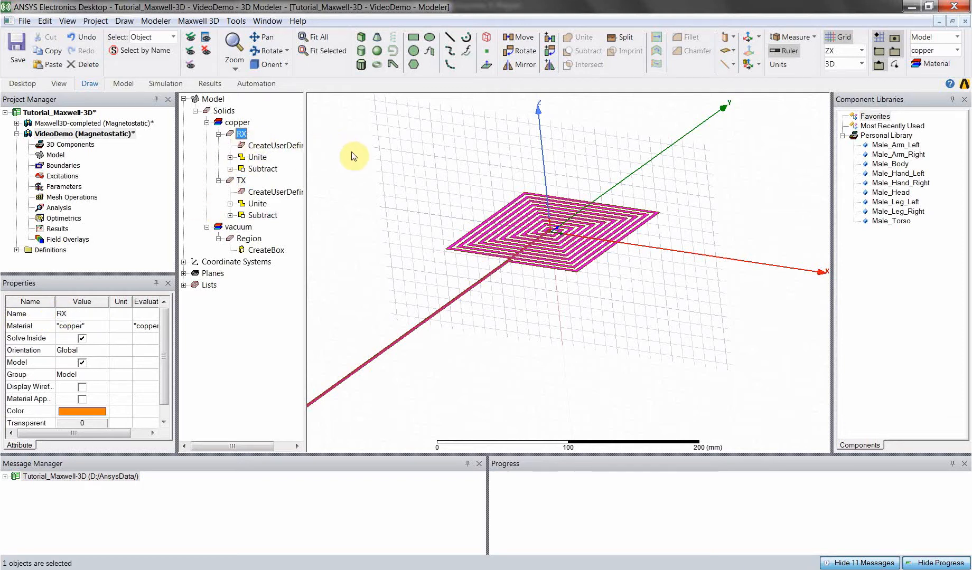
pyautogui.click(517, 40)
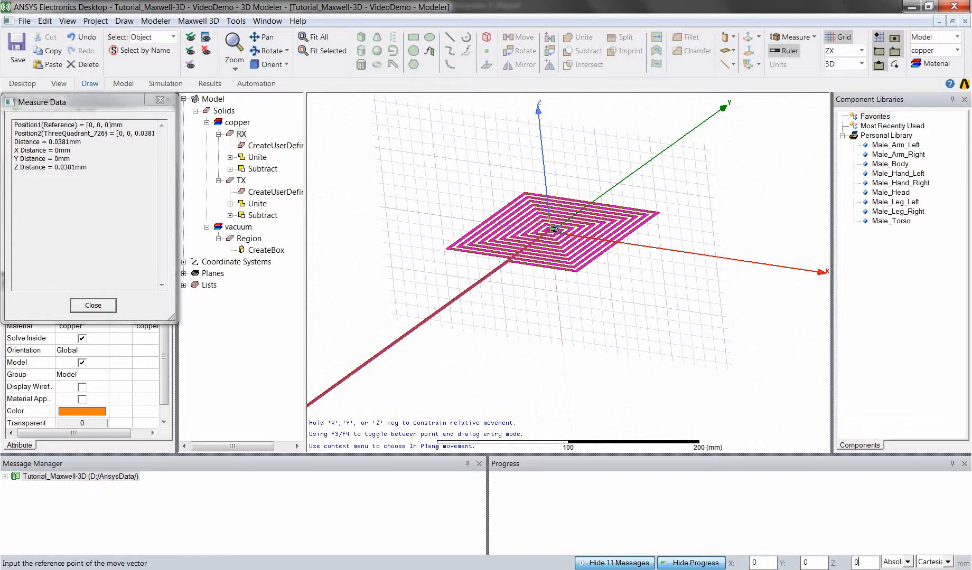
pyautogui.click(551, 231)
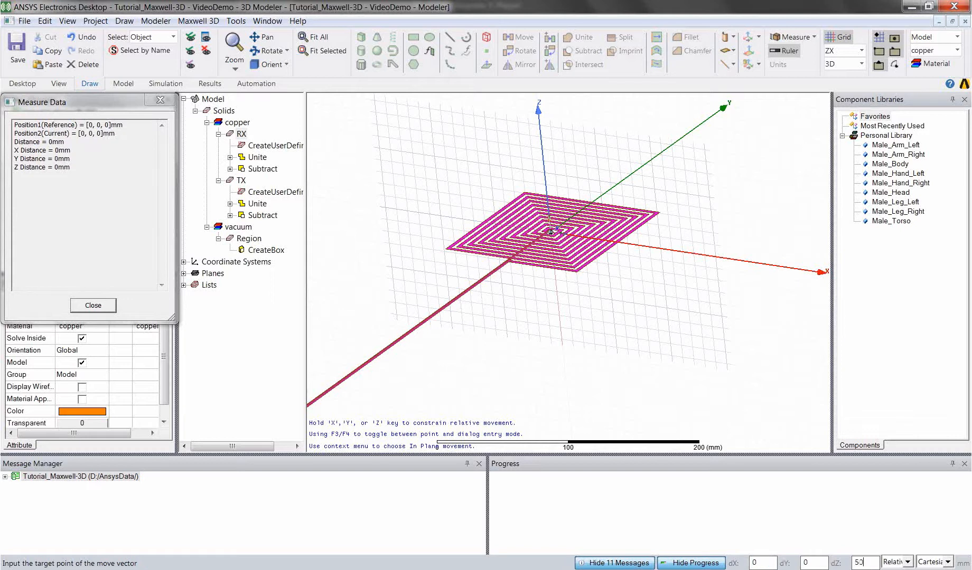
pyautogui.press('Return')
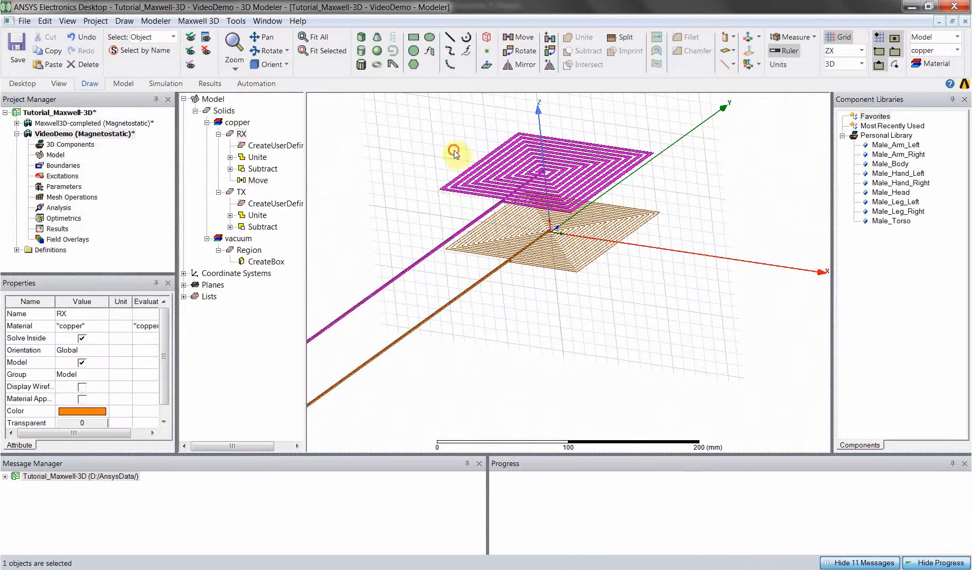
# Change the RX coil's display colour to cyan.
pyautogui.click(466, 169)
pyautogui.click(463, 183)
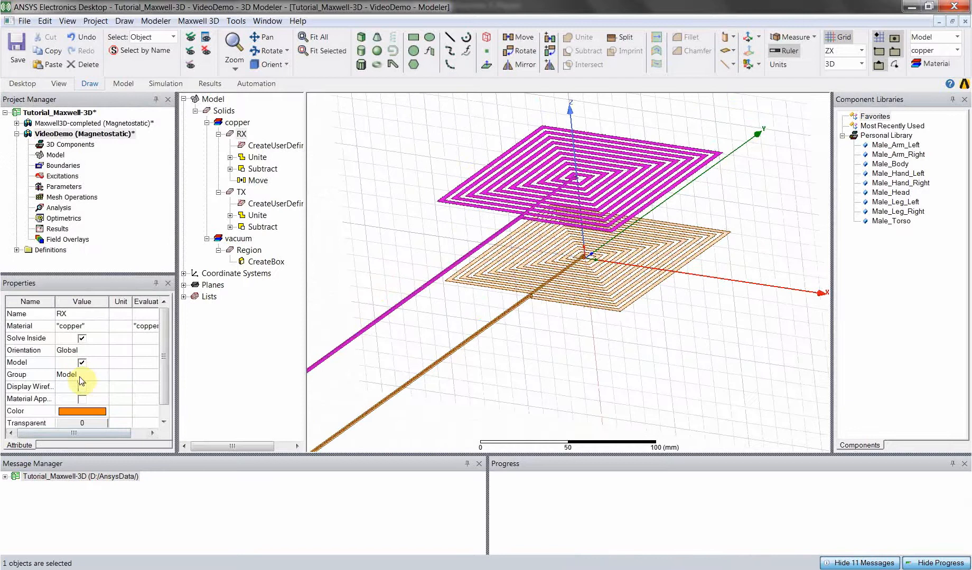
pyautogui.click(79, 412)
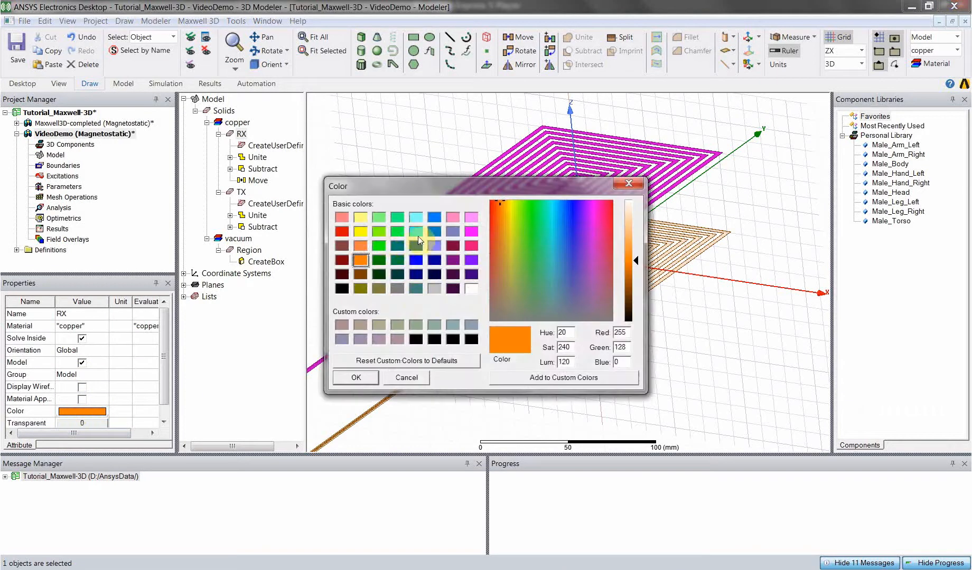
pyautogui.click(417, 232)
pyautogui.press('Return')
pyautogui.click(390, 188)
pyautogui.scroll(-3, 456, 209)
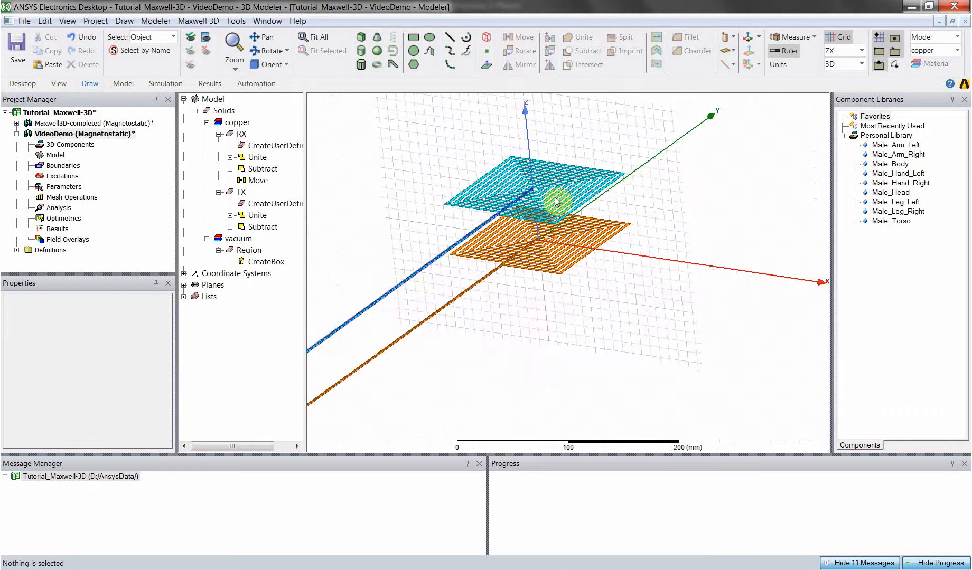
# Replace the Z component of the RX coil's move vector with a new variable z_space.
pyautogui.click(255, 181)
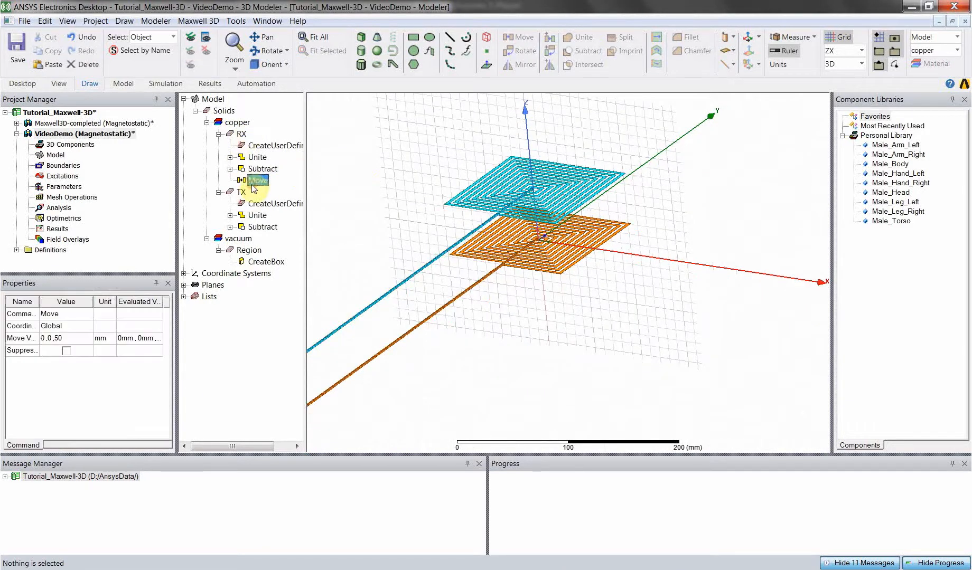
pyautogui.doubleClick(257, 185)
pyautogui.click(218, 115)
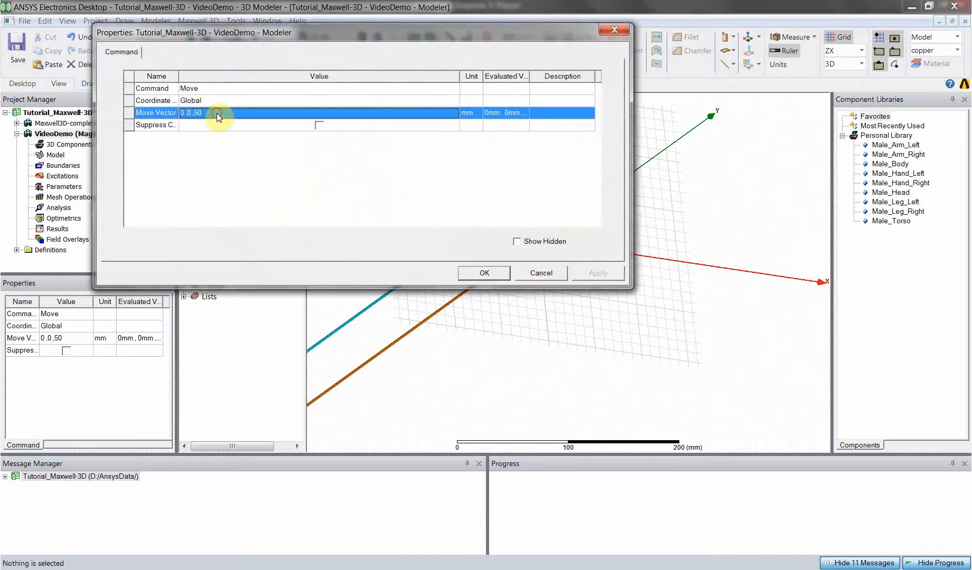
pyautogui.click(231, 115)
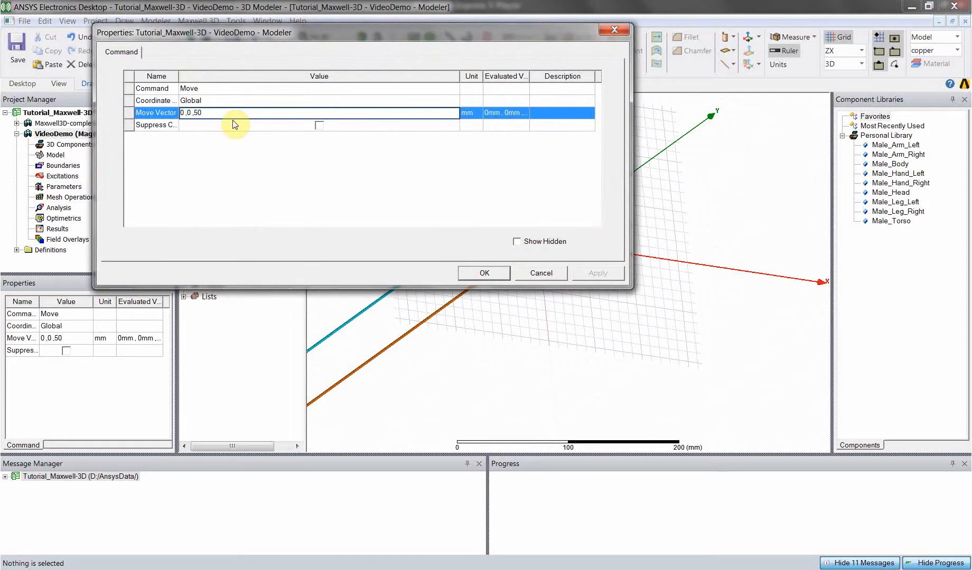
pyautogui.write('z')
pyautogui.write('_space')
pyautogui.press('Return')
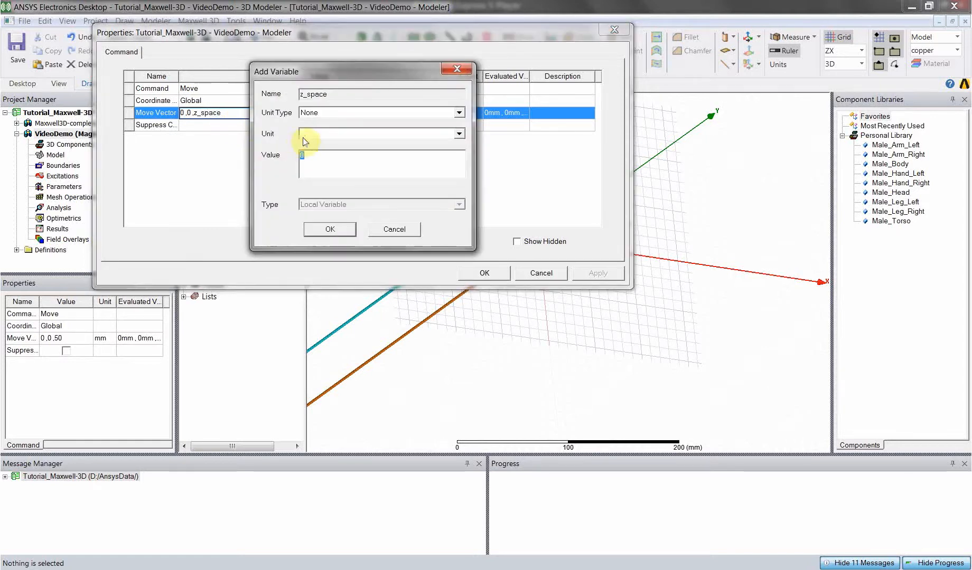
# Define z_space as a length variable of 100 mm and apply the edited RX move.
pyautogui.click(312, 112)
pyautogui.click(311, 124)
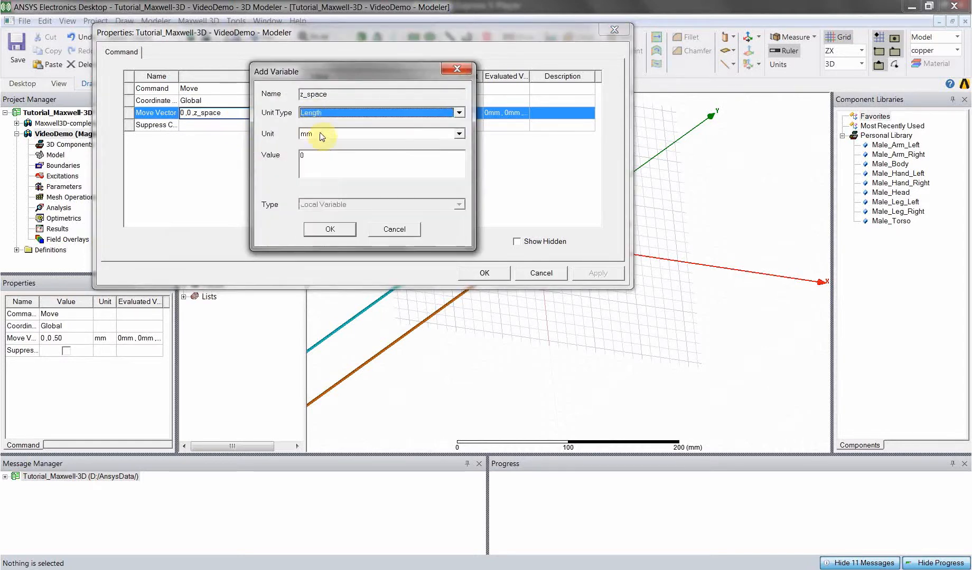
pyautogui.click(331, 168)
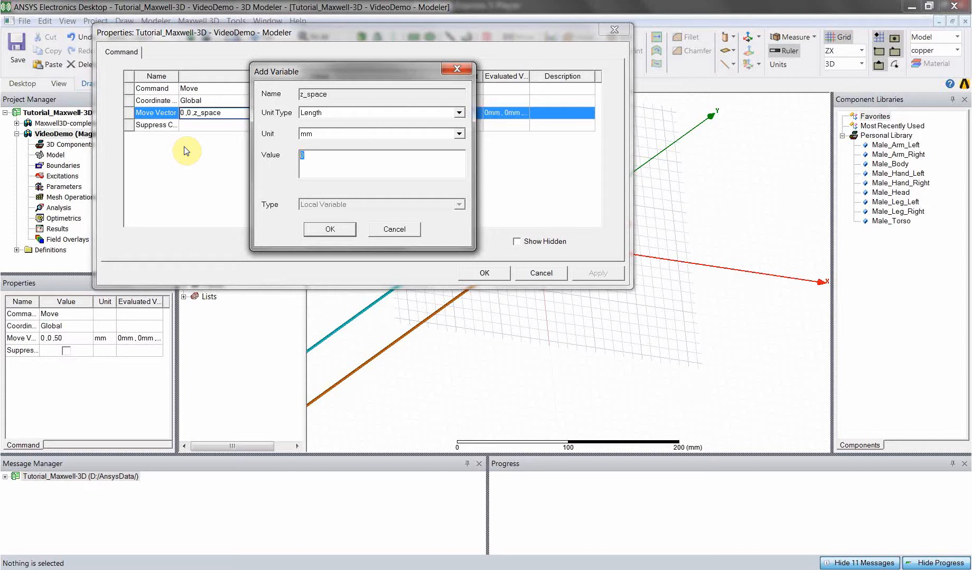
pyautogui.write('500')
pyautogui.press('Return')
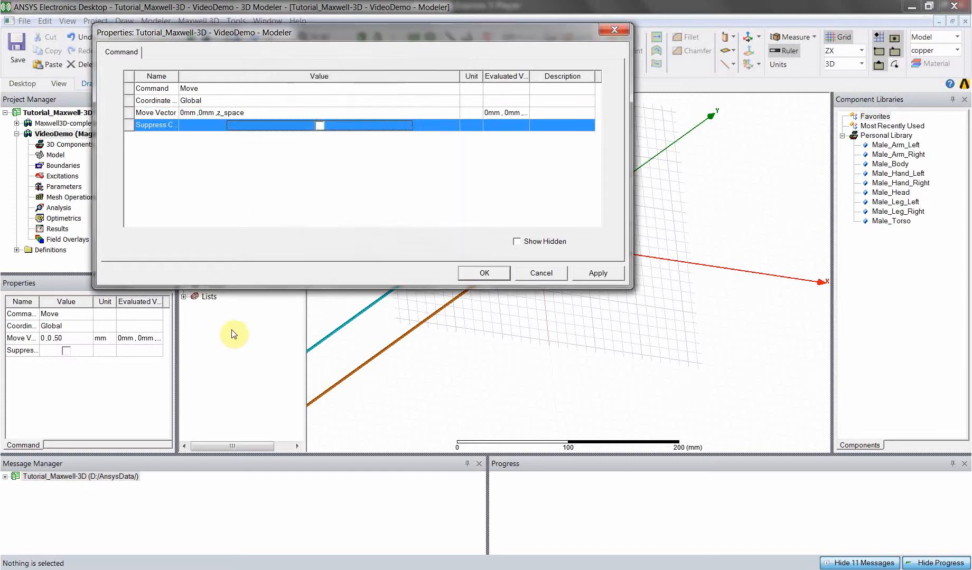
pyautogui.click(500, 272)
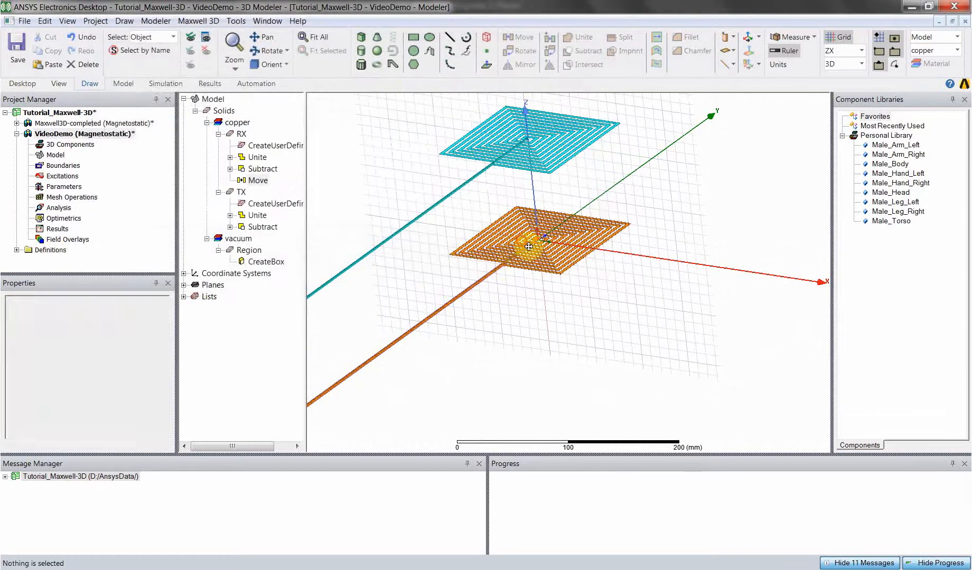
# Test the coil spacing by setting the design variable z_space to 50 mm and restoring it to 100 mm.
pyautogui.click(58, 135)
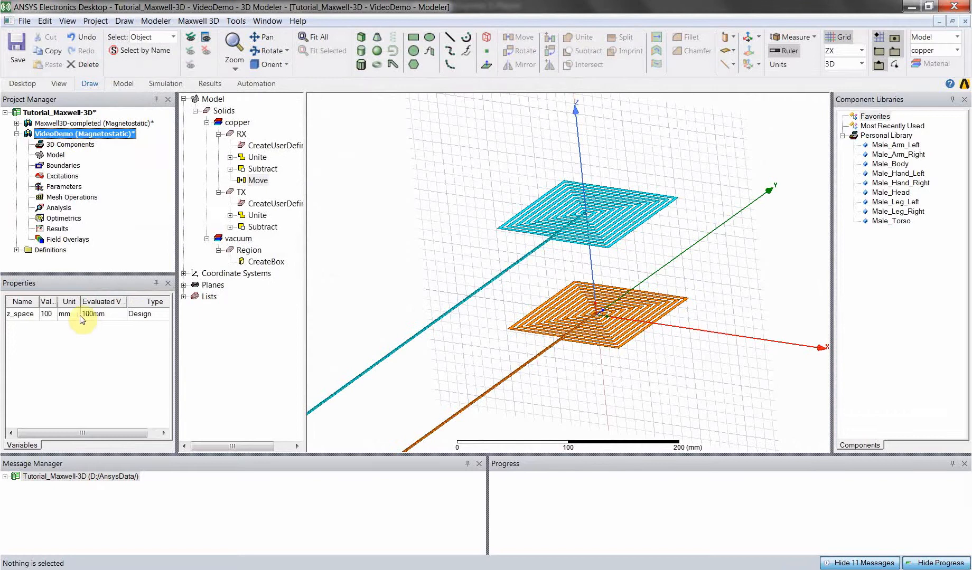
pyautogui.click(49, 316)
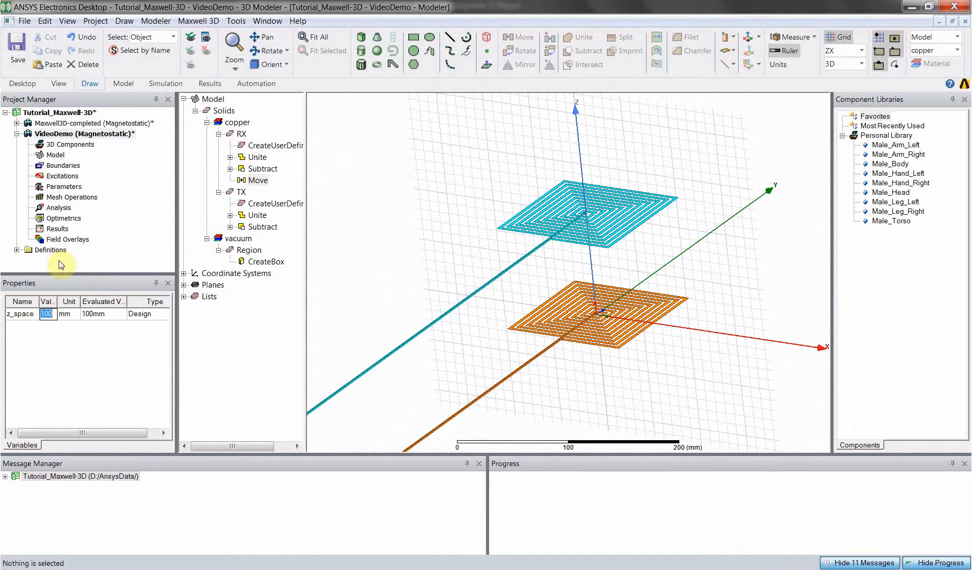
pyautogui.press('Return')
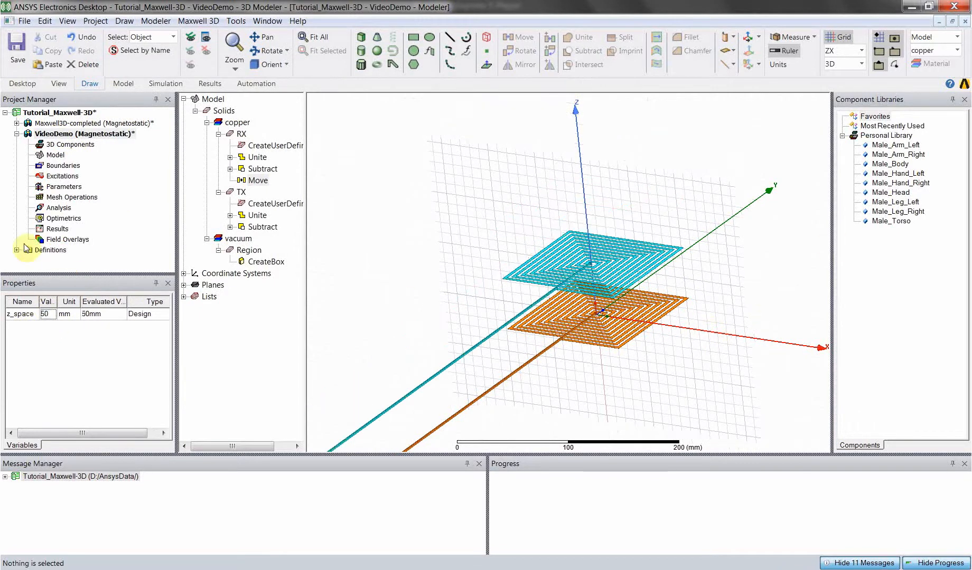
pyautogui.write('10')
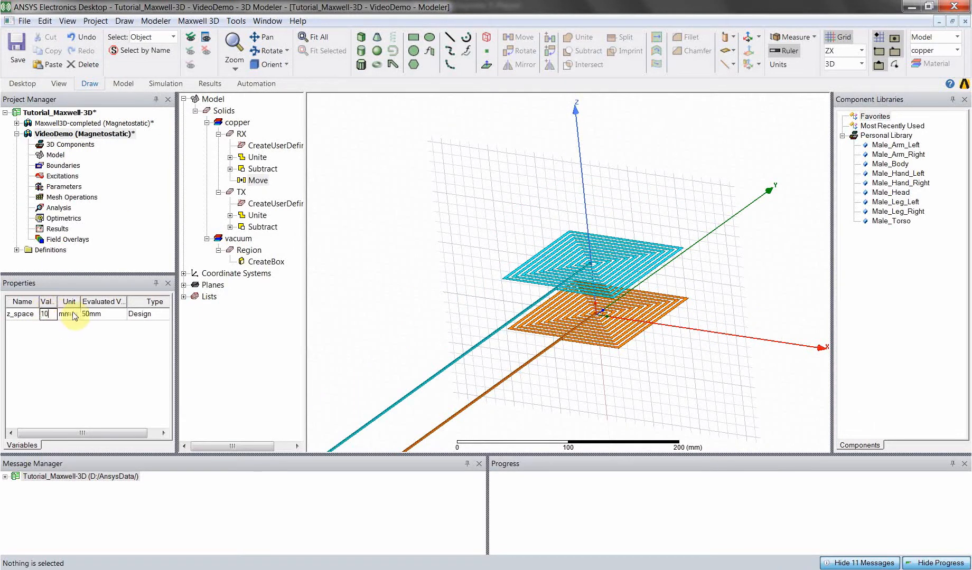
pyautogui.write('0')
pyautogui.press('Return')
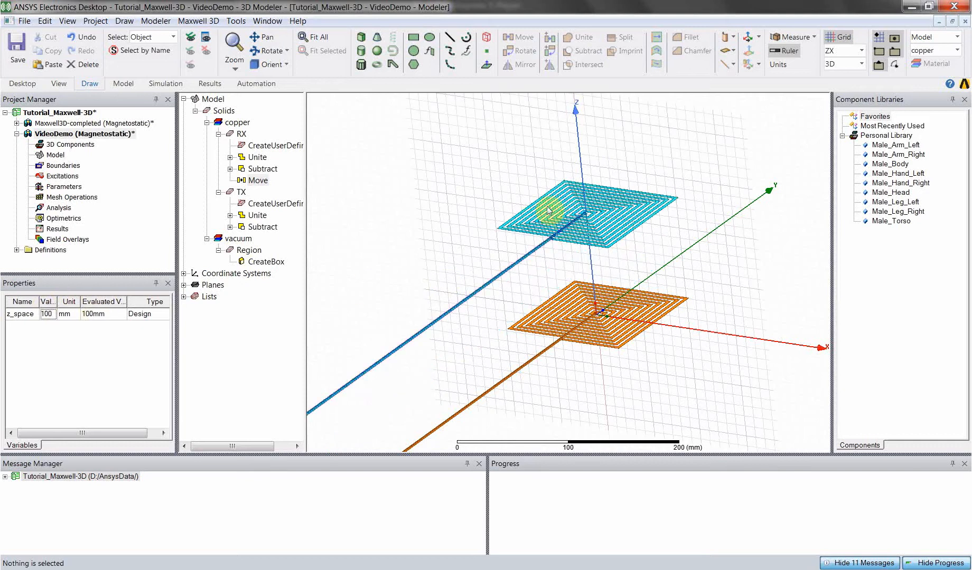
# Check how the free lead ends follow the spacing by setting z_space to 50 mm and returning it to 100 mm.
pyautogui.click(493, 180)
pyautogui.scroll(-5, 490, 197)
pyautogui.keyDown('shift'); pyautogui.moveTo(494, 338); pyautogui.dragTo(581, 281); pyautogui.keyUp('shift')
pyautogui.scroll(5, 581, 279)
pyautogui.scroll(1, 541, 265)
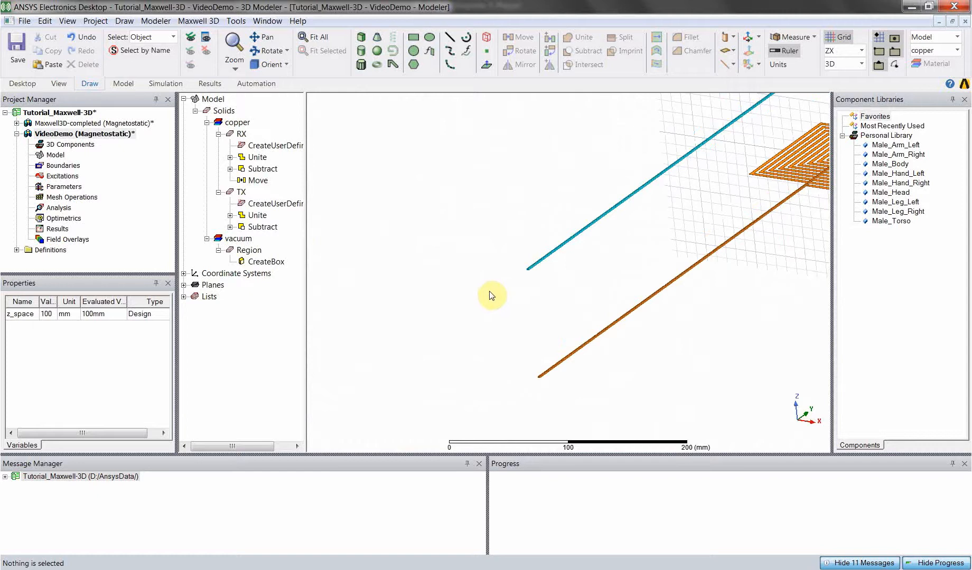
pyautogui.doubleClick(47, 314)
pyautogui.write('50')
pyautogui.click(351, 289)
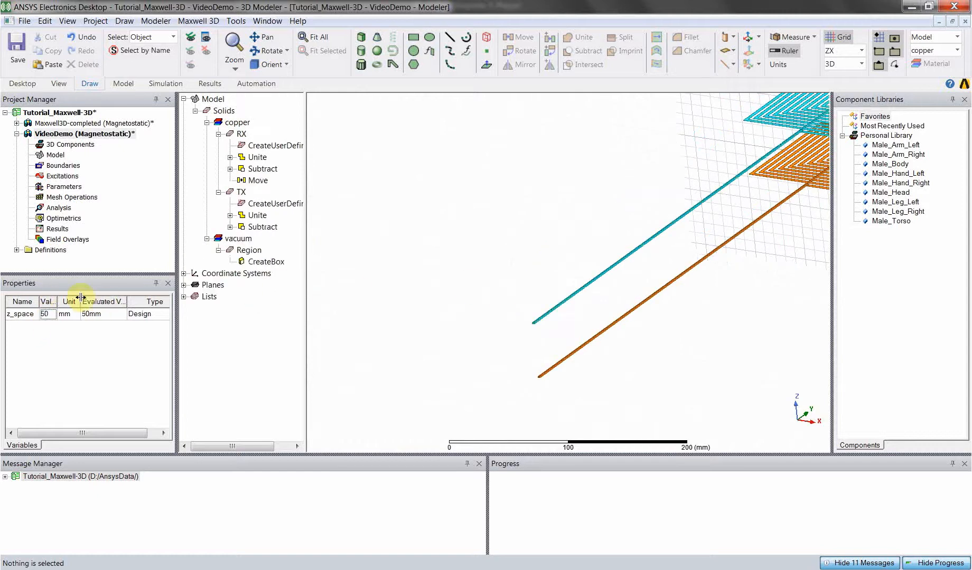
pyautogui.click(51, 316)
pyautogui.write('100')
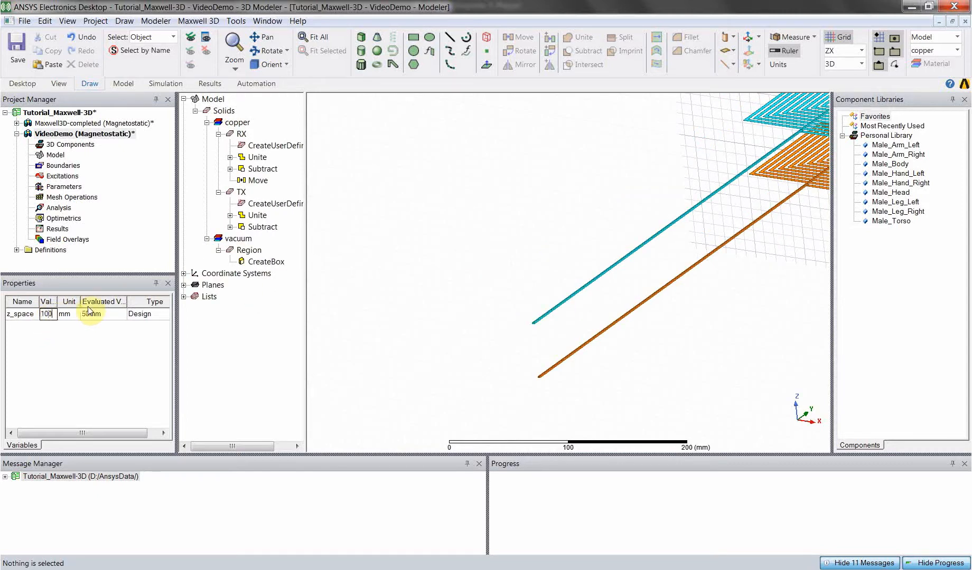
pyautogui.press('Return')
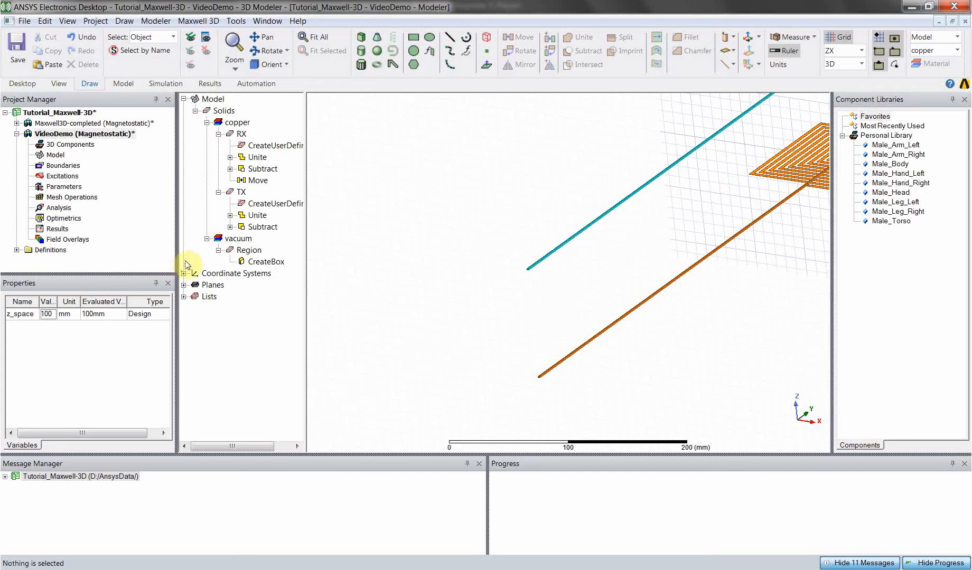
# Assign a solid current excitation named TX_in, with variable i as its value, to the end face of the TX lead on the +X side.
pyautogui.click(440, 242)
pyautogui.scroll(-3, 476, 247)
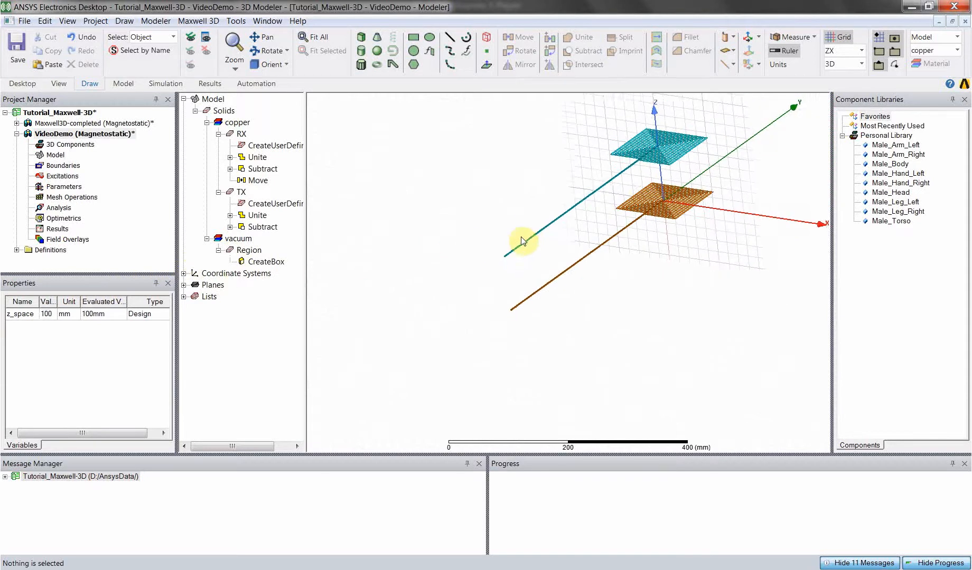
pyautogui.keyDown('shift'); pyautogui.moveTo(529, 223); pyautogui.dragTo(515, 256); pyautogui.keyUp('shift')
pyautogui.scroll(6, 501, 321)
pyautogui.keyDown('shift'); pyautogui.moveTo(427, 334); pyautogui.dragTo(597, 205); pyautogui.keyUp('shift')
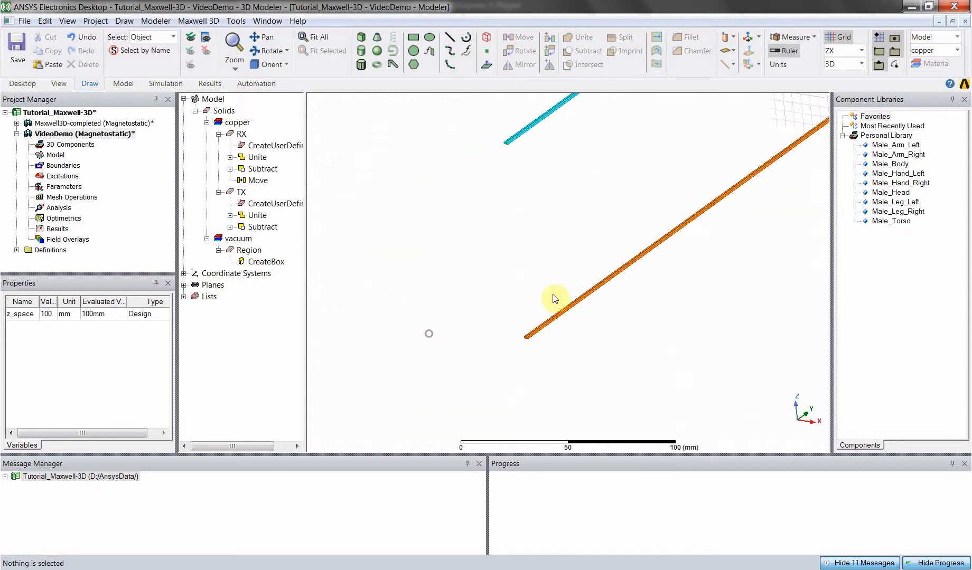
pyautogui.scroll(2, 554, 300)
pyautogui.scroll(1, 544, 299)
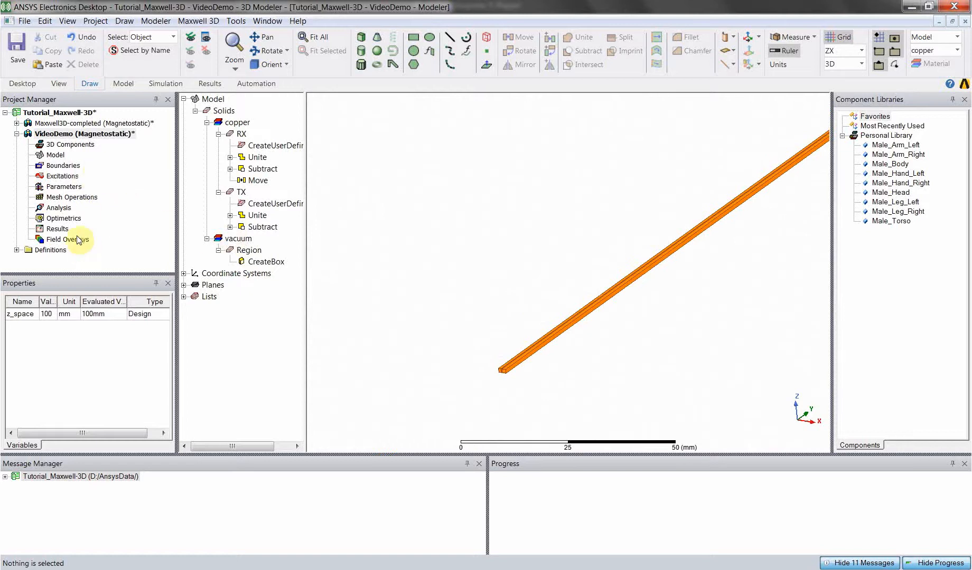
pyautogui.scroll(-7, 455, 249)
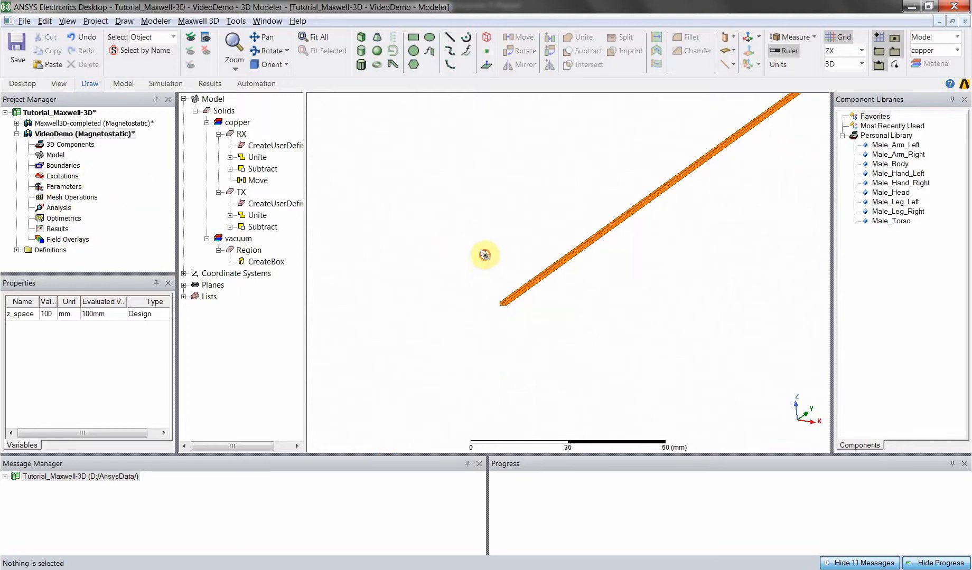
pyautogui.scroll(15, 595, 196)
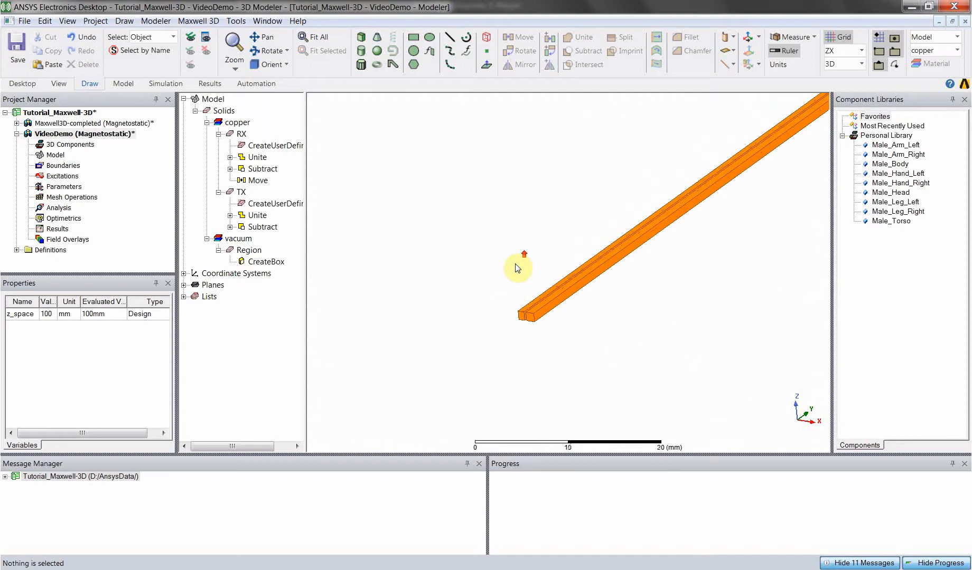
pyautogui.scroll(2, 531, 311)
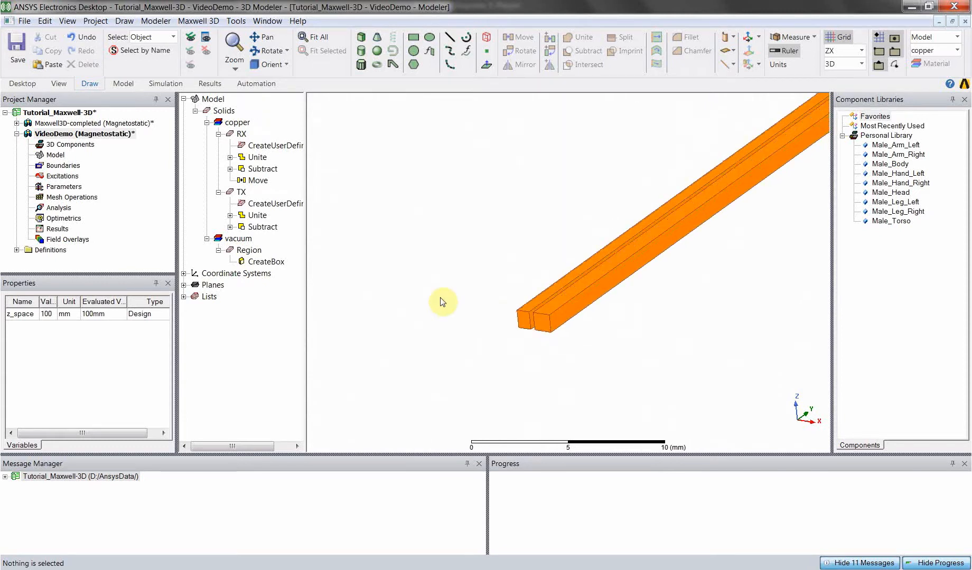
pyautogui.press('f')
pyautogui.click(540, 325)
pyautogui.rightClick(542, 327)
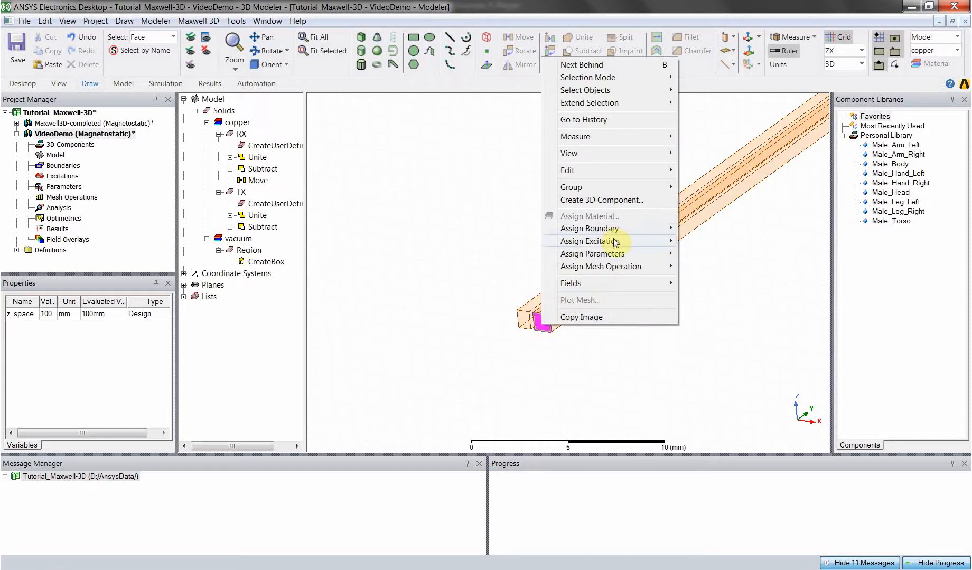
pyautogui.moveTo(619, 254)
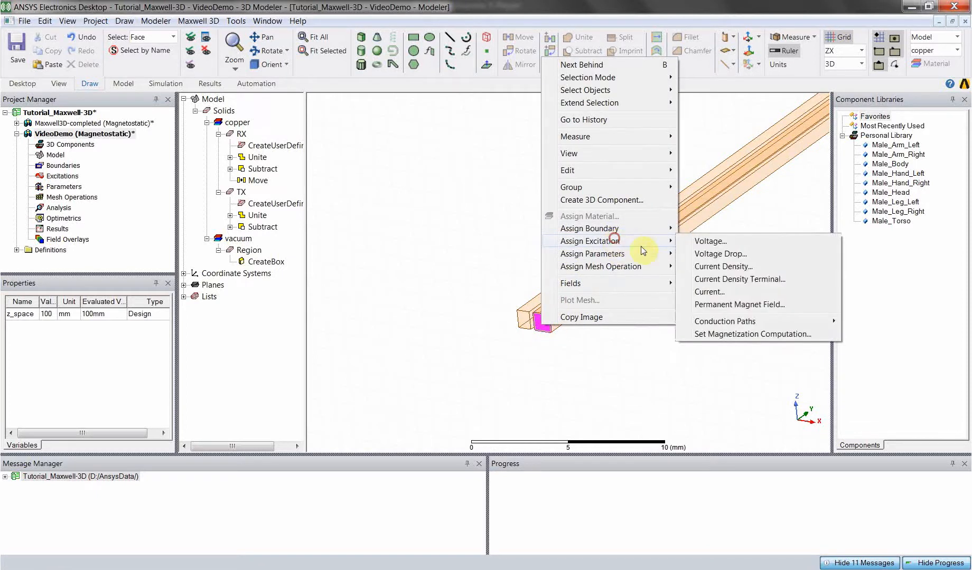
pyautogui.click(709, 294)
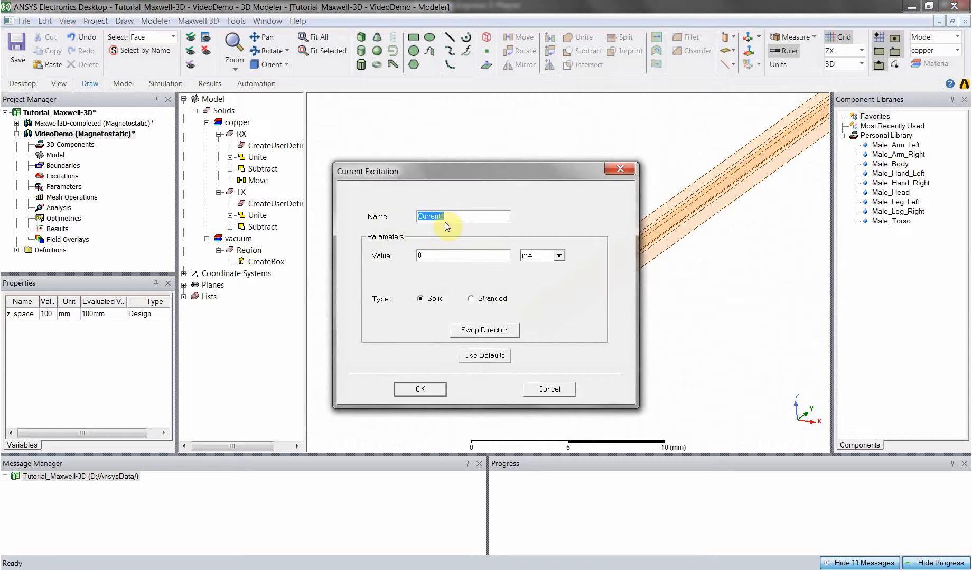
pyautogui.write('TX_in')
pyautogui.press('Tab')
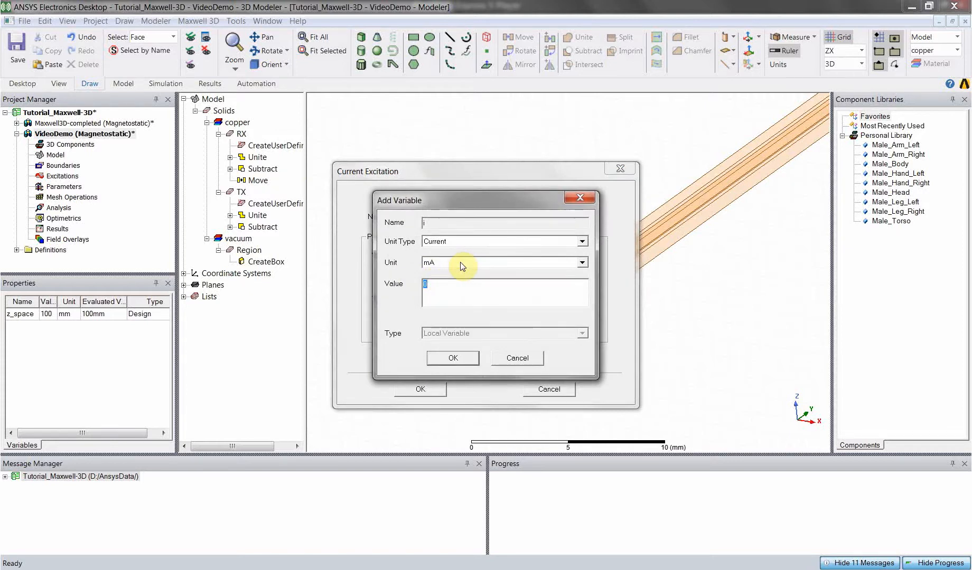
# Define the current variable i as 1 A and highlight the TX_in excitation in the model.
pyautogui.click(463, 267)
pyautogui.click(445, 315)
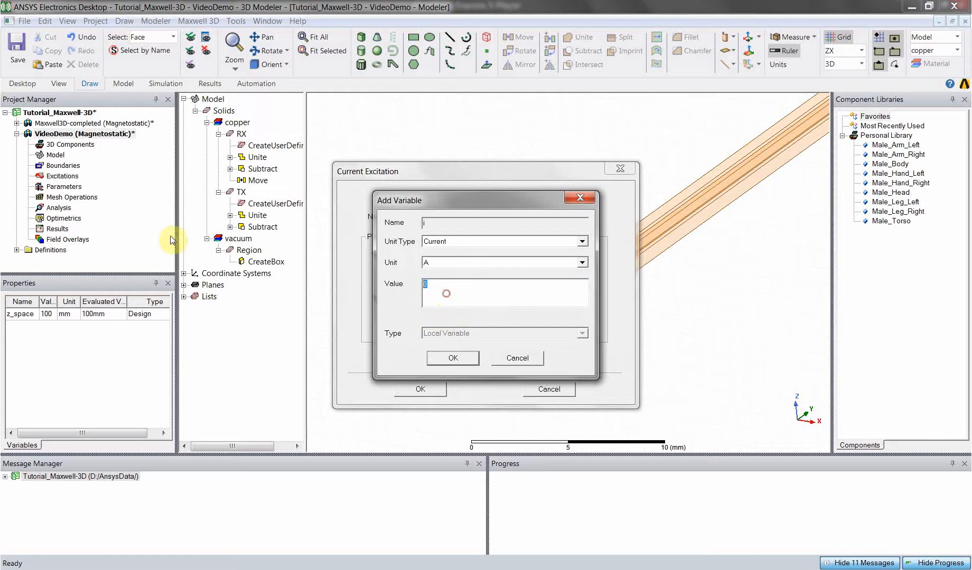
pyautogui.write('1')
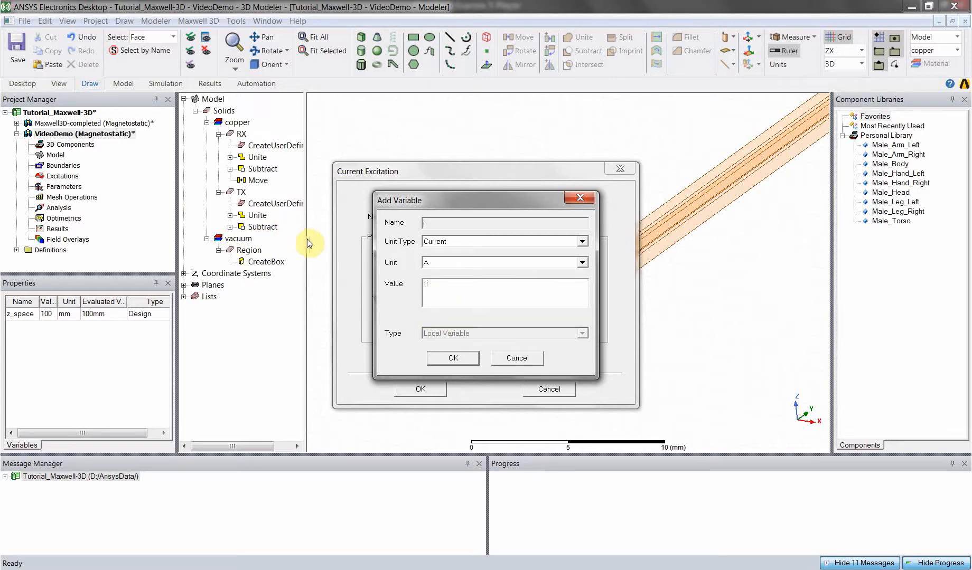
pyautogui.click(434, 359)
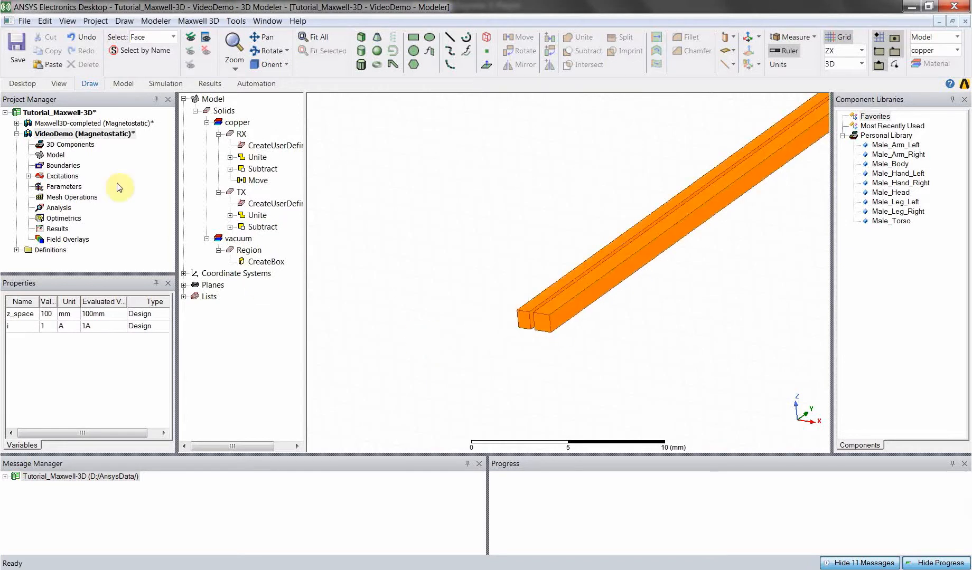
pyautogui.click(28, 176)
pyautogui.click(66, 186)
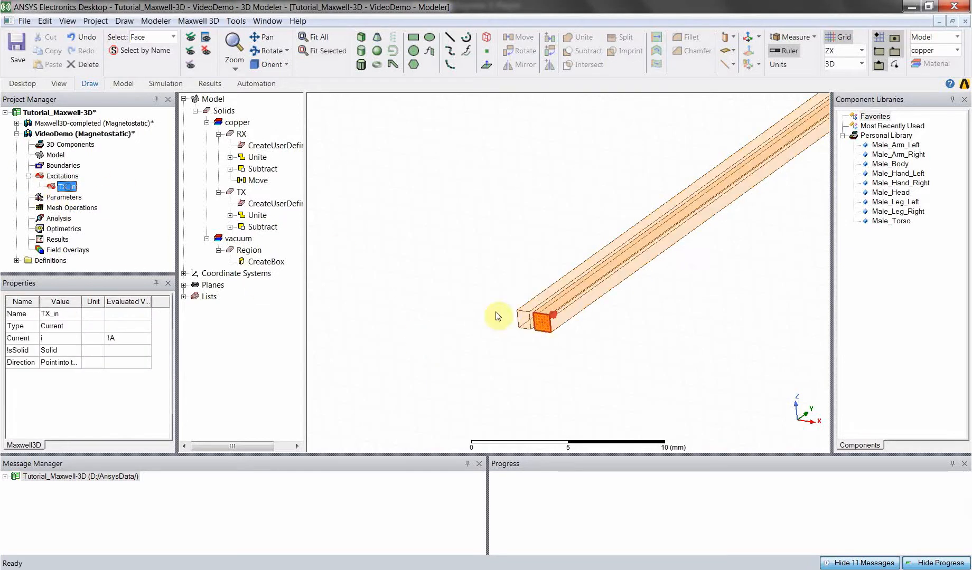
# Assign a solid current excitation TX_out with value i and swapped direction to the TX lead's end face on the -X side.
pyautogui.click(524, 324)
pyautogui.rightClick(526, 324)
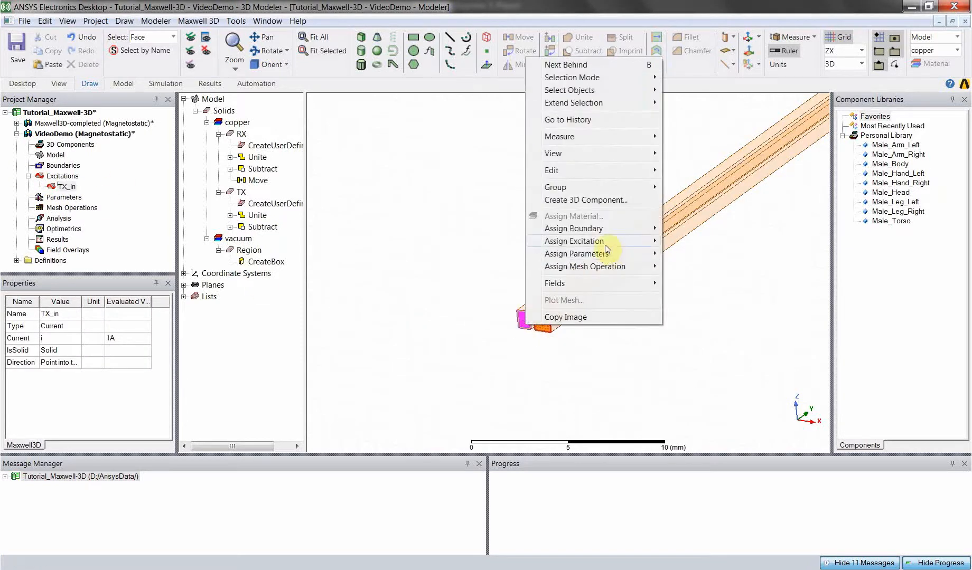
pyautogui.moveTo(605, 244)
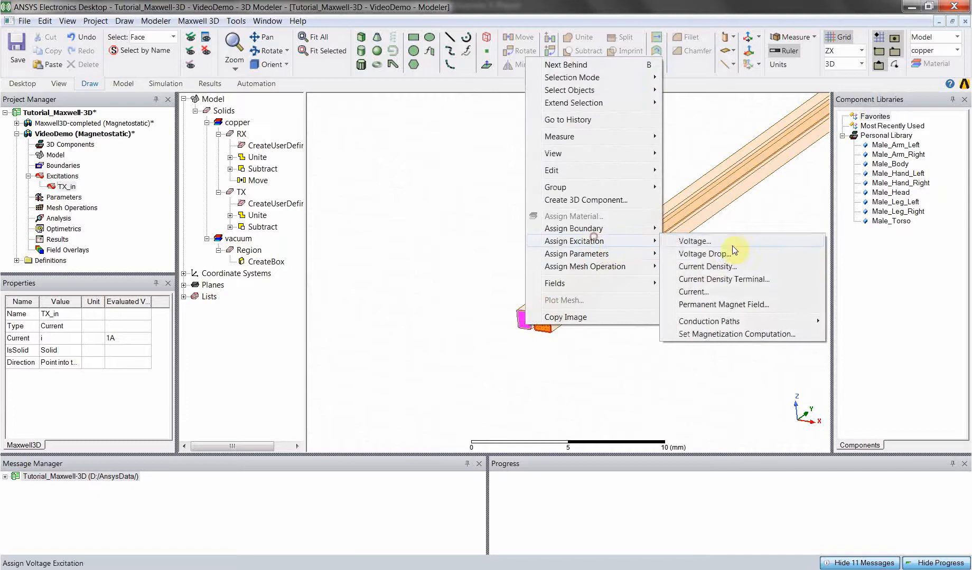
pyautogui.click(689, 293)
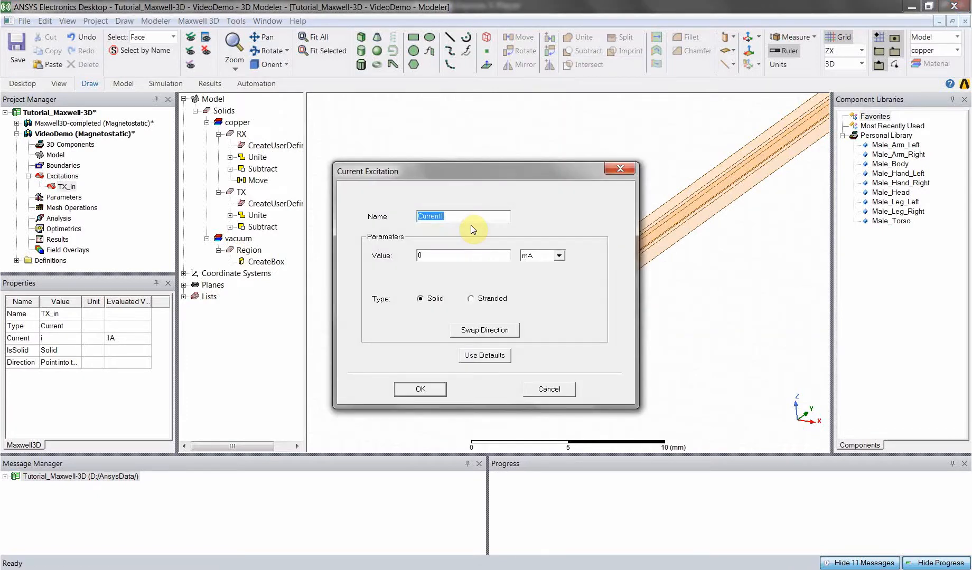
pyautogui.write('TX_out')
pyautogui.press('Tab')
pyautogui.click(471, 332)
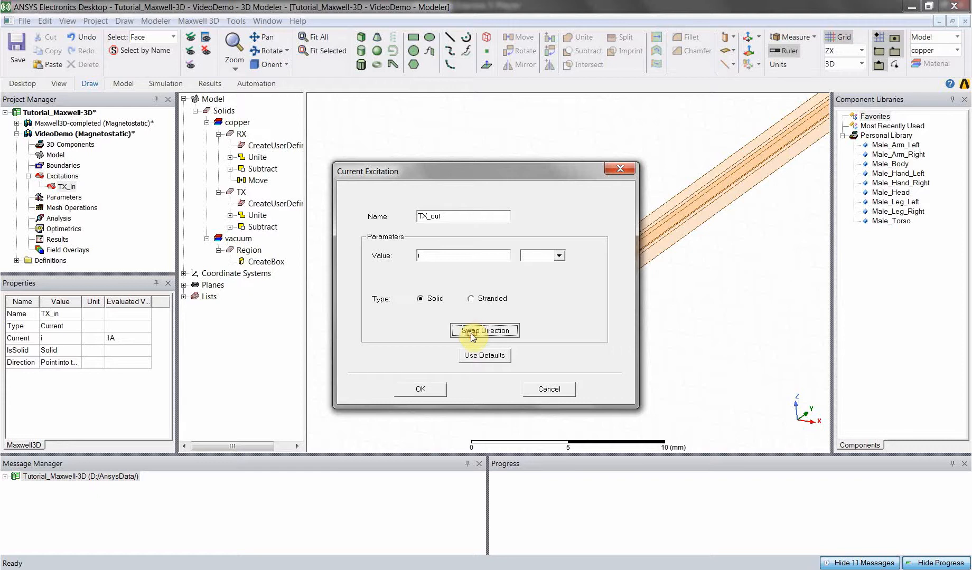
pyautogui.click(420, 389)
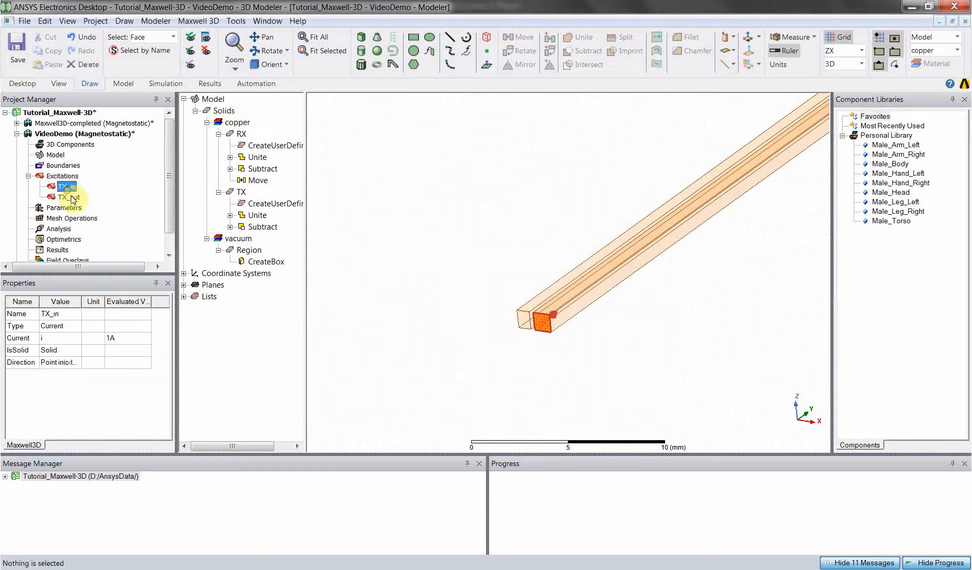
# Assign a solid current excitation RX_in with value i to the RX lead's end face on the +X side.
pyautogui.click(563, 193)
pyautogui.scroll(-10, 618, 259)
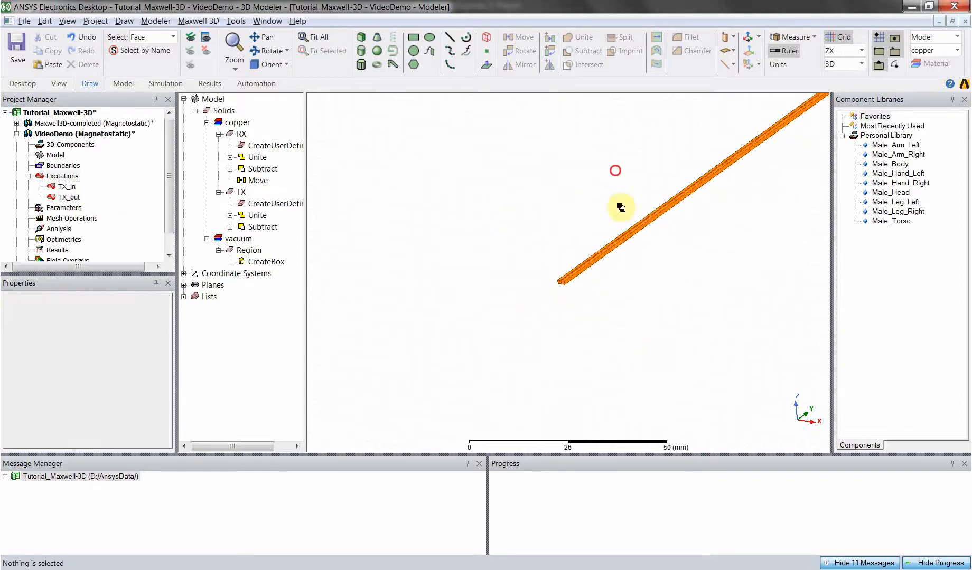
pyautogui.scroll(10, 554, 303)
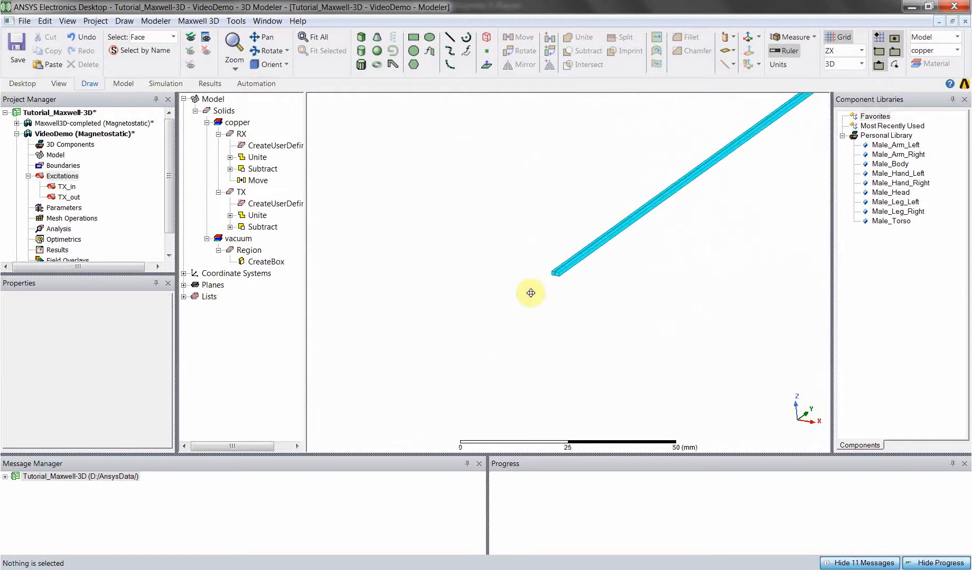
pyautogui.click(546, 280)
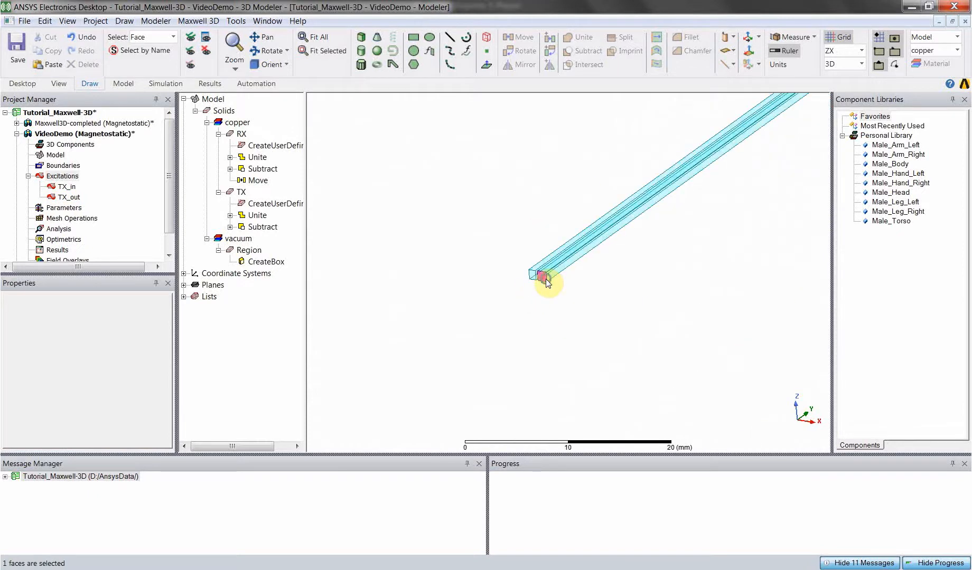
pyautogui.rightClick(546, 281)
pyautogui.moveTo(595, 463)
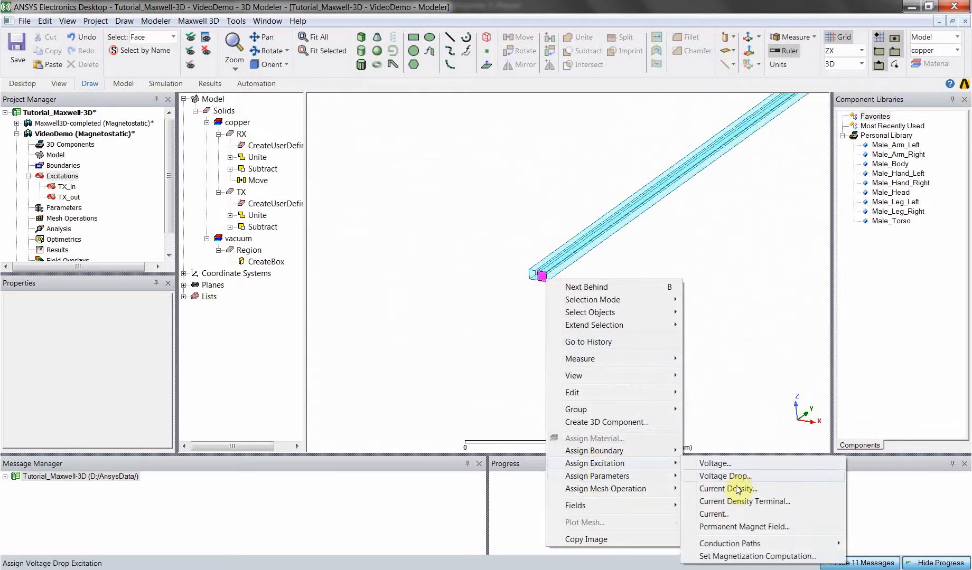
pyautogui.click(708, 514)
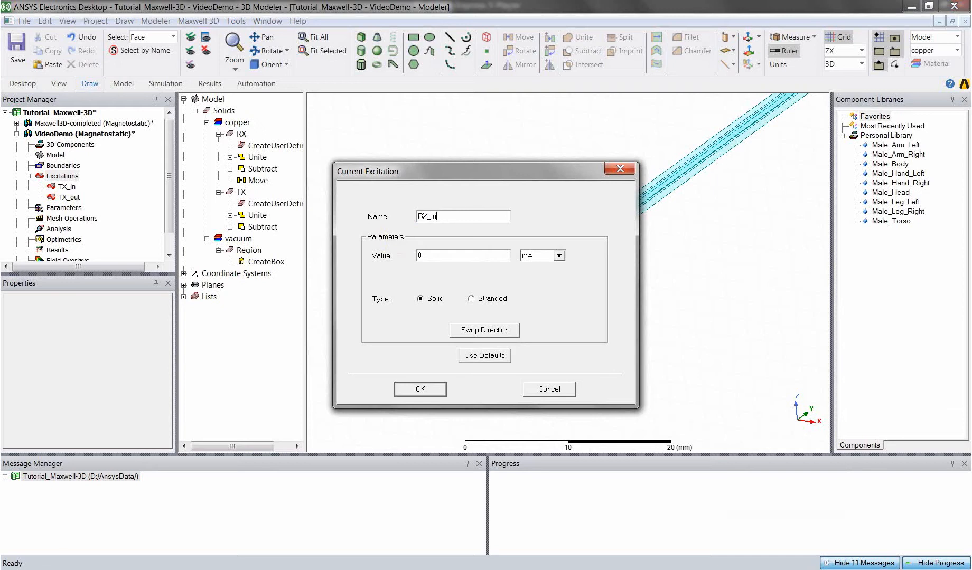
pyautogui.click(406, 390)
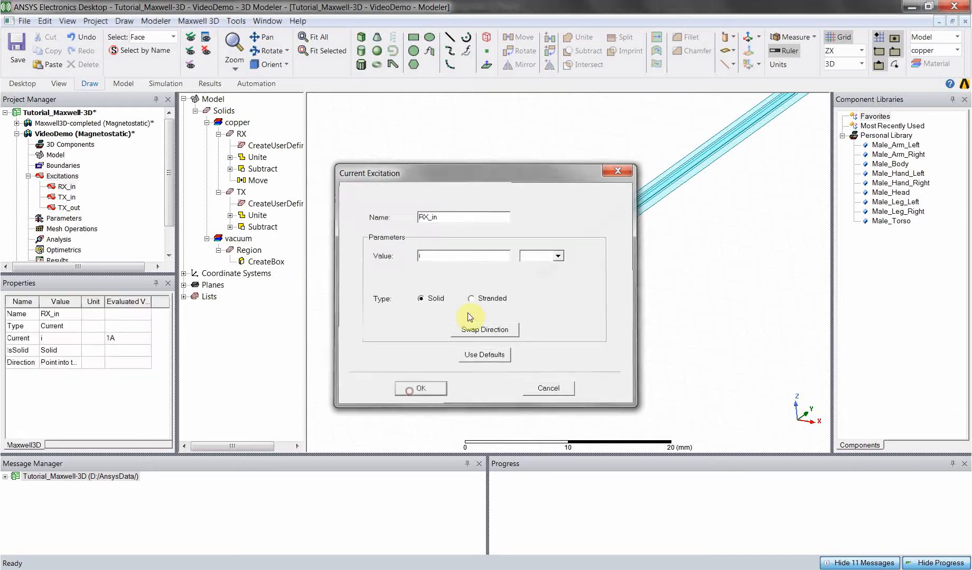
# Assign a solid current excitation RX_out with value i and swapped direction to the RX lead's end face on the -X side.
pyautogui.click(536, 279)
pyautogui.rightClick(534, 277)
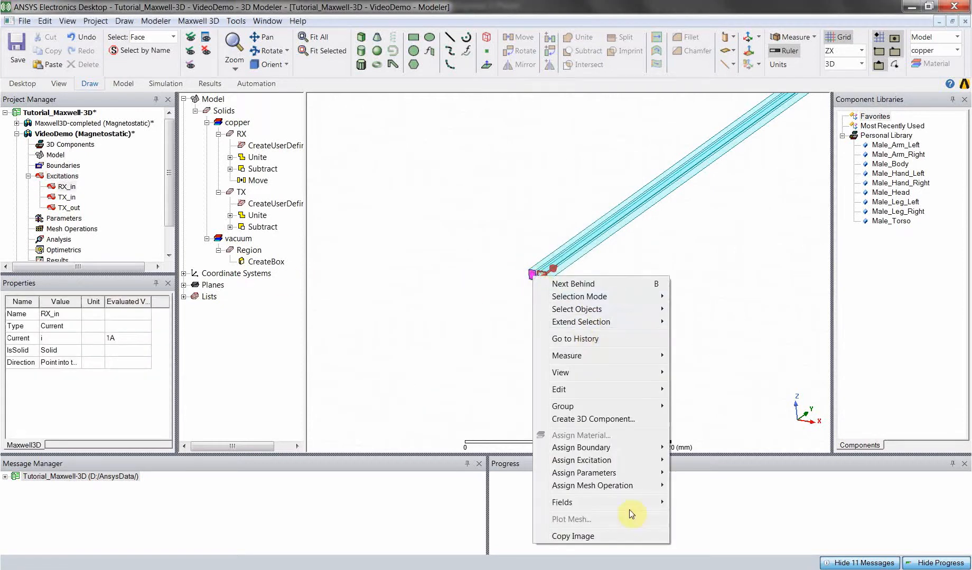
pyautogui.moveTo(605, 462)
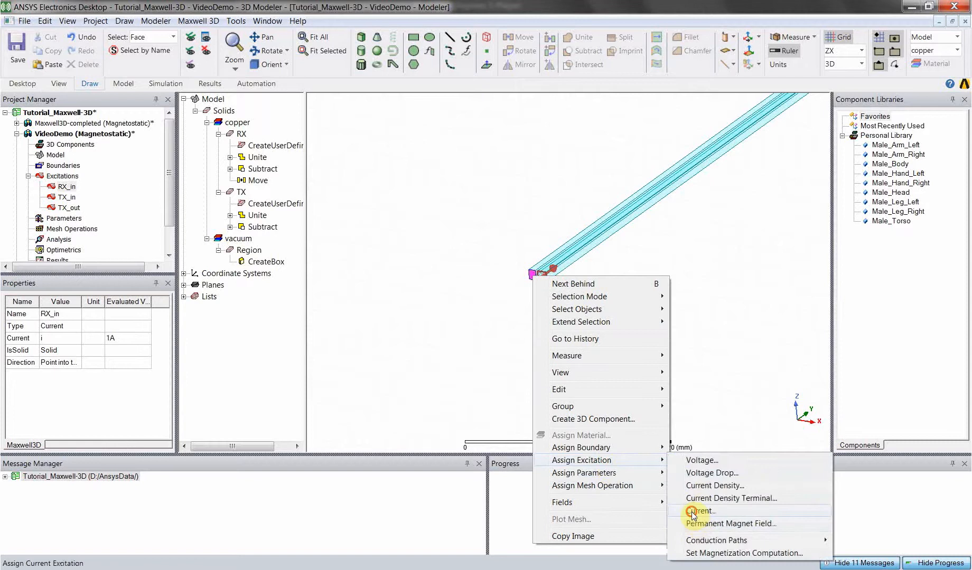
pyautogui.click(700, 512)
pyautogui.write('RX_out')
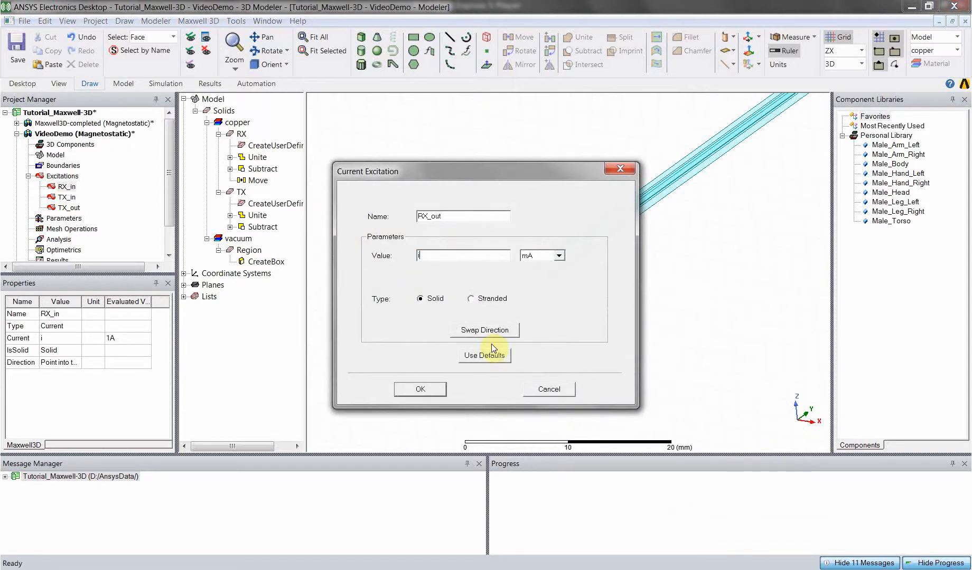
pyautogui.click(467, 332)
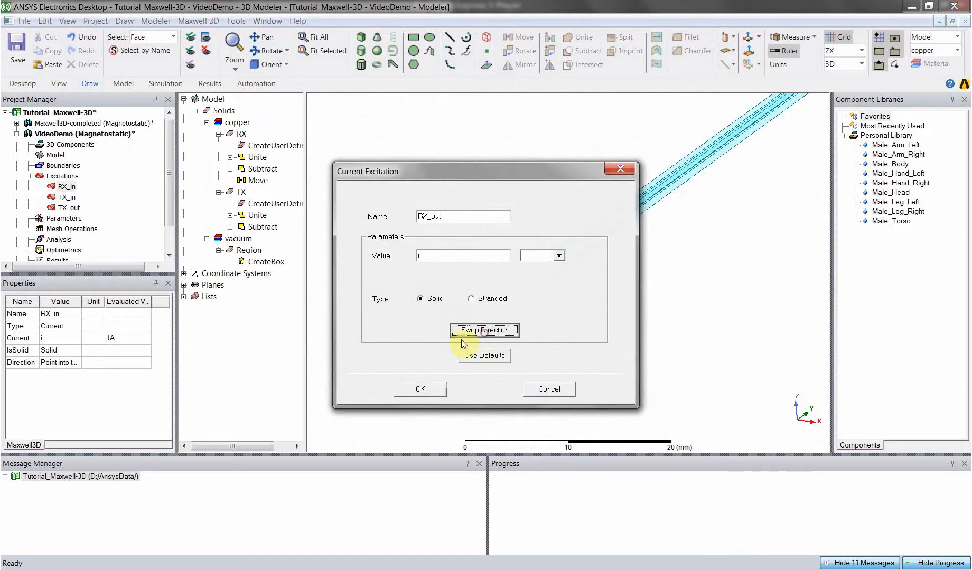
pyautogui.click(421, 390)
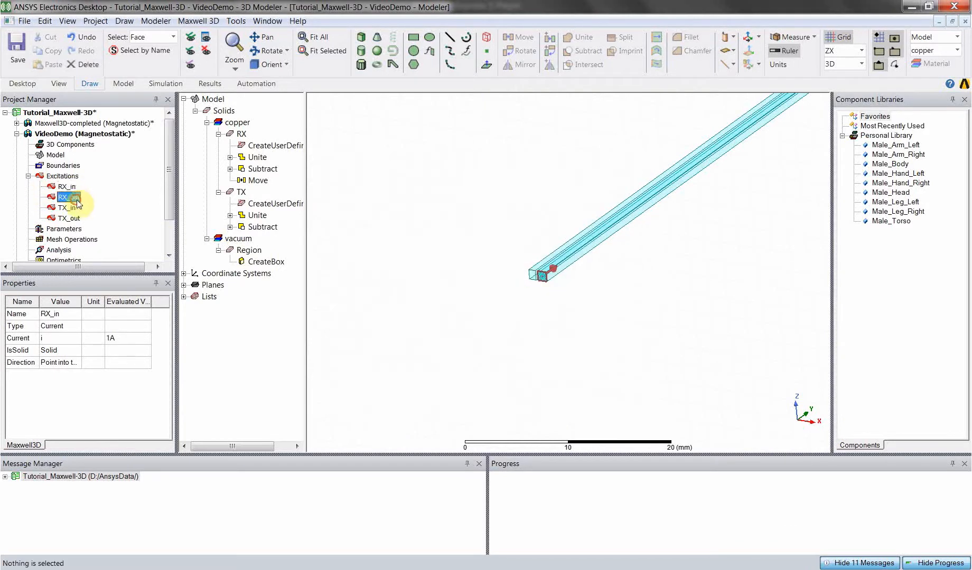
# Start a matrix parameter for the design and include both sources, RX_in and TX_in.
pyautogui.click(473, 225)
pyautogui.keyDown('alt'); pyautogui.keyDown('shift'); pyautogui.moveTo(547, 172); pyautogui.dragTo(544, 228); pyautogui.keyUp('shift'); pyautogui.keyUp('alt')
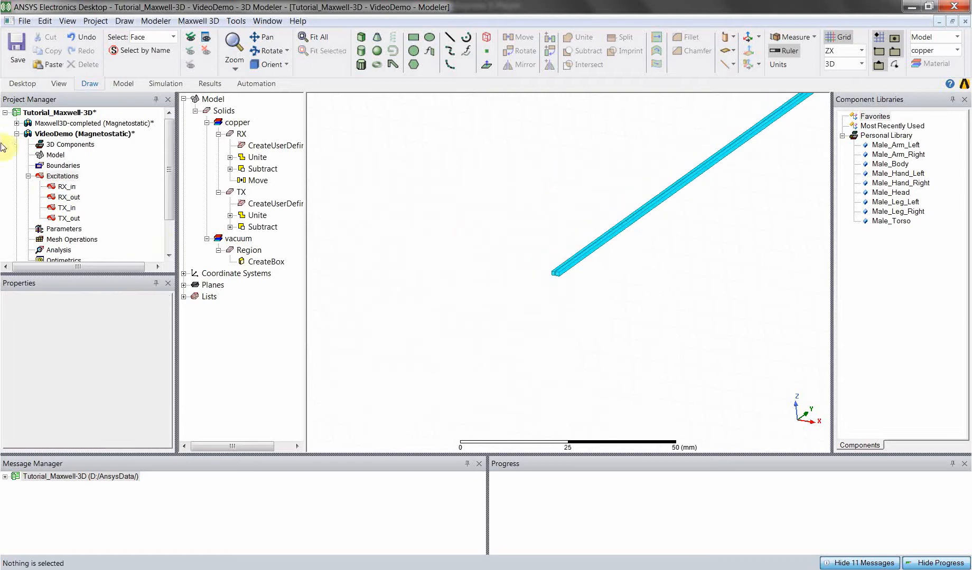
pyautogui.click(29, 176)
pyautogui.keyDown('alt'); pyautogui.keyDown('shift'); pyautogui.moveTo(554, 169); pyautogui.dragTo(316, 253); pyautogui.keyUp('shift'); pyautogui.keyUp('alt')
pyautogui.rightClick(76, 188)
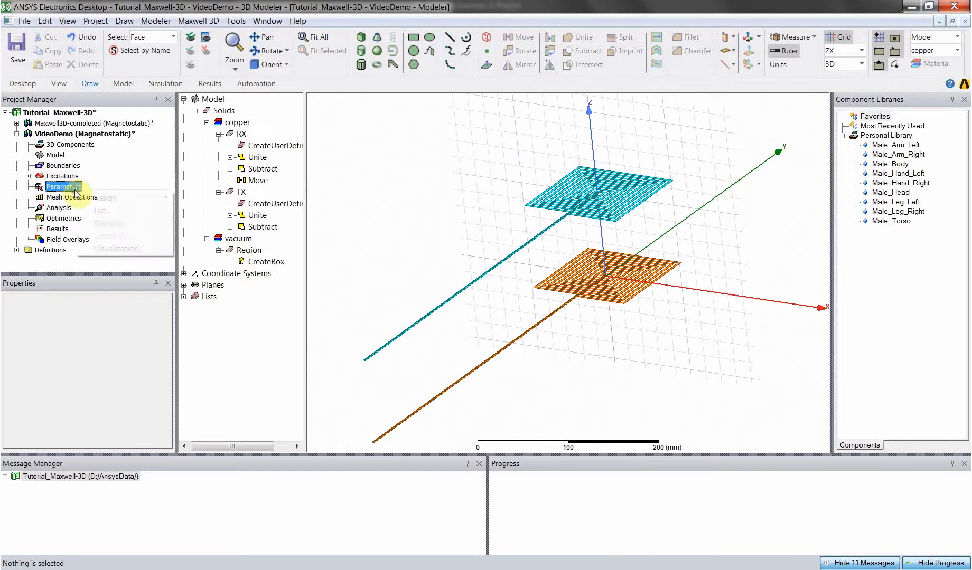
pyautogui.moveTo(106, 201)
pyautogui.click(211, 224)
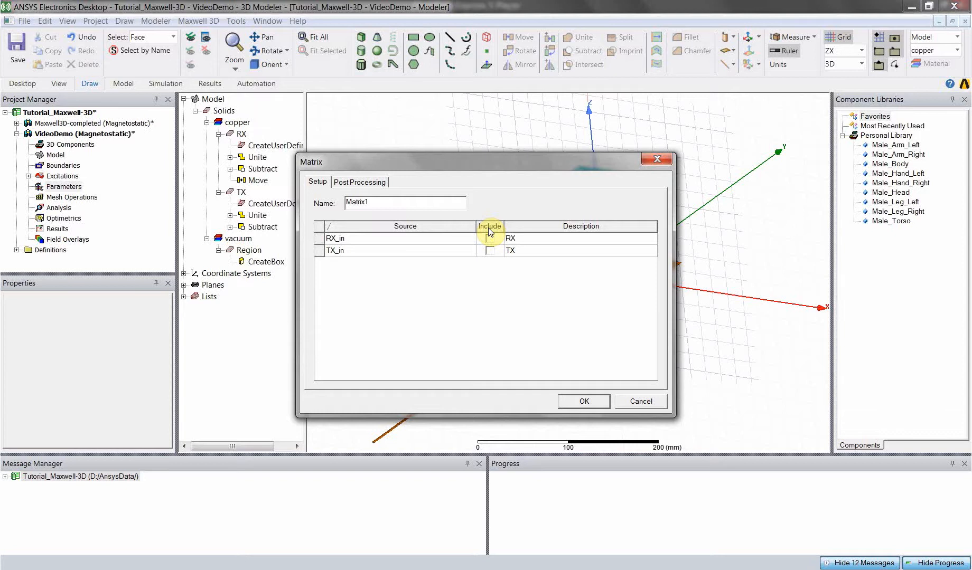
pyautogui.click(490, 239)
pyautogui.click(490, 250)
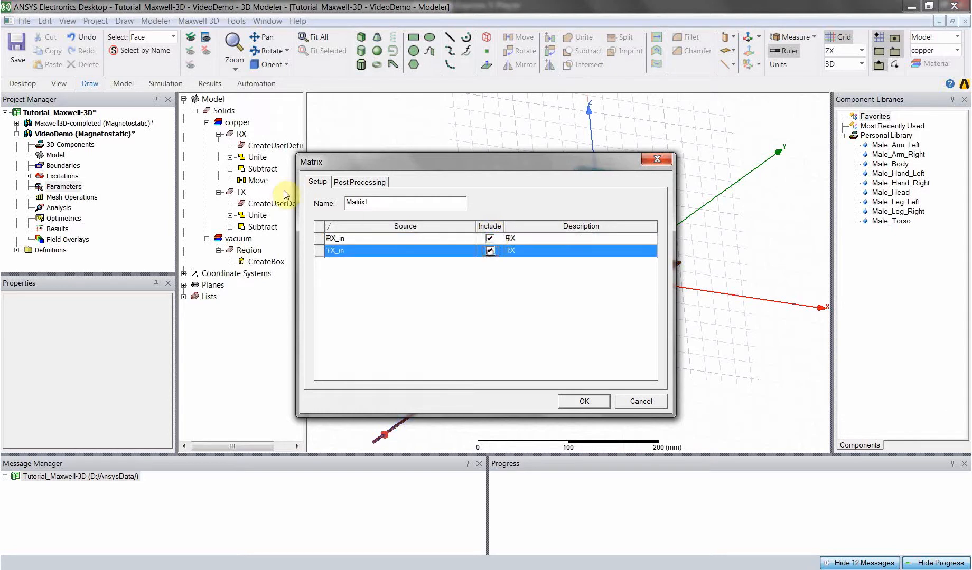
# Group the RX_in and TX_in entries in the matrix post-processing settings and accept the matrix.
pyautogui.click(364, 181)
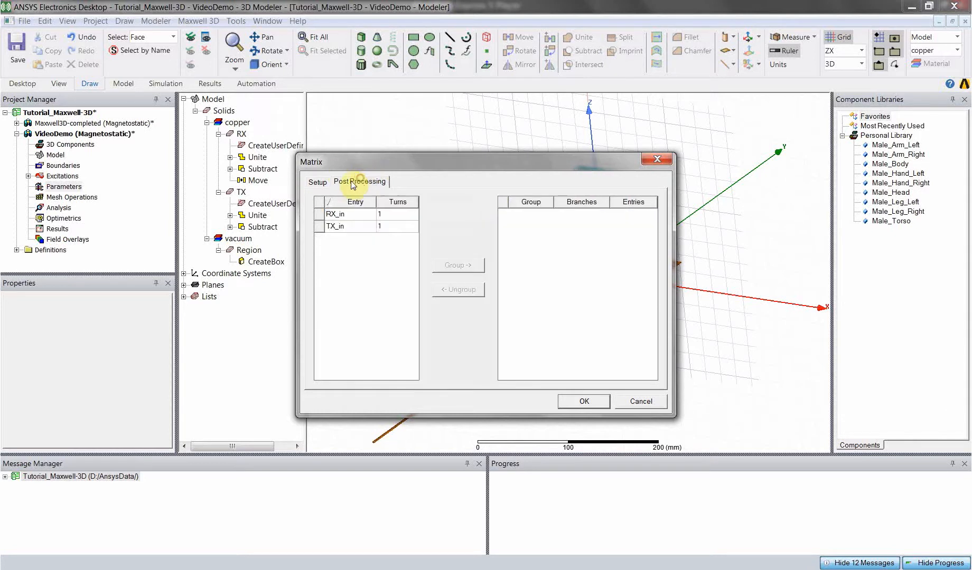
pyautogui.click(345, 217)
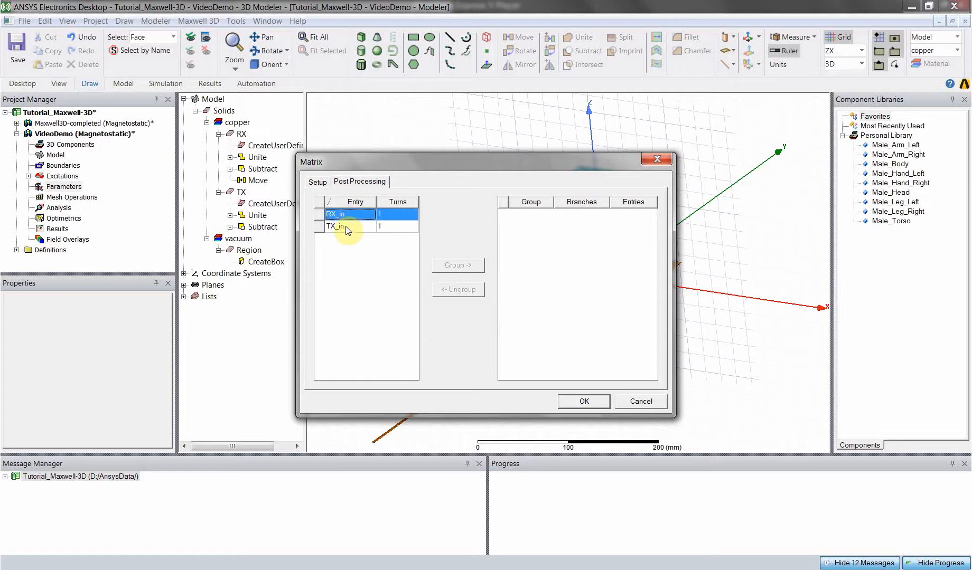
pyautogui.keyDown('shift'); pyautogui.click(346, 228); pyautogui.keyUp('shift')
pyautogui.click(466, 269)
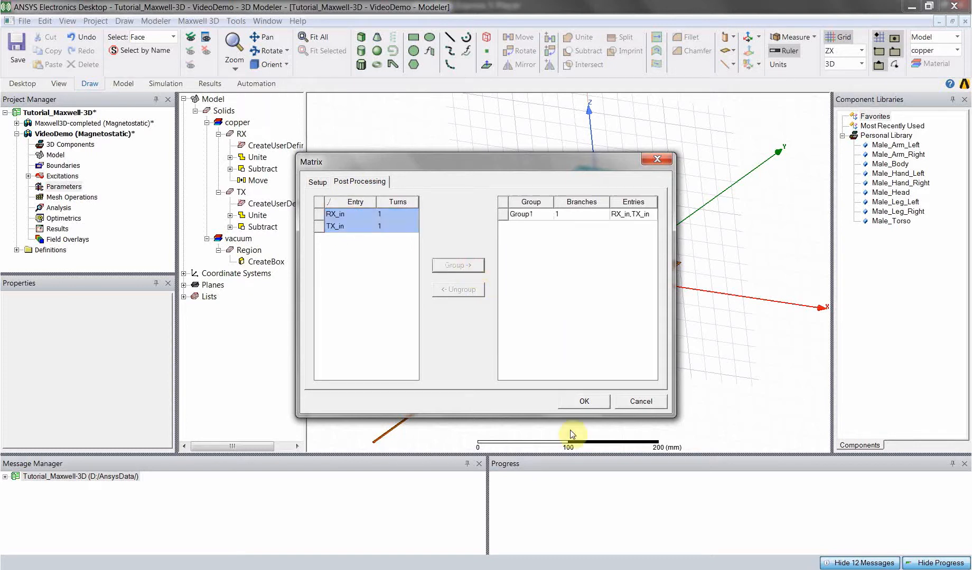
pyautogui.click(574, 401)
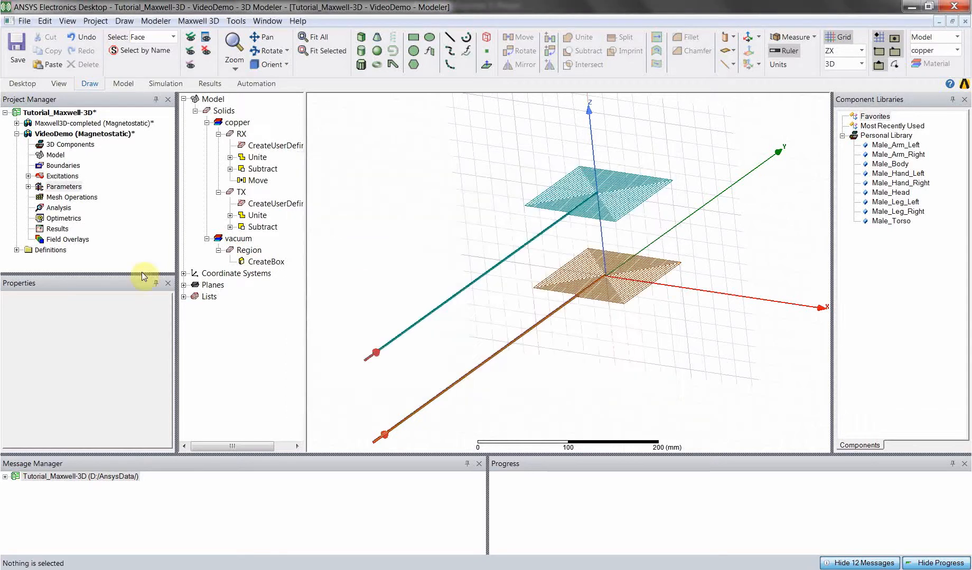
# Rename the vacuum box object Region to VacuumBox.
pyautogui.click(58, 198)
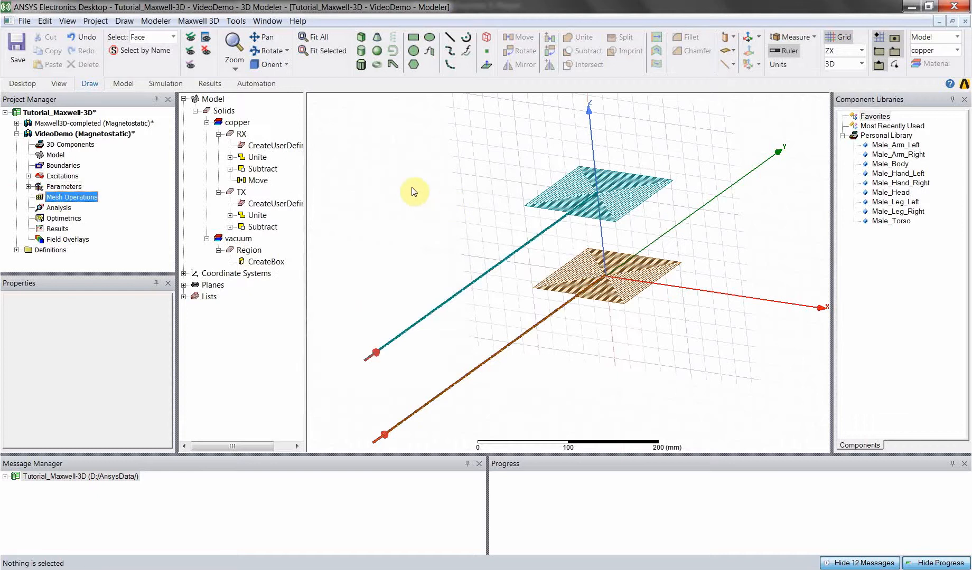
pyautogui.click(248, 251)
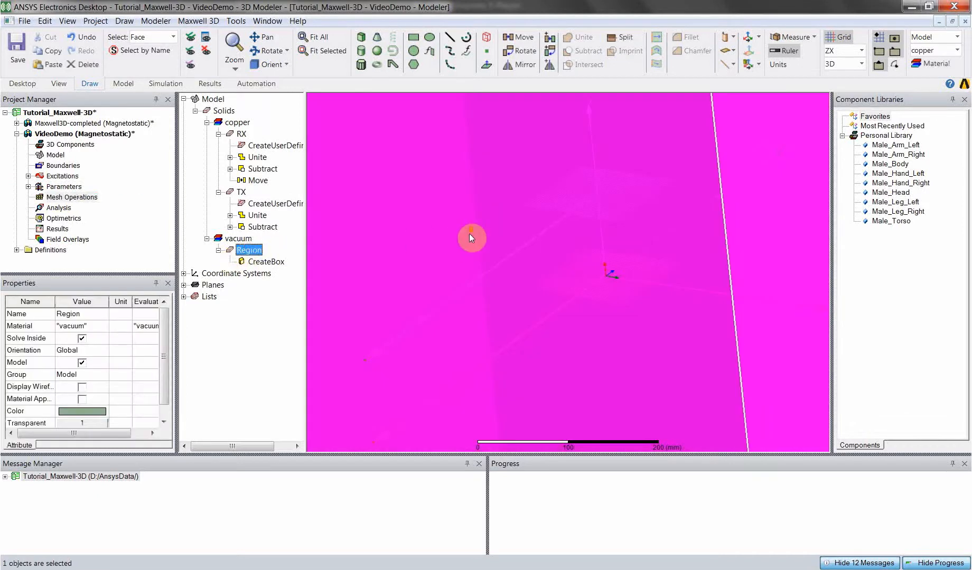
pyautogui.keyDown('alt'); pyautogui.keyDown('shift'); pyautogui.moveTo(467, 225); pyautogui.dragTo(509, 344); pyautogui.keyUp('shift'); pyautogui.keyUp('alt')
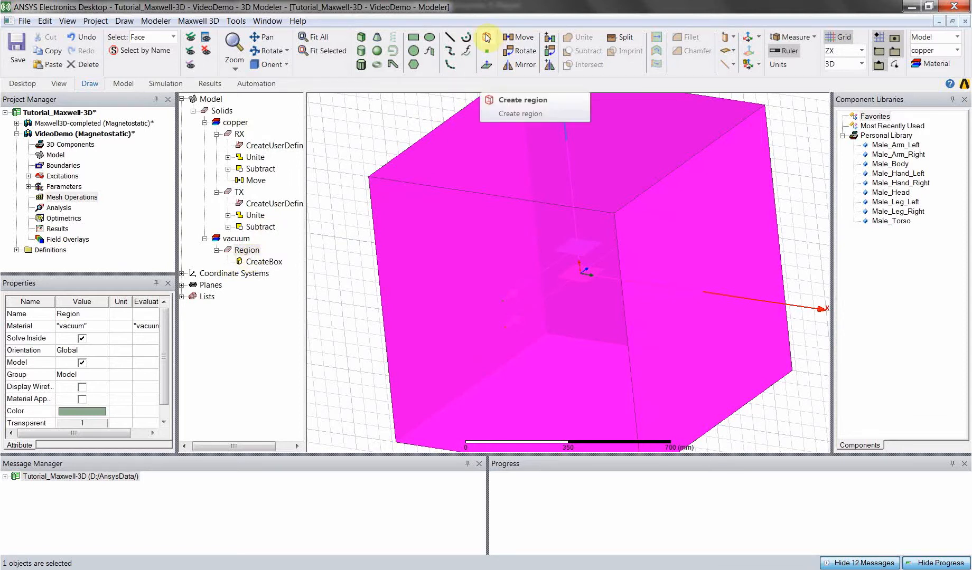
pyautogui.click(248, 250)
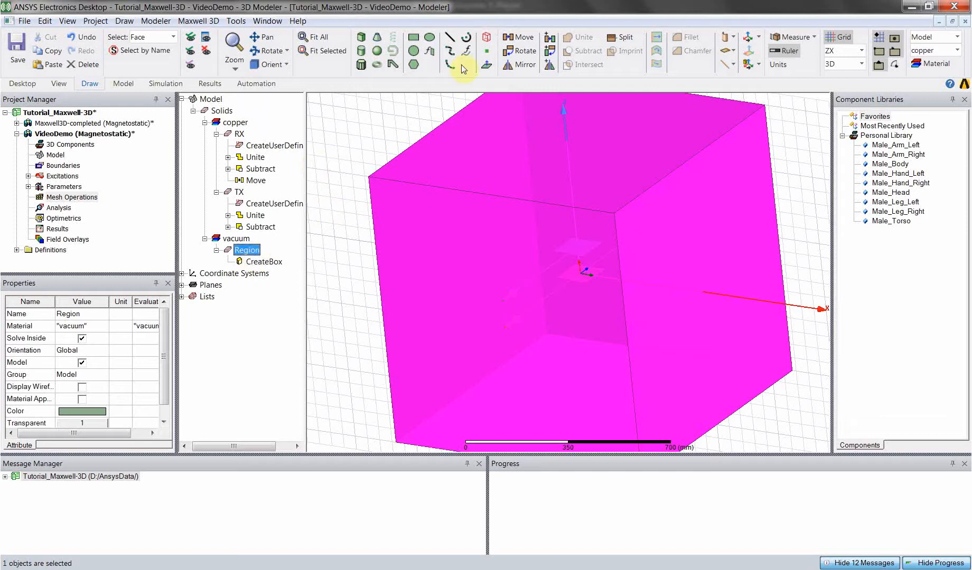
pyautogui.click(70, 314)
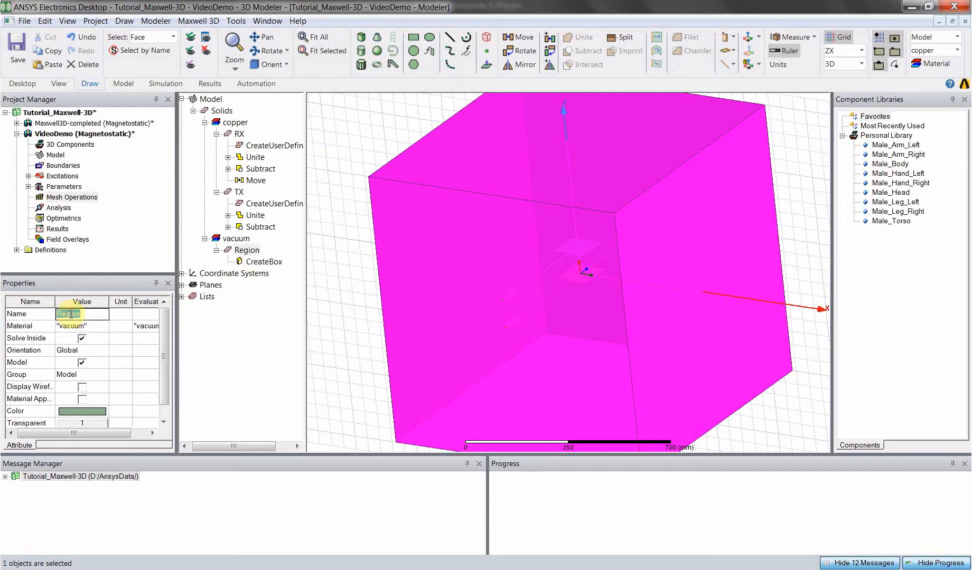
pyautogui.write('VacuumBox')
pyautogui.press('Return')
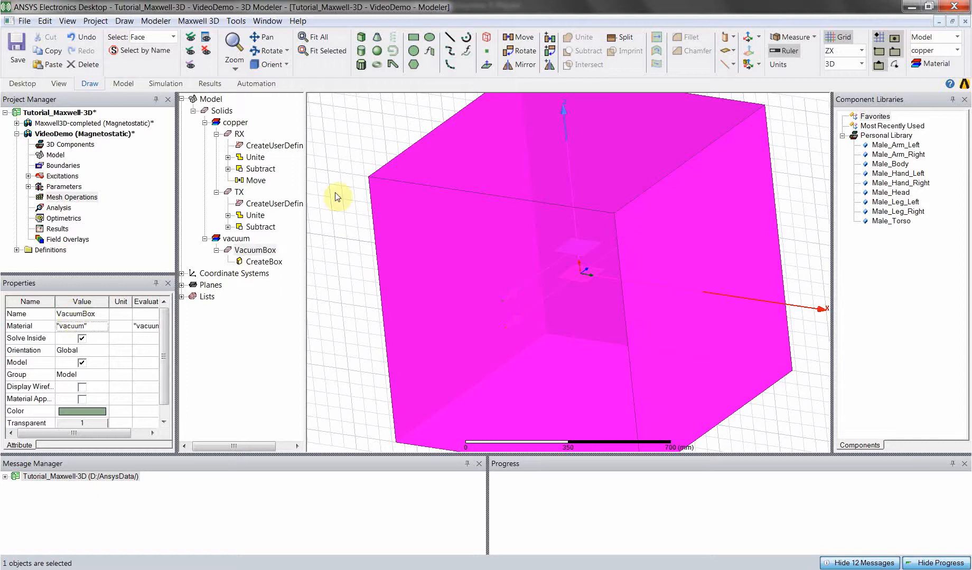
# Create a region padded similarly in all directions with a percentage offset of 0.
pyautogui.click(490, 38)
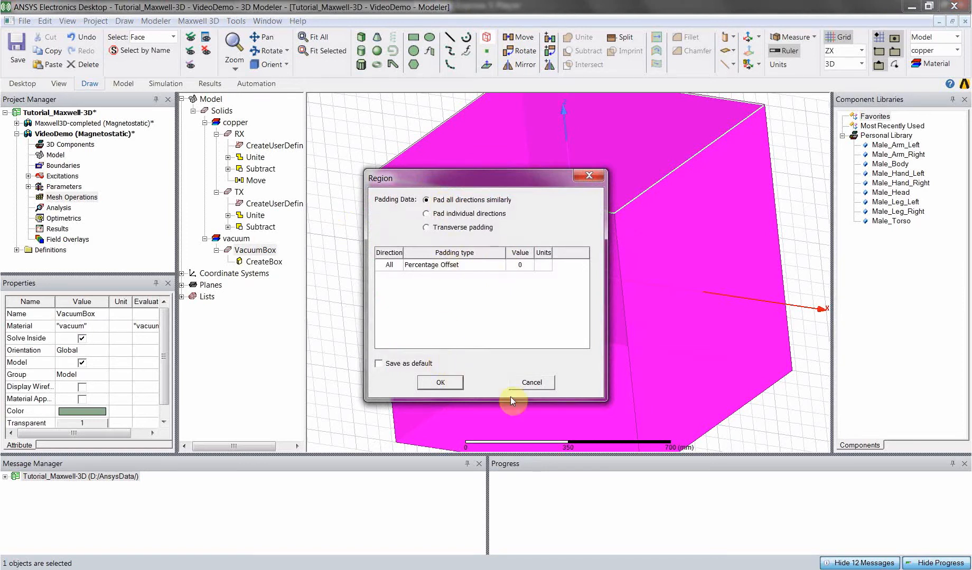
pyautogui.click(440, 383)
pyautogui.click(256, 272)
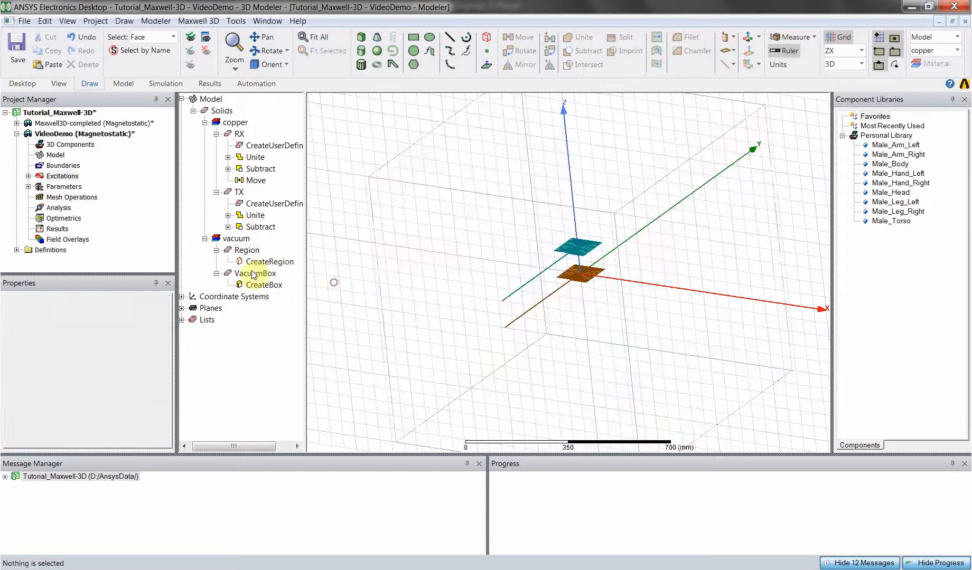
# Set the Region object's transparency to 1 and hide it in the model view.
pyautogui.click(246, 253)
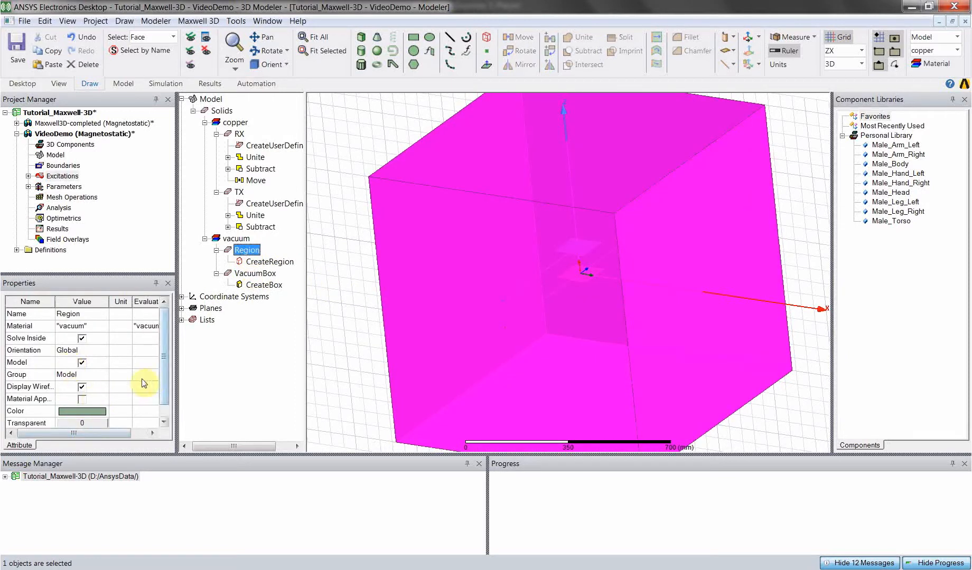
pyautogui.moveTo(161, 388); pyautogui.dragTo(166, 407)
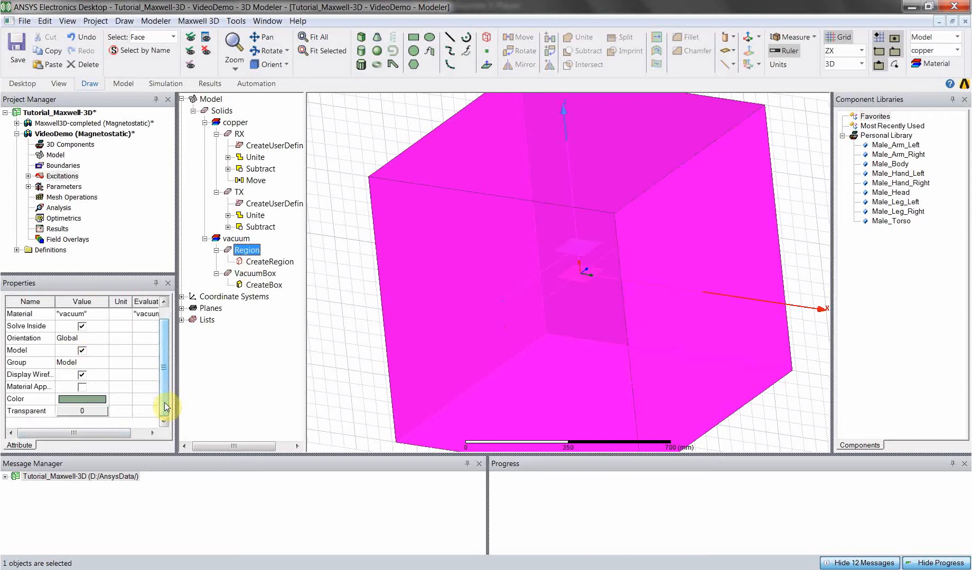
pyautogui.click(93, 412)
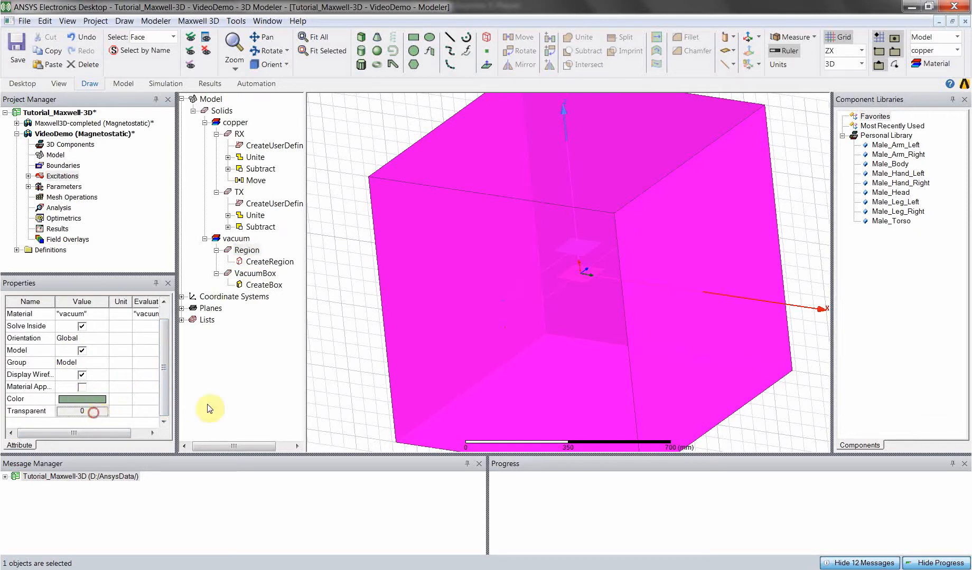
pyautogui.moveTo(407, 274); pyautogui.dragTo(568, 285)
pyautogui.click(450, 314)
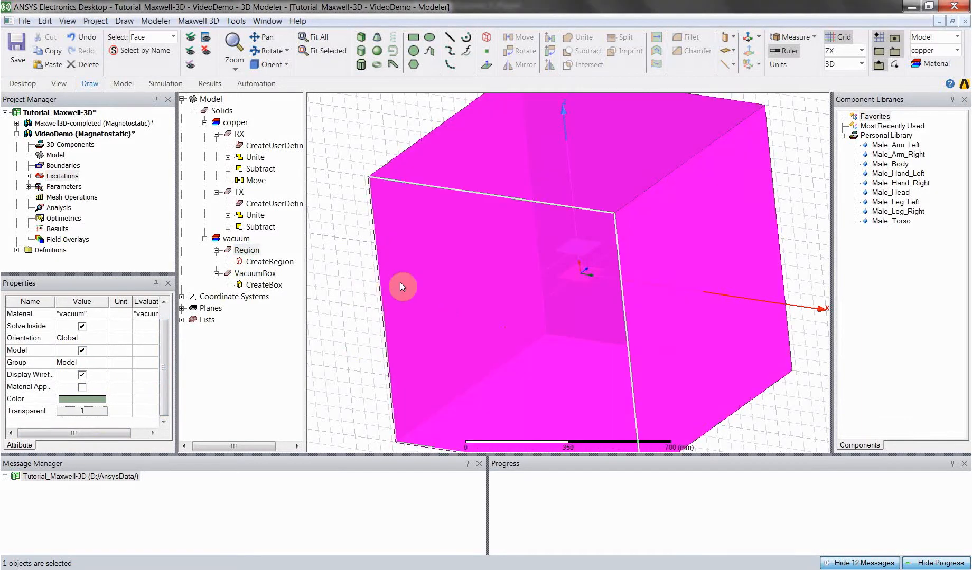
pyautogui.click(205, 51)
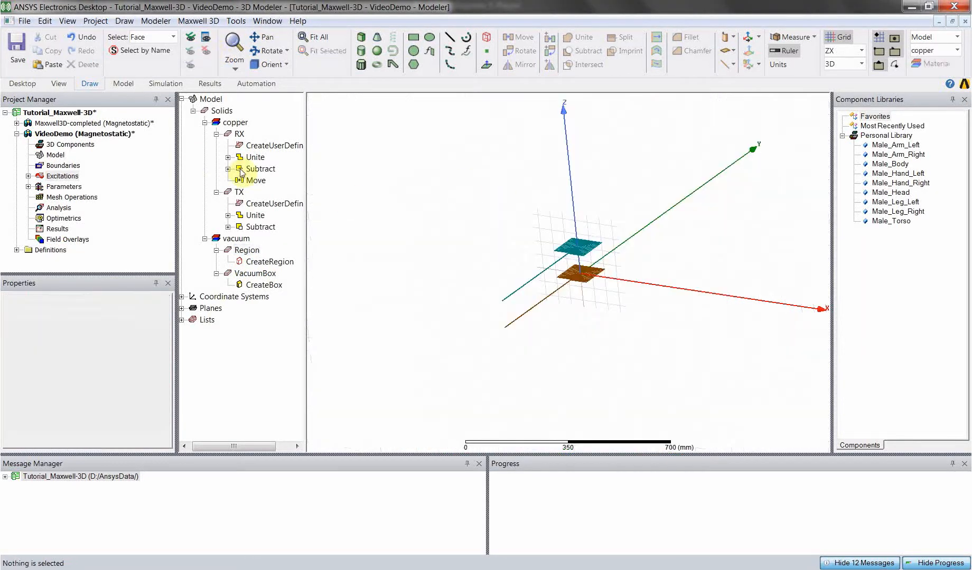
# Assign VacuumBox a length-based mesh operation inside the selection, named BoxMesh, with a 200 mm maximum element length.
pyautogui.click(252, 276)
pyautogui.rightClick(252, 276)
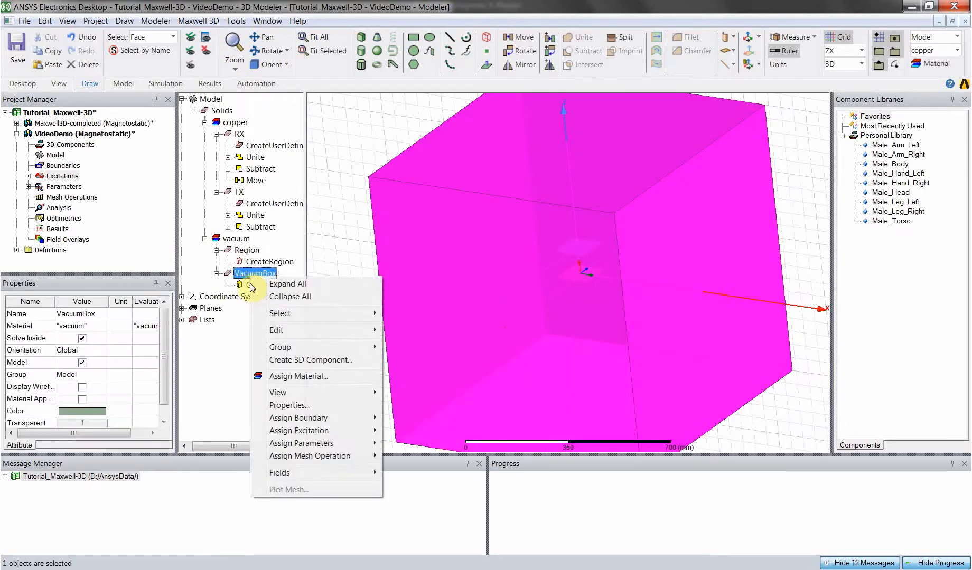
pyautogui.moveTo(341, 458)
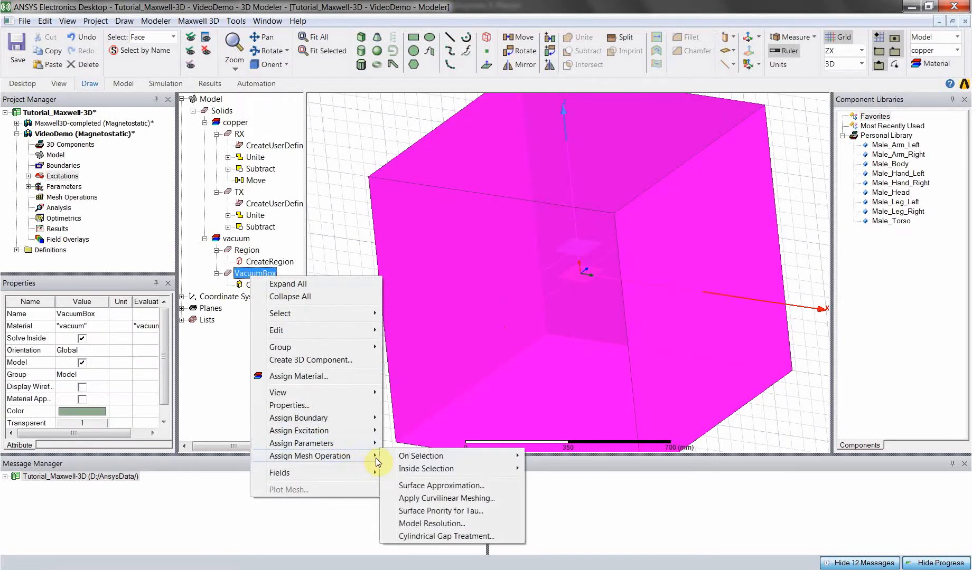
pyautogui.moveTo(514, 469)
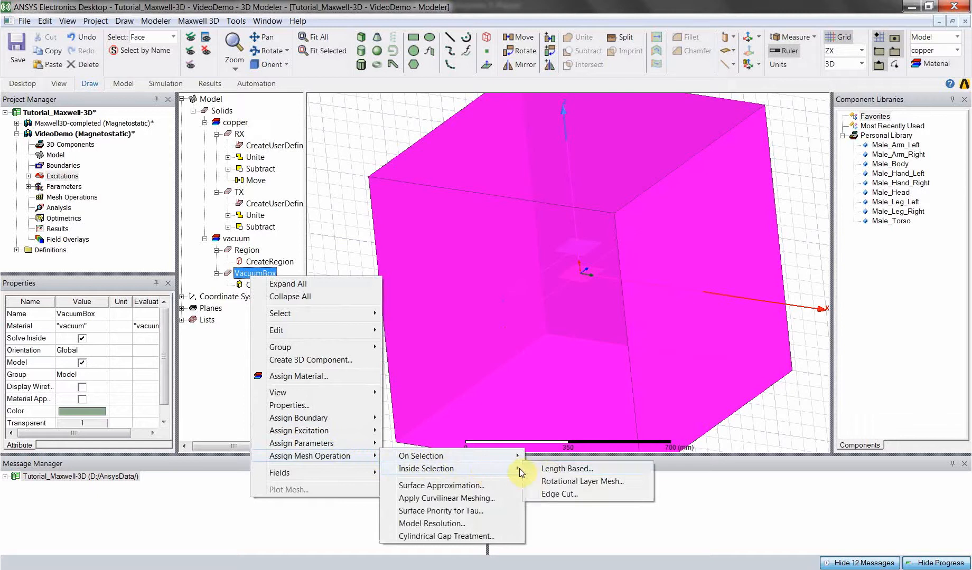
pyautogui.click(545, 474)
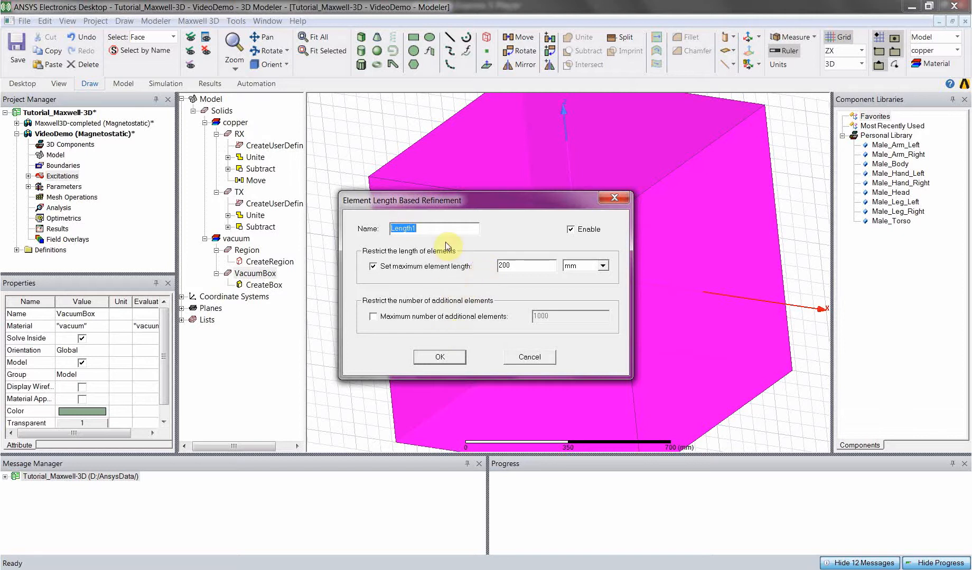
pyautogui.write('BoxMesh')
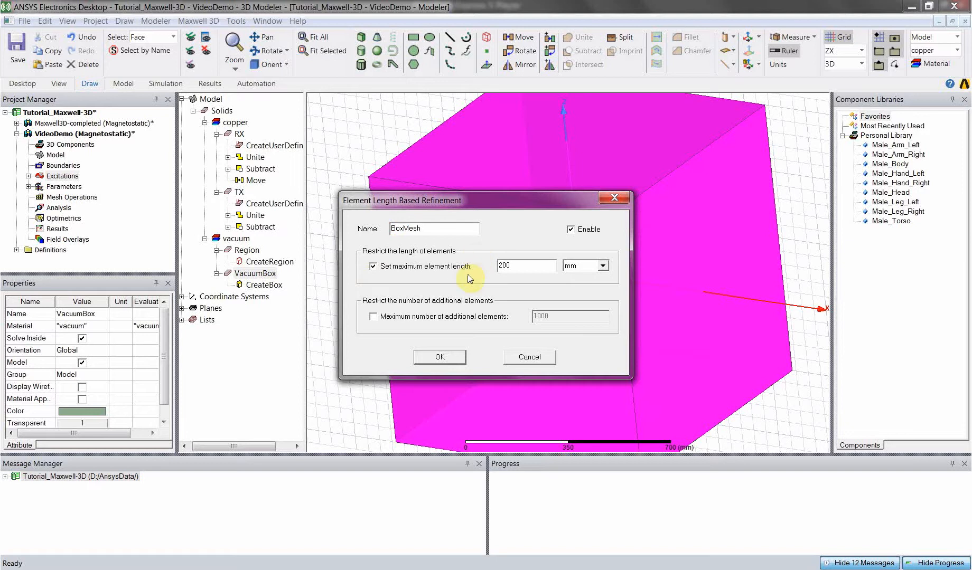
pyautogui.click(438, 357)
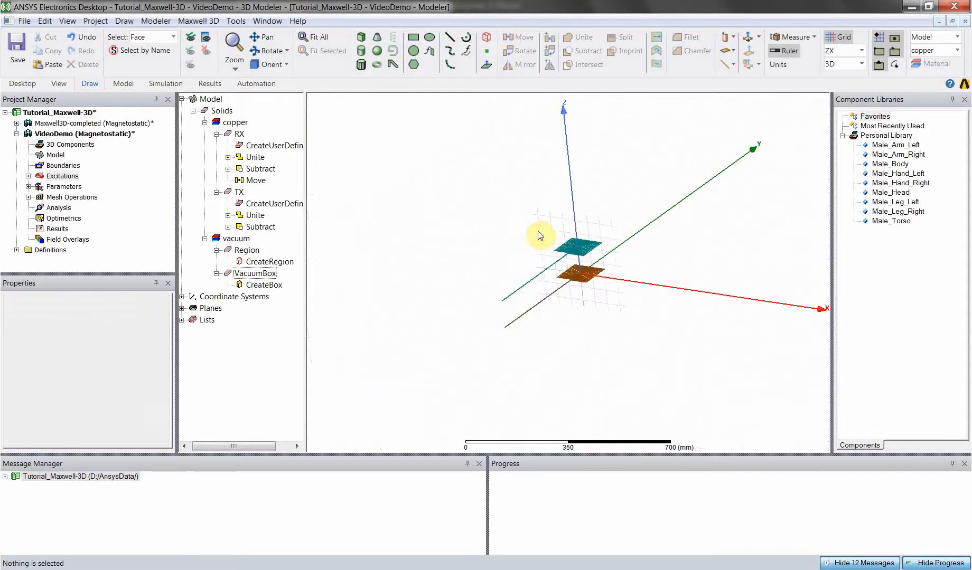
# Switch to object selection and start an on-selection length-based mesh operation for both the TX and RX coils.
pyautogui.scroll(6, 513, 213)
pyautogui.keyDown('shift'); pyautogui.moveTo(541, 247); pyautogui.dragTo(421, 225); pyautogui.keyUp('shift')
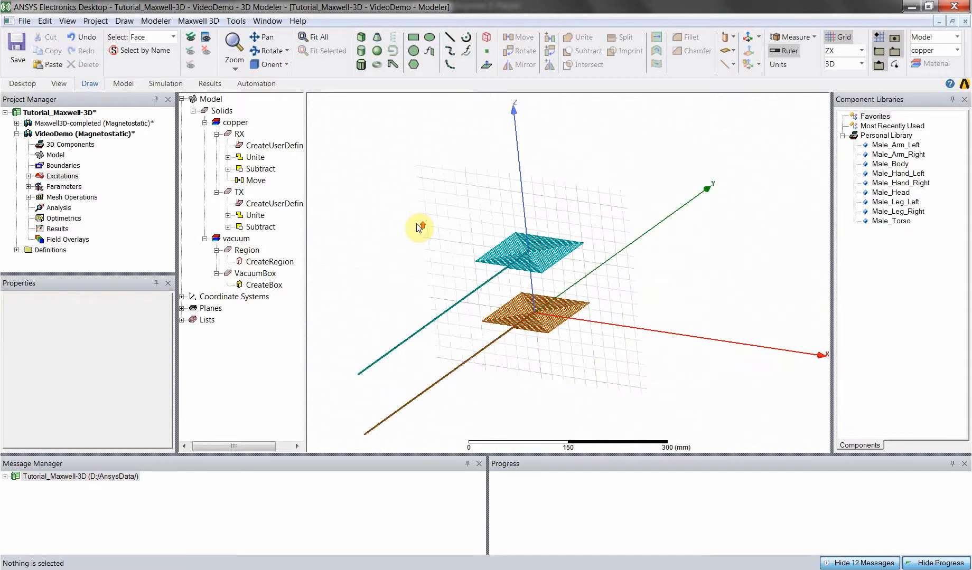
pyautogui.scroll(3, 420, 225)
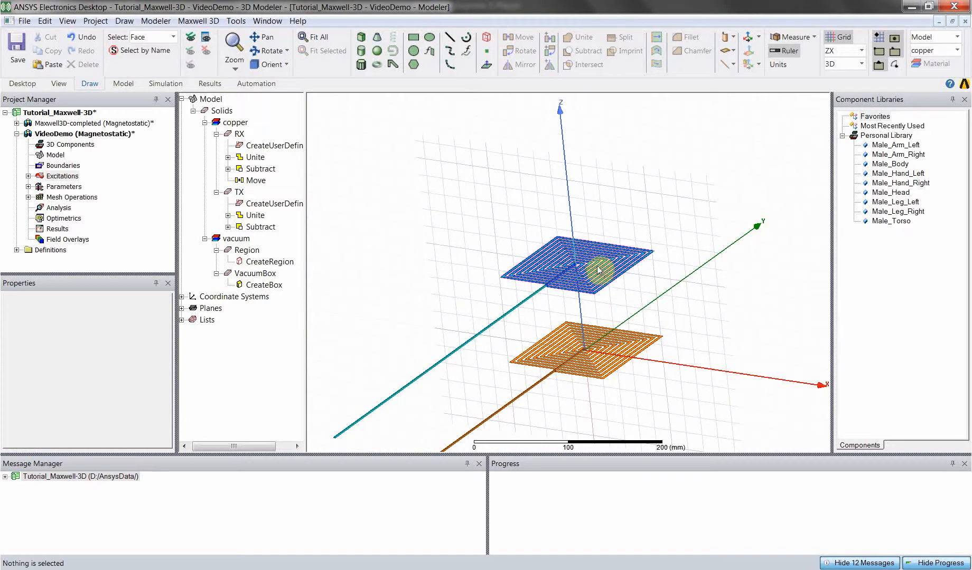
pyautogui.press('o')
pyautogui.click(589, 341)
pyautogui.keyDown('ctrl'); pyautogui.click(601, 282); pyautogui.keyUp('ctrl')
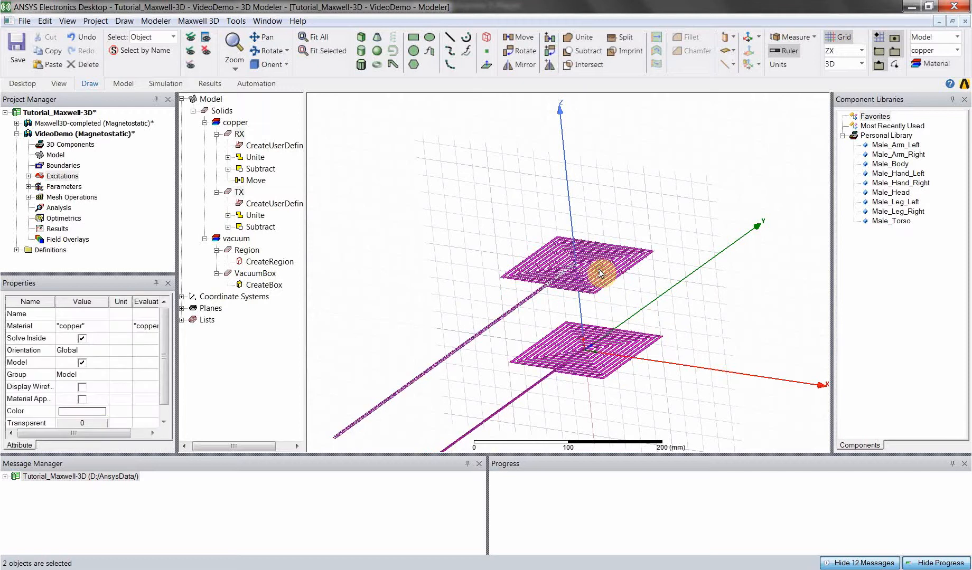
pyautogui.rightClick(588, 265)
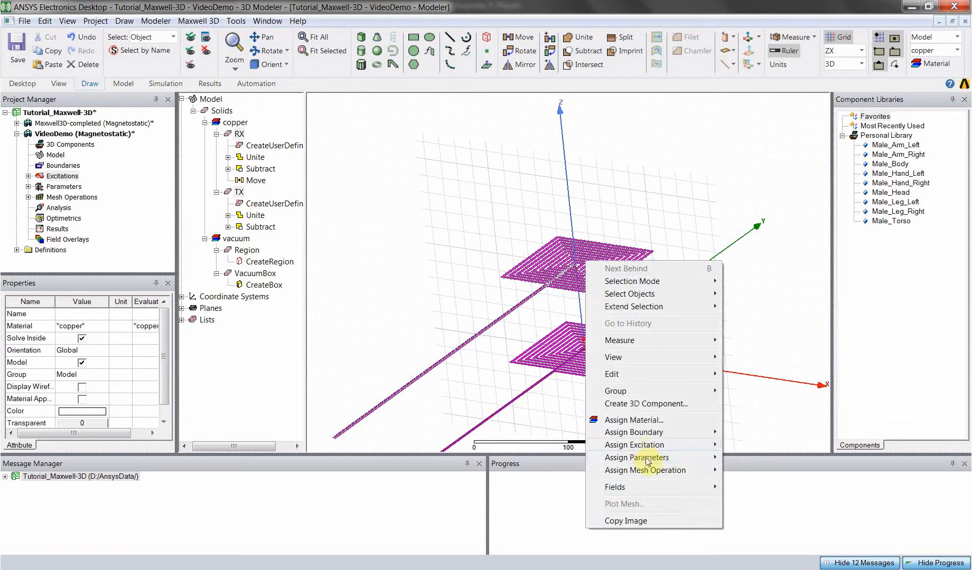
pyautogui.moveTo(654, 473)
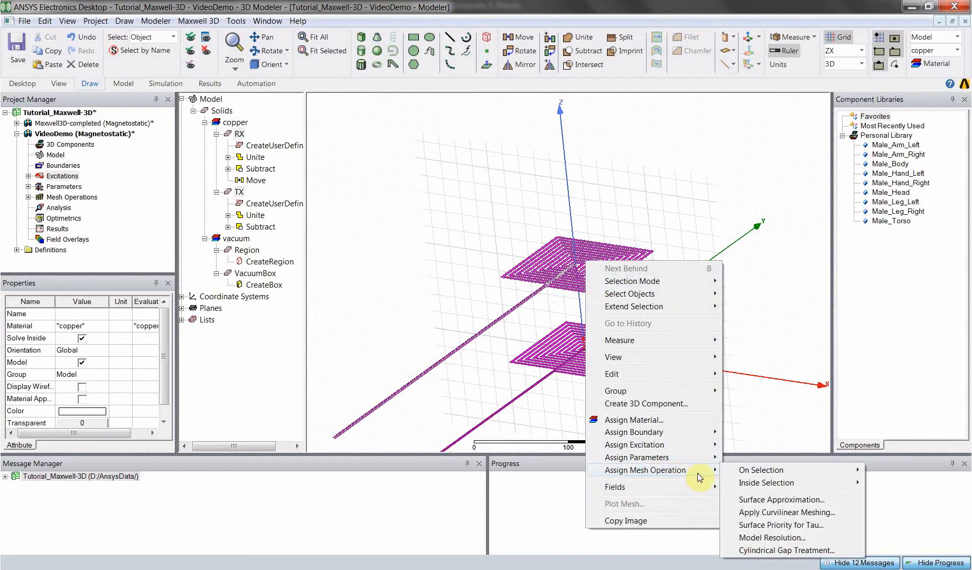
pyautogui.click(753, 474)
pyautogui.moveTo(768, 480)
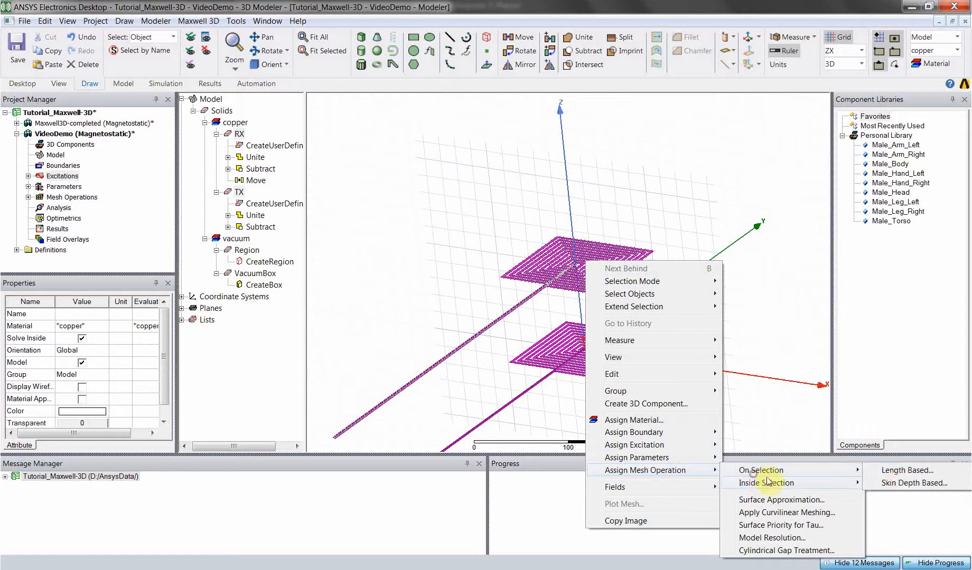
pyautogui.click(894, 470)
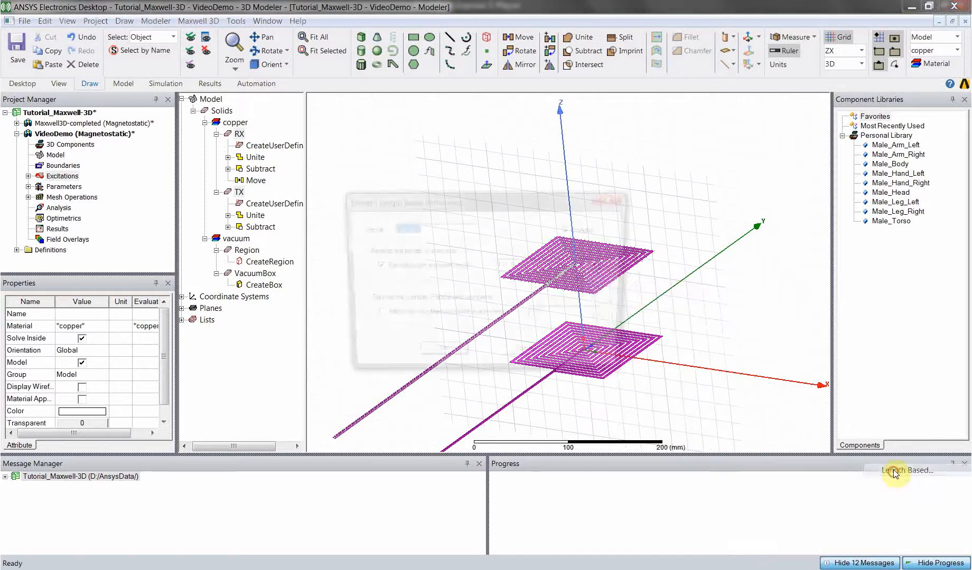
# Set the coils' maximum element length to 100 mm, name the mesh operation CoilMesh, and accept it.
pyautogui.click(510, 265)
pyautogui.doubleClick(511, 265)
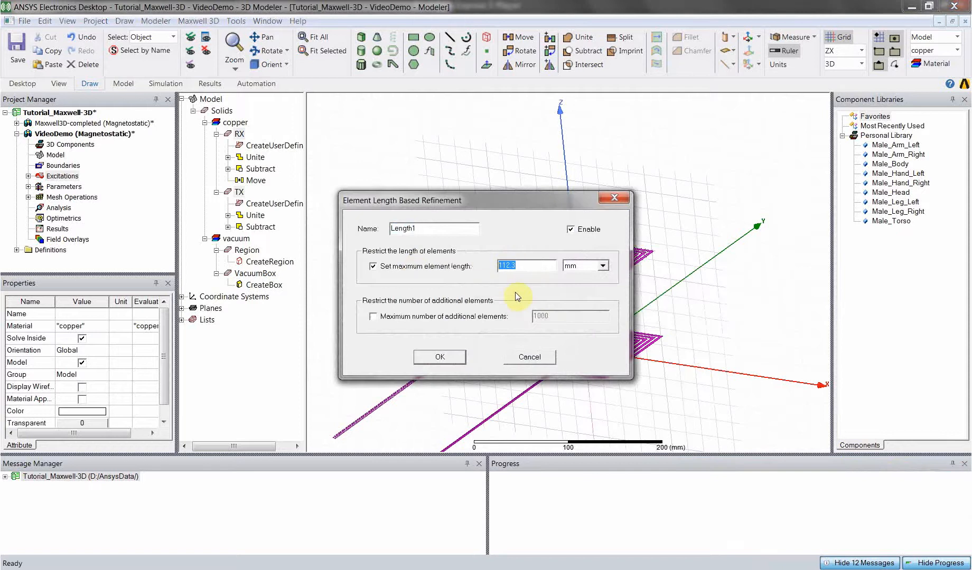
pyautogui.write('100')
pyautogui.doubleClick(418, 234)
pyautogui.write('CoilMesh')
pyautogui.press('Return')
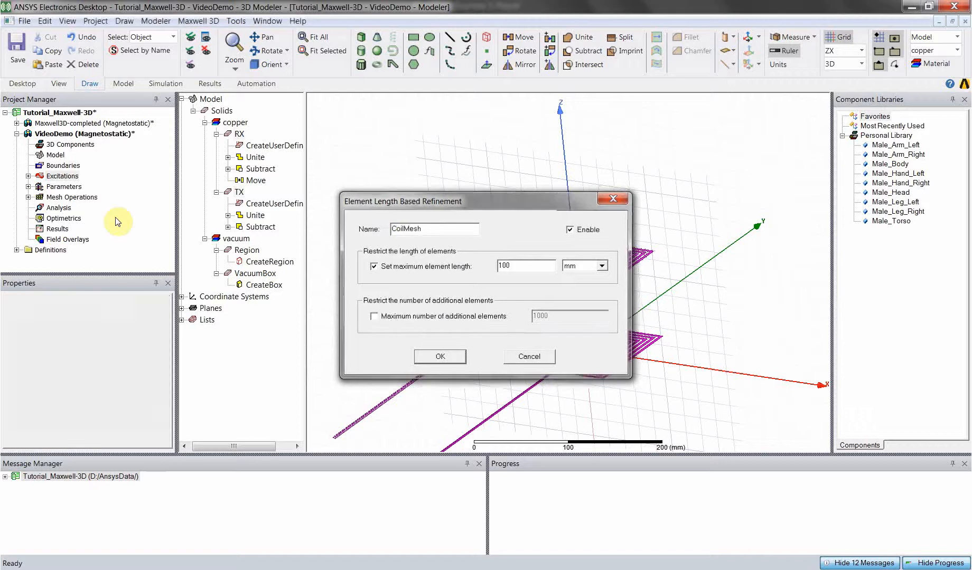
pyautogui.click(28, 197)
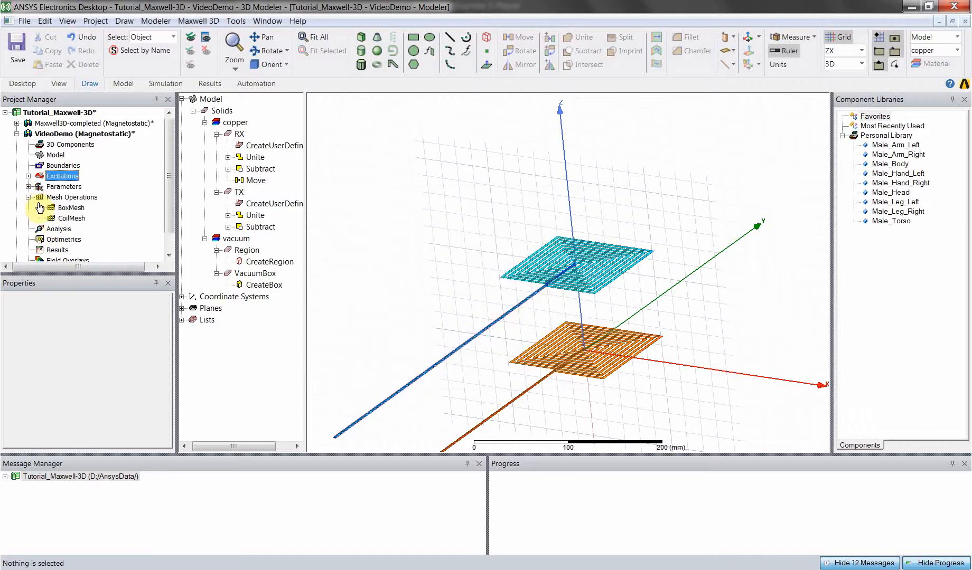
pyautogui.click(28, 197)
# Add a solution setup to the VideoDemo analysis and set its percent error to 10.
pyautogui.rightClick(55, 208)
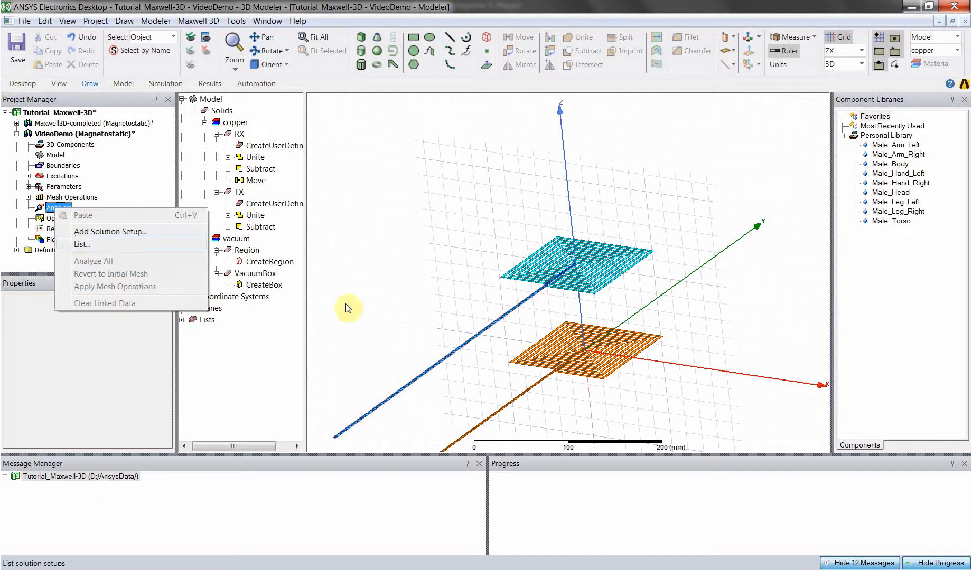
pyautogui.click(107, 232)
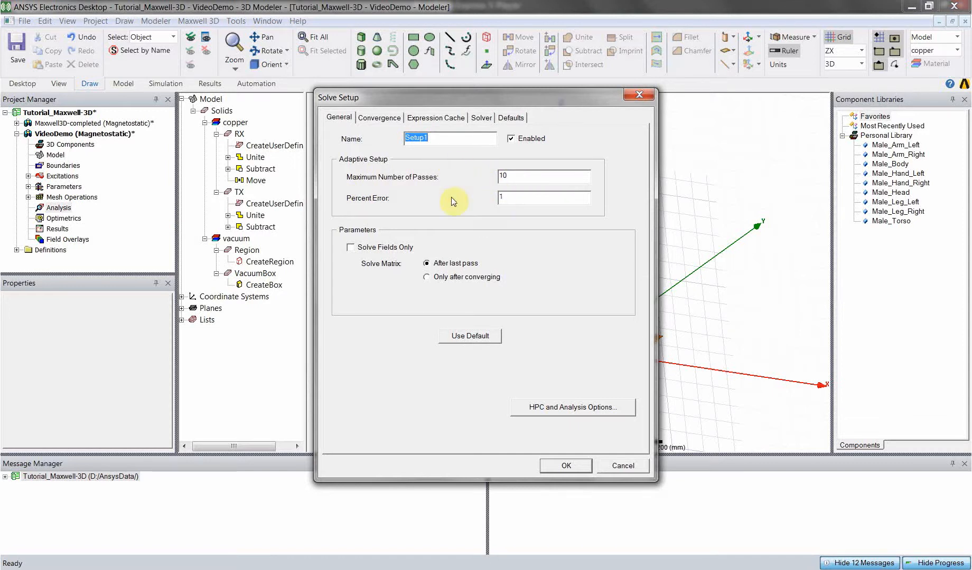
pyautogui.doubleClick(510, 178)
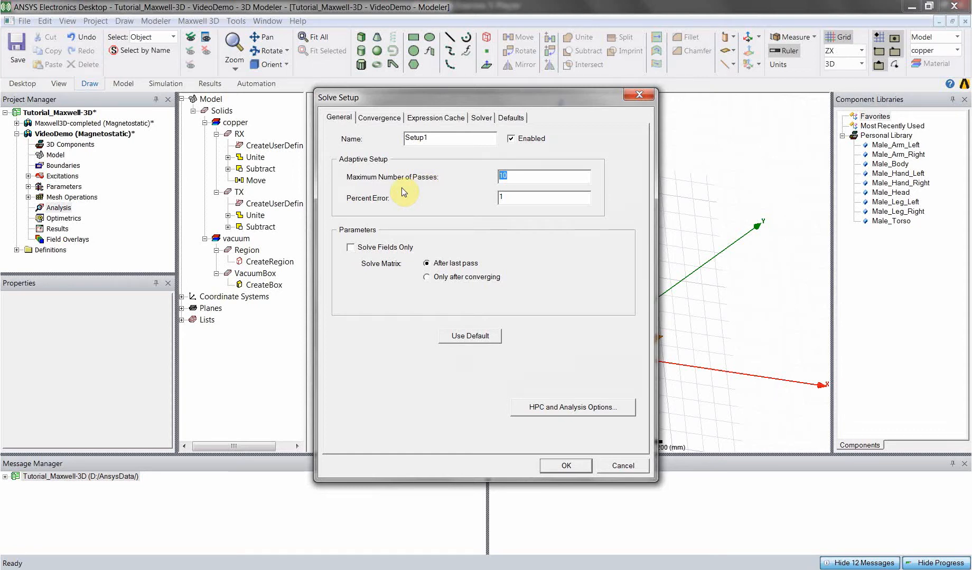
pyautogui.doubleClick(518, 194)
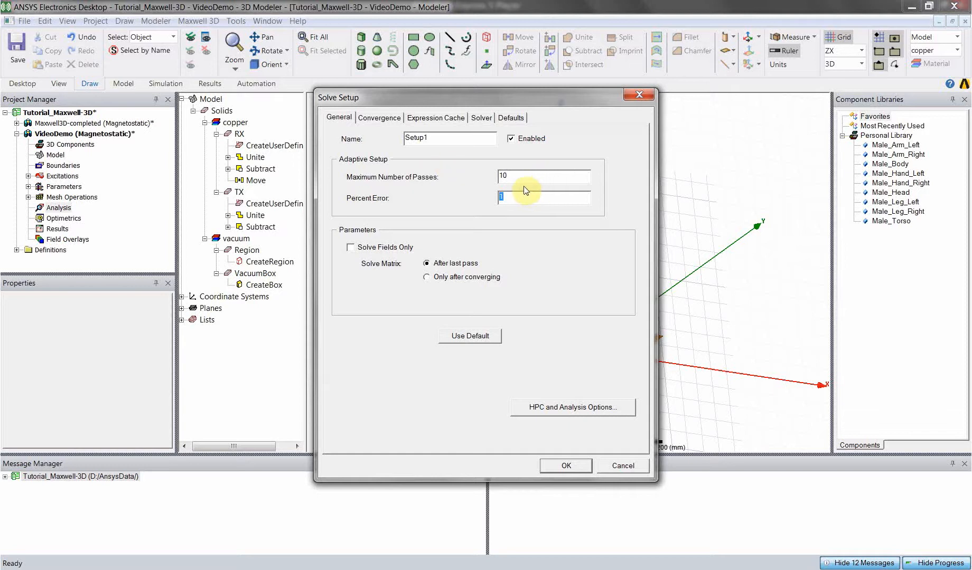
pyautogui.write('5')
pyautogui.doubleClick(521, 196)
pyautogui.write('10')
pyautogui.click(532, 196)
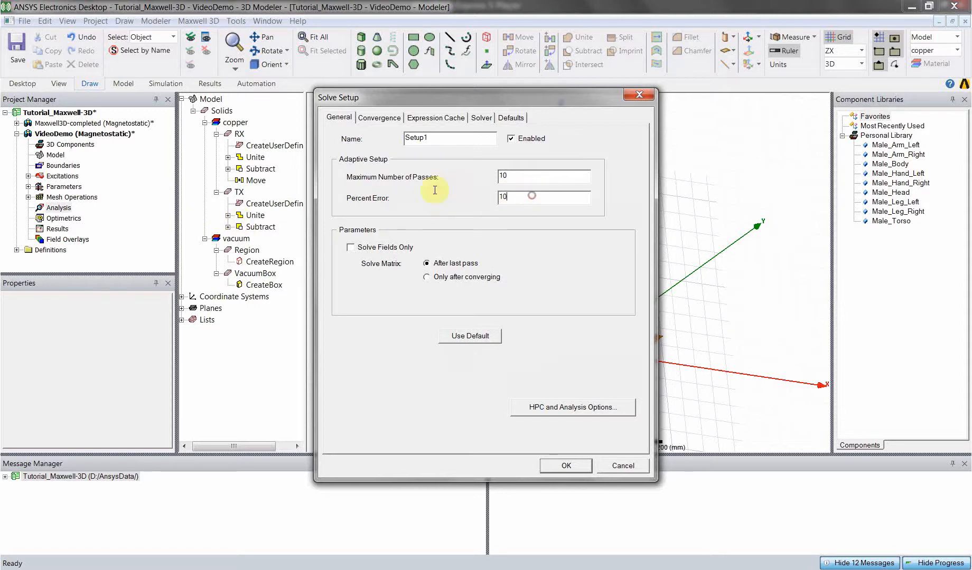
pyautogui.doubleClick(528, 177)
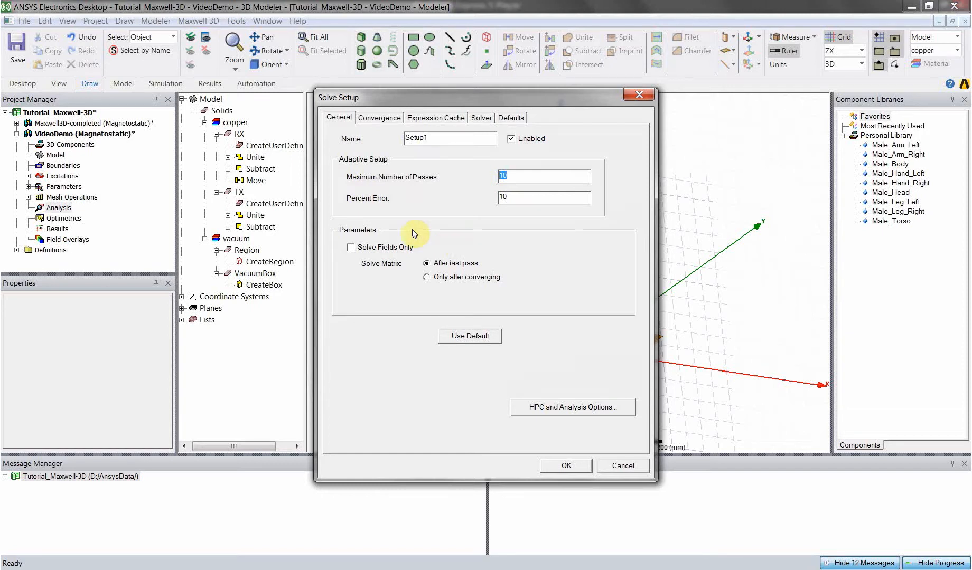
pyautogui.click(504, 197)
pyautogui.doubleClick(504, 198)
pyautogui.click(516, 200)
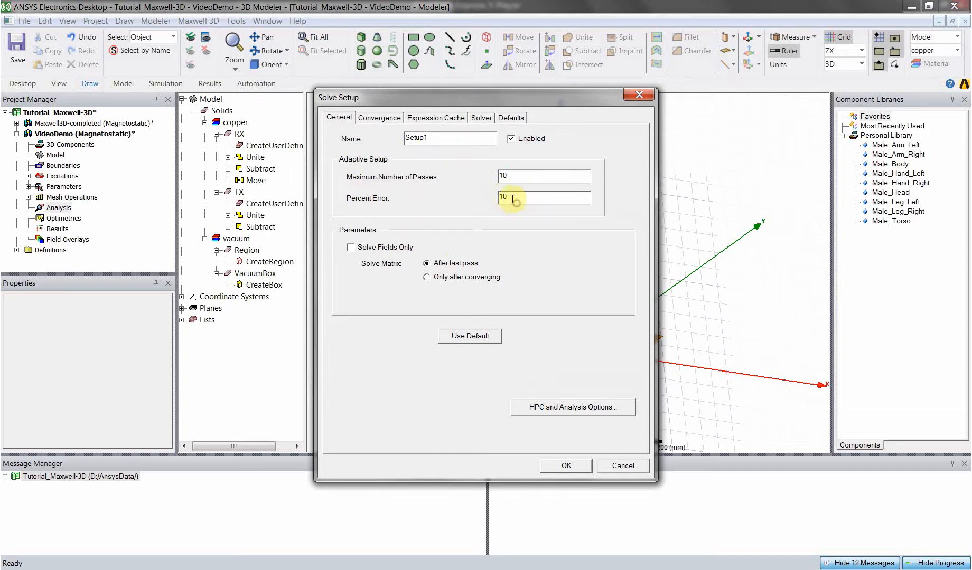
# Set the minimum number of passes to 5 in the setup's convergence settings.
pyautogui.click(379, 117)
pyautogui.doubleClick(471, 153)
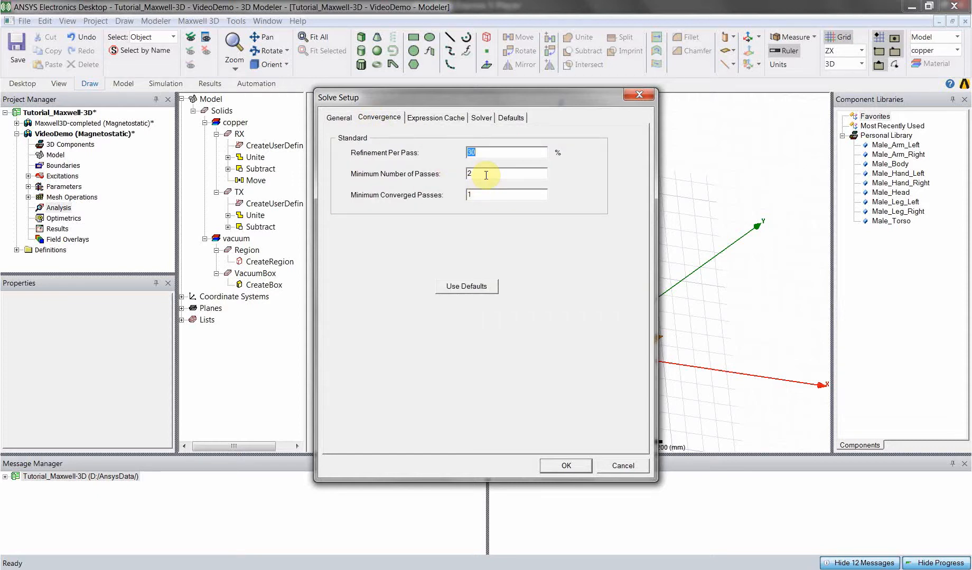
pyautogui.doubleClick(485, 175)
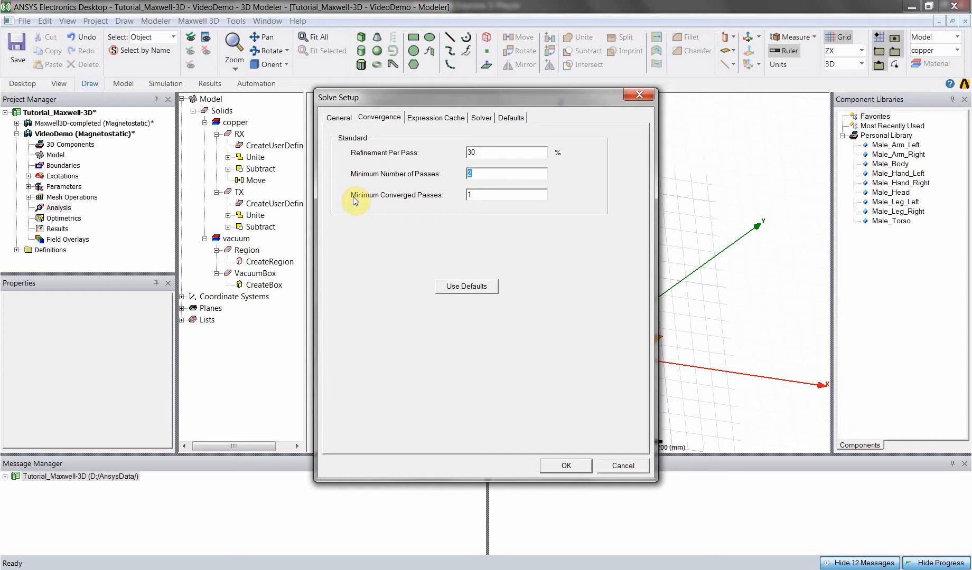
pyautogui.write('5')
pyautogui.doubleClick(490, 194)
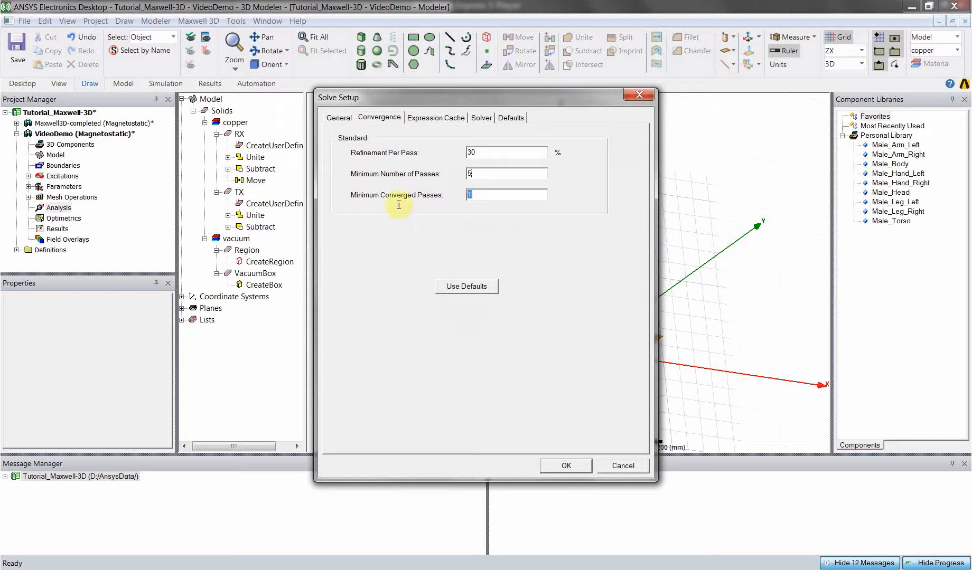
# Enable the iterative solver in the setup's solver options and accept the solution setup.
pyautogui.click(417, 119)
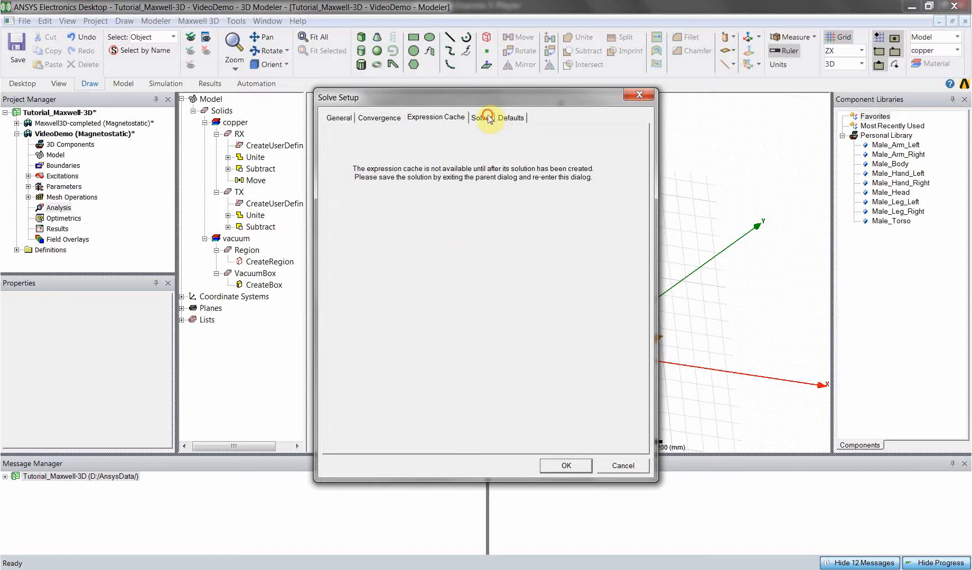
pyautogui.click(484, 117)
pyautogui.click(437, 119)
pyautogui.click(482, 120)
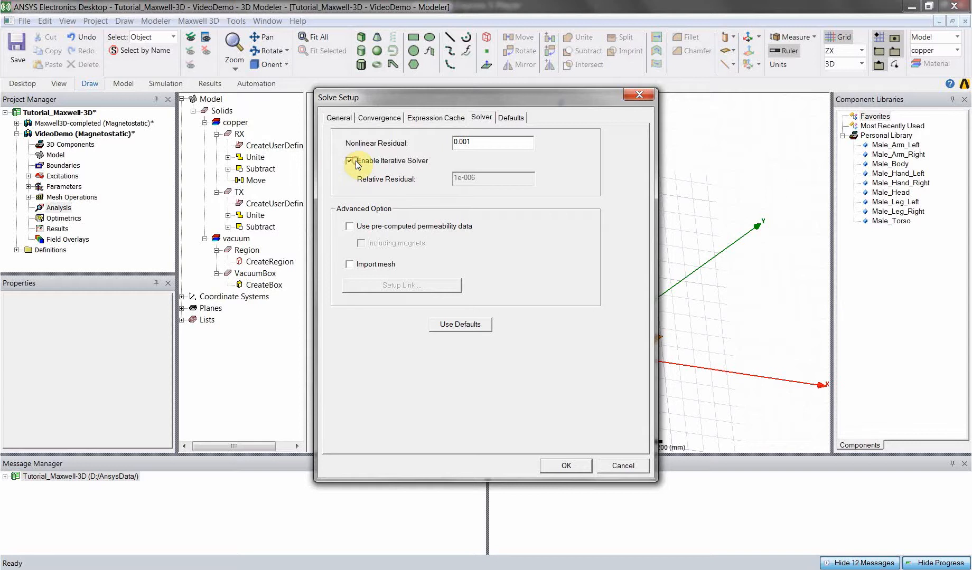
pyautogui.click(511, 117)
pyautogui.click(481, 117)
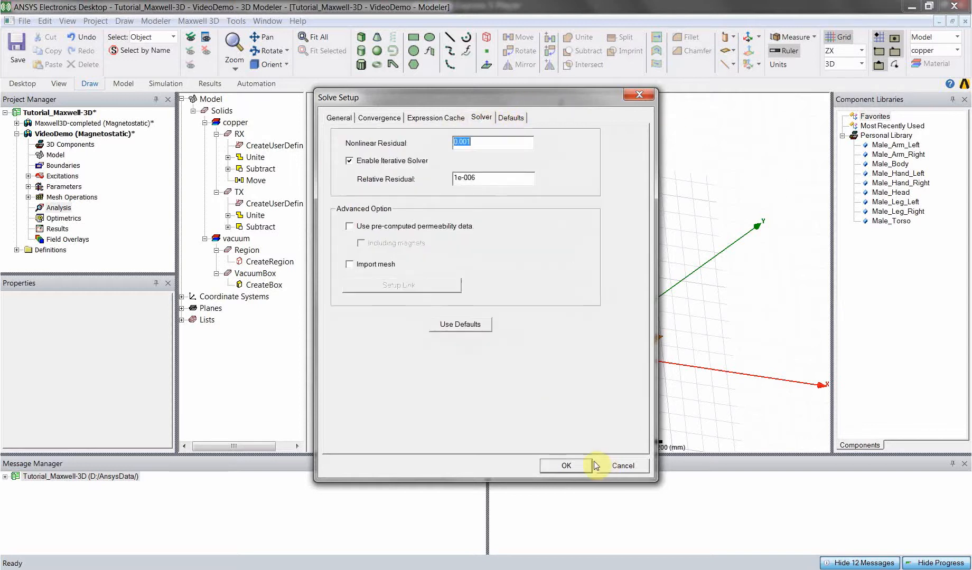
pyautogui.click(576, 466)
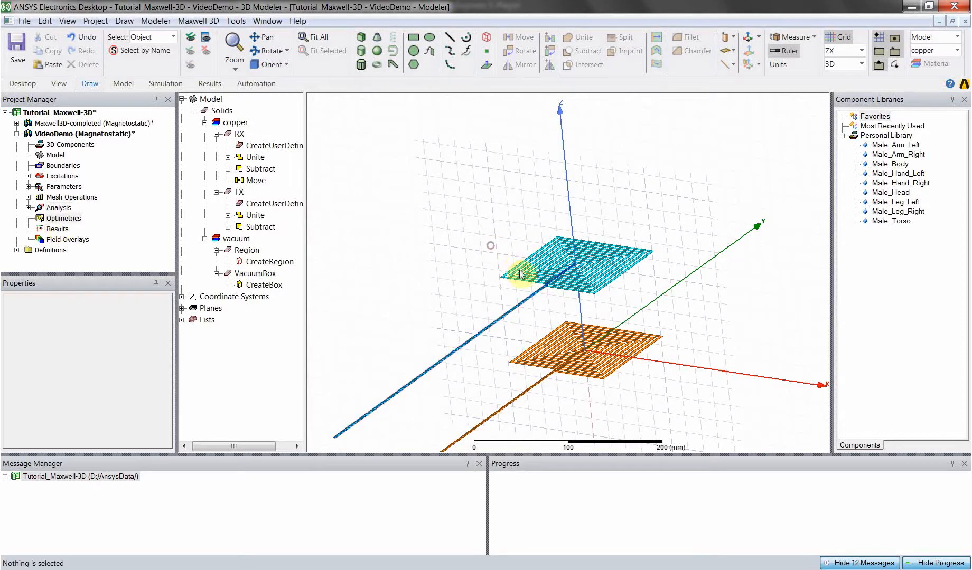
pyautogui.scroll(-2, 492, 302)
pyautogui.scroll(4, 604, 210)
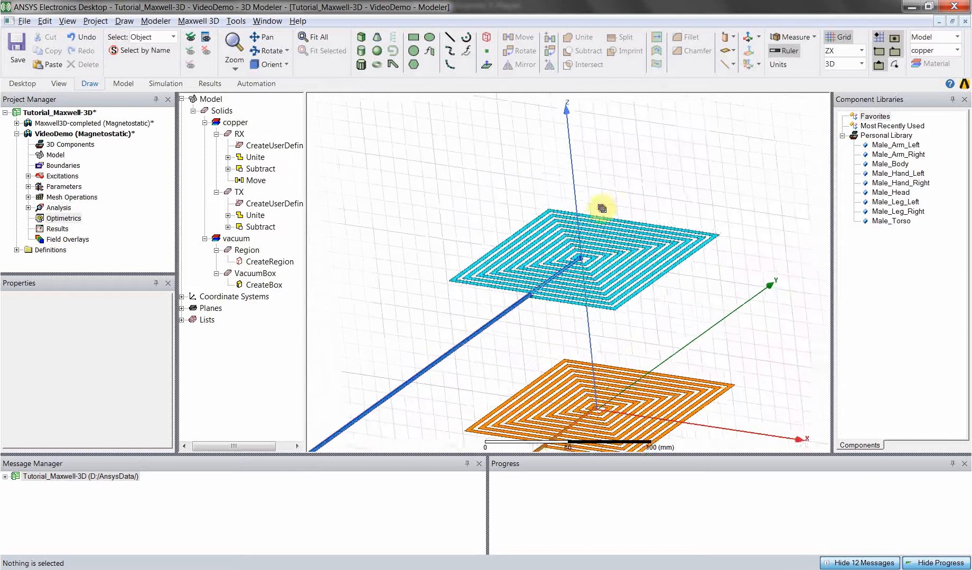
pyautogui.click(626, 260)
pyautogui.scroll(-3, 626, 260)
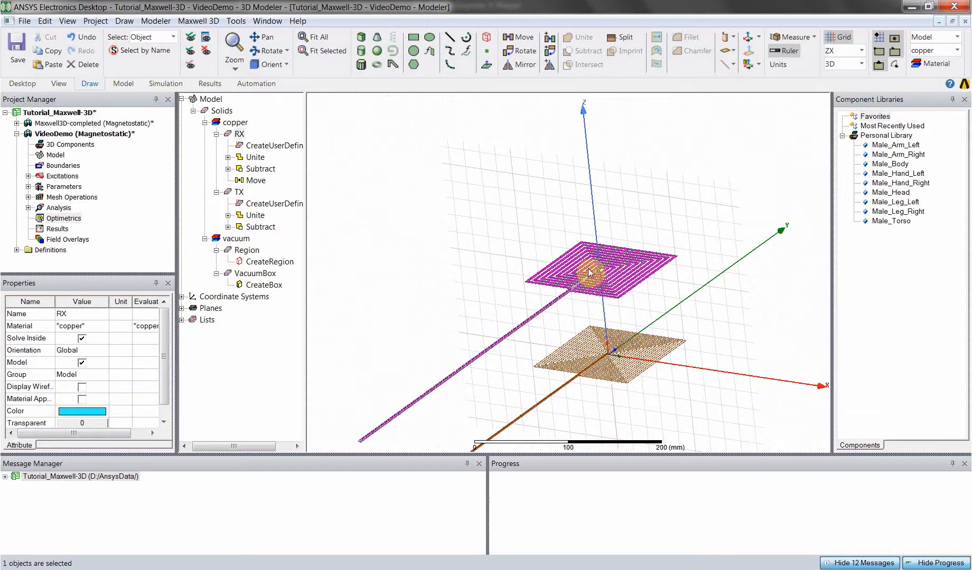
pyautogui.click(555, 241)
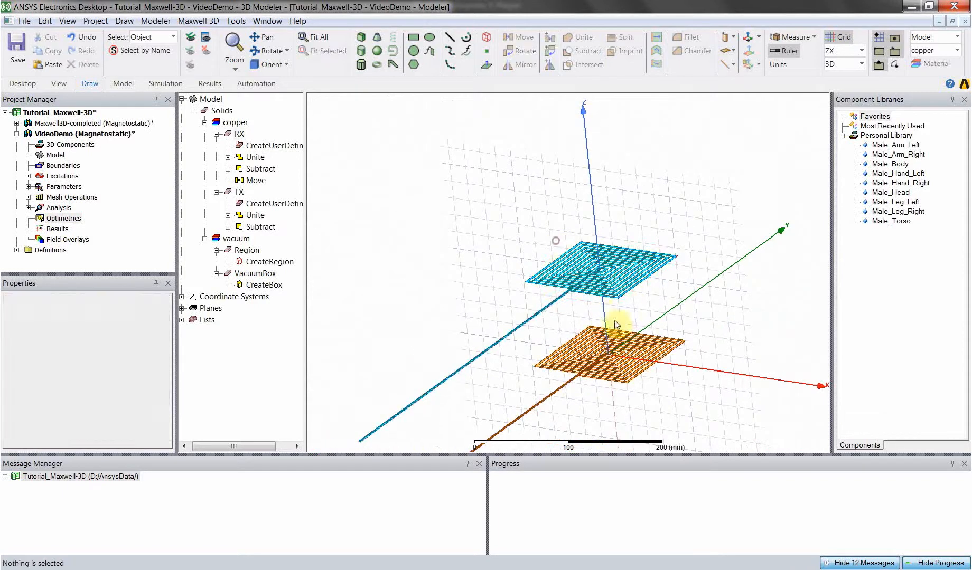
pyautogui.click(605, 250)
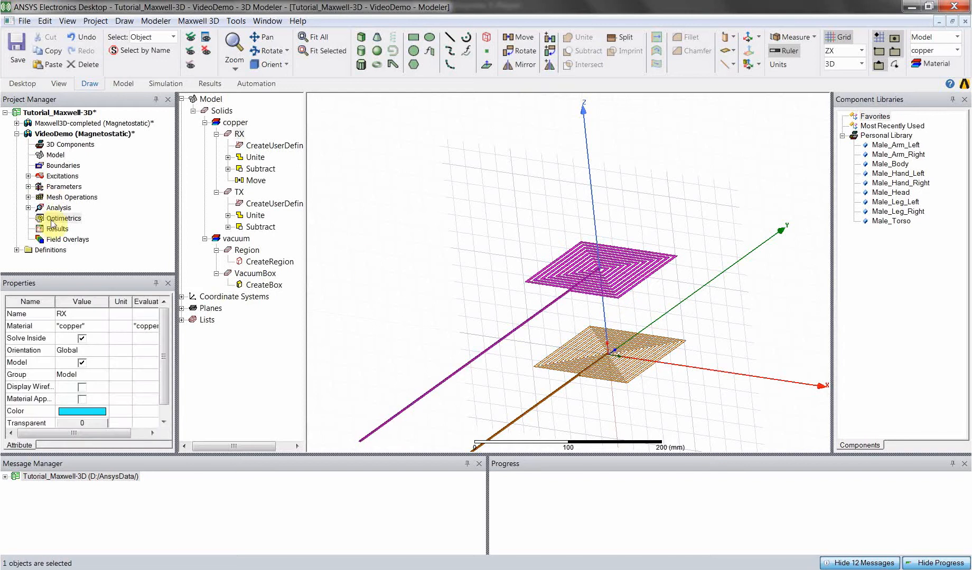
# Start a new parametric sweep setup in the VideoDemo design's Optimetrics.
pyautogui.click(68, 134)
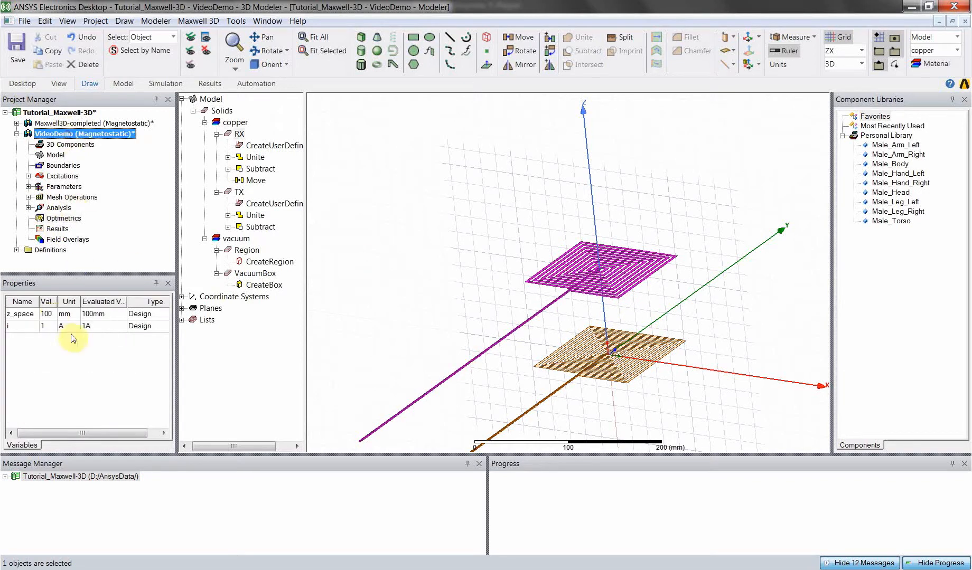
pyautogui.click(63, 218)
pyautogui.rightClick(63, 218)
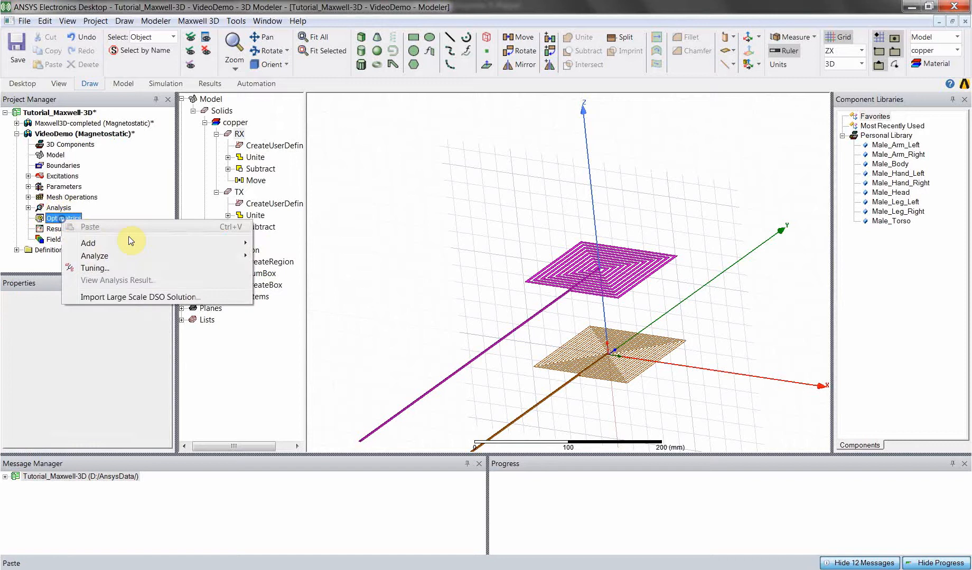
pyautogui.moveTo(160, 243)
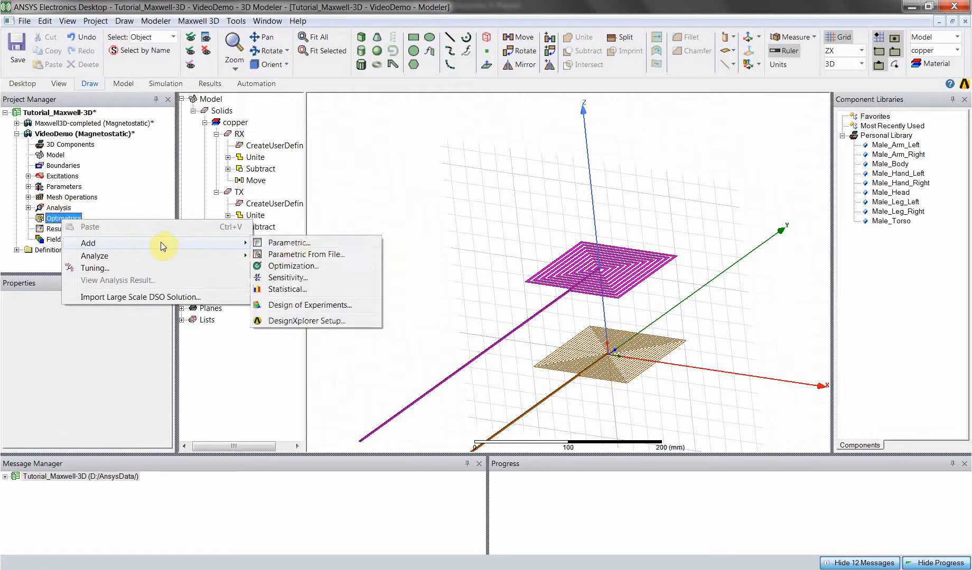
pyautogui.click(301, 242)
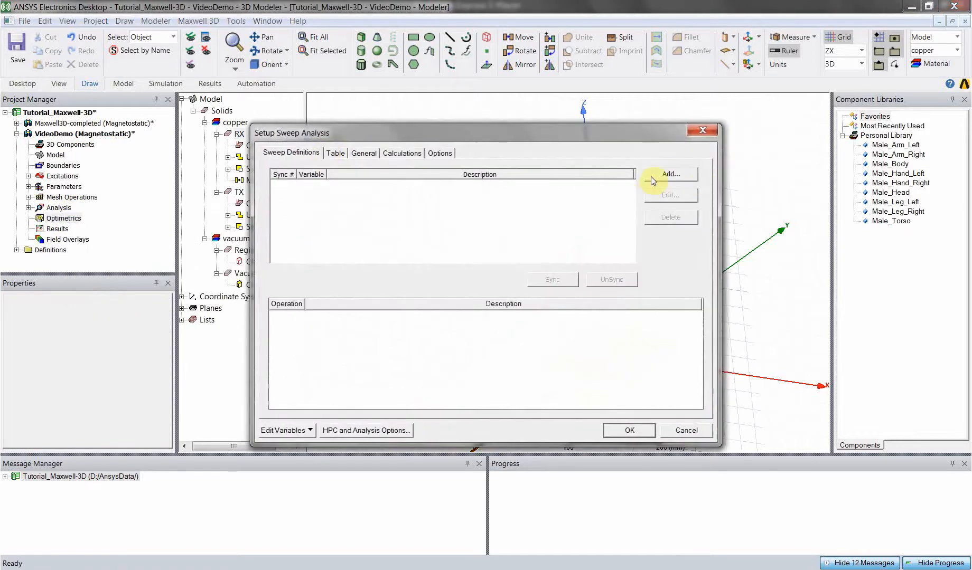
# Add a linear-step sweep of z_space from 50 mm to 200 mm in 50 mm steps, and check its table and general settings.
pyautogui.click(666, 175)
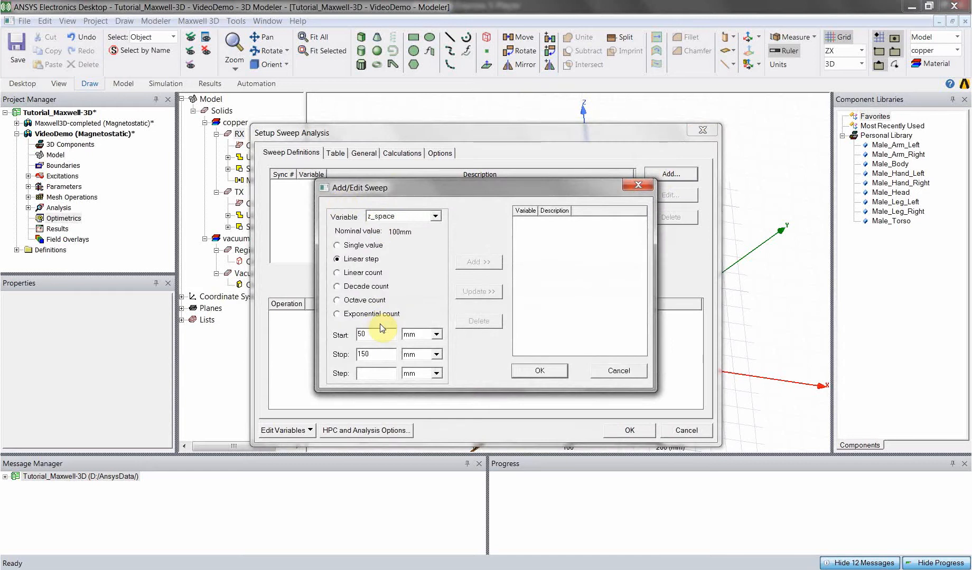
pyautogui.doubleClick(370, 355)
pyautogui.write('200')
pyautogui.click(393, 371)
pyautogui.write('50')
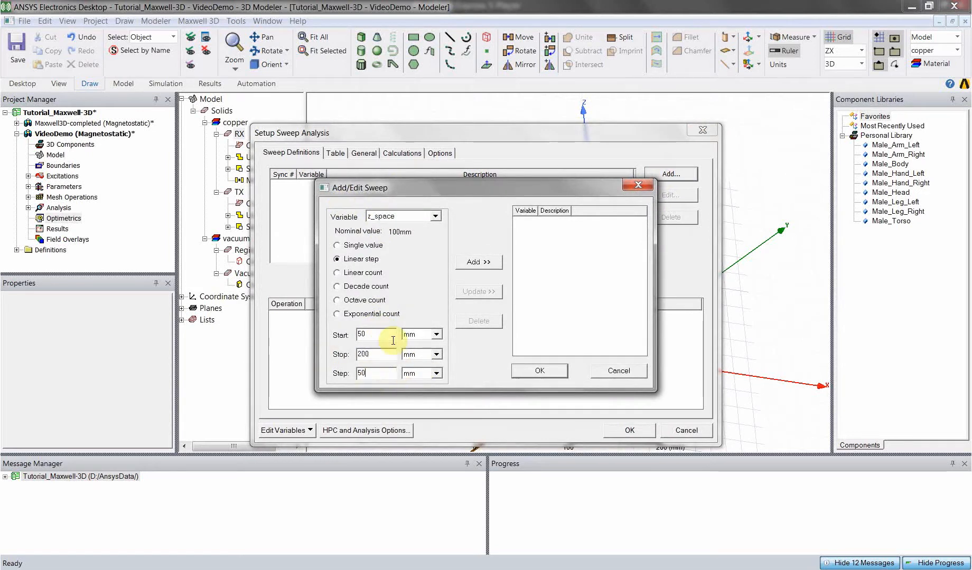
pyautogui.click(478, 262)
pyautogui.click(540, 371)
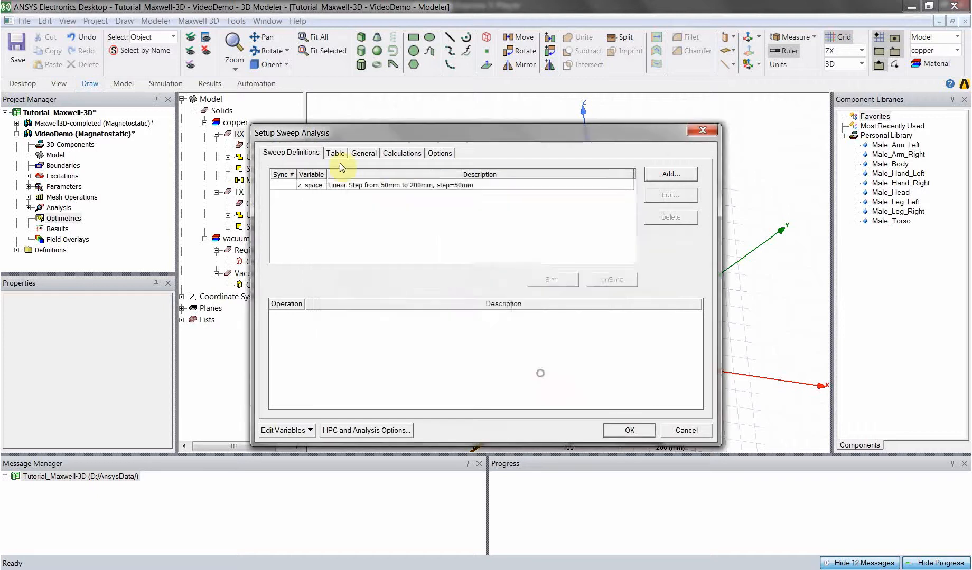
pyautogui.click(328, 155)
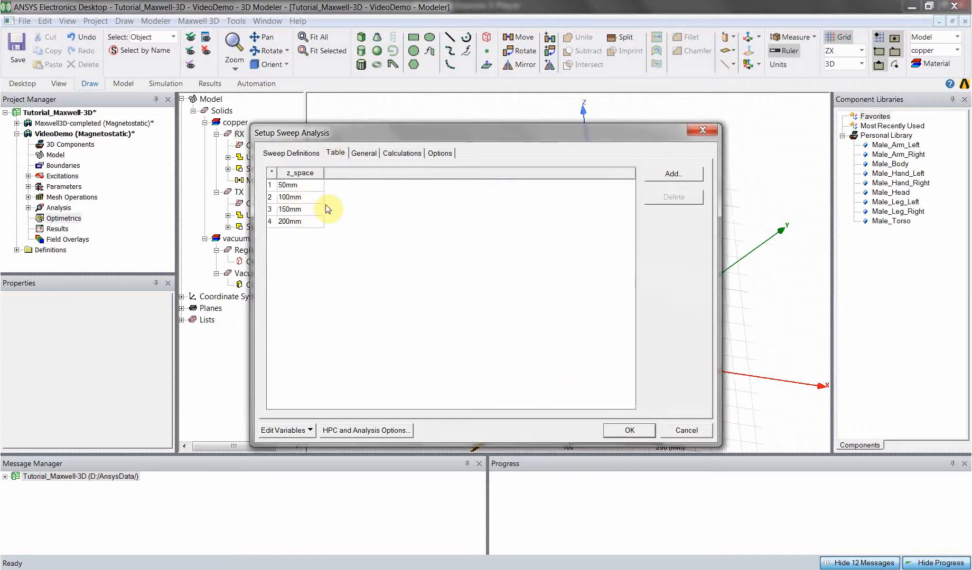
pyautogui.click(363, 154)
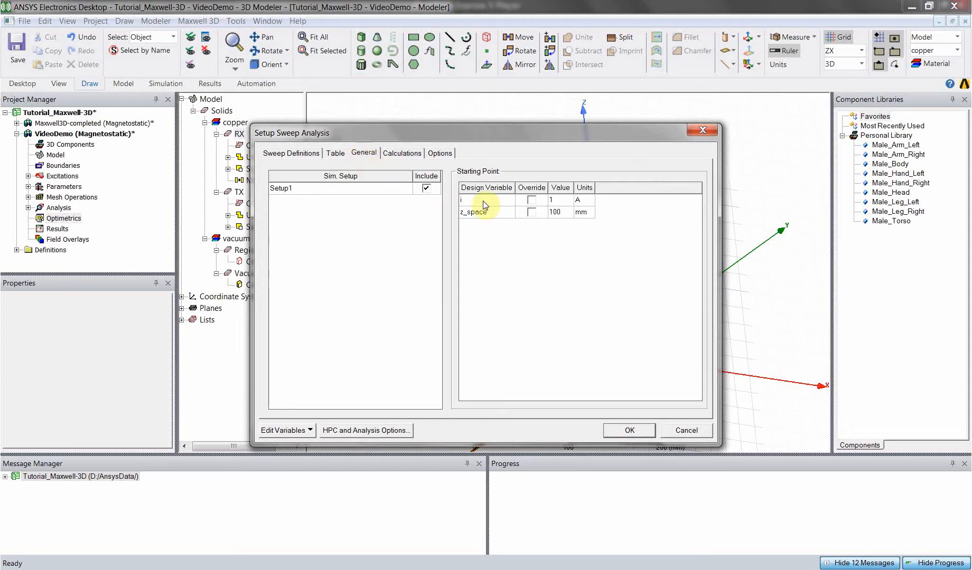
# Add the Matrix1 coupling coefficient CplCoef(TX_in,RX_in) as a calculation of the parametric sweep.
pyautogui.click(402, 153)
pyautogui.click(307, 402)
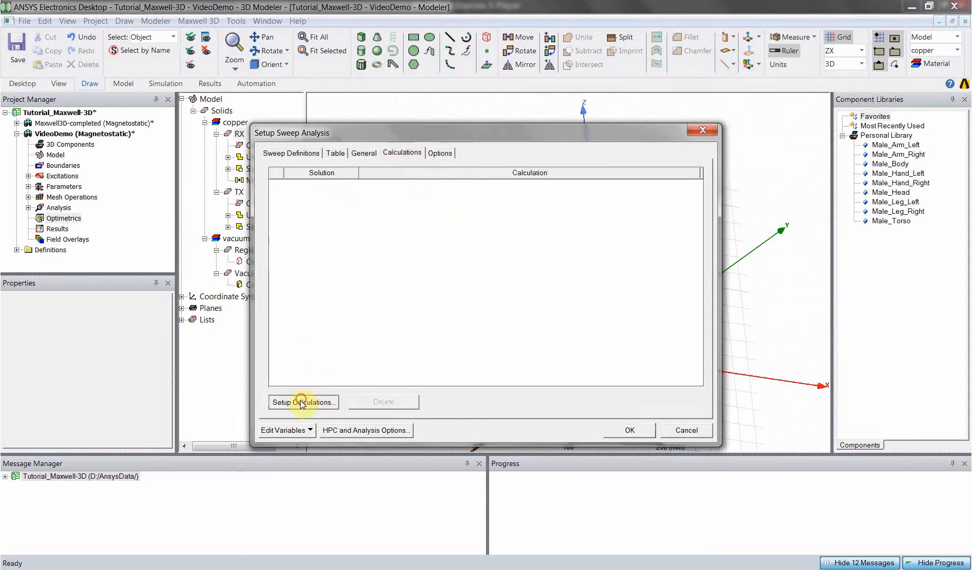
pyautogui.click(362, 227)
pyautogui.click(380, 244)
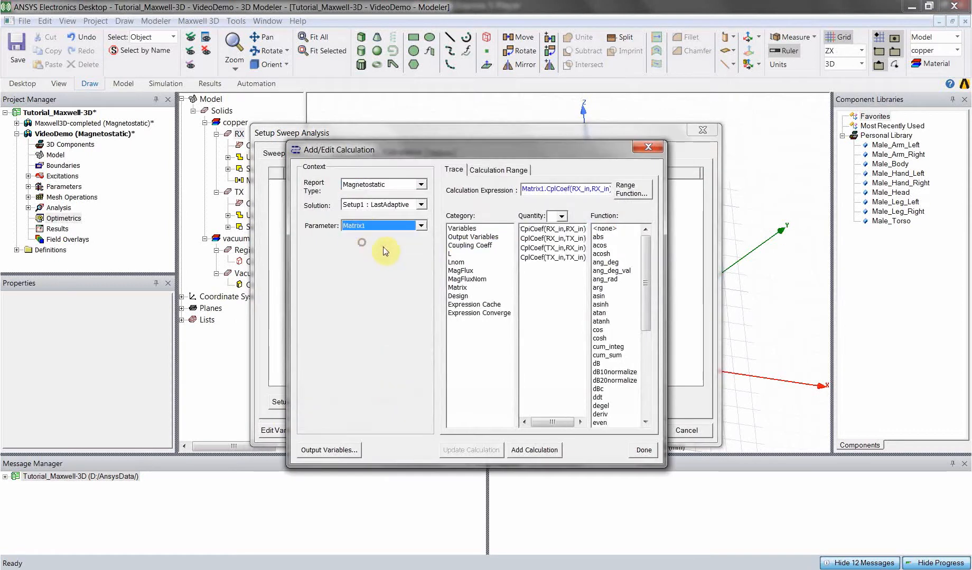
pyautogui.click(487, 252)
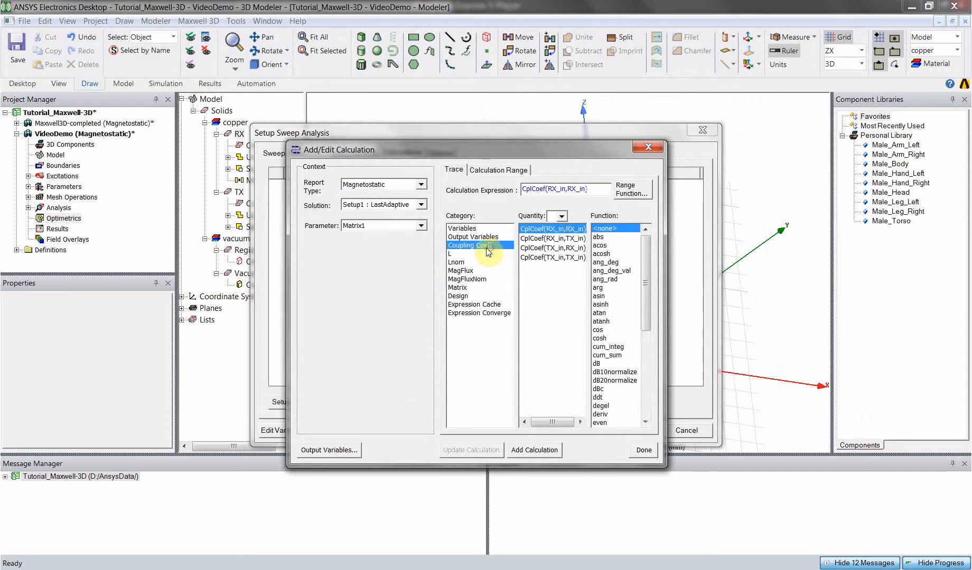
pyautogui.click(544, 248)
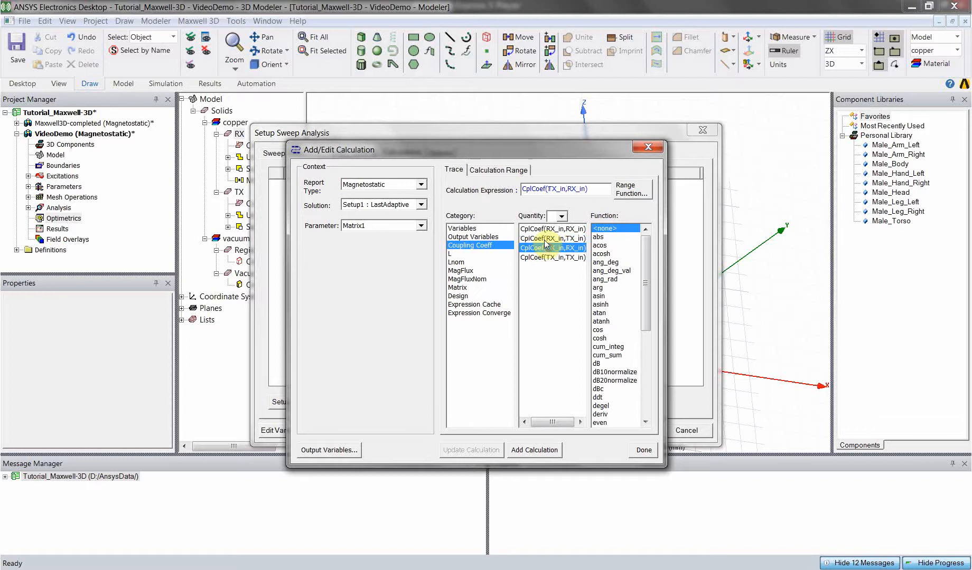
pyautogui.click(552, 239)
pyautogui.click(552, 248)
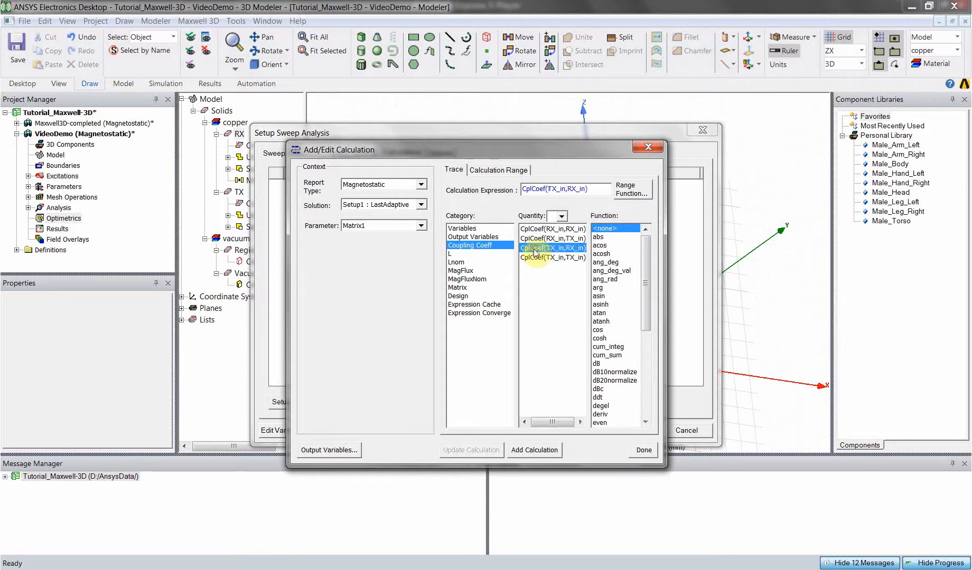
pyautogui.click(555, 451)
pyautogui.click(644, 450)
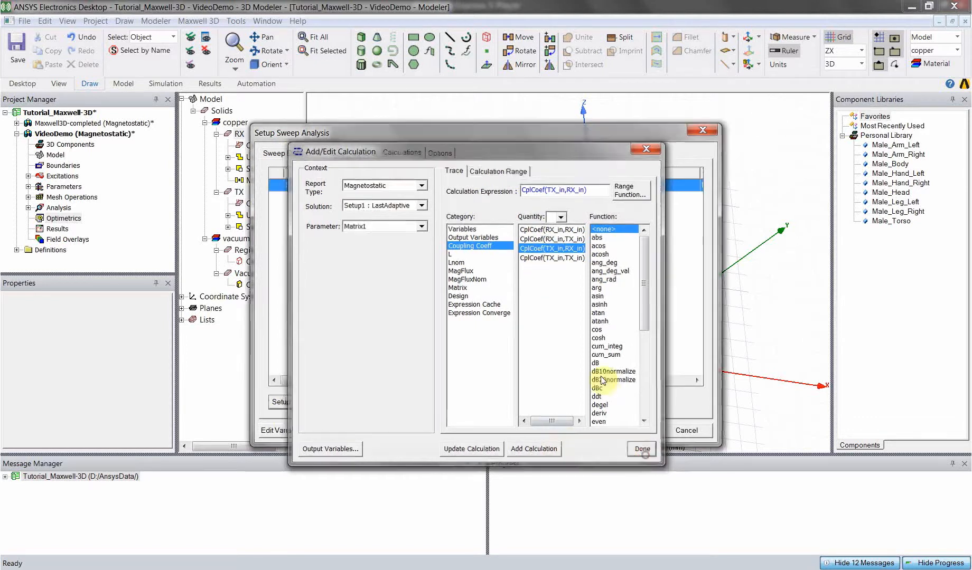
# Enable saving of fields and mesh for the parametric sweep and accept the setup.
pyautogui.click(440, 153)
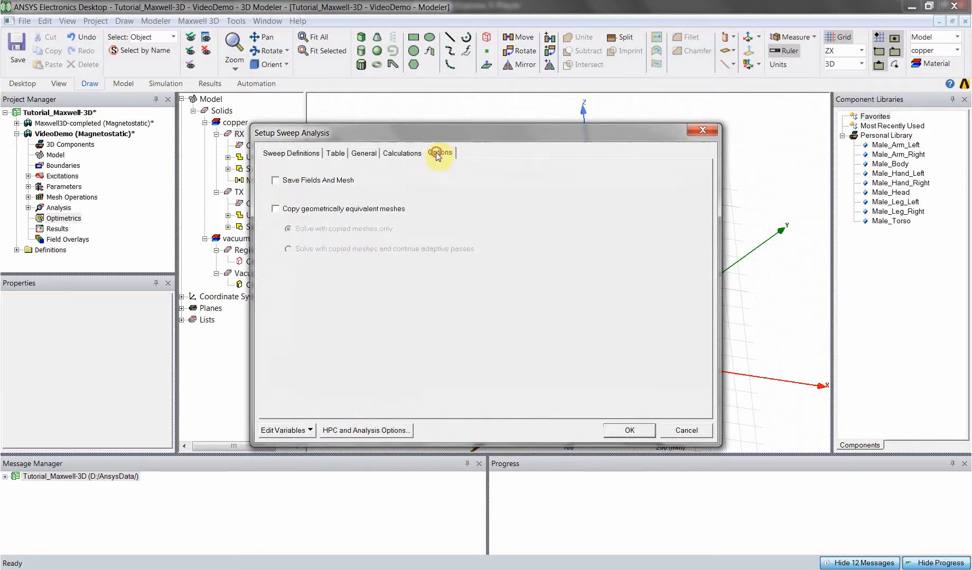
pyautogui.click(276, 181)
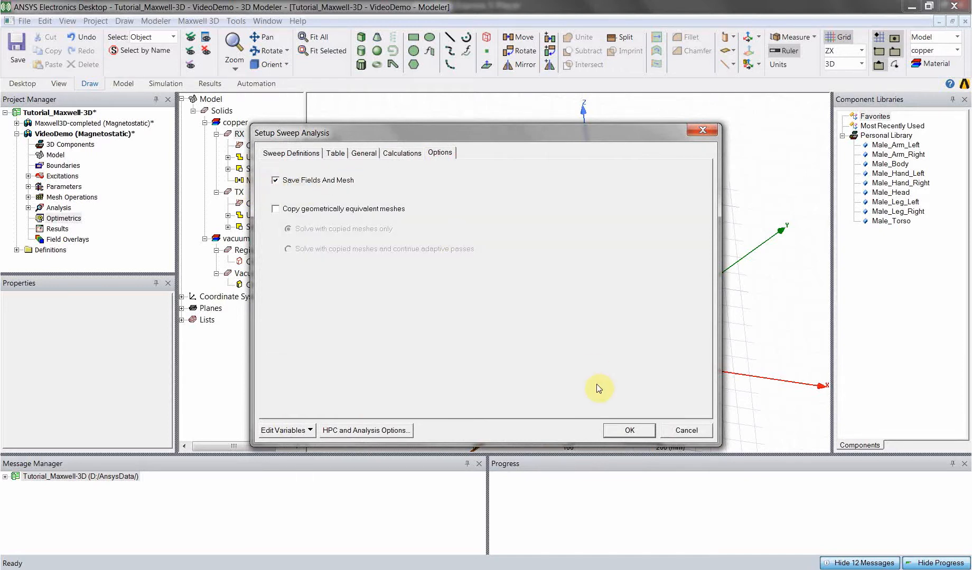
pyautogui.click(614, 431)
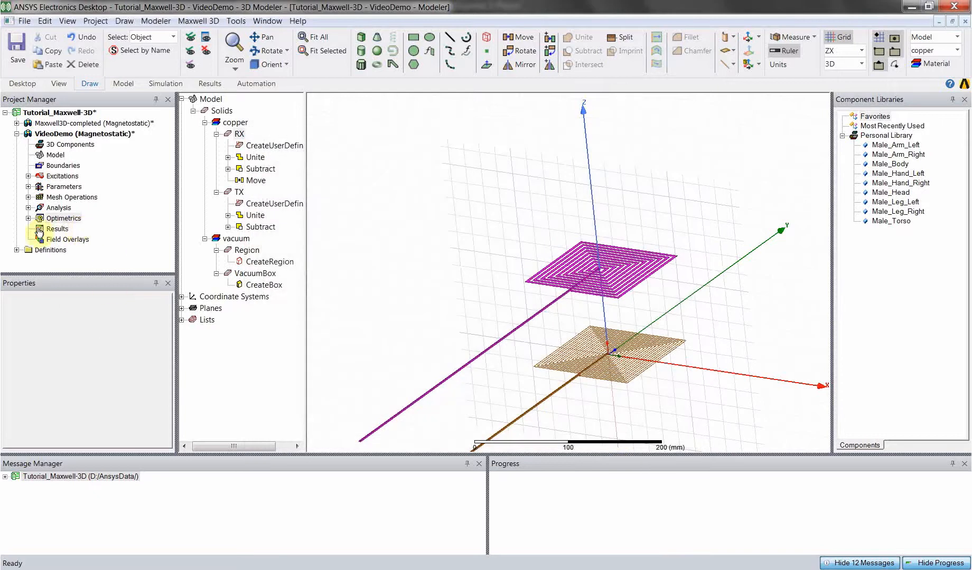
pyautogui.scroll(3, 417, 251)
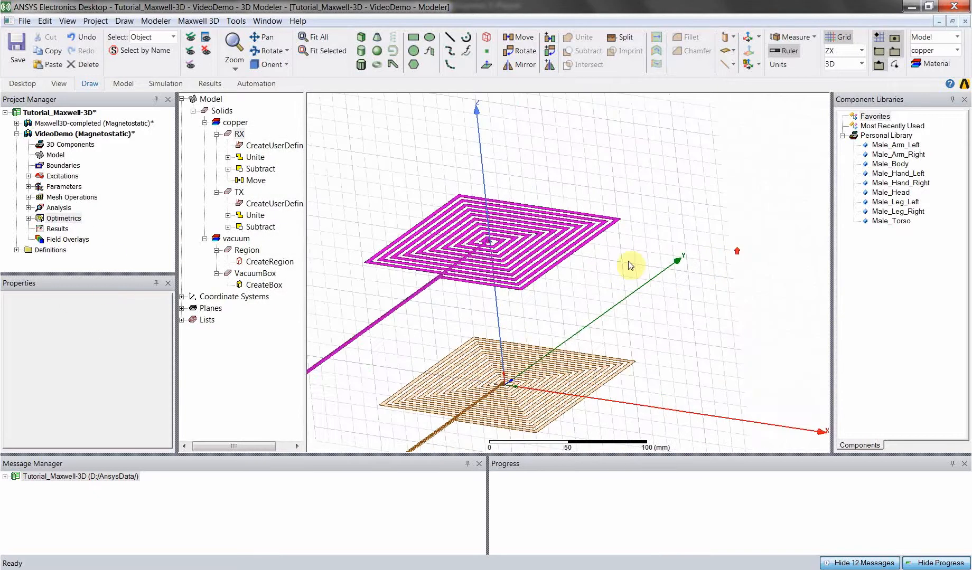
pyautogui.keyDown('shift'); pyautogui.moveTo(494, 252); pyautogui.dragTo(618, 210); pyautogui.keyUp('shift')
pyautogui.scroll(2, 606, 236)
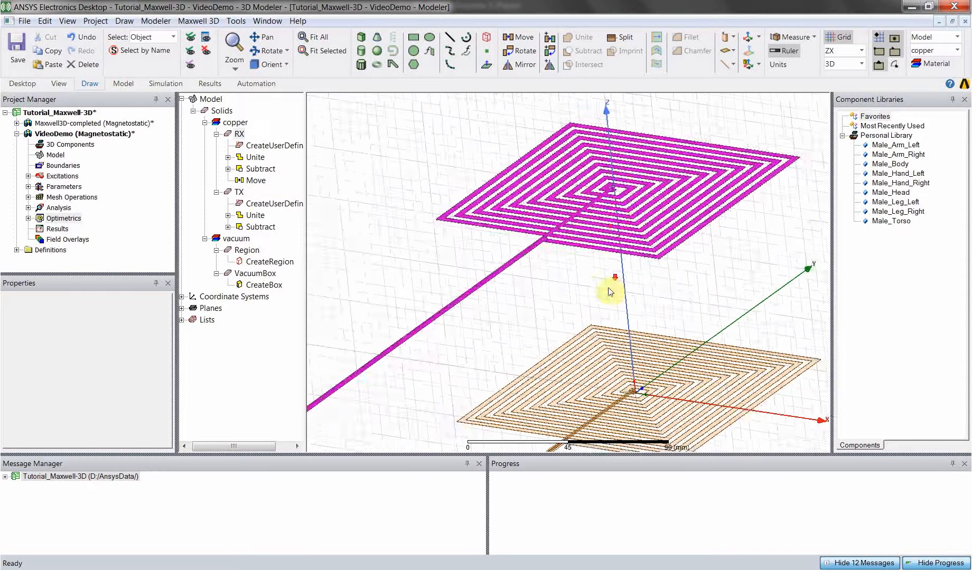
pyautogui.scroll(-2, 608, 288)
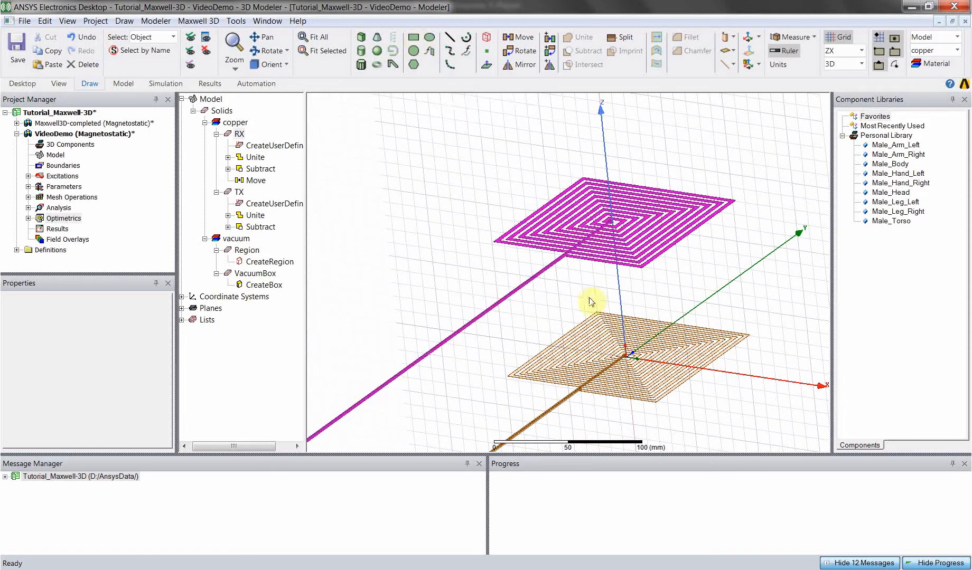
# Try to draw a 100 mm by 100 mm rectangle between the coils, starting from the corner at -50, 50, 50 mm.
pyautogui.click(413, 38)
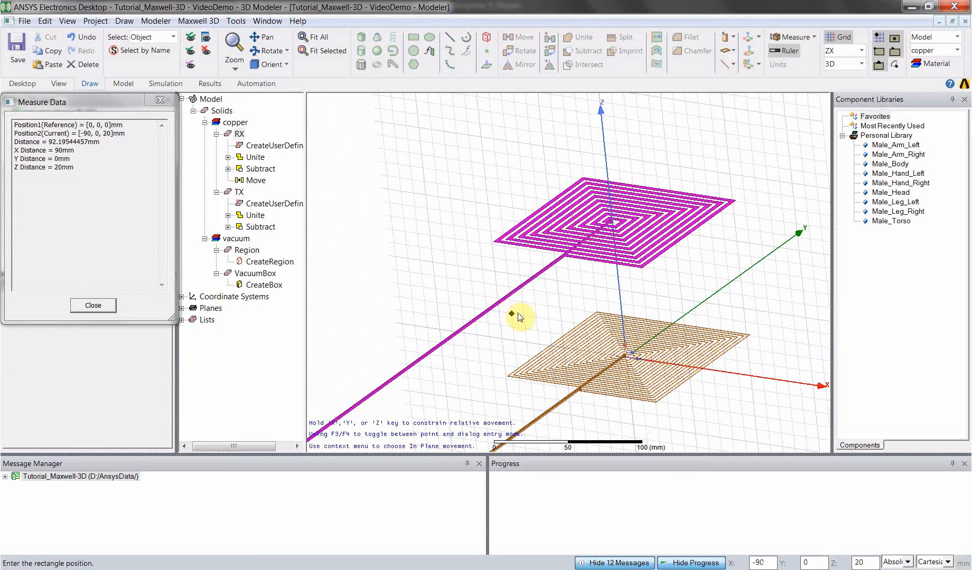
pyautogui.write('-50')
pyautogui.press('Tab')
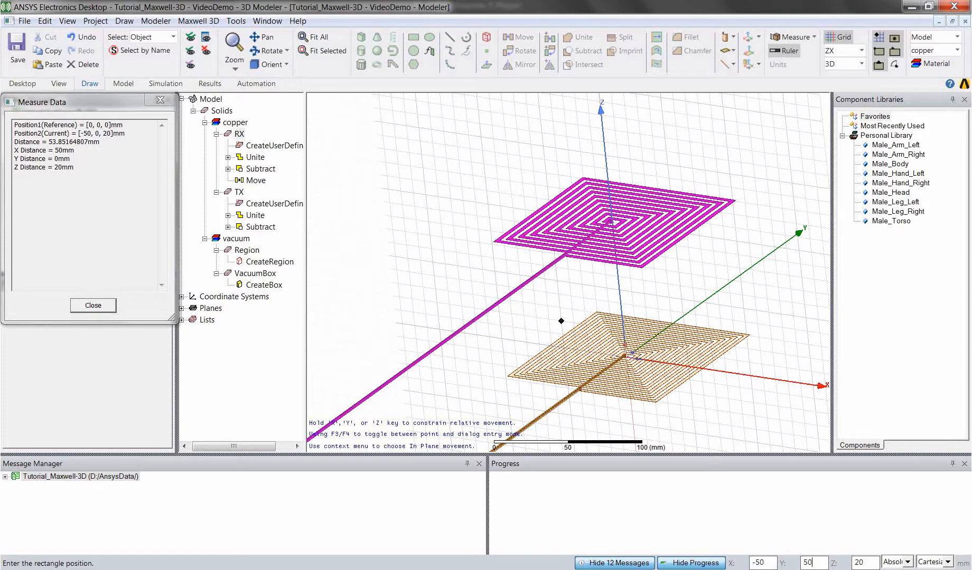
pyautogui.write('50')
pyautogui.press('Tab')
pyautogui.write('50')
pyautogui.press('Tab')
pyautogui.press('Return')
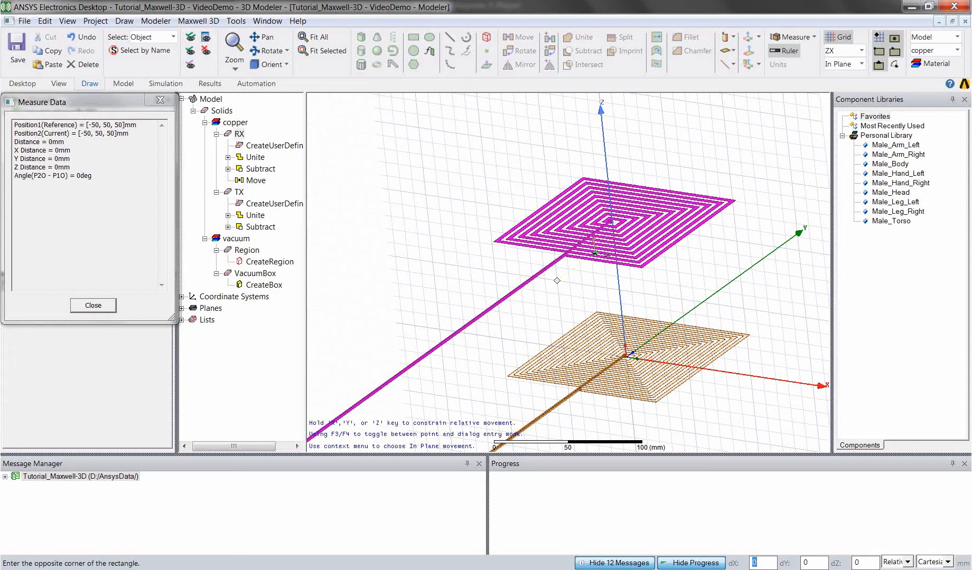
pyautogui.write('100')
pyautogui.press('Tab')
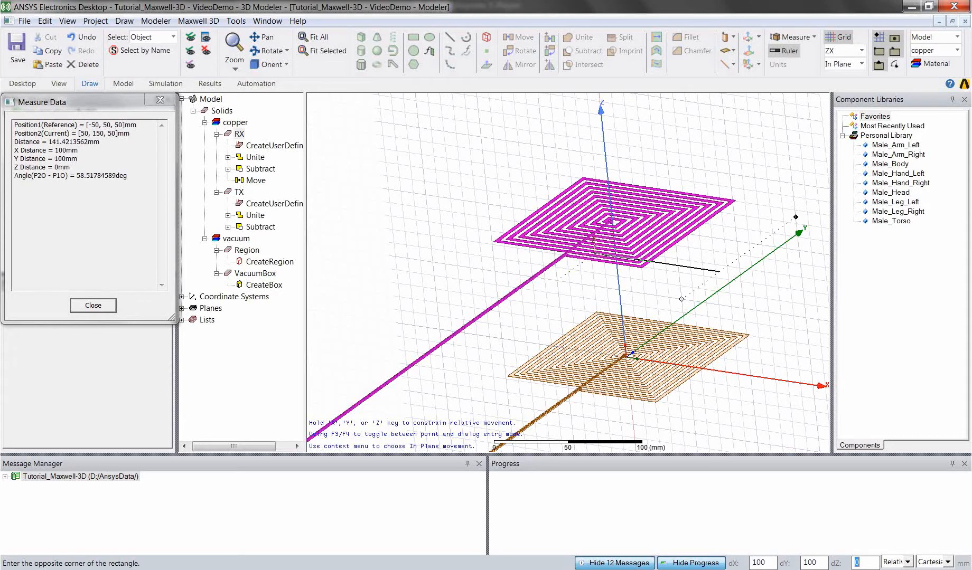
pyautogui.press('Tab')
pyautogui.press('Return')
pyautogui.click(559, 325)
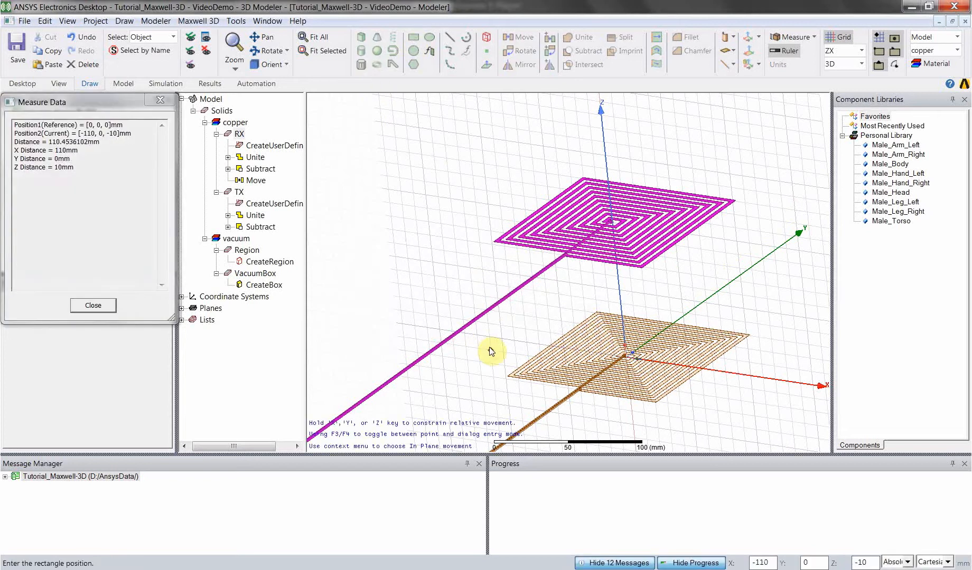
# Try to draw a 100 mm by 100 mm rectangle between the coils, starting from the corner at -50, -50, 50 mm.
pyautogui.write('-50')
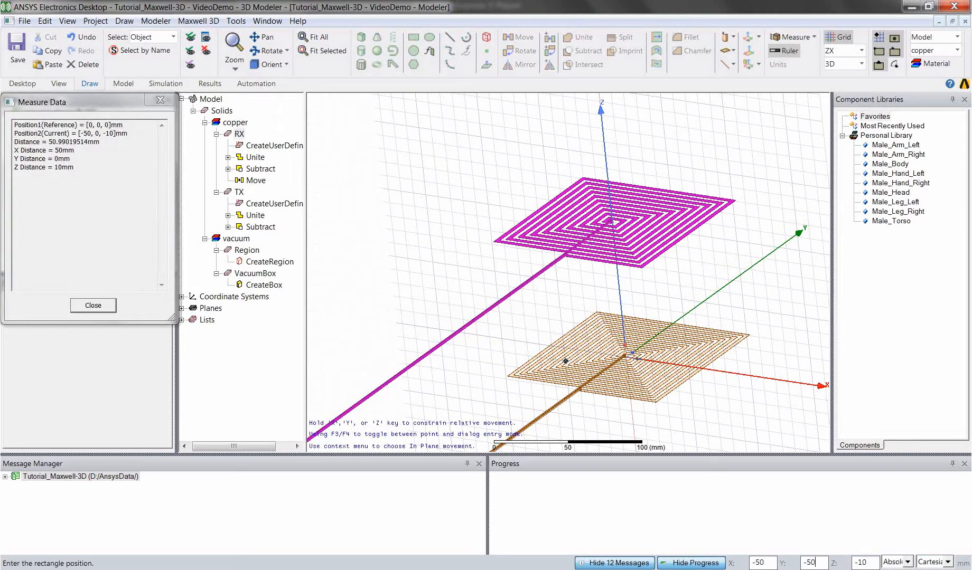
pyautogui.press('Tab')
pyautogui.write('50')
pyautogui.press('Tab')
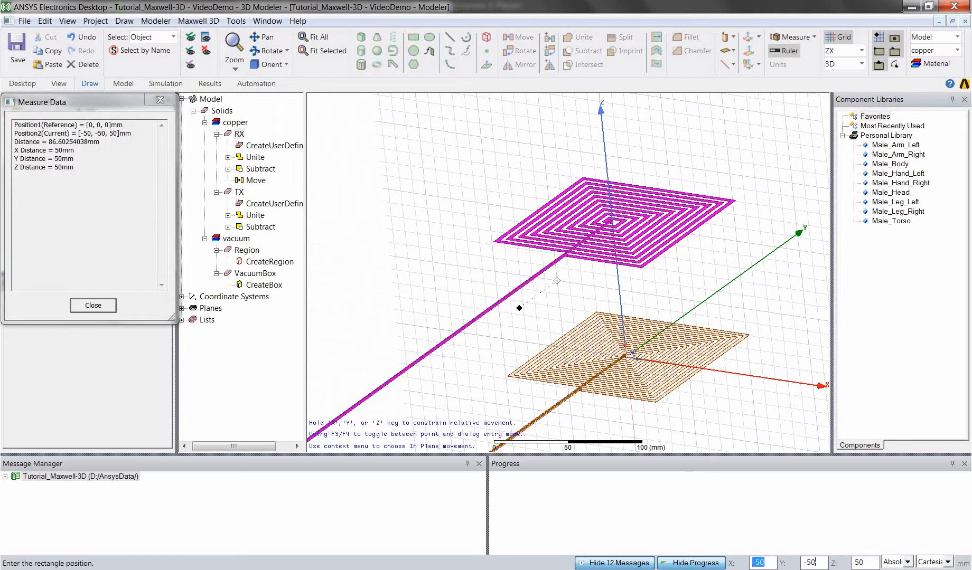
pyautogui.press('Return')
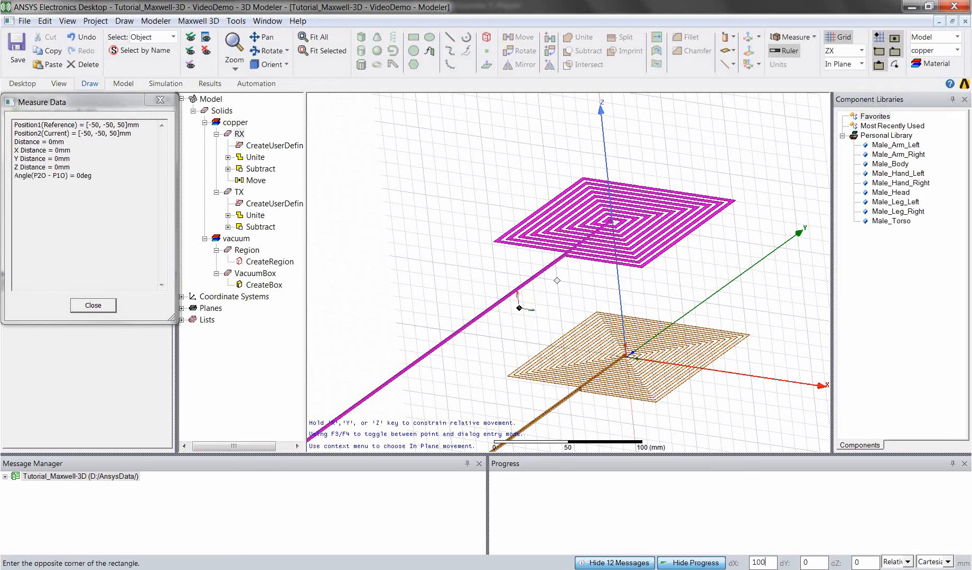
pyautogui.press('Tab')
pyautogui.write('100')
pyautogui.press('Tab')
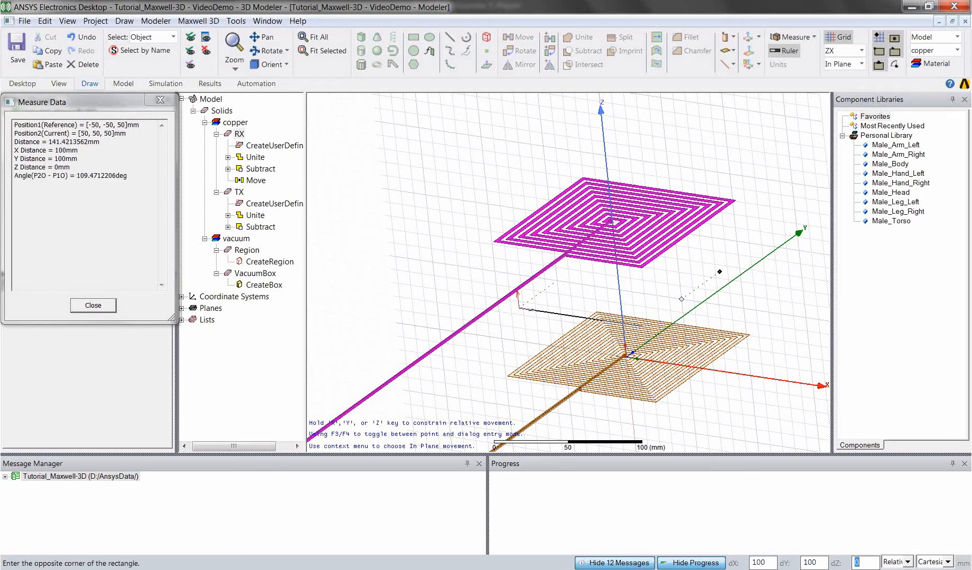
pyautogui.press('Return')
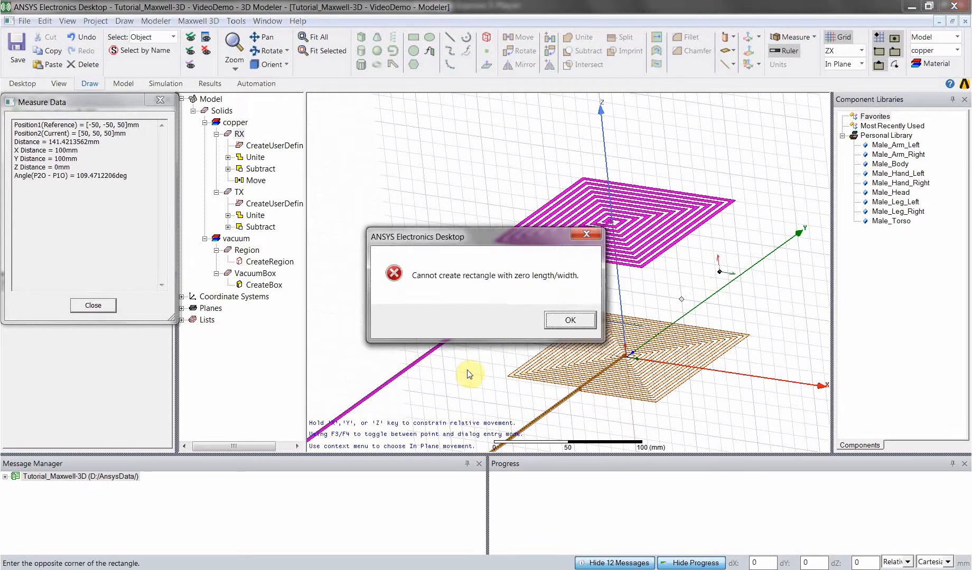
# Set the drawing plane to XY so that a horizontal rectangle can be drawn.
pyautogui.press('Return')
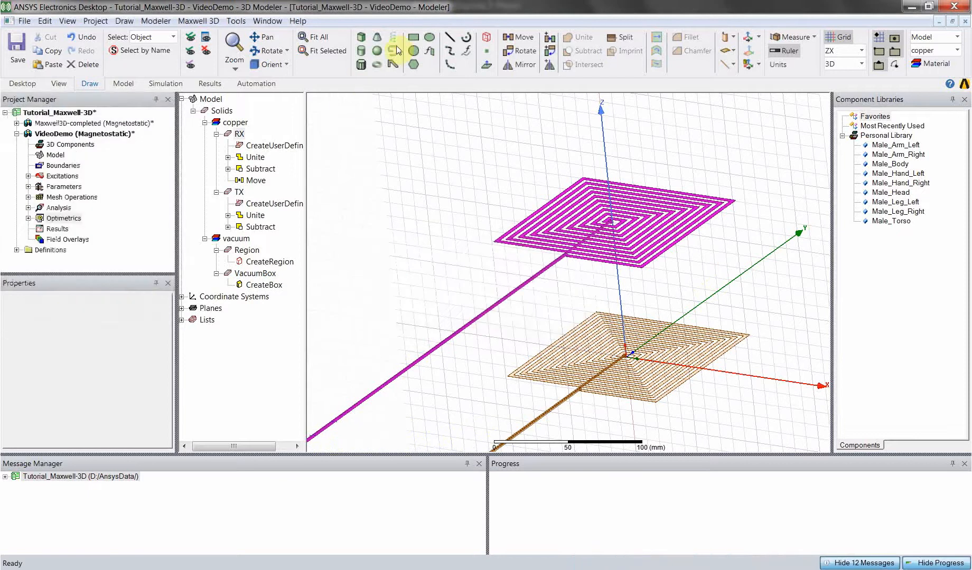
pyautogui.click(513, 341)
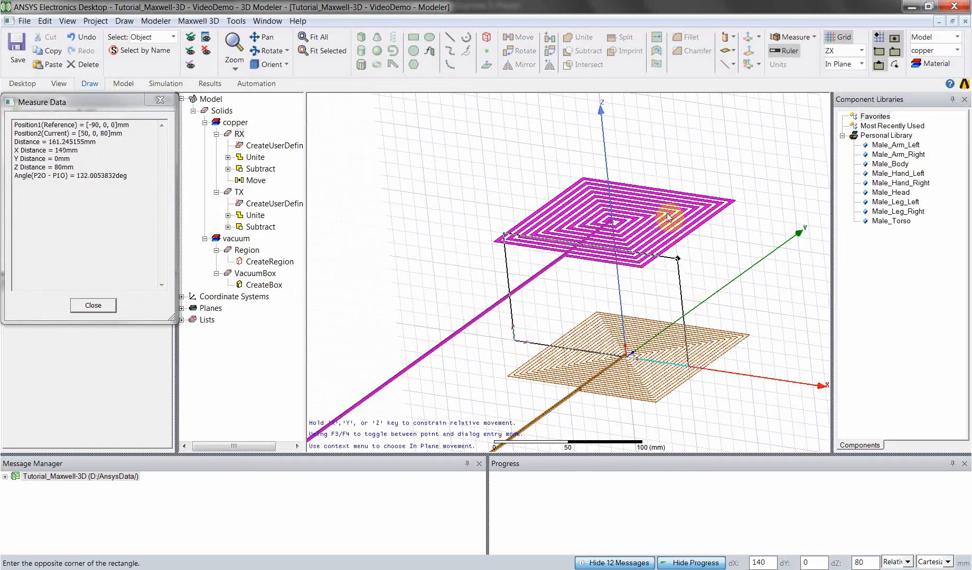
pyautogui.click(850, 47)
pyautogui.click(844, 73)
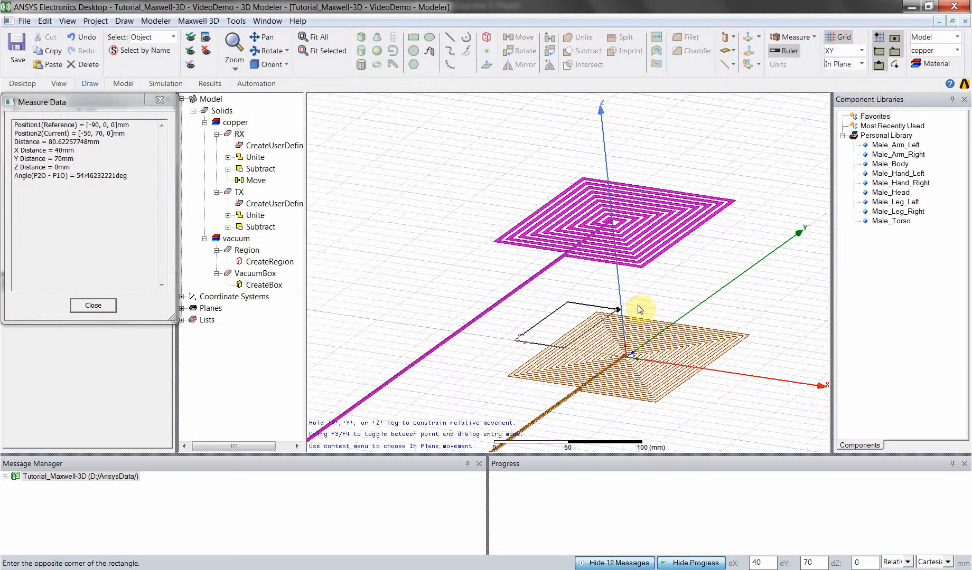
pyautogui.press('Escape')
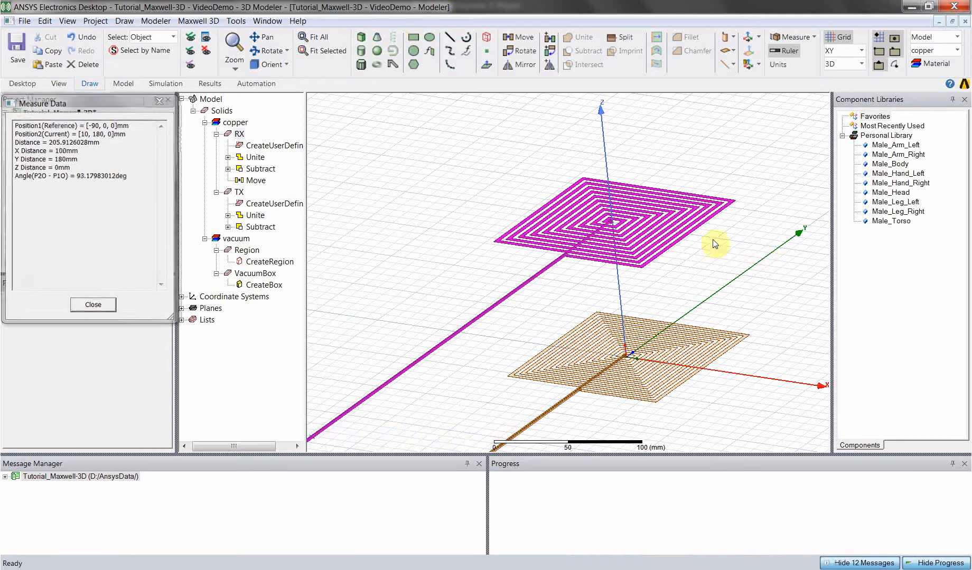
pyautogui.click(414, 37)
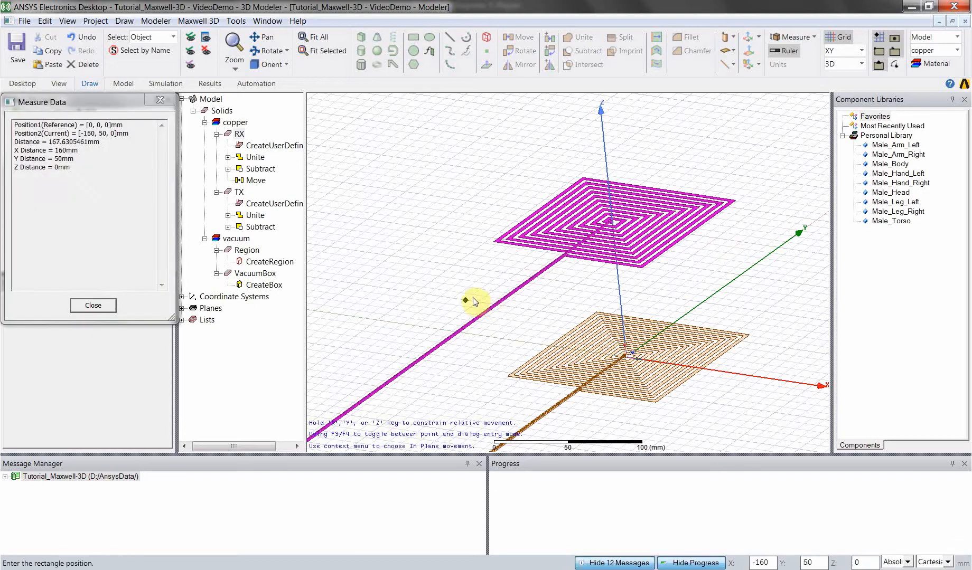
pyautogui.click(501, 333)
pyautogui.press('Tab')
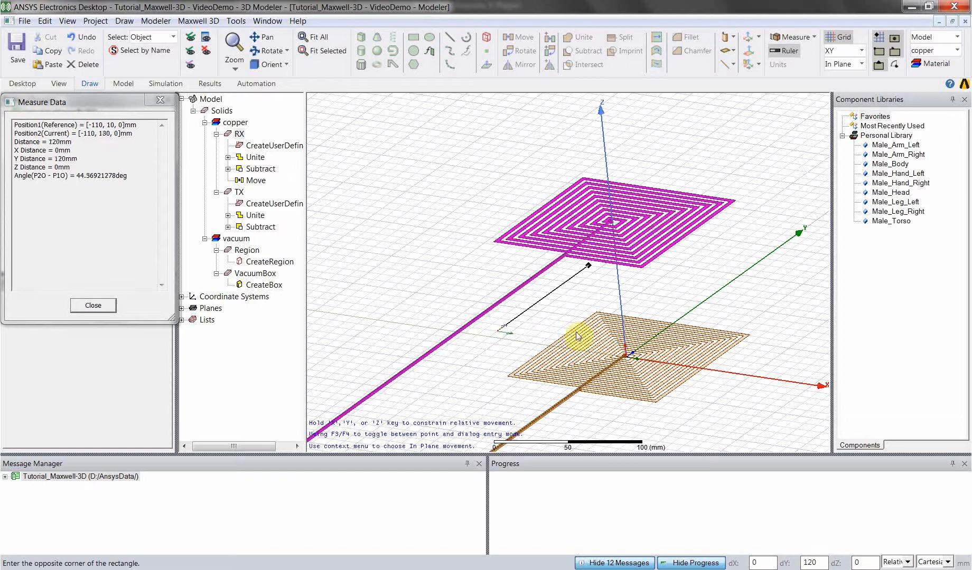
pyautogui.press('Escape')
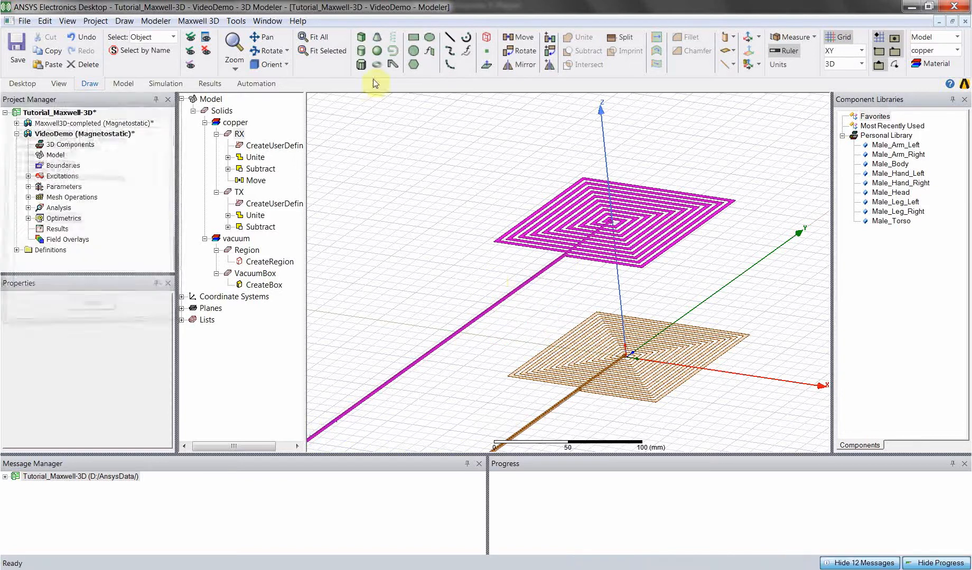
# Draw a 100 mm by 100 mm rectangle between the coils, starting from the corner at -50, -50, 50 mm.
pyautogui.click(413, 37)
pyautogui.write('-50')
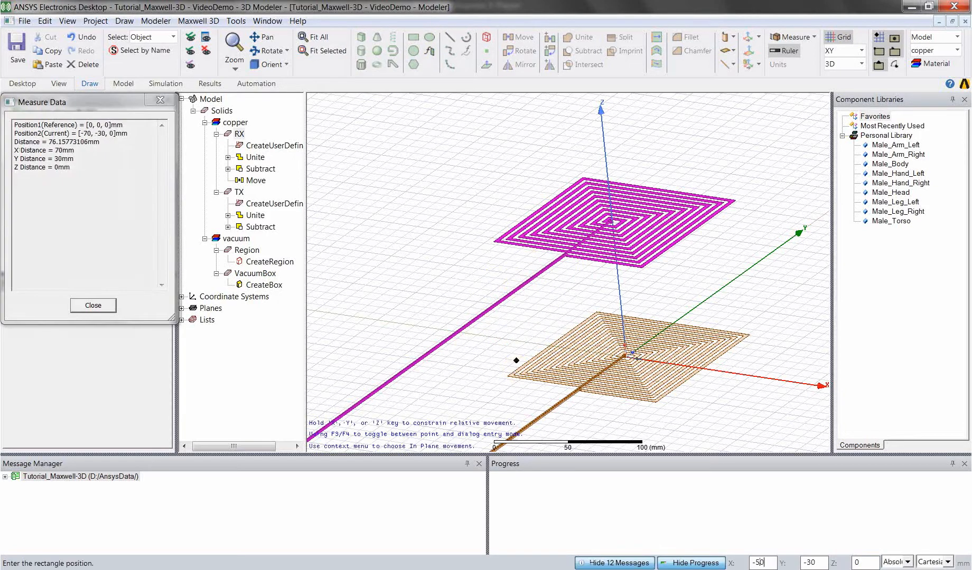
pyautogui.press('Tab')
pyautogui.write('-50')
pyautogui.press('Tab')
pyautogui.write('50')
pyautogui.press('Tab')
pyautogui.press('Return')
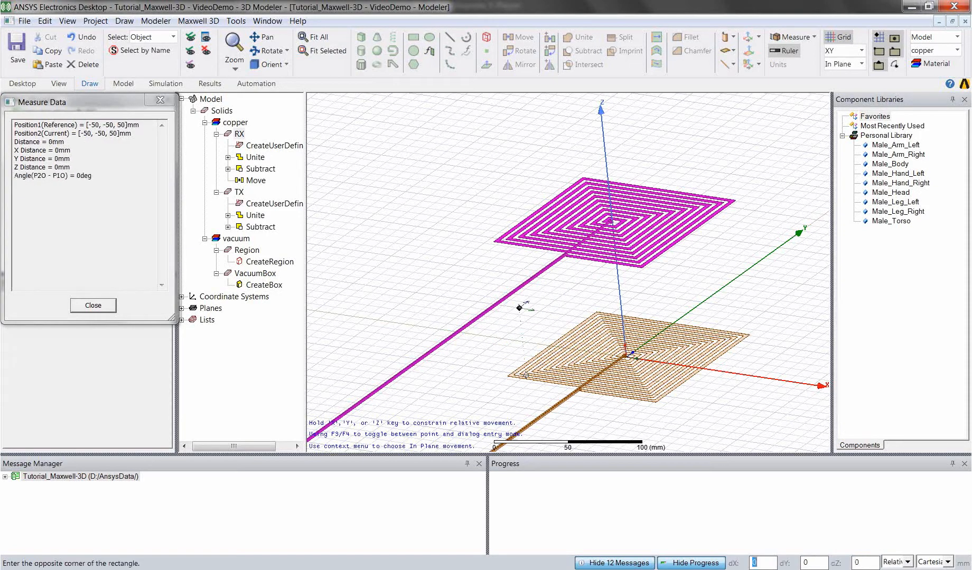
pyautogui.write('100')
pyautogui.press('Tab')
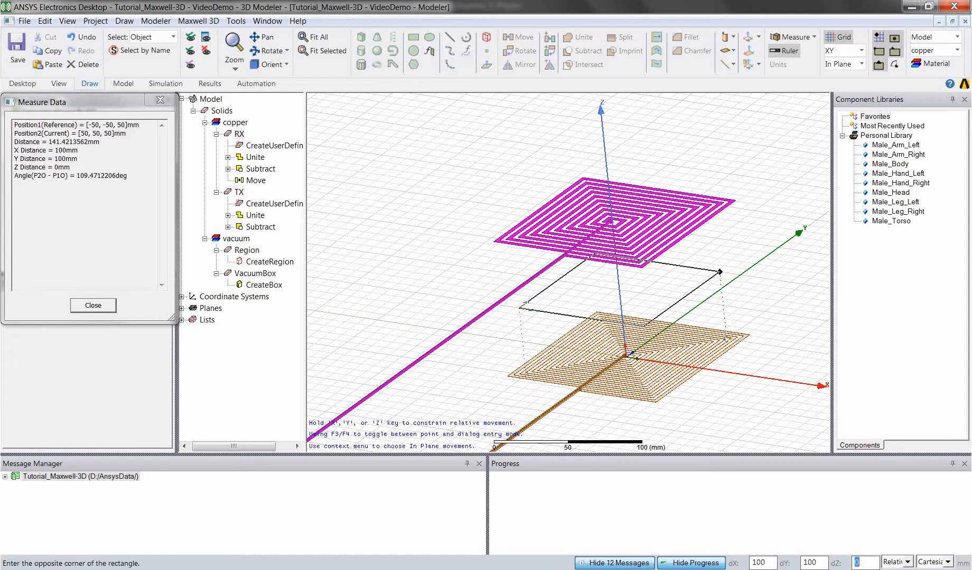
pyautogui.press('Return')
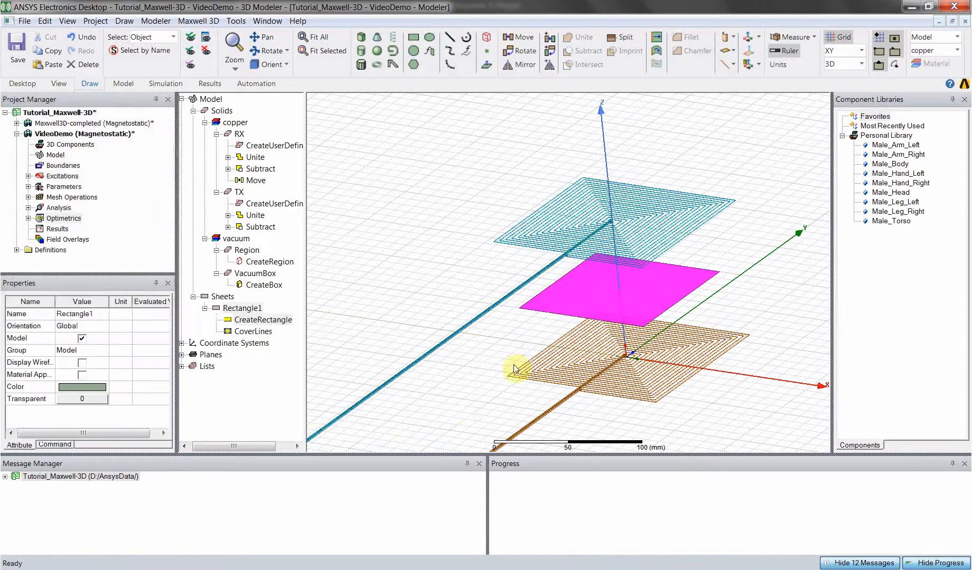
# Make the rectangle between the coils a non-model object.
pyautogui.click(454, 404)
pyautogui.click(606, 308)
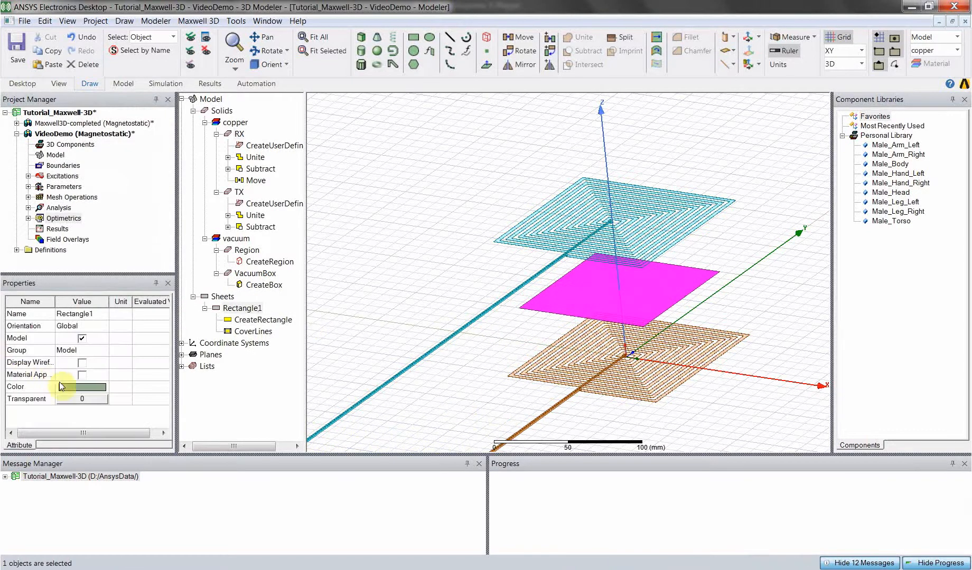
pyautogui.click(82, 339)
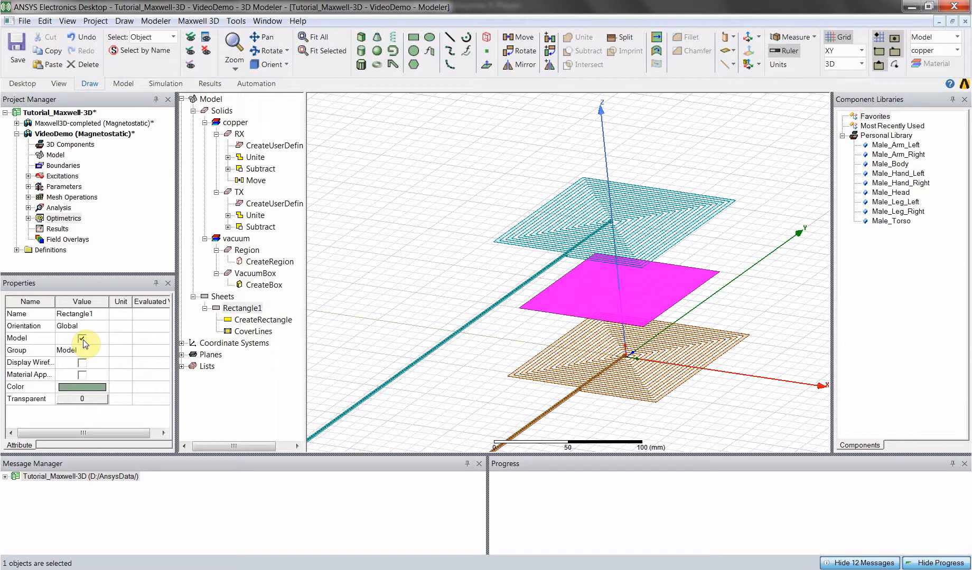
pyautogui.click(82, 339)
# Set the transparency of the rectangle between the coils to 0.8.
pyautogui.click(78, 399)
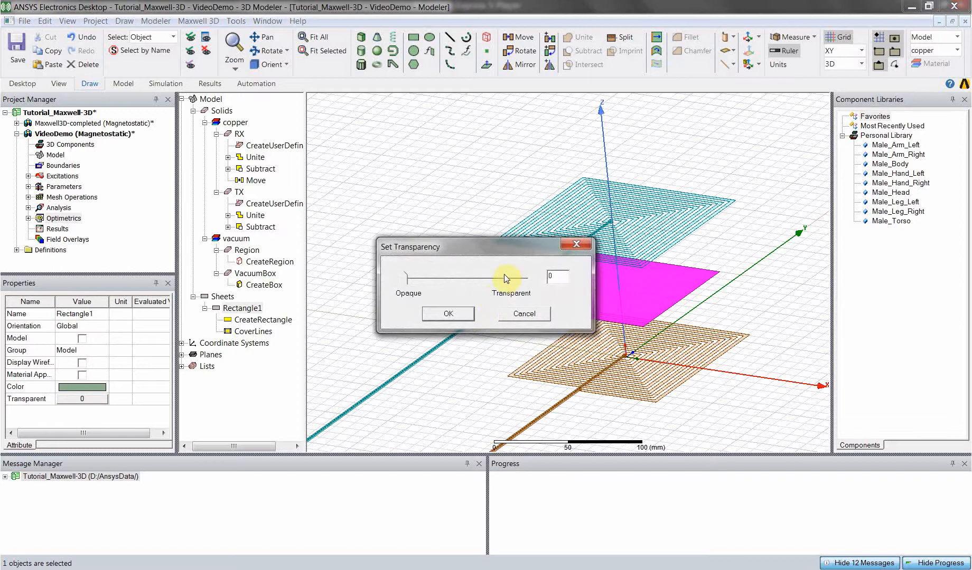
pyautogui.click(504, 278)
pyautogui.click(459, 314)
pyautogui.click(417, 218)
pyautogui.scroll(-3, 566, 285)
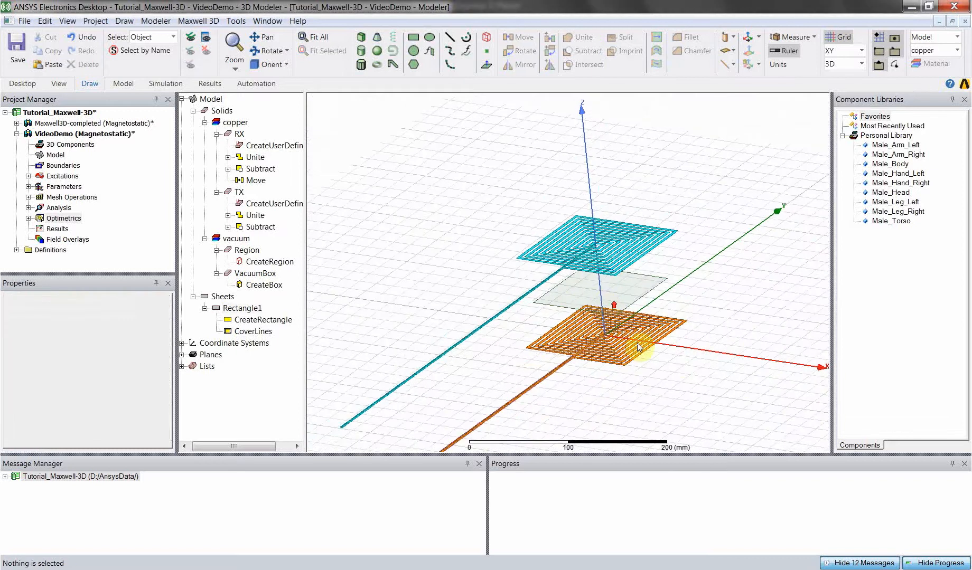
pyautogui.scroll(5, 622, 323)
pyautogui.scroll(3, 583, 311)
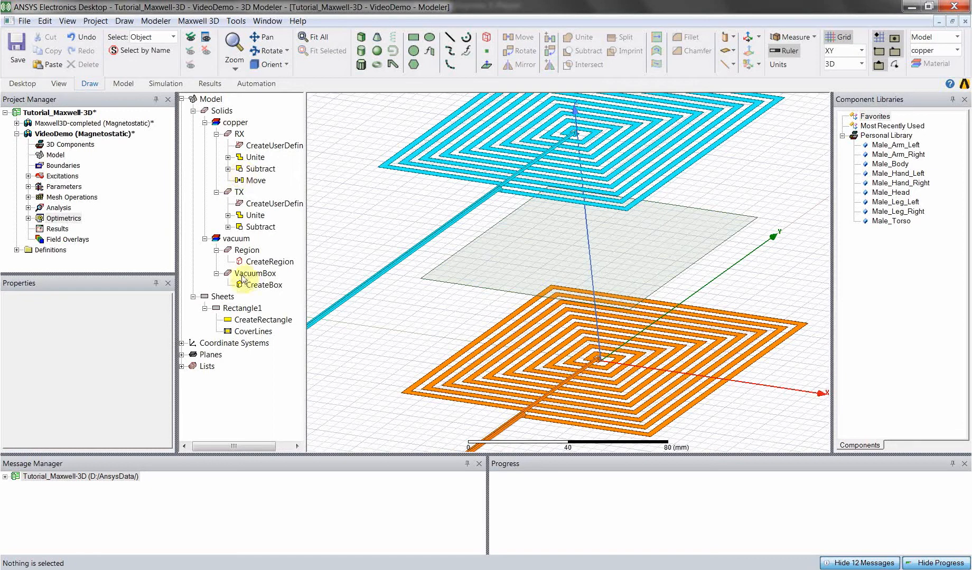
# Create a magnetostatic rectangular plot of the Matrix1 coupling coefficient CplCoef(TX_in,RX_in) against z_space.
pyautogui.rightClick(58, 230)
pyautogui.moveTo(218, 257)
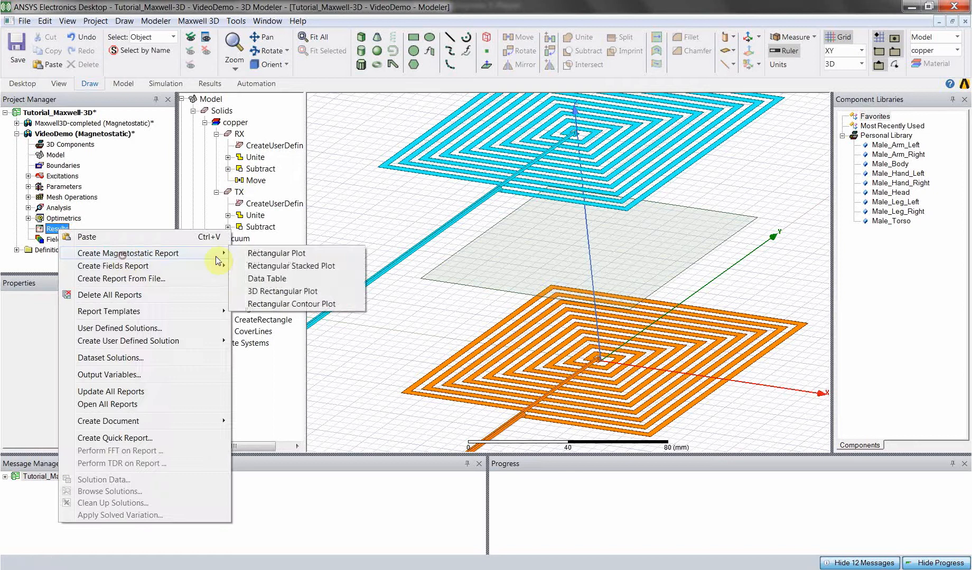
pyautogui.click(257, 254)
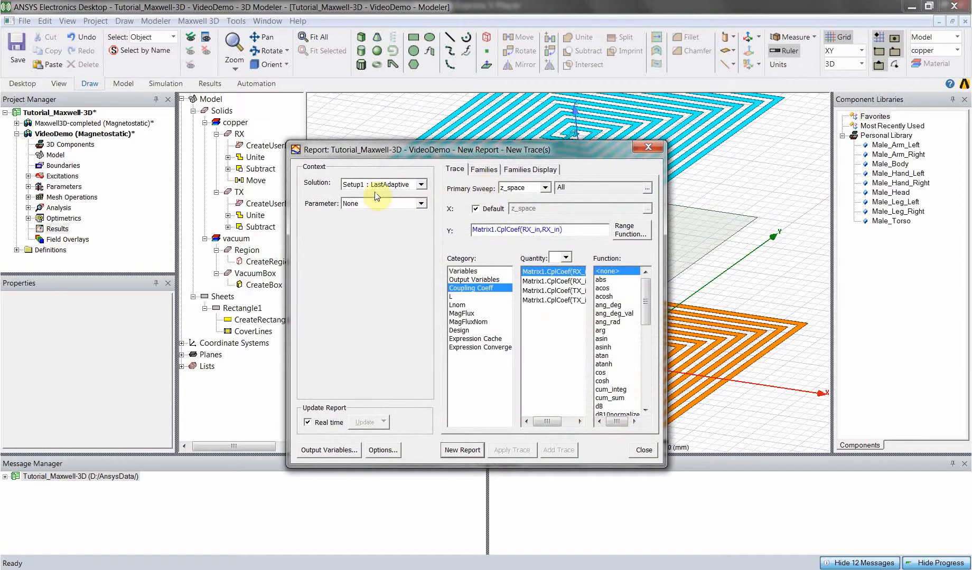
pyautogui.click(359, 205)
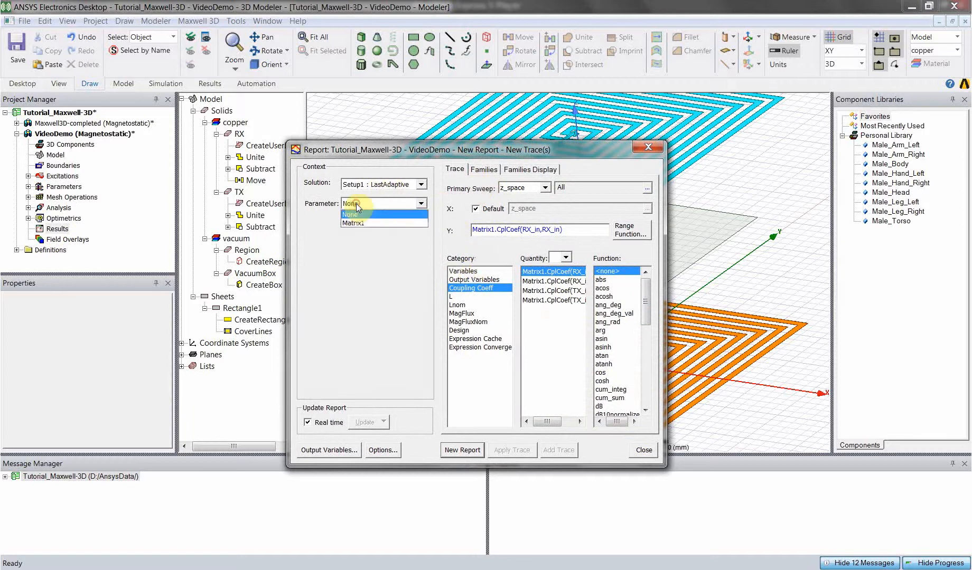
pyautogui.click(352, 224)
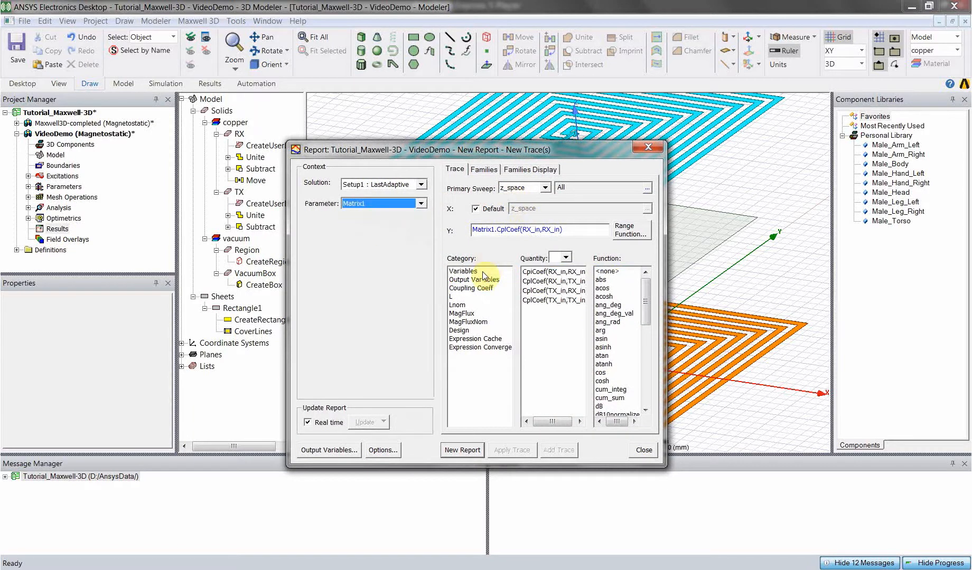
pyautogui.click(553, 291)
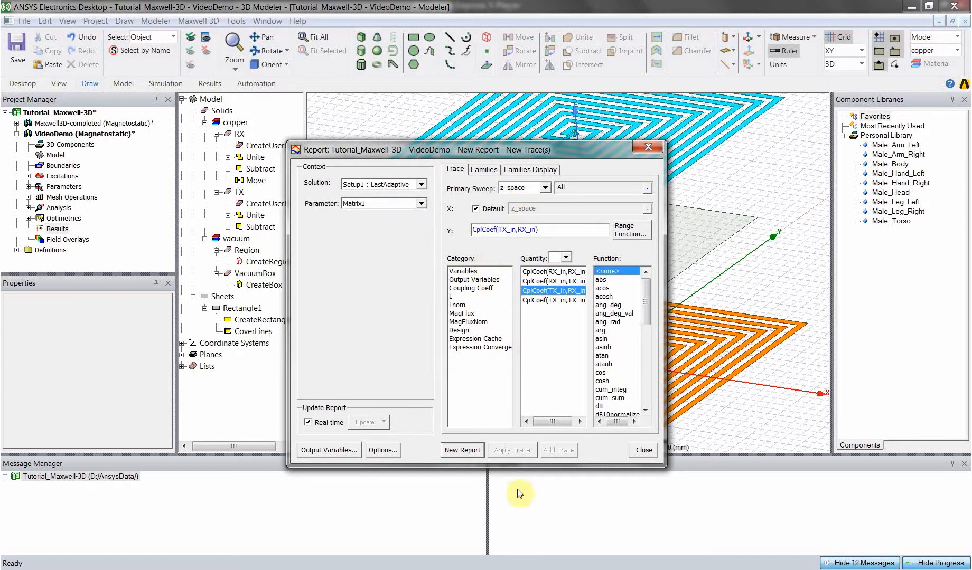
pyautogui.click(455, 450)
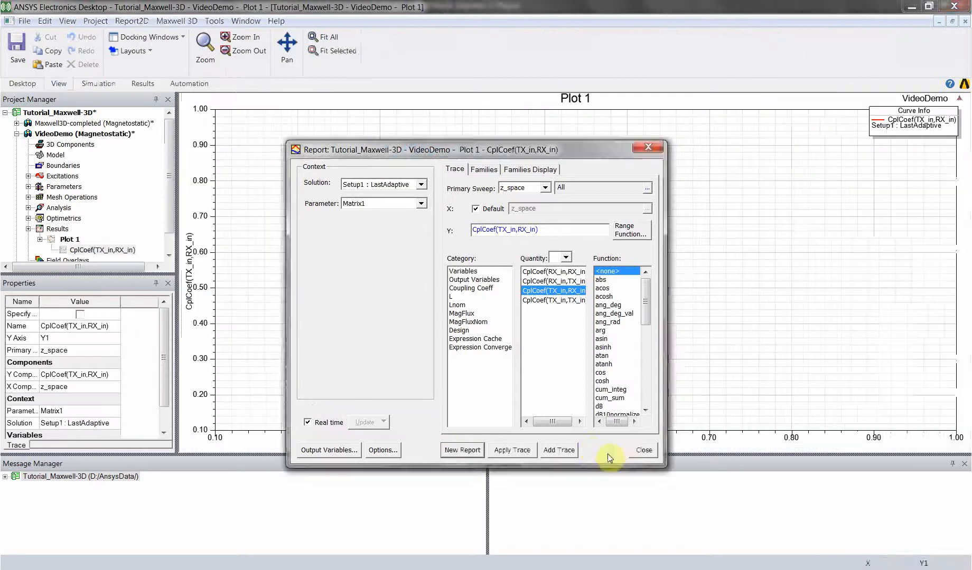
pyautogui.click(642, 450)
# Rename the new plot as Coupling Coefficient vs Spacing and collapse its trace entry in the project tree.
pyautogui.click(67, 241)
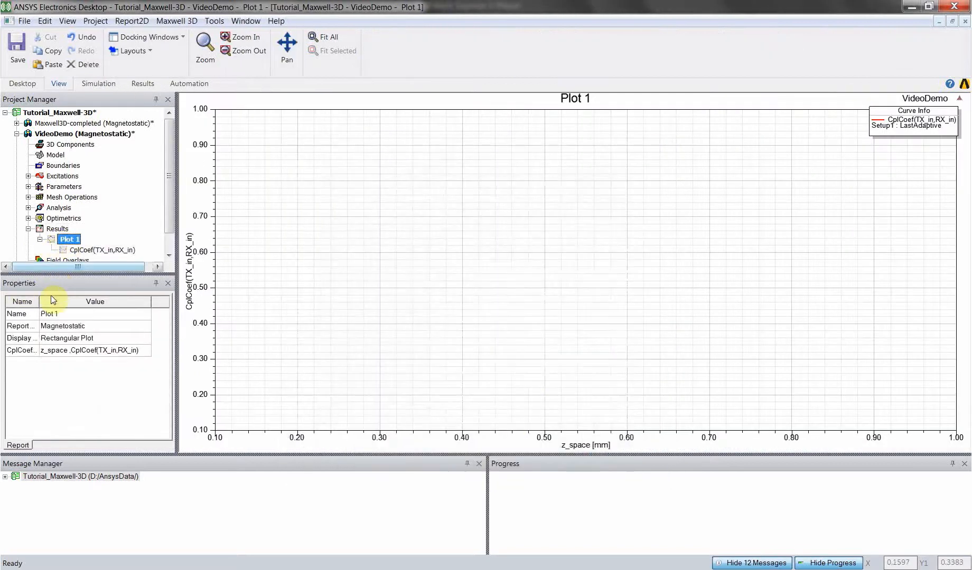
pyautogui.click(49, 313)
pyautogui.write('Coupling Coefficien')
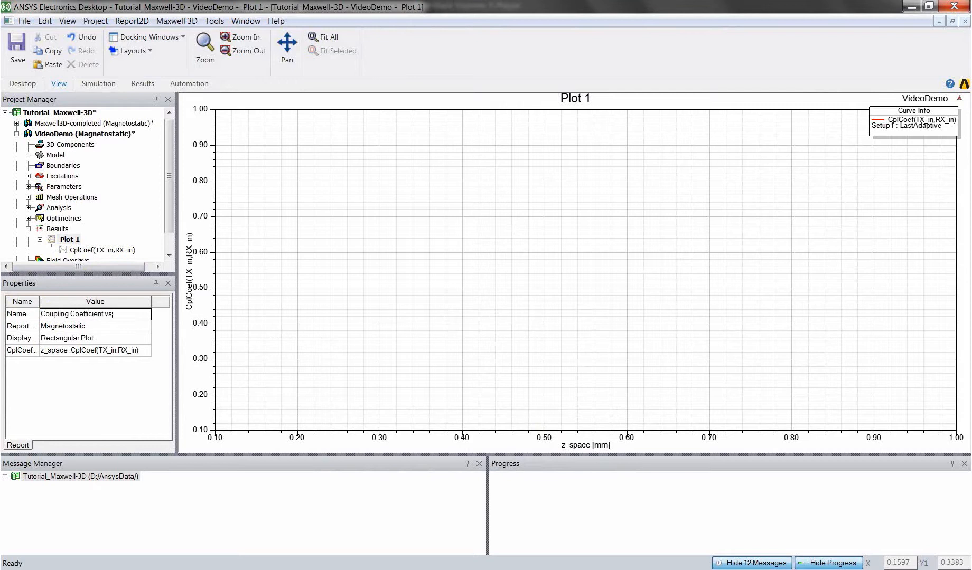
pyautogui.write('t vs Spacing')
pyautogui.press('Return')
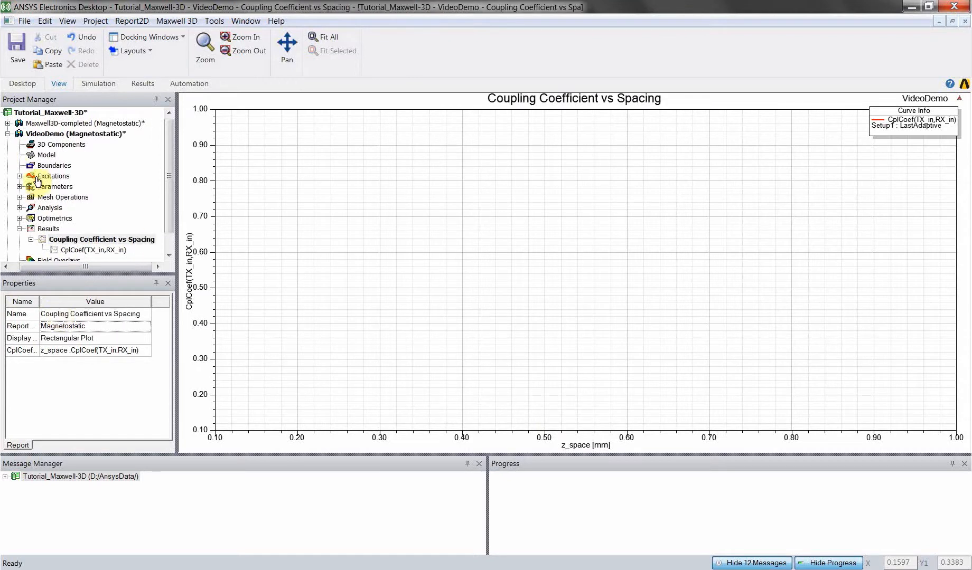
pyautogui.click(30, 239)
# Return to the VideoDemo 3D model and rename the rectangle between the coils as BFieldSheet.
pyautogui.doubleClick(49, 135)
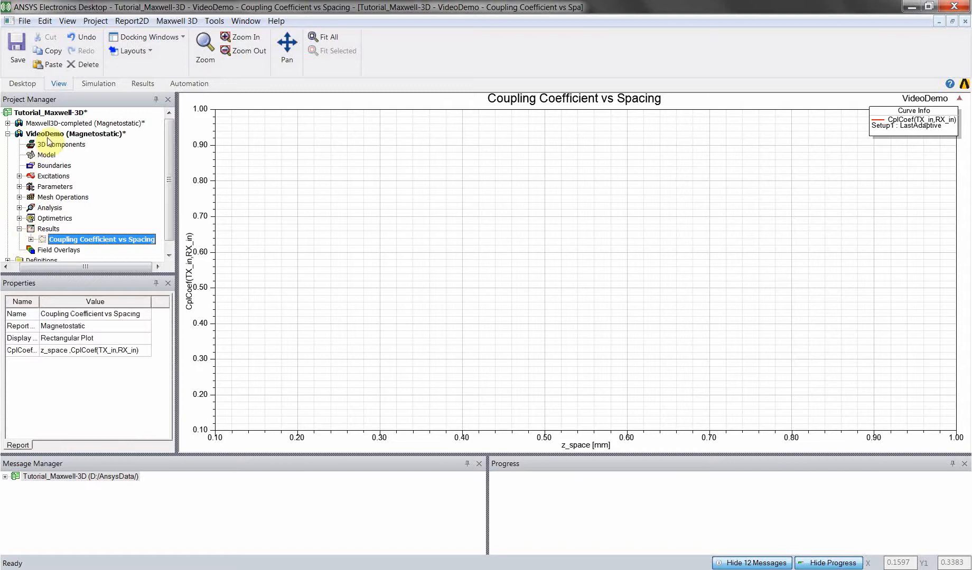
pyautogui.click(498, 252)
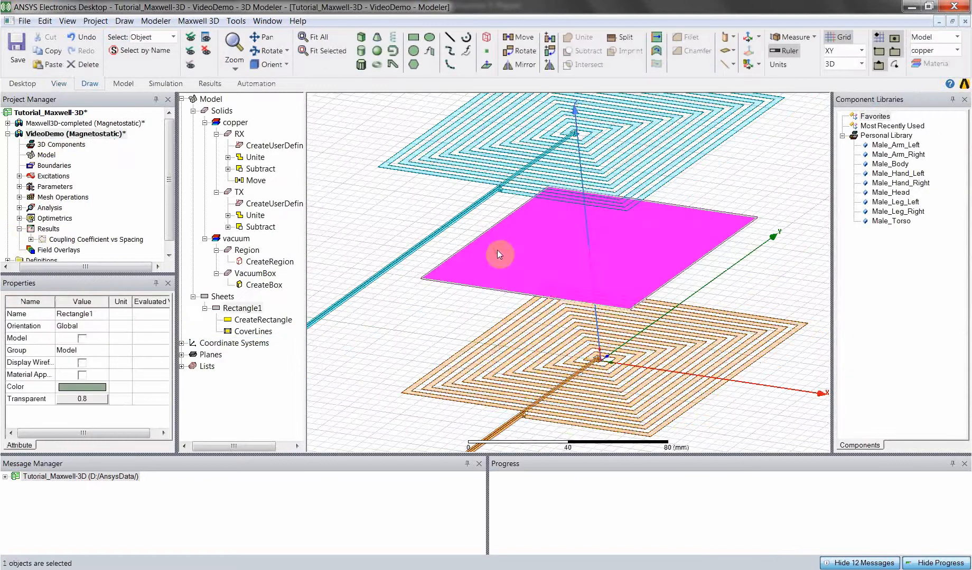
pyautogui.rightClick(497, 251)
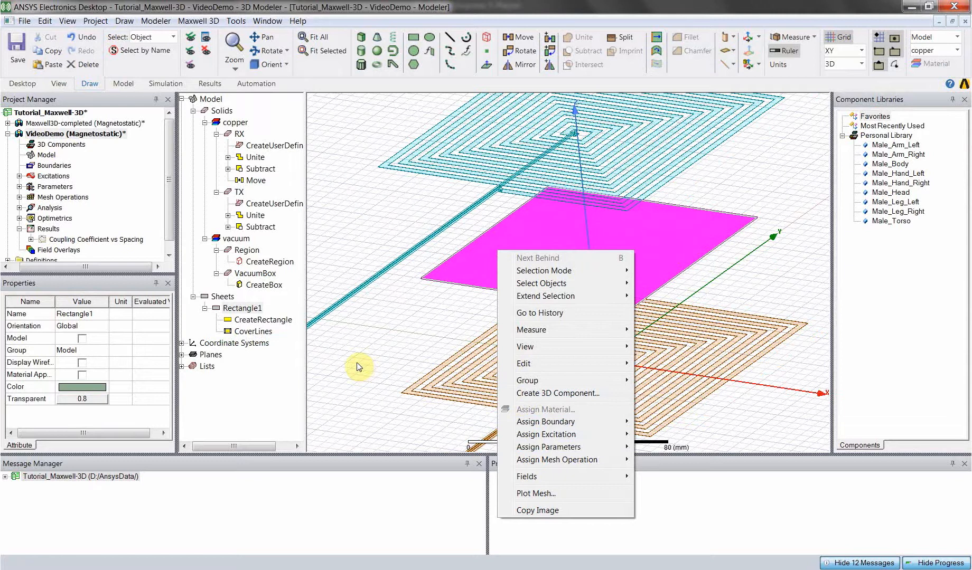
pyautogui.click(467, 274)
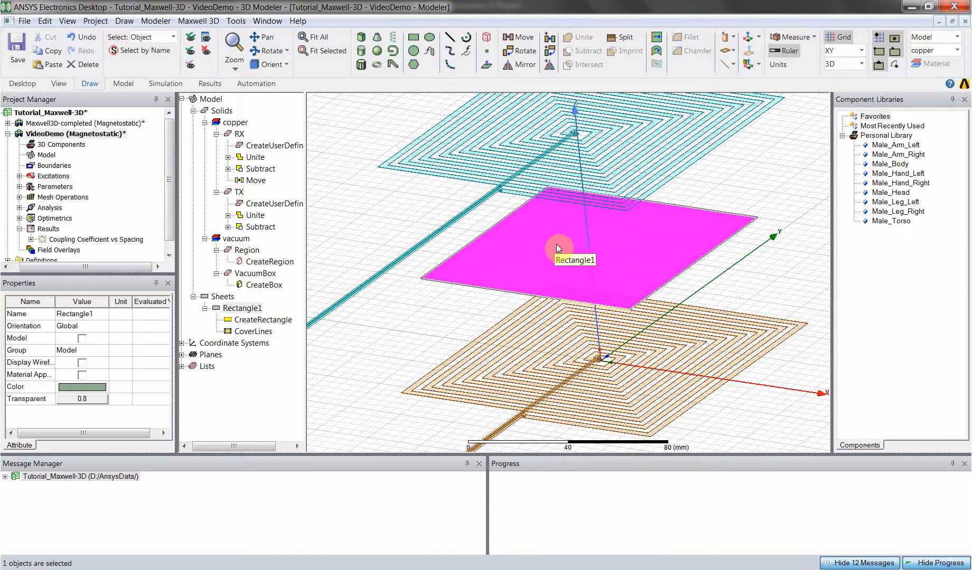
pyautogui.rightClick(532, 247)
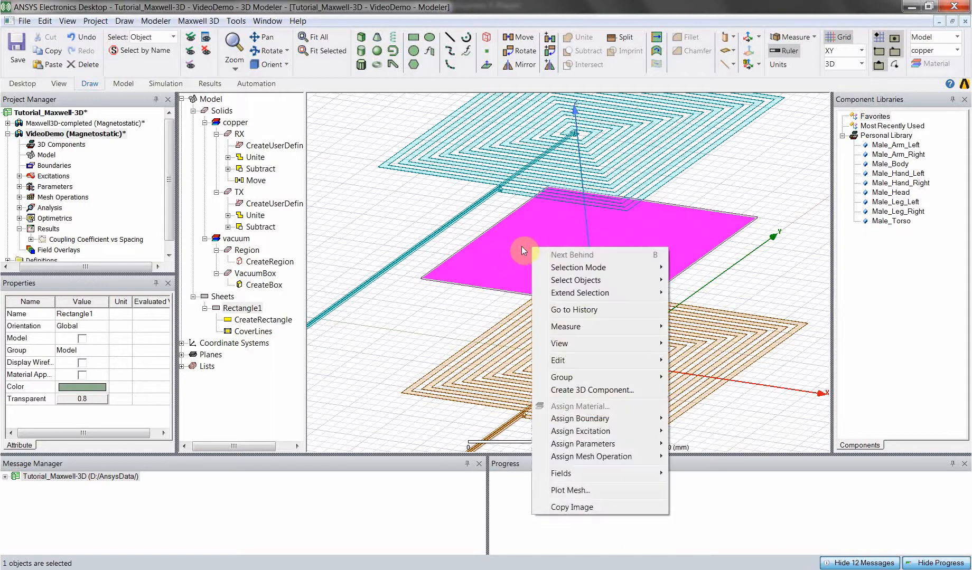
pyautogui.click(239, 308)
pyautogui.click(81, 314)
pyautogui.write('BF')
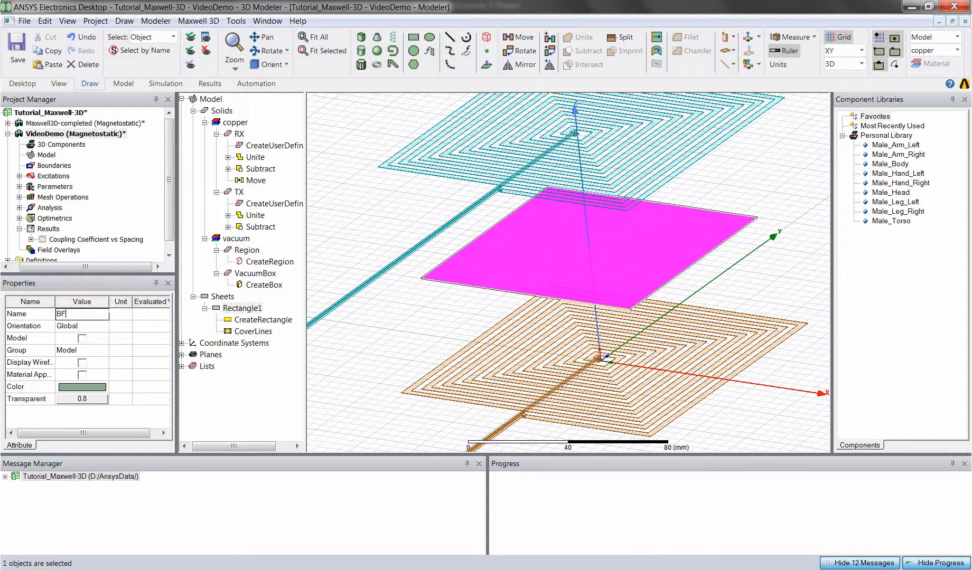
pyautogui.write('ieldSheet')
pyautogui.press('Return')
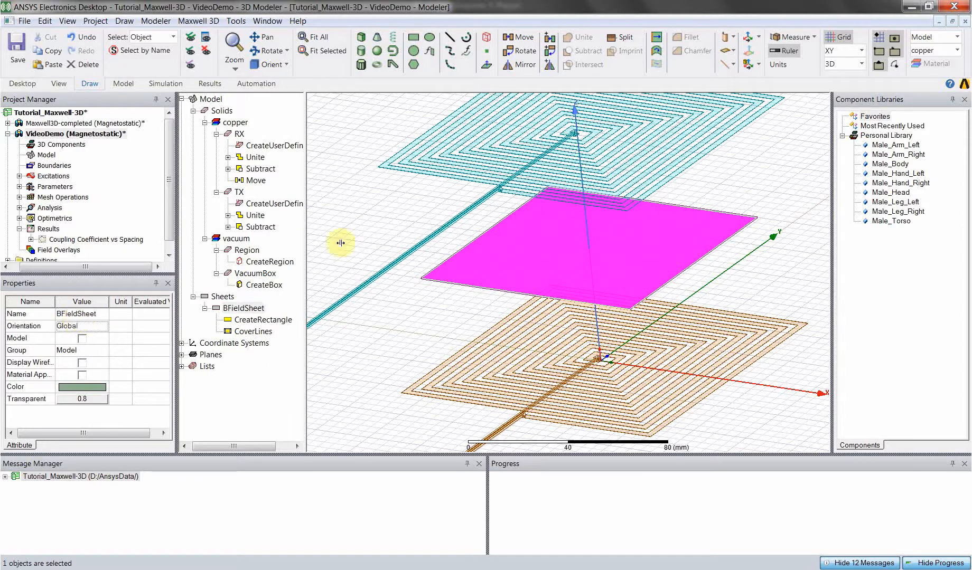
# Create a Mag_B field plot on BFieldSheet using the Setup1 : LastAdaptive solution.
pyautogui.rightClick(502, 261)
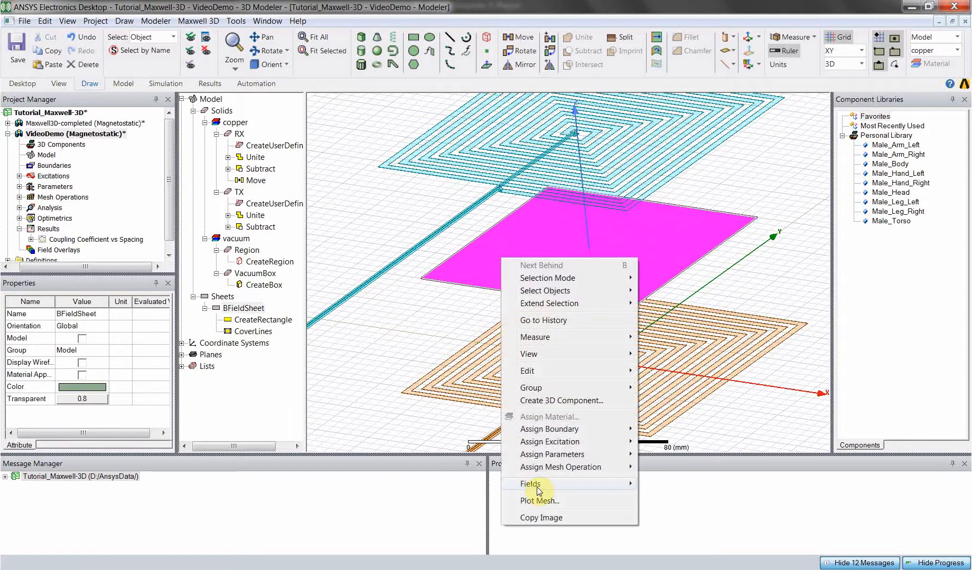
pyautogui.moveTo(607, 484)
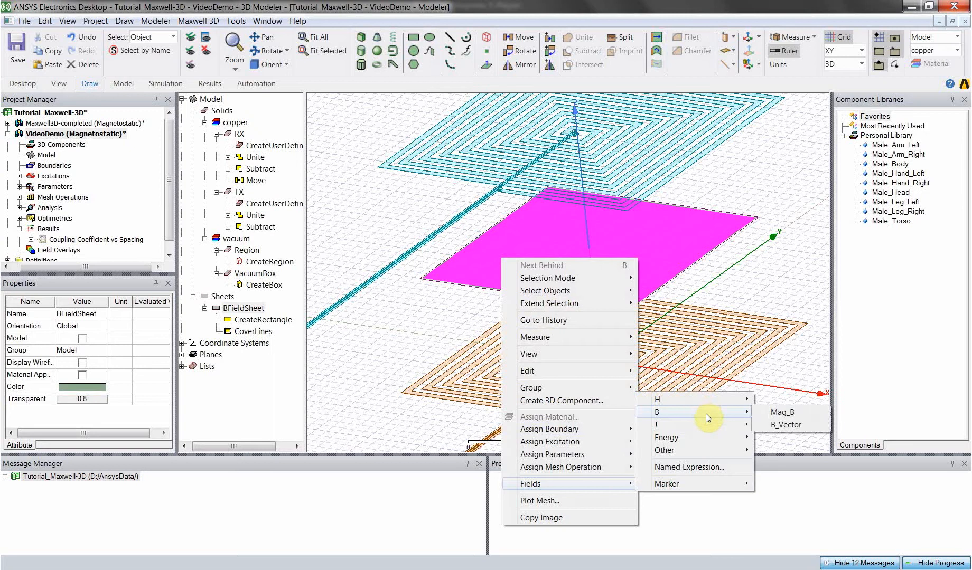
pyautogui.click(730, 408)
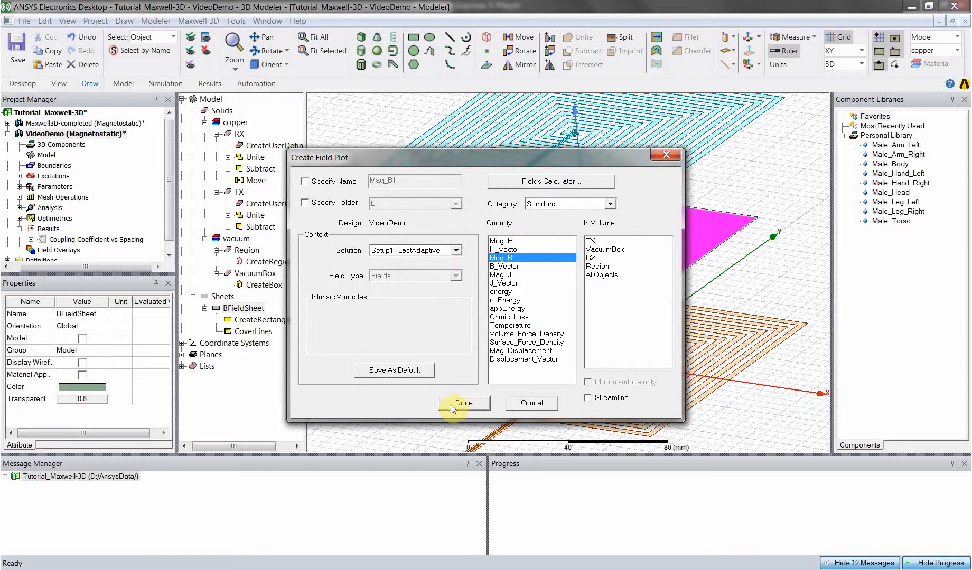
pyautogui.click(451, 405)
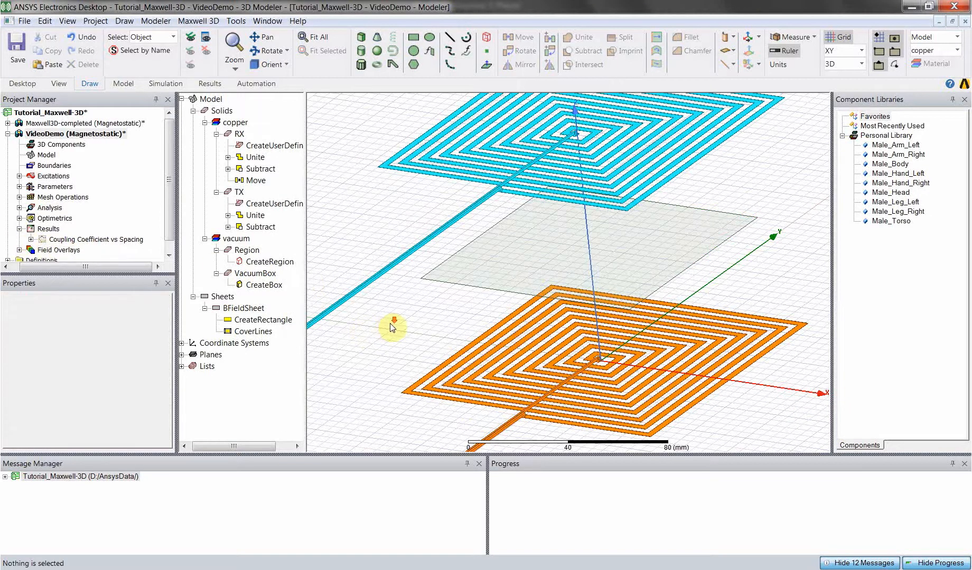
# Examine the position of BFieldSheet between the two coils in the VideoDemo model.
pyautogui.scroll(-2, 391, 328)
pyautogui.click(498, 265)
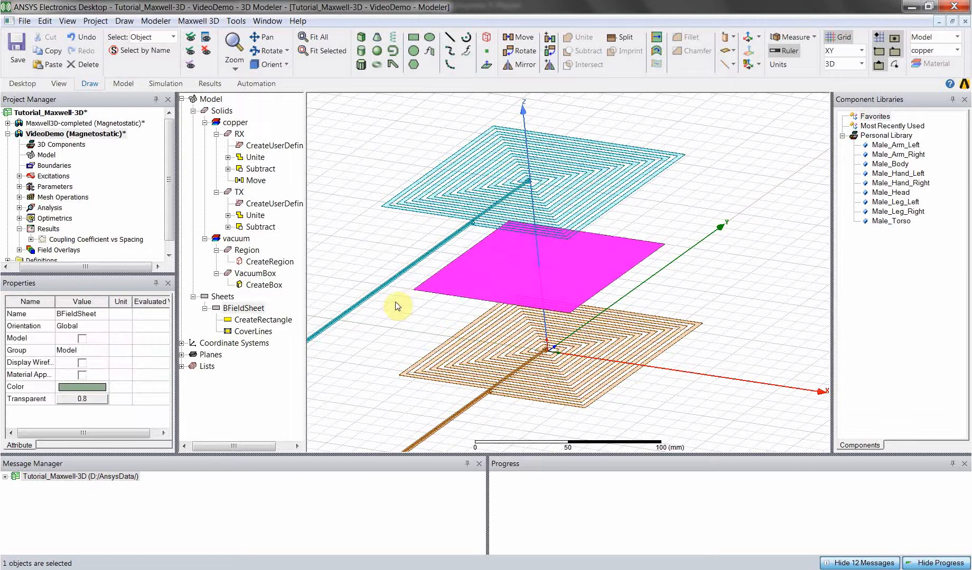
pyautogui.moveTo(397, 308); pyautogui.dragTo(527, 291)
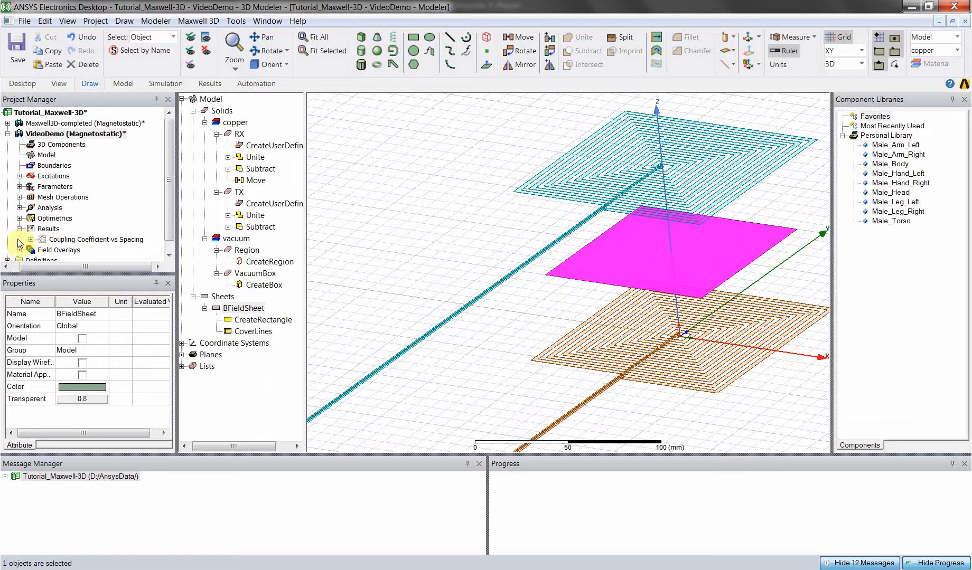
pyautogui.click(424, 206)
pyautogui.scroll(-4, 427, 209)
pyautogui.scroll(-2, 433, 214)
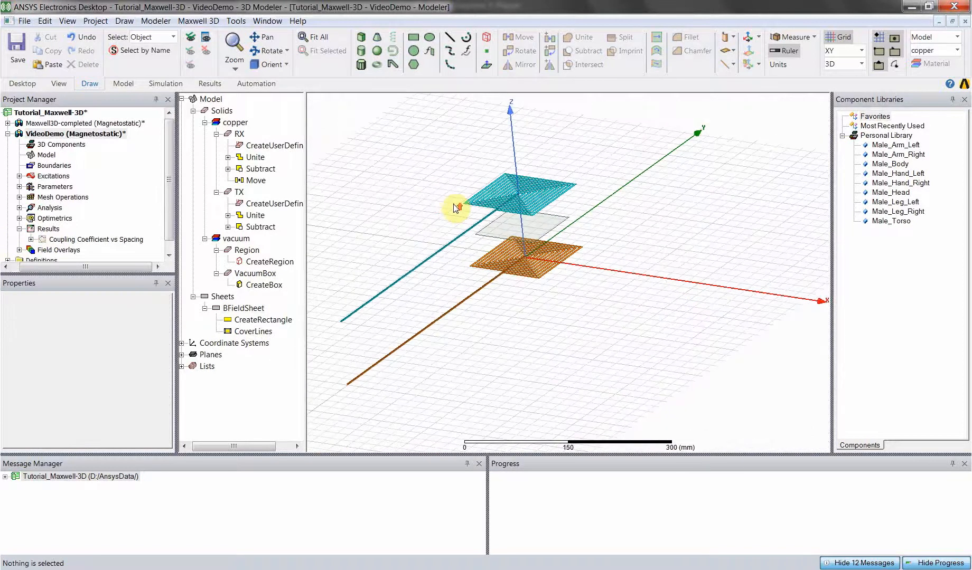
pyautogui.scroll(3, 469, 211)
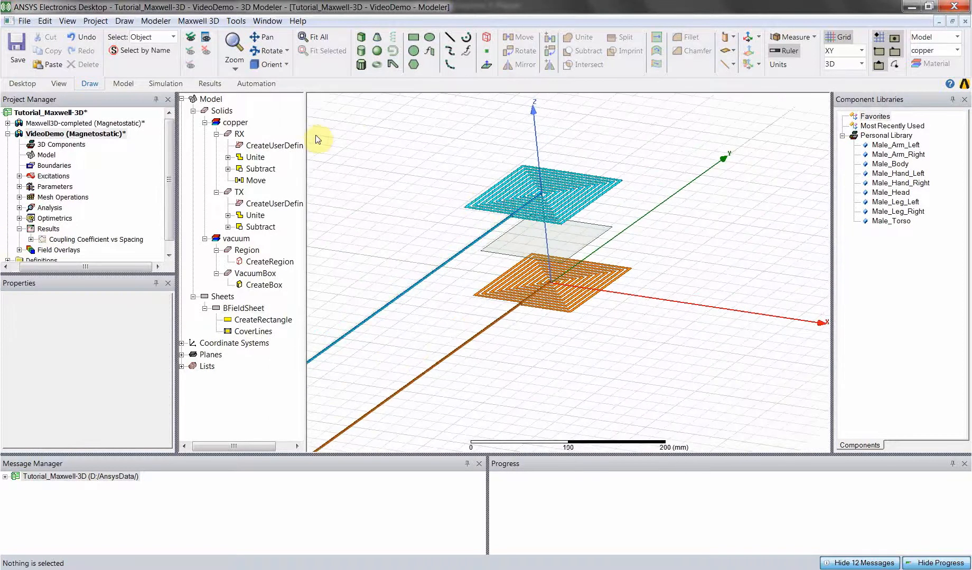
# Inspect the RX coil and the far ends of both coils' long leads in the VideoDemo model.
pyautogui.keyDown('shift'); pyautogui.moveTo(520, 203); pyautogui.dragTo(590, 229); pyautogui.keyUp('shift')
pyautogui.click(591, 231)
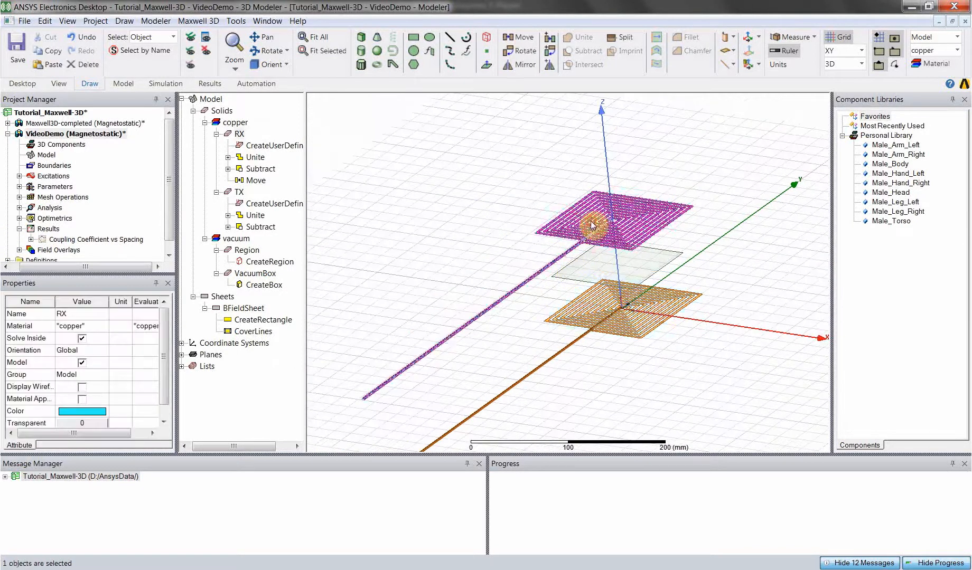
pyautogui.scroll(-2, 515, 245)
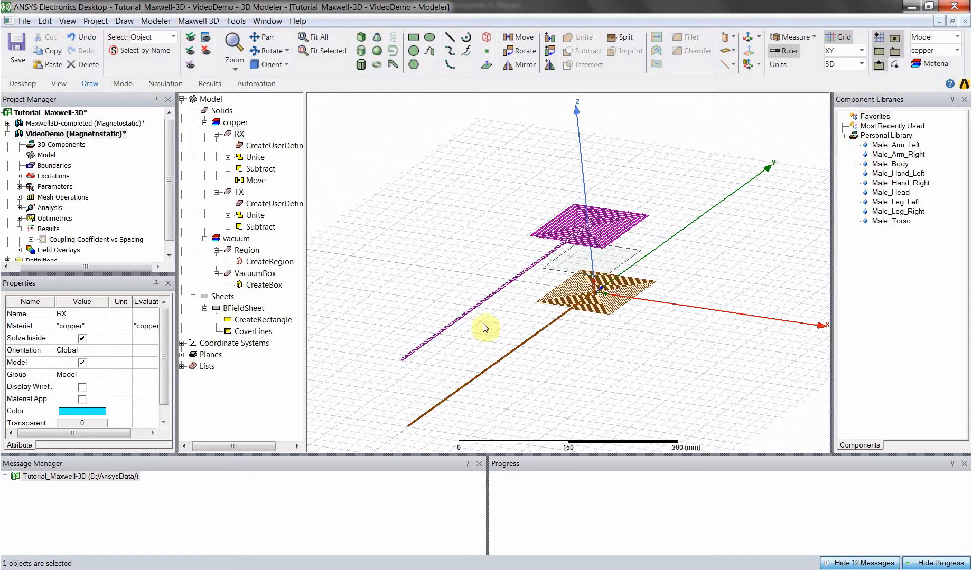
pyautogui.click(364, 355)
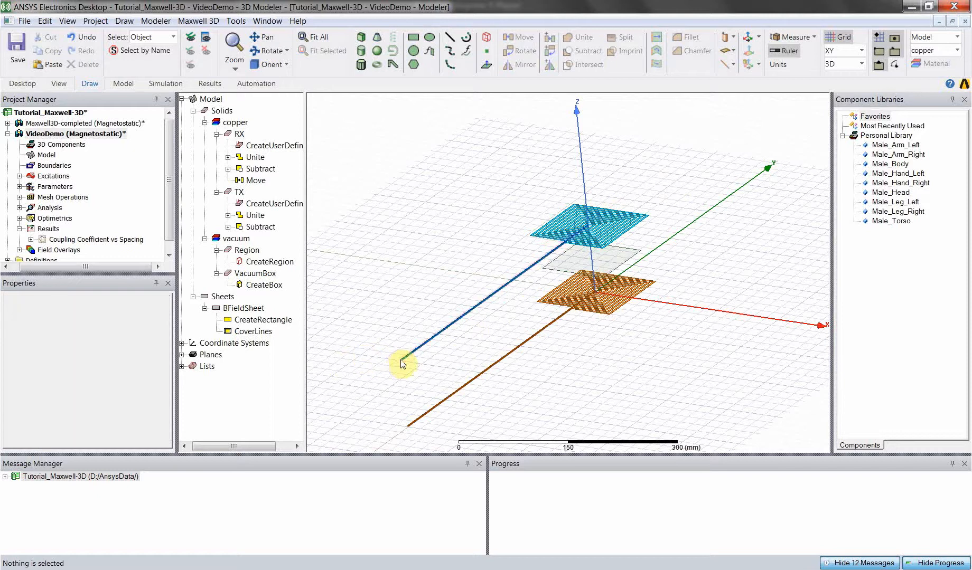
pyautogui.click(401, 364)
pyautogui.scroll(3, 401, 362)
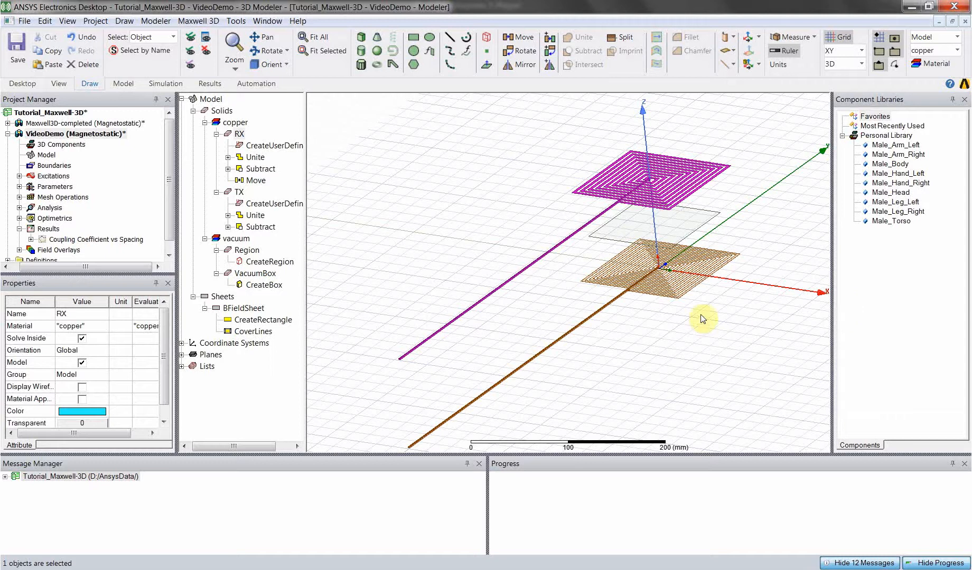
pyautogui.click(464, 240)
pyautogui.click(401, 358)
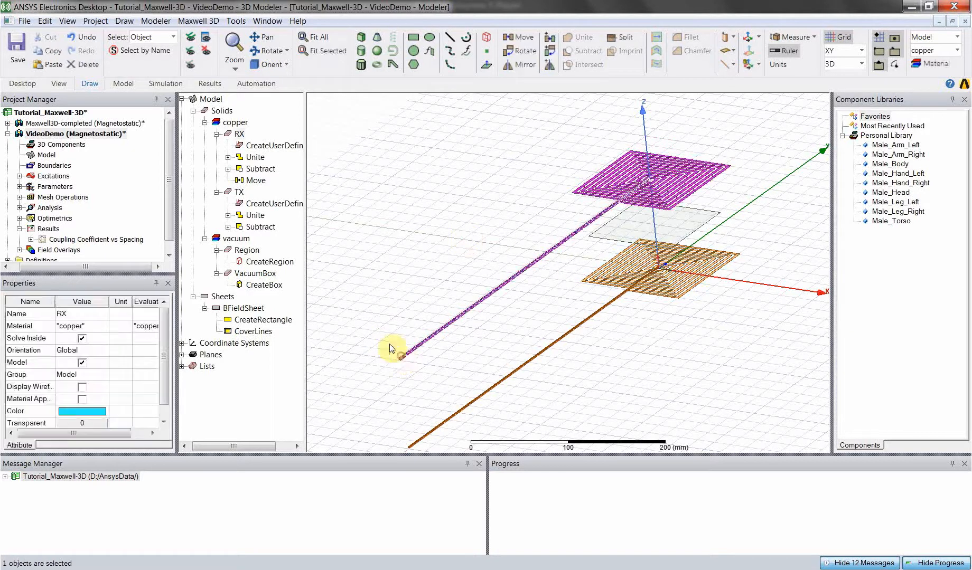
pyautogui.click(385, 334)
pyautogui.scroll(-3, 387, 334)
pyautogui.scroll(6, 402, 348)
pyautogui.scroll(-3, 400, 343)
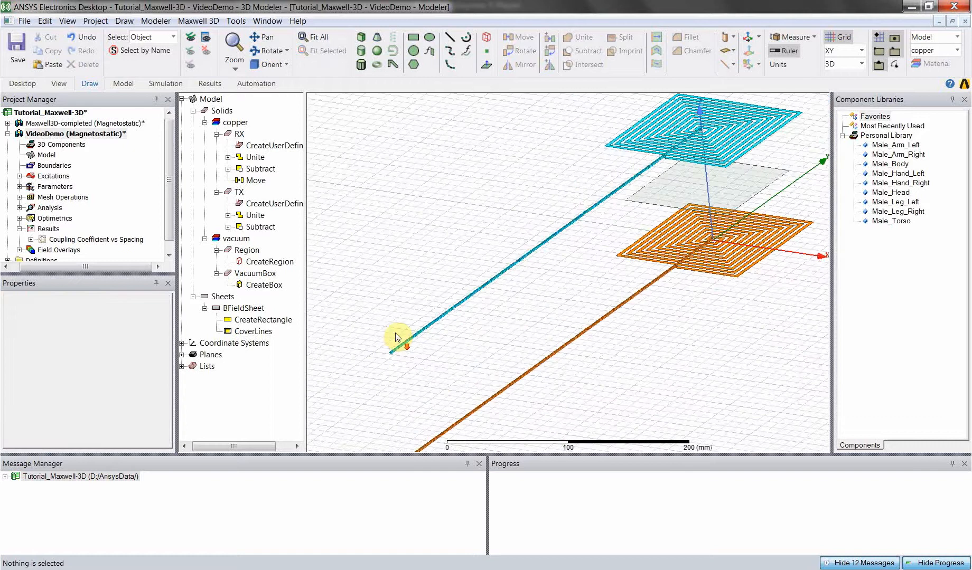
pyautogui.scroll(-2, 402, 332)
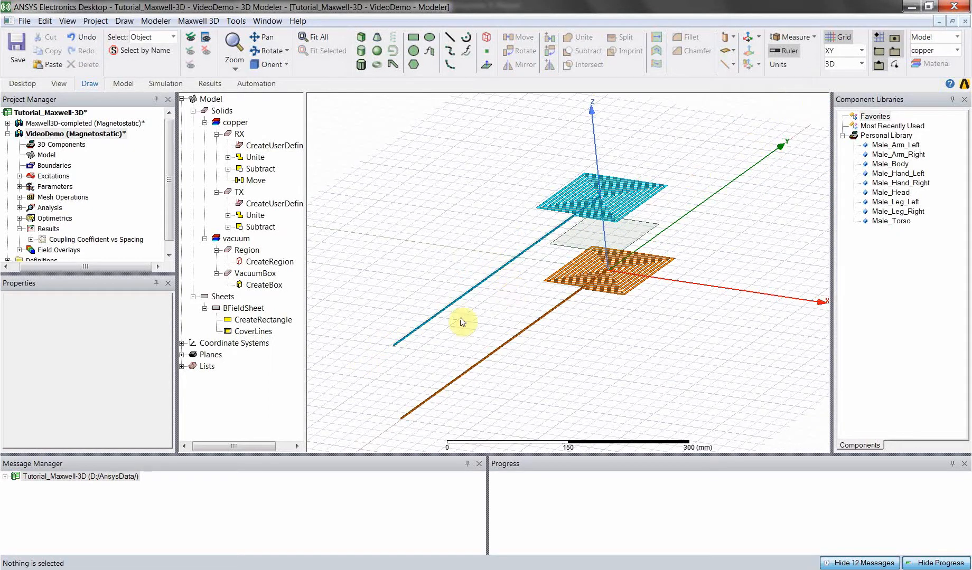
pyautogui.scroll(4, 397, 346)
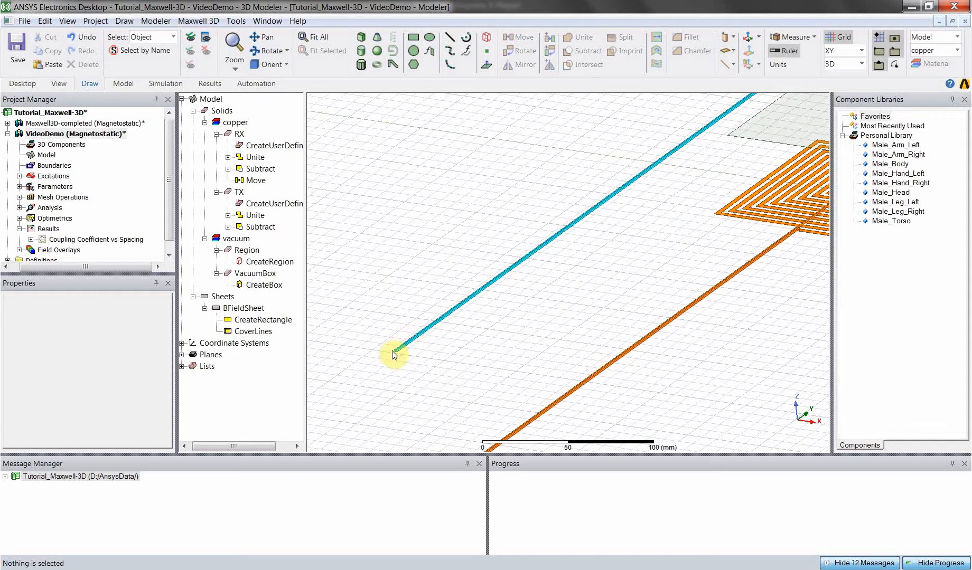
pyautogui.scroll(-3, 397, 355)
pyautogui.scroll(-3, 433, 282)
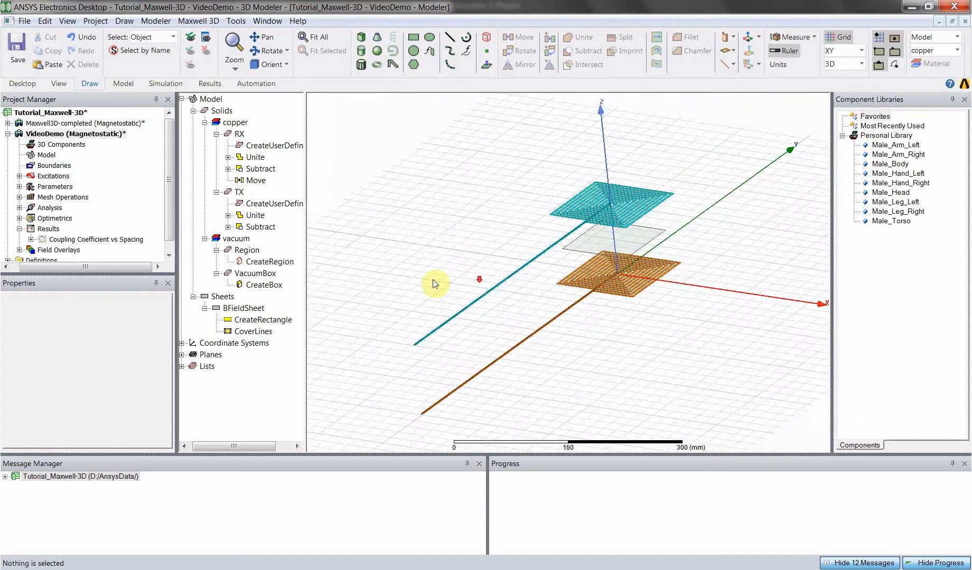
pyautogui.keyDown('shift'); pyautogui.moveTo(419, 264); pyautogui.dragTo(457, 258); pyautogui.keyUp('shift')
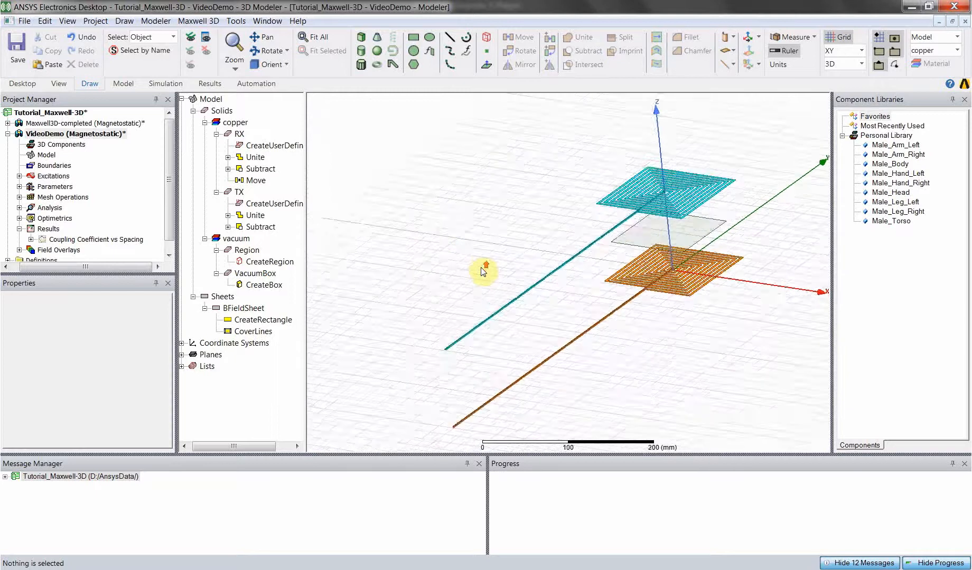
pyautogui.scroll(2, 482, 269)
pyautogui.scroll(-2, 477, 269)
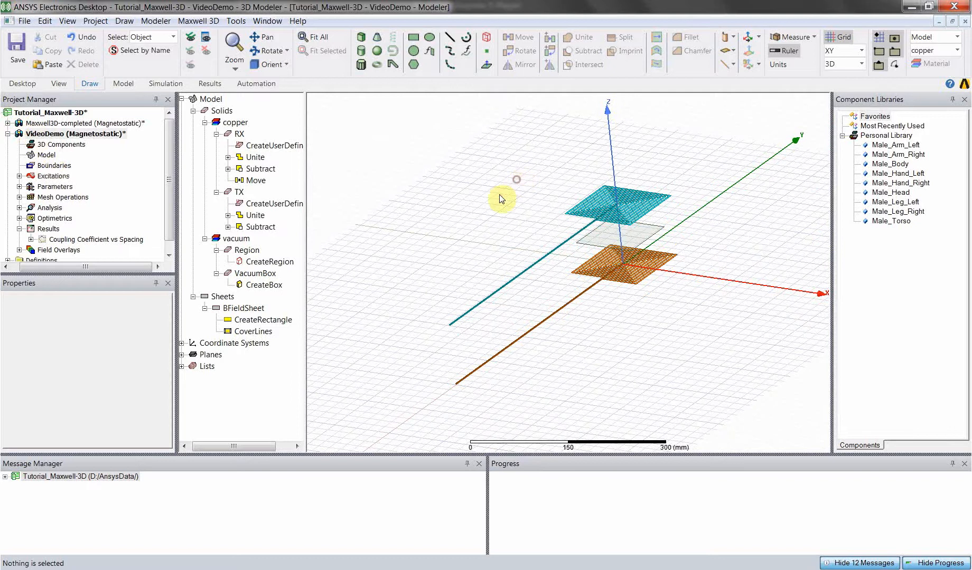
pyautogui.scroll(2, 502, 196)
# Run the validation check on the VideoDemo design and close its report.
pyautogui.click(8, 134)
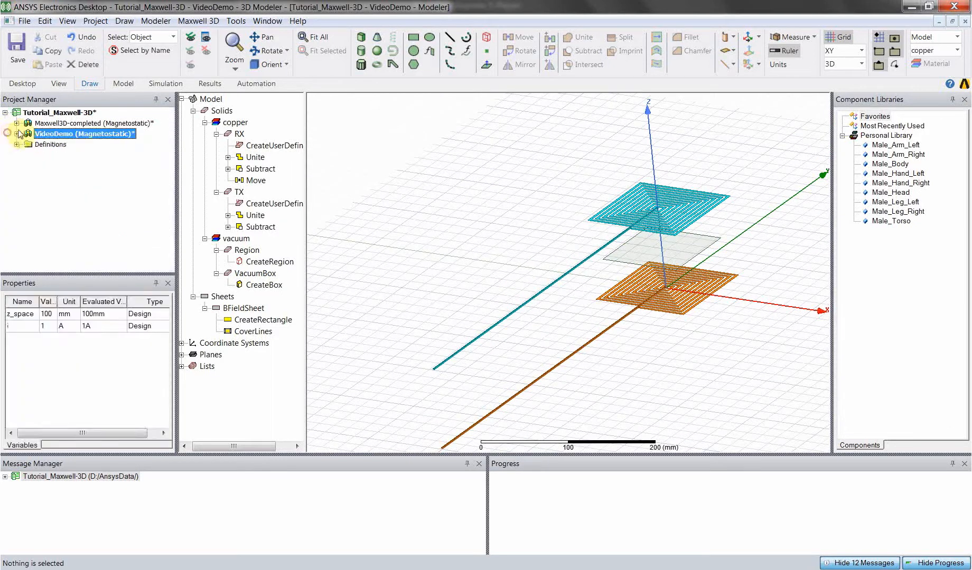
pyautogui.click(16, 134)
pyautogui.click(165, 84)
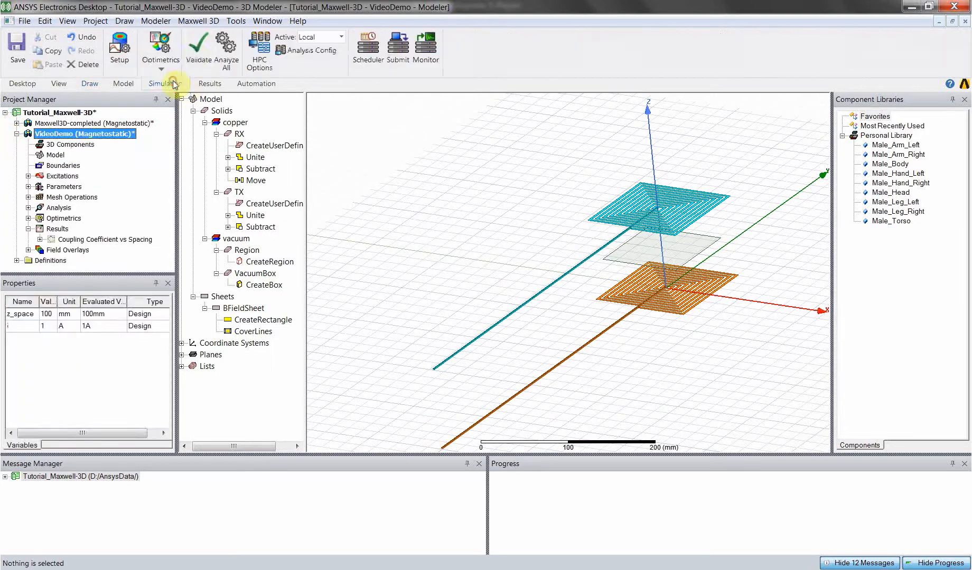
pyautogui.click(195, 53)
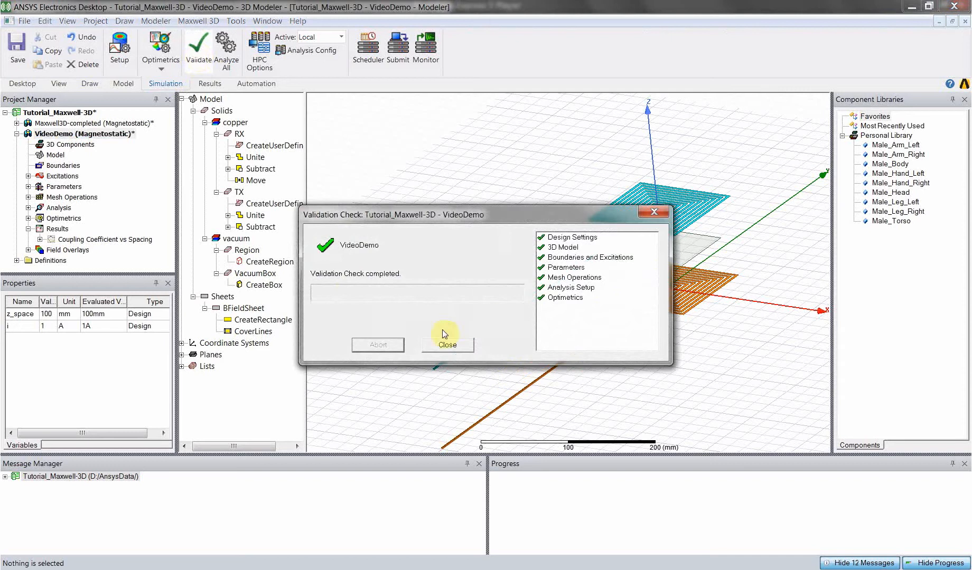
pyautogui.click(448, 346)
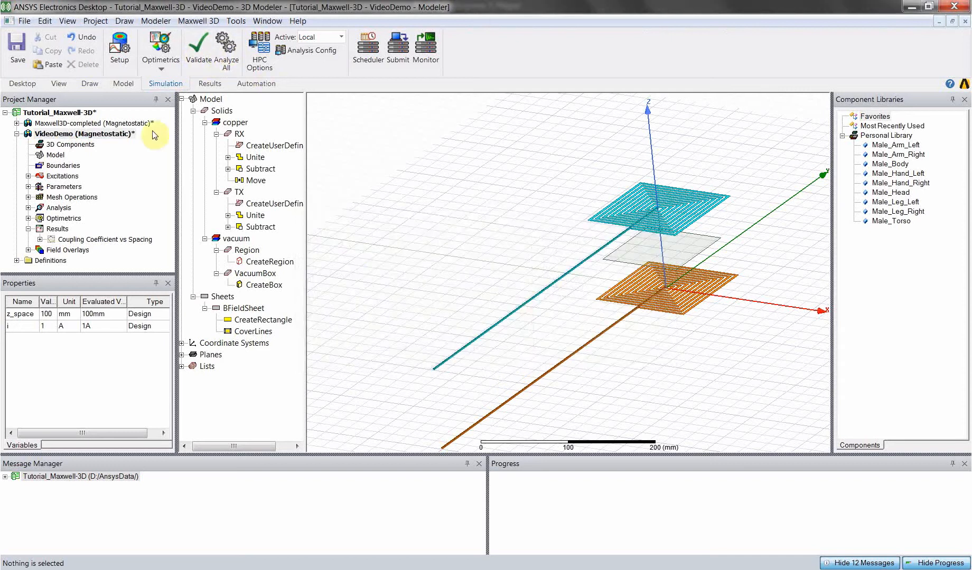
# Open the K Factor vs Spacing plot of the Maxwell3D-completed design and examine its CplCoef(TX_in,RX_in) trace.
pyautogui.doubleClick(68, 133)
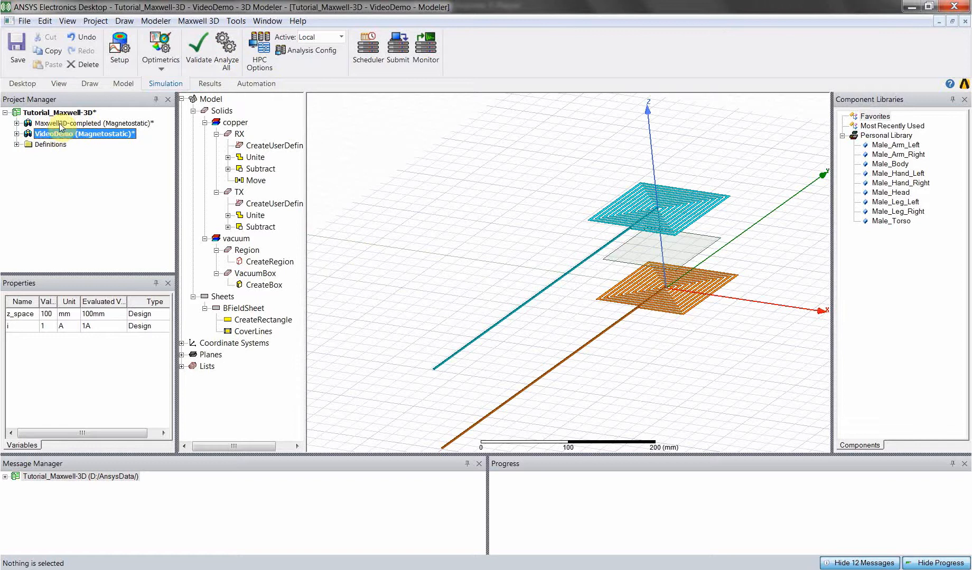
pyautogui.doubleClick(59, 125)
pyautogui.click(458, 239)
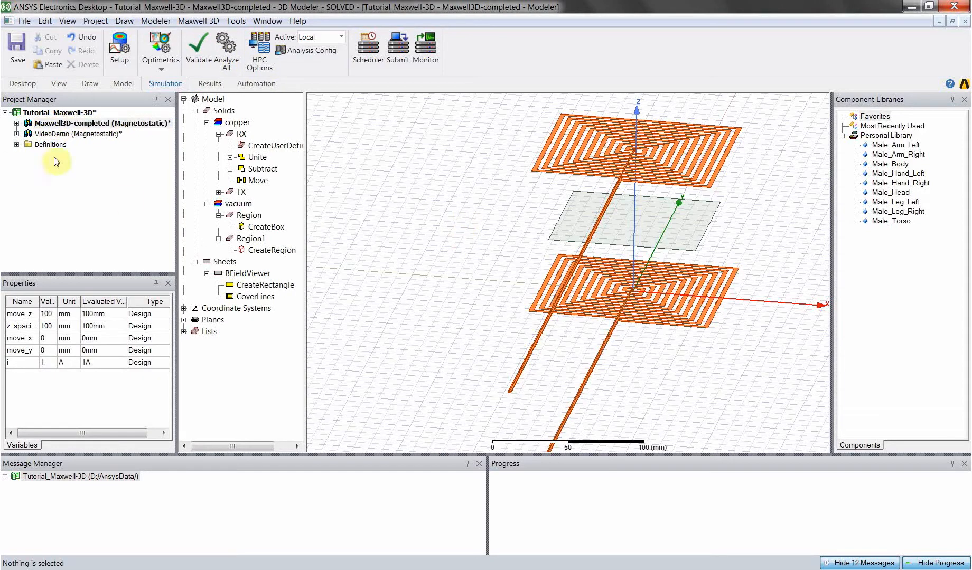
pyautogui.click(17, 123)
pyautogui.scroll(-2, 45, 211)
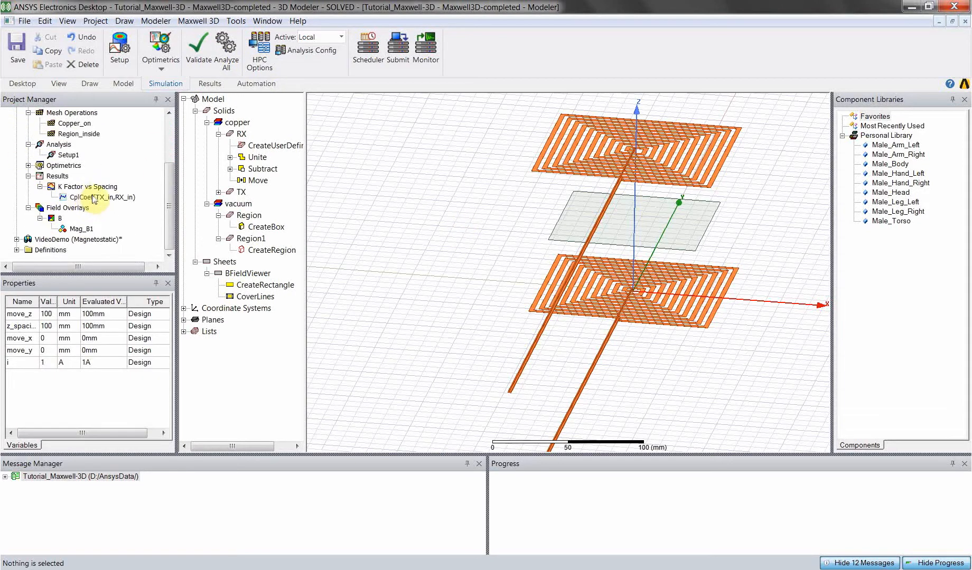
pyautogui.click(70, 188)
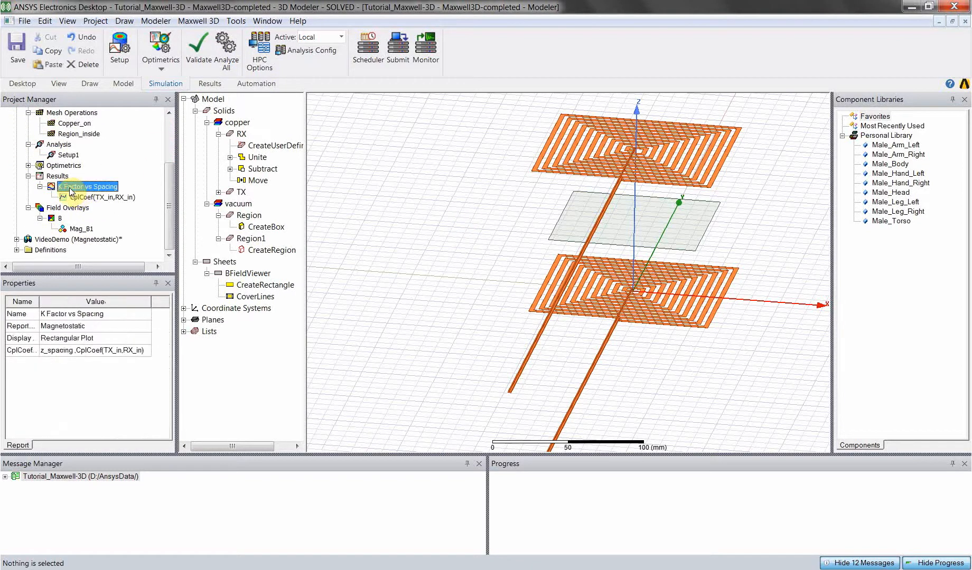
pyautogui.doubleClick(70, 188)
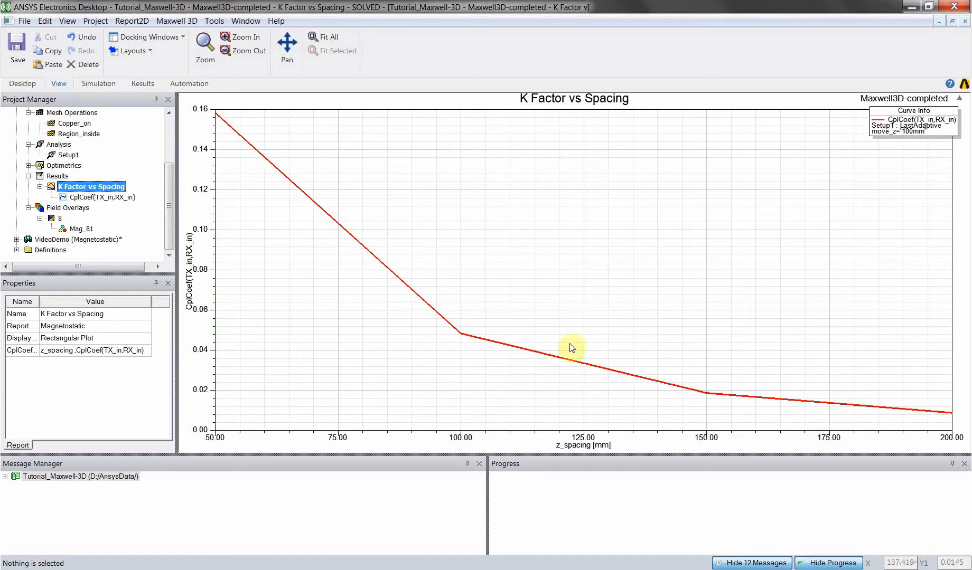
pyautogui.click(79, 196)
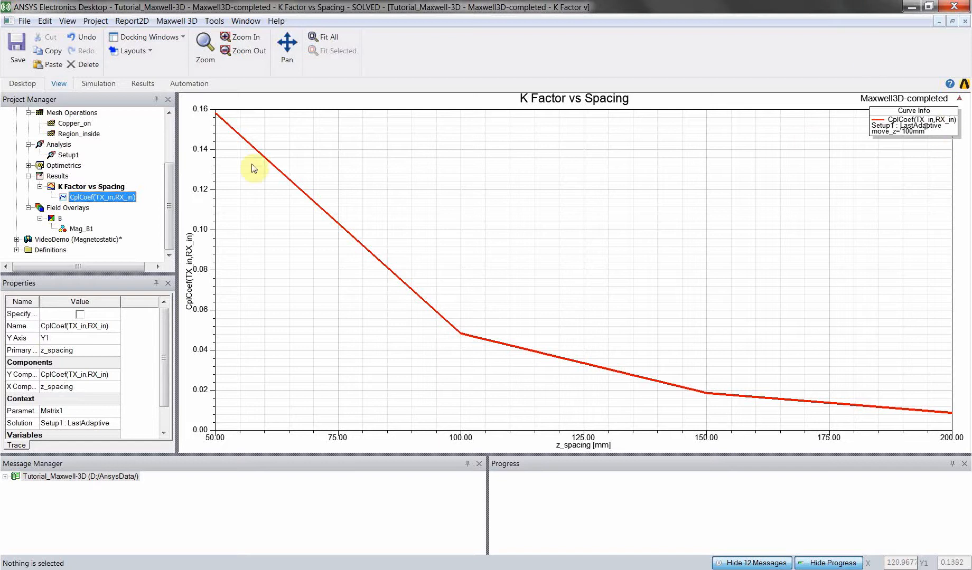
# Return to the Maxwell3D-completed 3D model and examine the Mag_B1 field overlay on the sheet between the coils.
pyautogui.click(69, 145)
pyautogui.scroll(3, 60, 138)
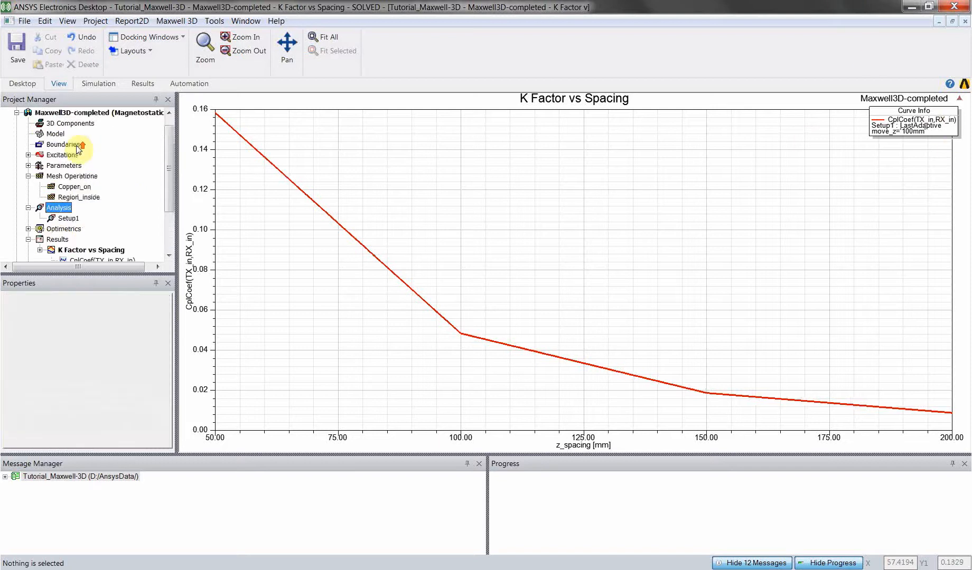
pyautogui.doubleClick(49, 124)
pyautogui.click(467, 257)
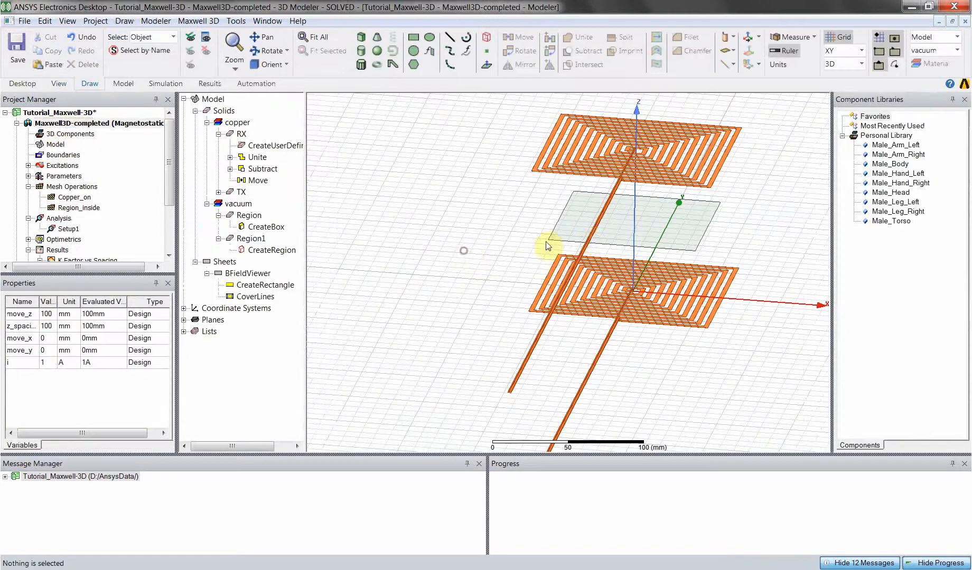
pyautogui.scroll(4, 630, 229)
pyautogui.keyDown('shift'); pyautogui.moveTo(668, 231); pyautogui.dragTo(616, 232); pyautogui.keyUp('shift')
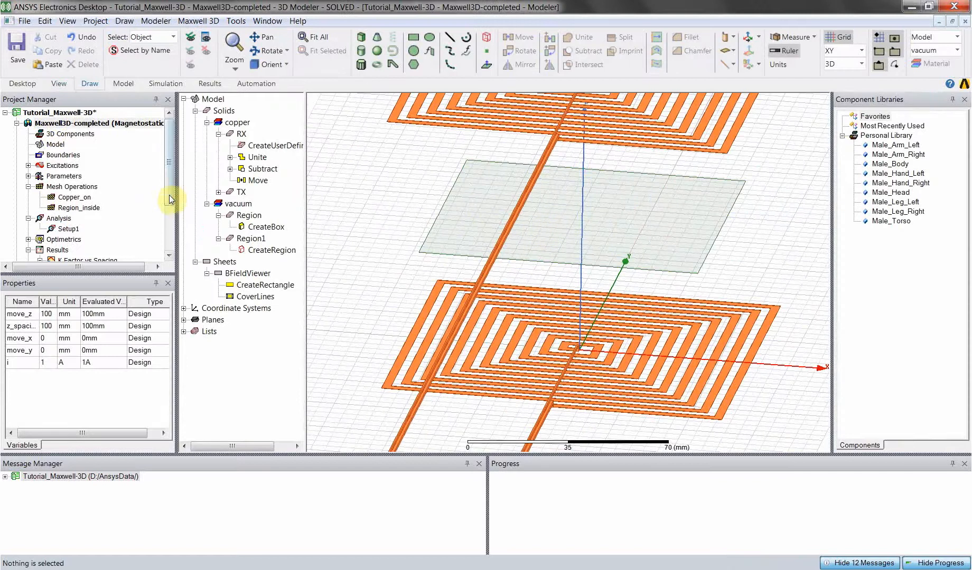
pyautogui.scroll(-3, 169, 204)
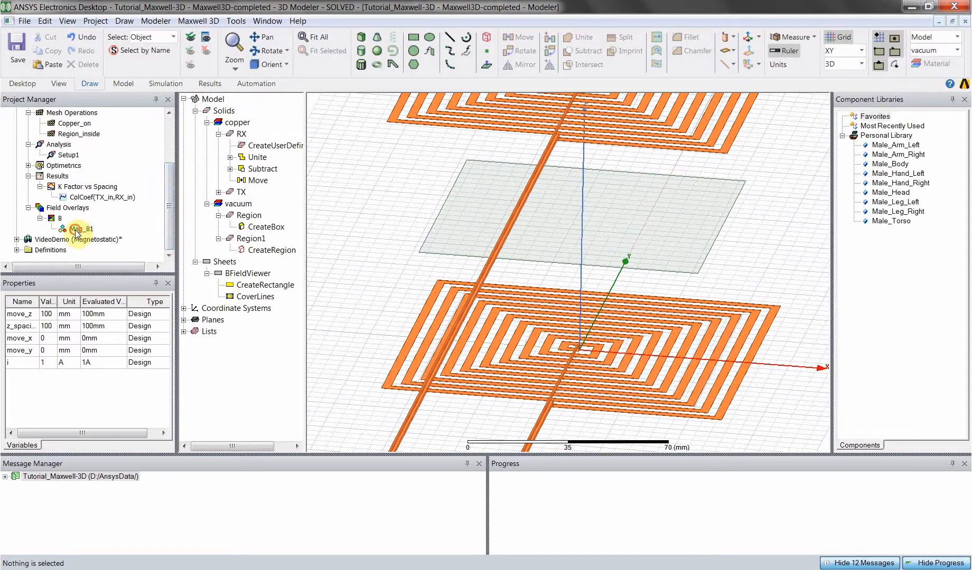
pyautogui.click(76, 230)
pyautogui.scroll(-5, 514, 219)
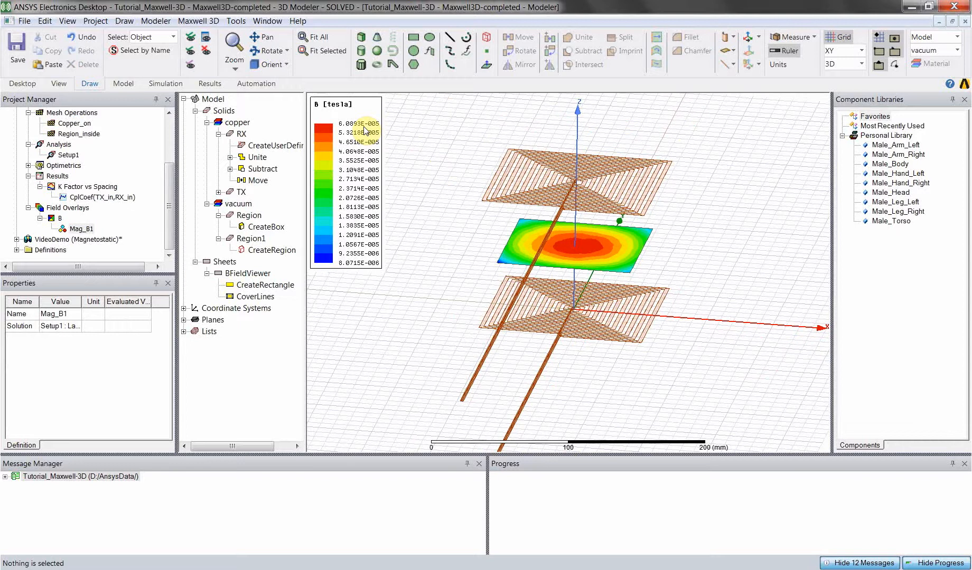
pyautogui.scroll(5, 581, 246)
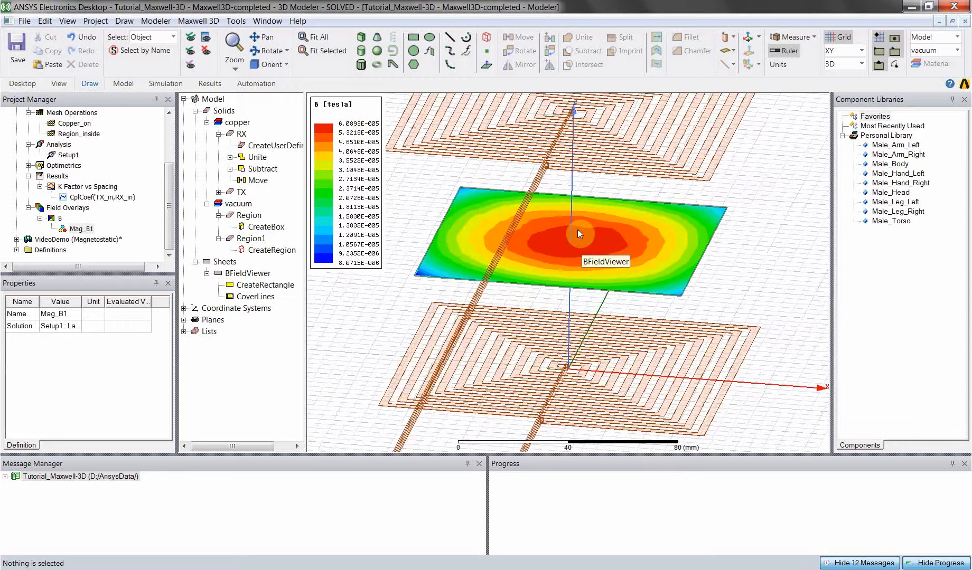
# Examine the BFieldViewer sheet between the coils by selecting it with and without the Mag_B1 overlay, and clear the selection.
pyautogui.scroll(-1, 575, 230)
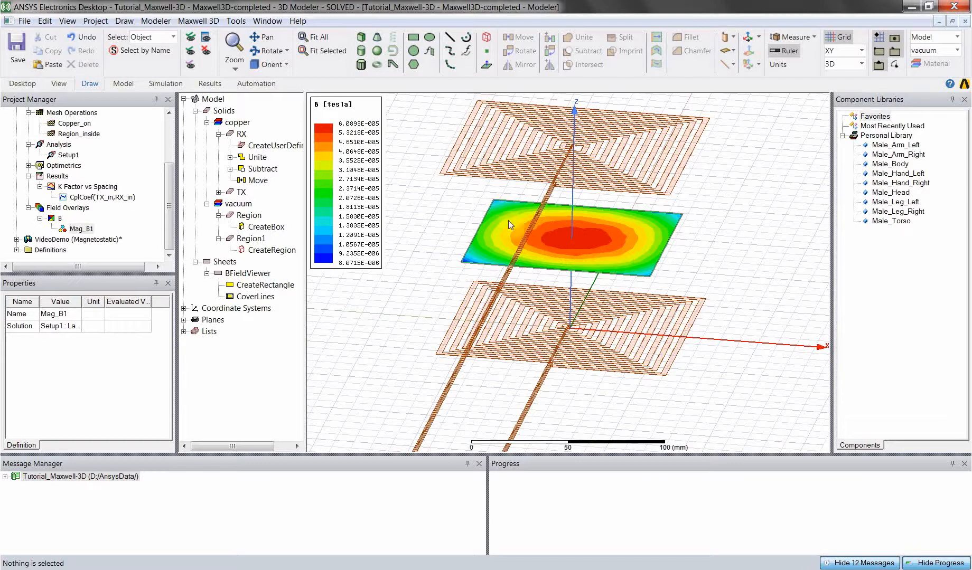
pyautogui.scroll(-3, 588, 262)
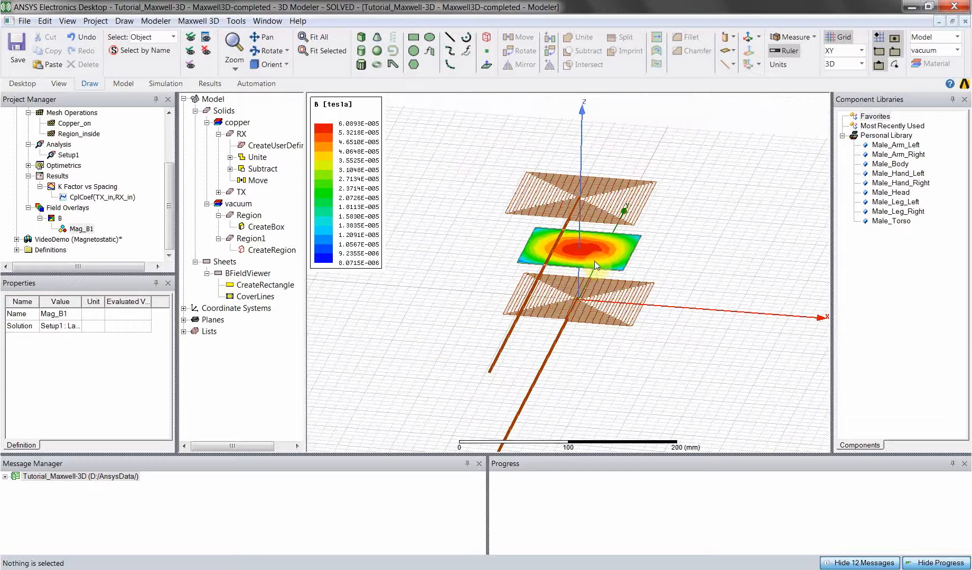
pyautogui.click(592, 259)
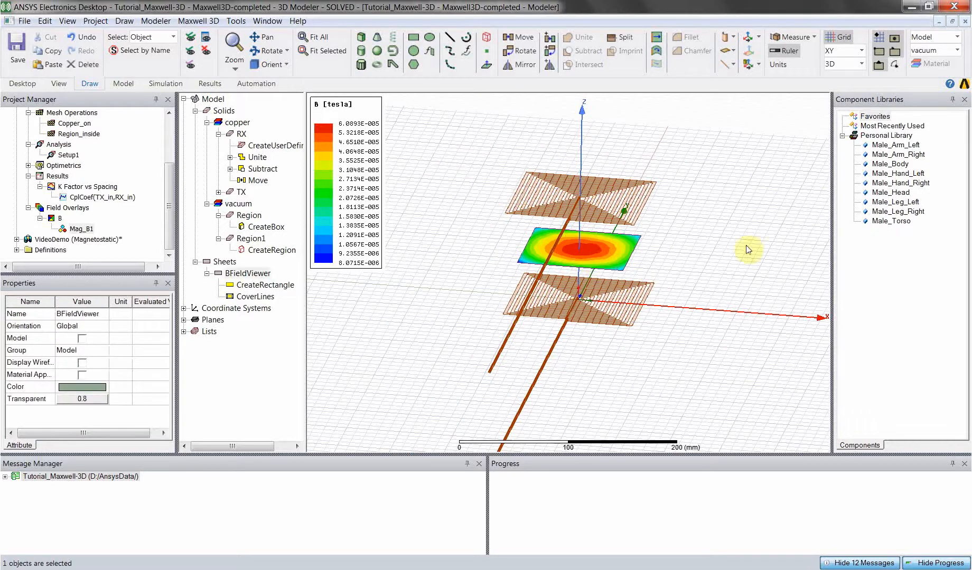
pyautogui.click(435, 251)
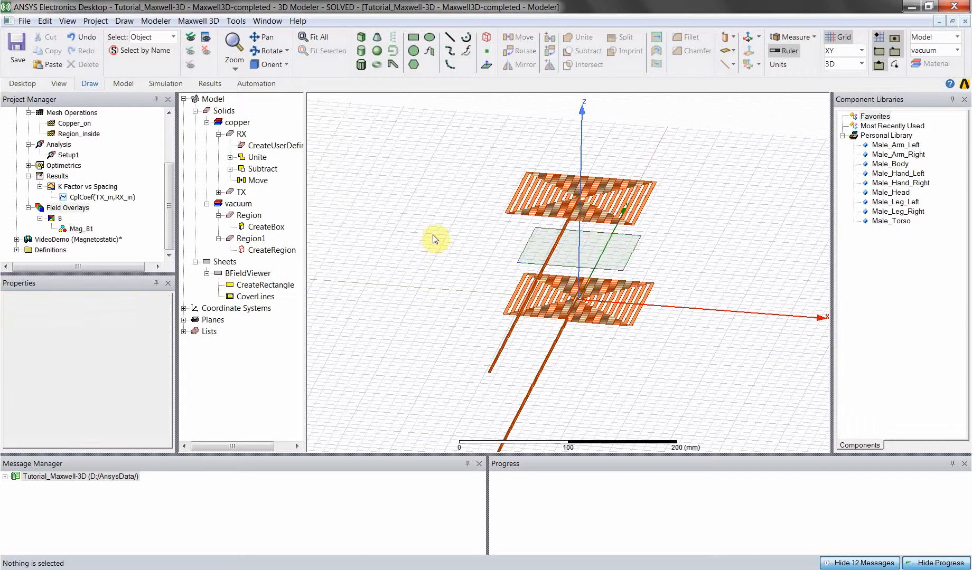
pyautogui.click(614, 263)
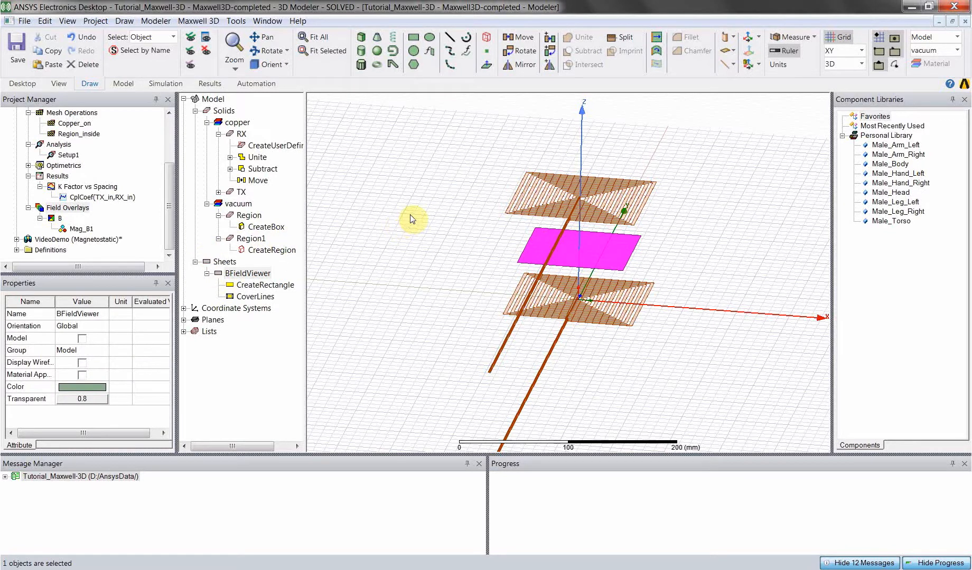
pyautogui.click(444, 237)
pyautogui.scroll(2, 501, 236)
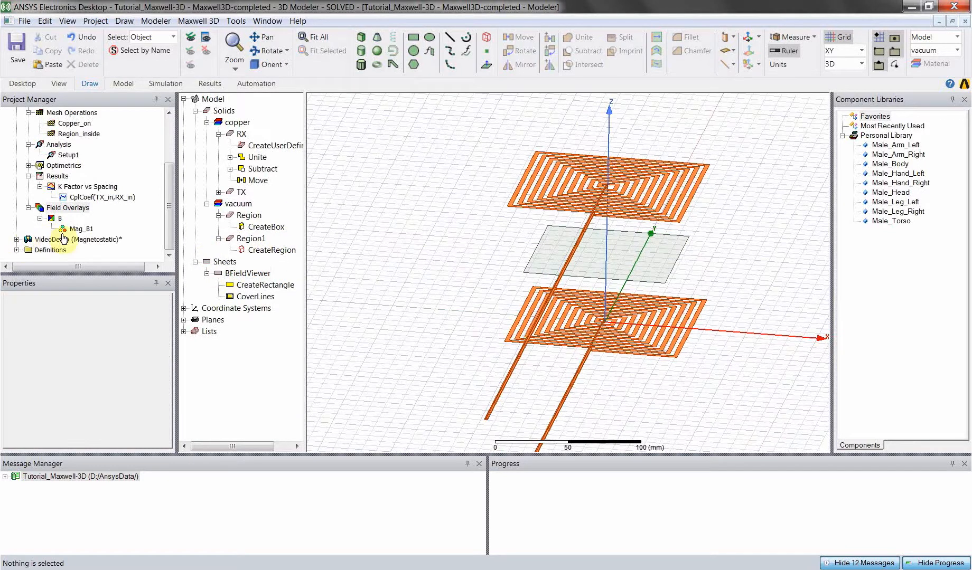
# Display the Mag_B1 field overlay on the BFieldViewer sheet once more and return to the plain view of both coils.
pyautogui.click(79, 229)
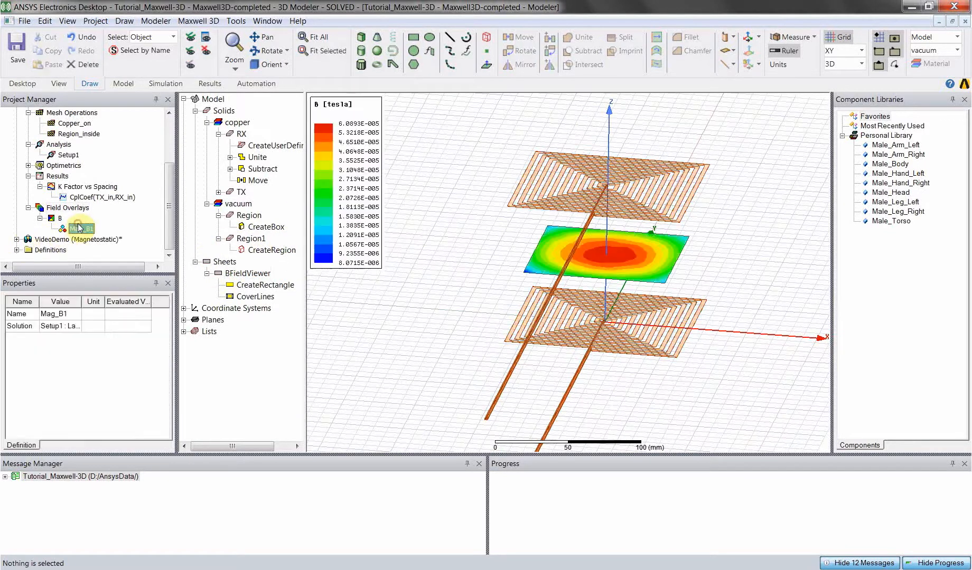
pyautogui.click(457, 226)
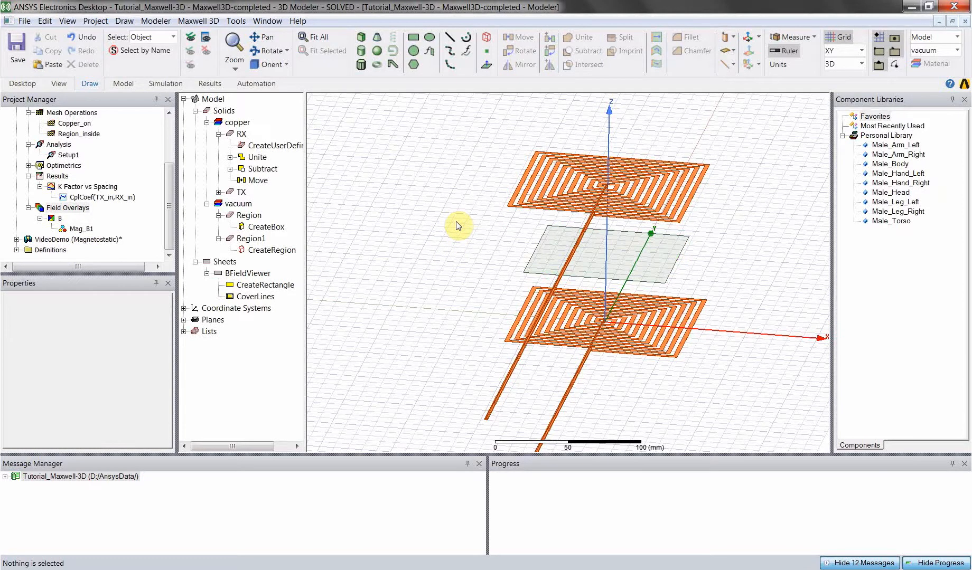
pyautogui.scroll(-2, 457, 226)
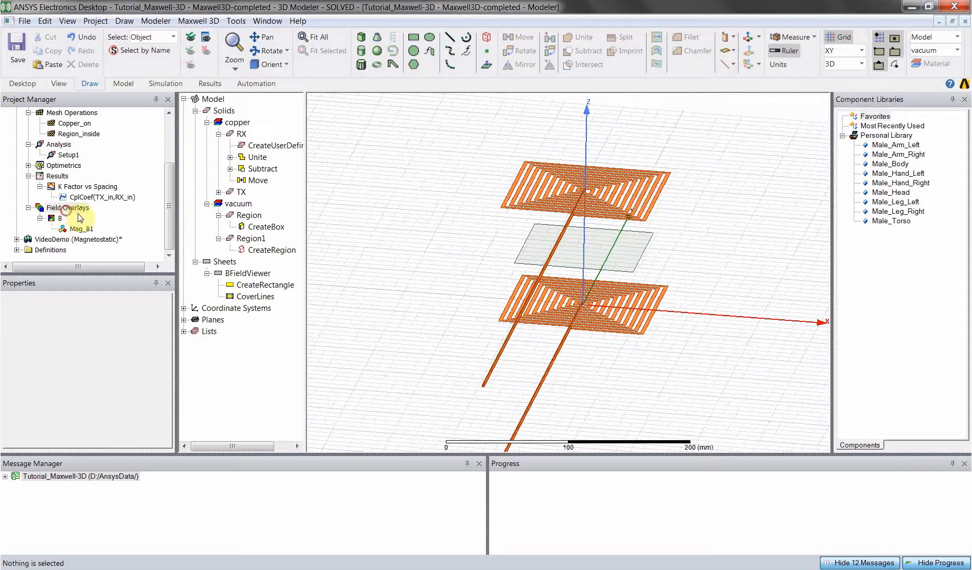
pyautogui.scroll(2, 373, 216)
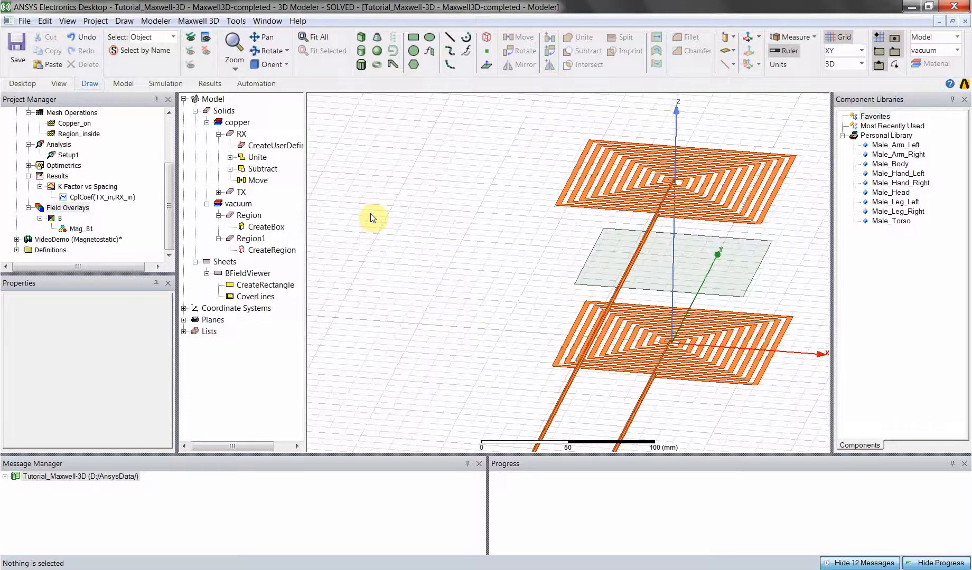